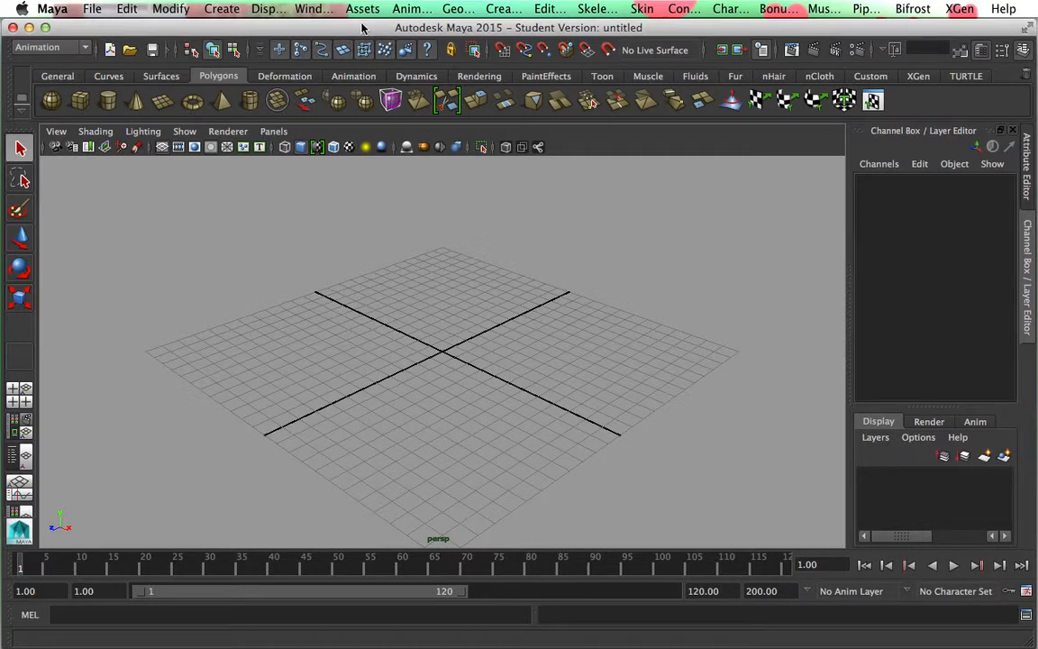
Review the current project's name, location and folder assignments in the Project Window without changing them
{"action": "left_click", "coordinate": [92, 9]}
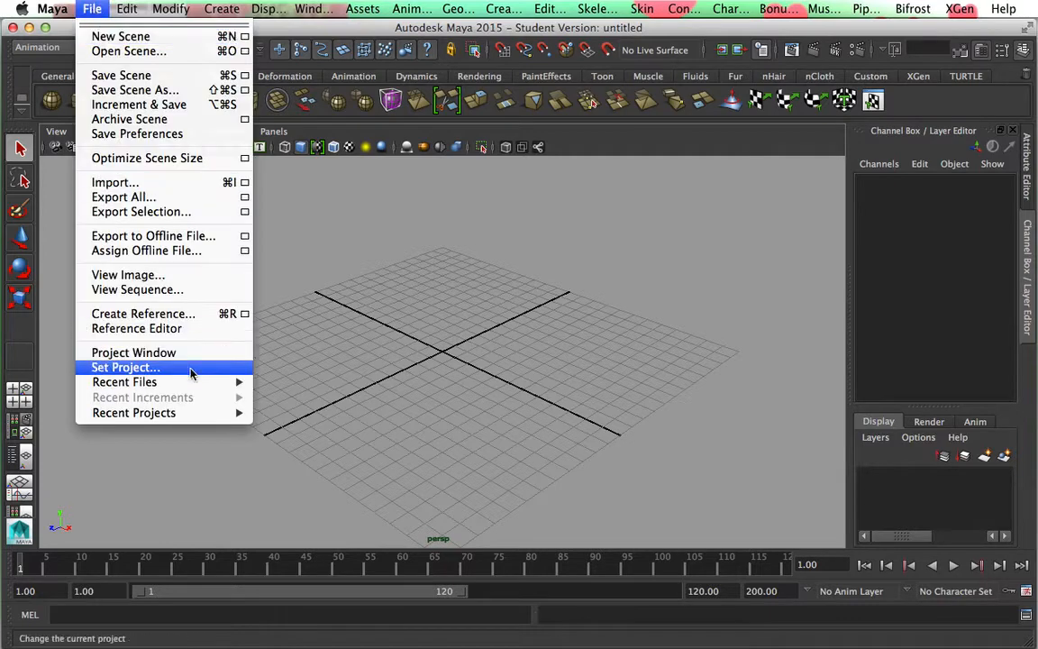
{"action": "left_click", "coordinate": [135, 355]}
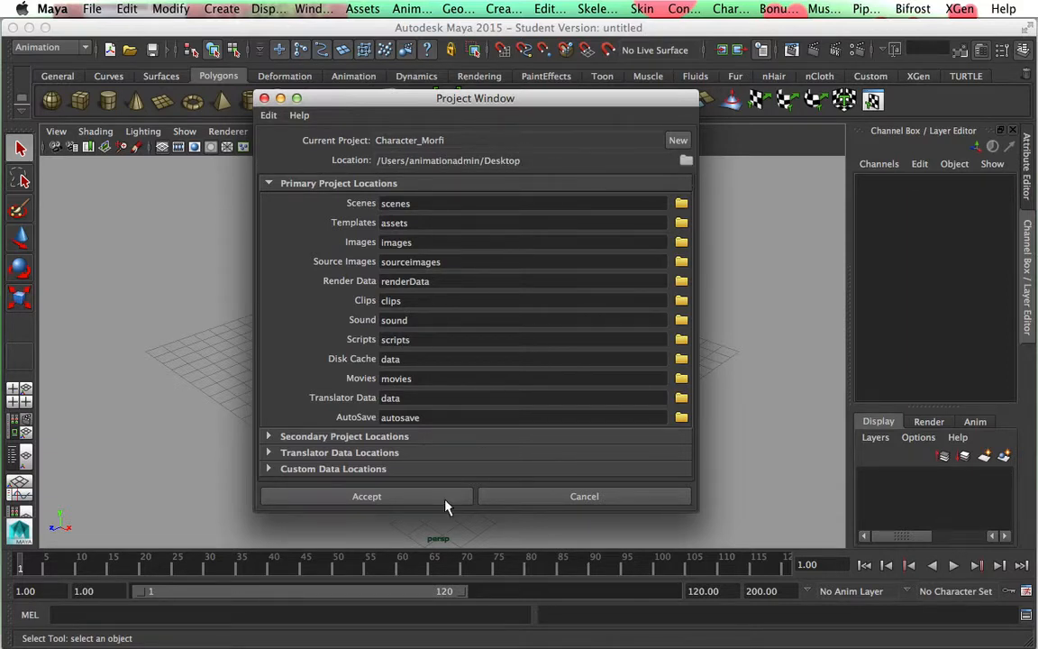
{"action": "left_click", "coordinate": [532, 498]}
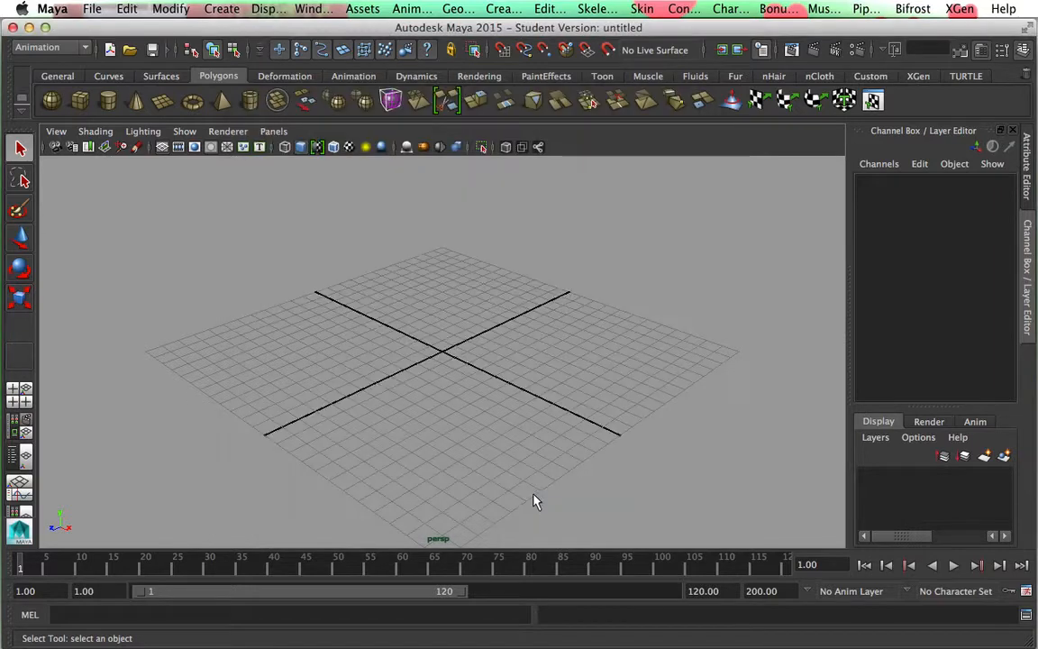
Set the current project to the Character_Morfi folder on the Desktop
{"action": "left_click", "coordinate": [92, 10]}
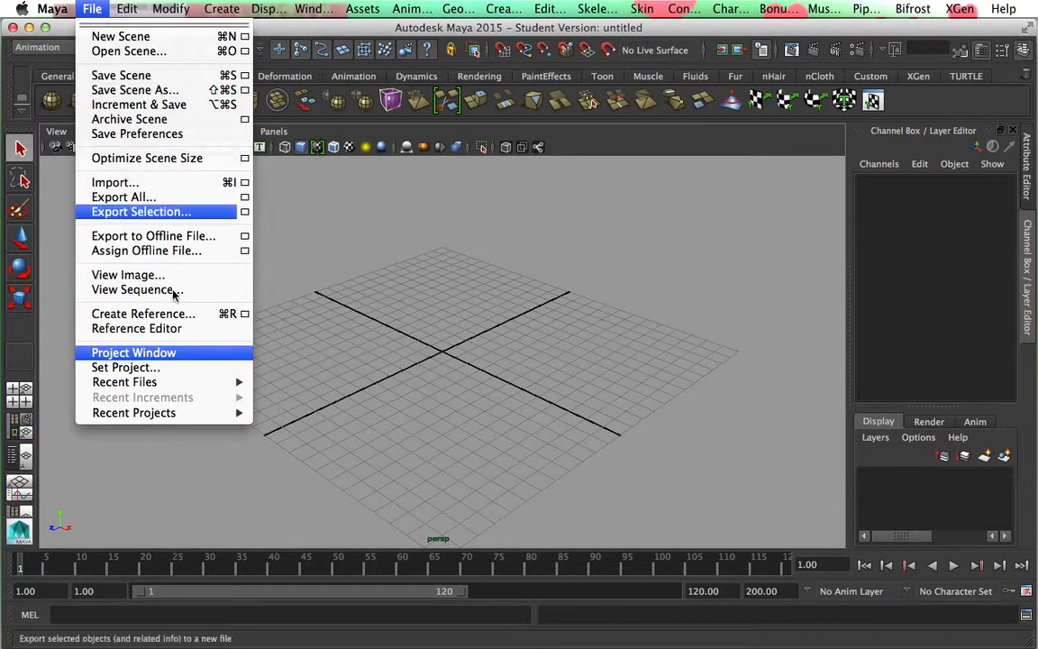
{"action": "left_click", "coordinate": [152, 367]}
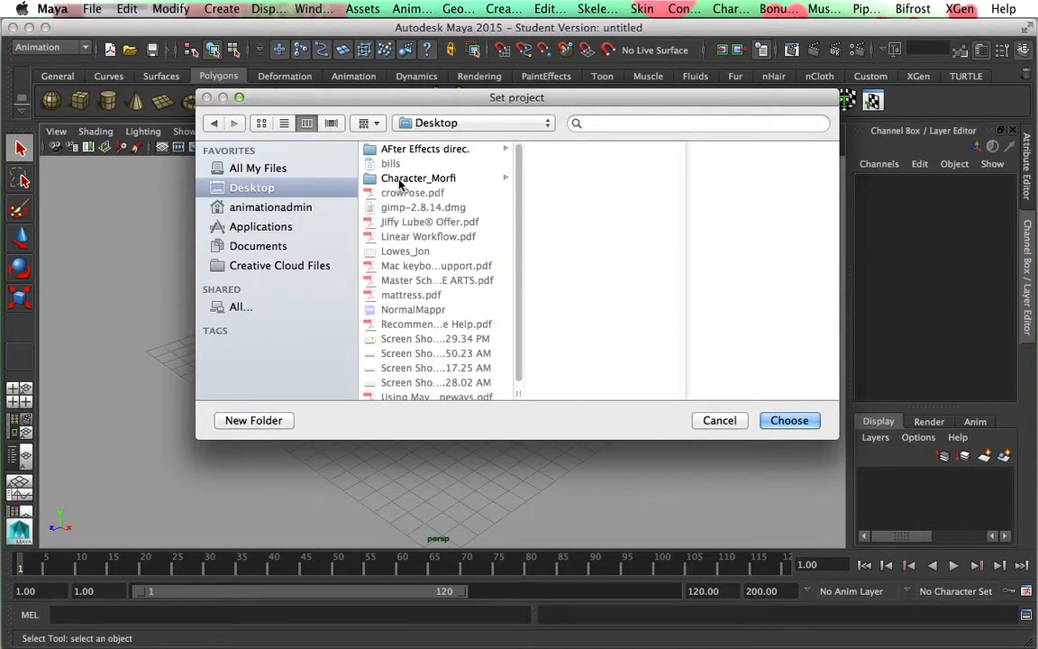
{"action": "left_click", "coordinate": [401, 180]}
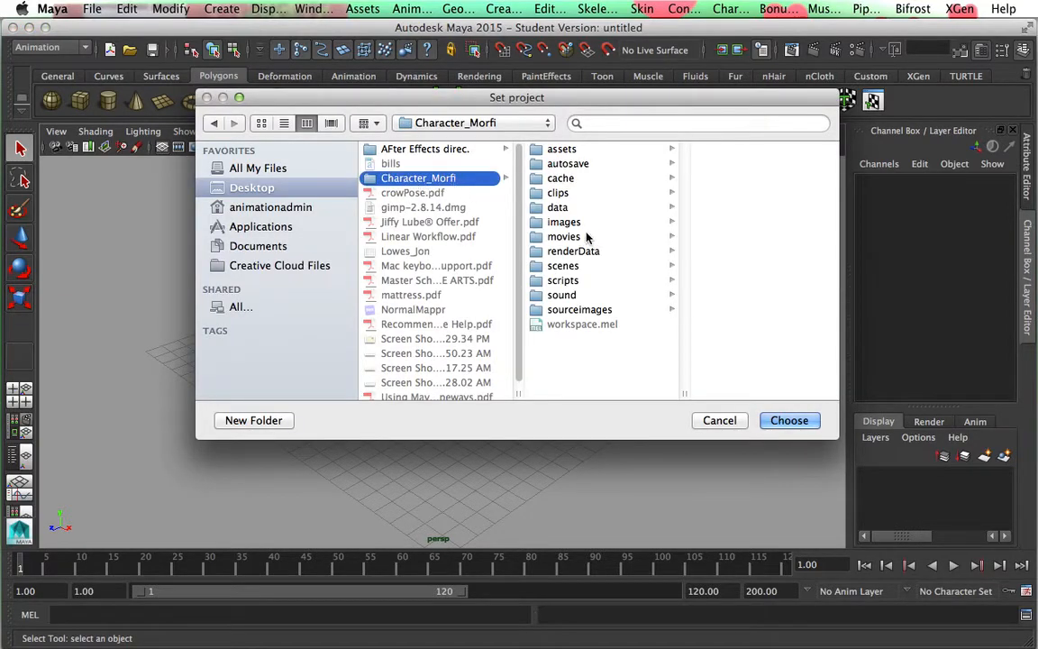
{"action": "left_click", "coordinate": [789, 420]}
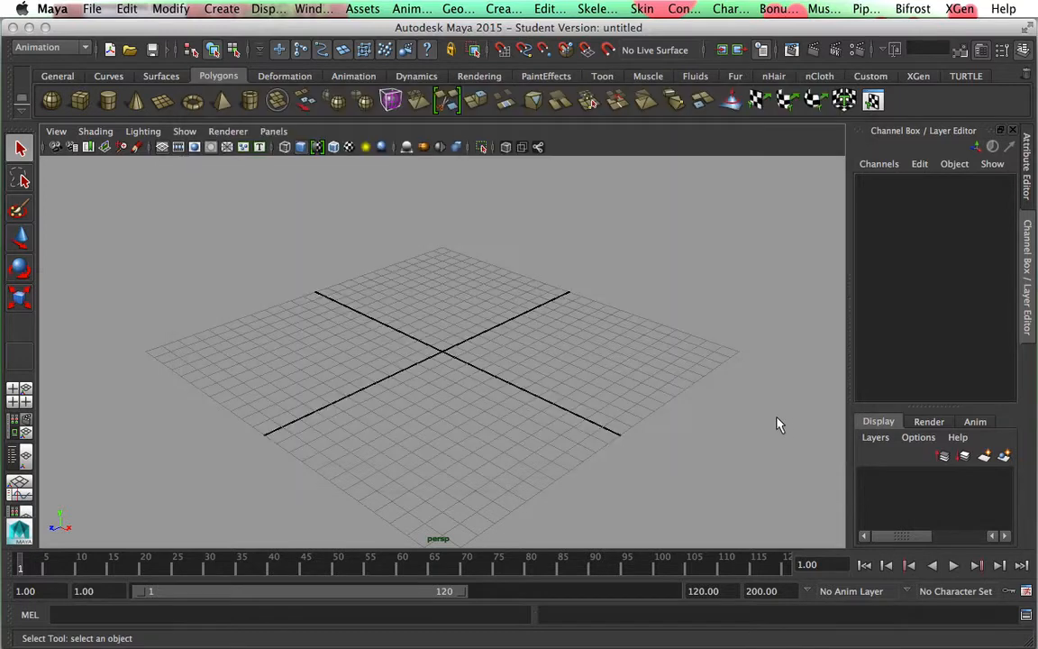
Save the scene as morfi_1 in Maya Binary format in the project's scenes folder
{"action": "left_click", "coordinate": [91, 8]}
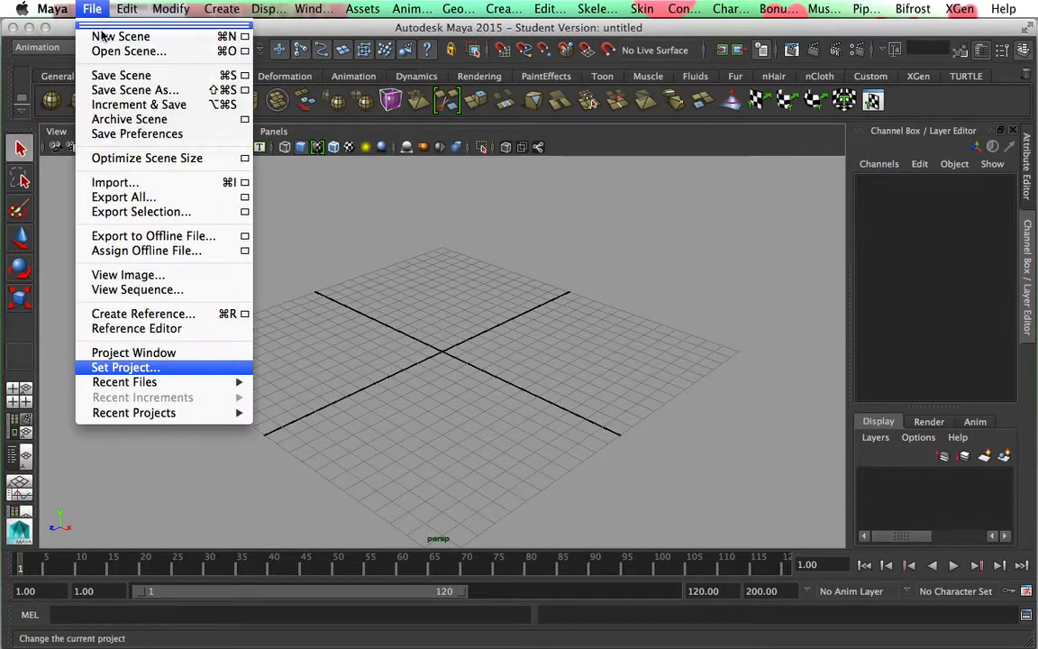
{"action": "left_click", "coordinate": [140, 91]}
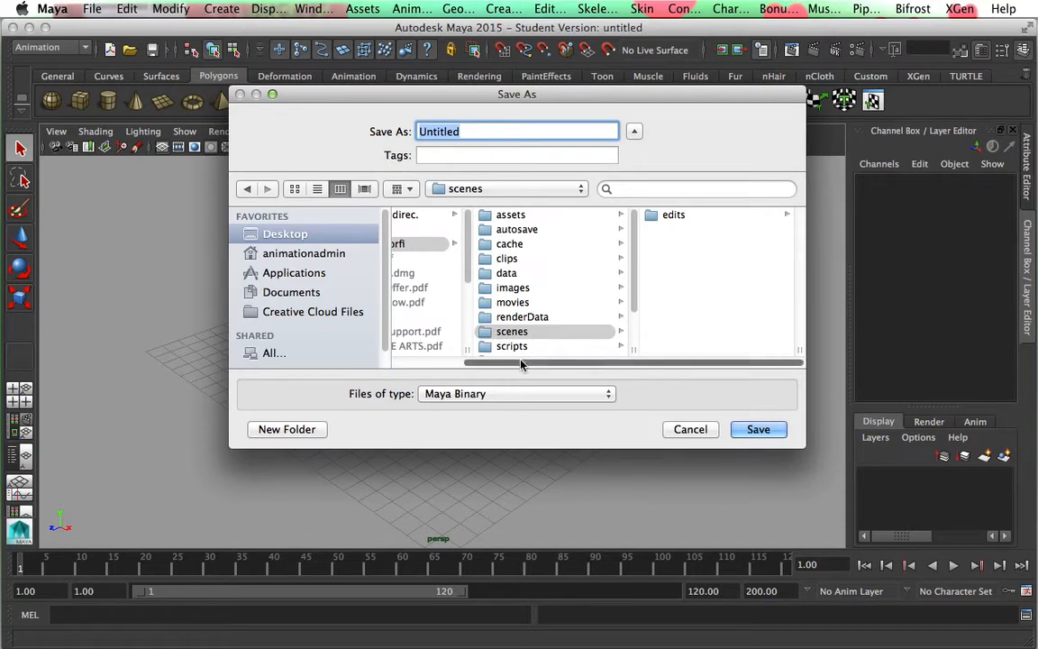
{"action": "left_click_drag", "start_coordinate": [520, 363], "coordinate": [443, 363]}
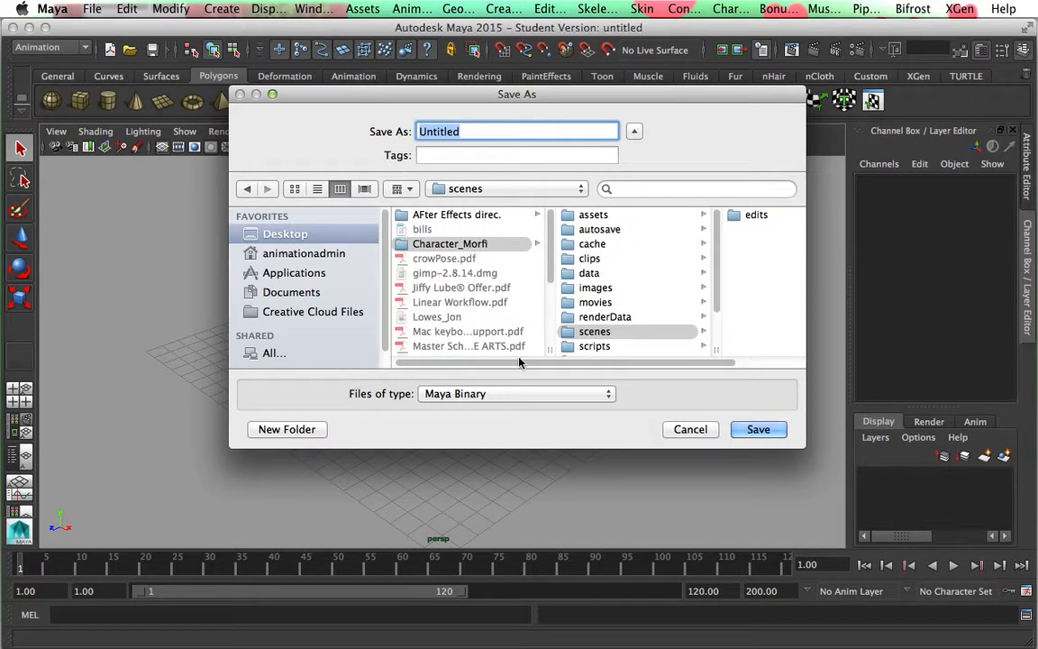
{"action": "left_click_drag", "start_coordinate": [525, 367], "coordinate": [649, 369]}
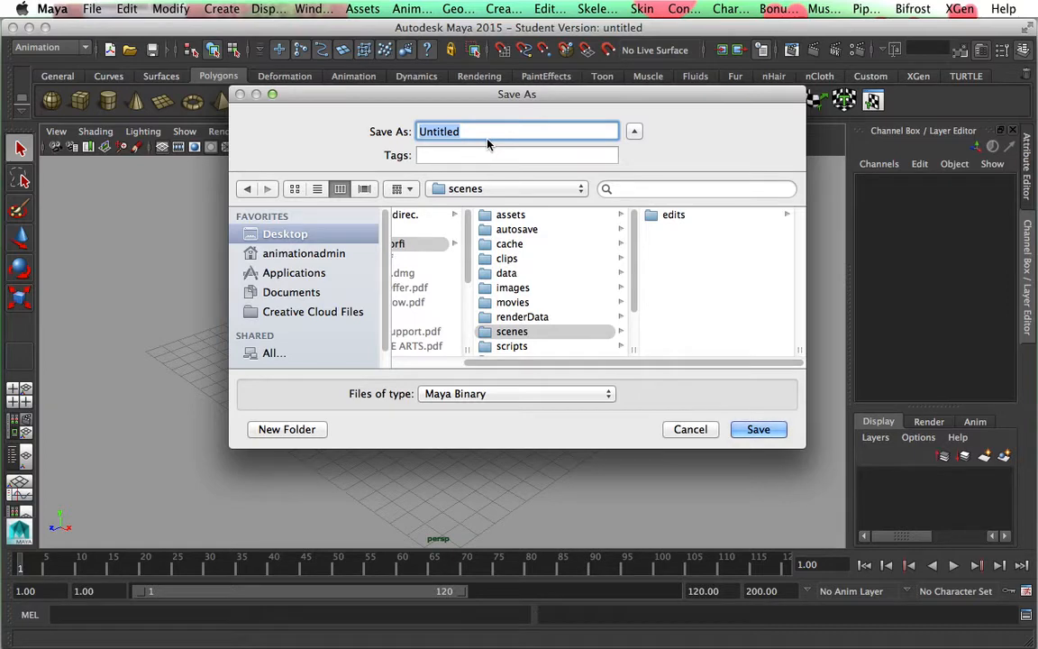
{"action": "type", "text": "morfi_1"}
{"action": "left_click", "coordinate": [755, 430]}
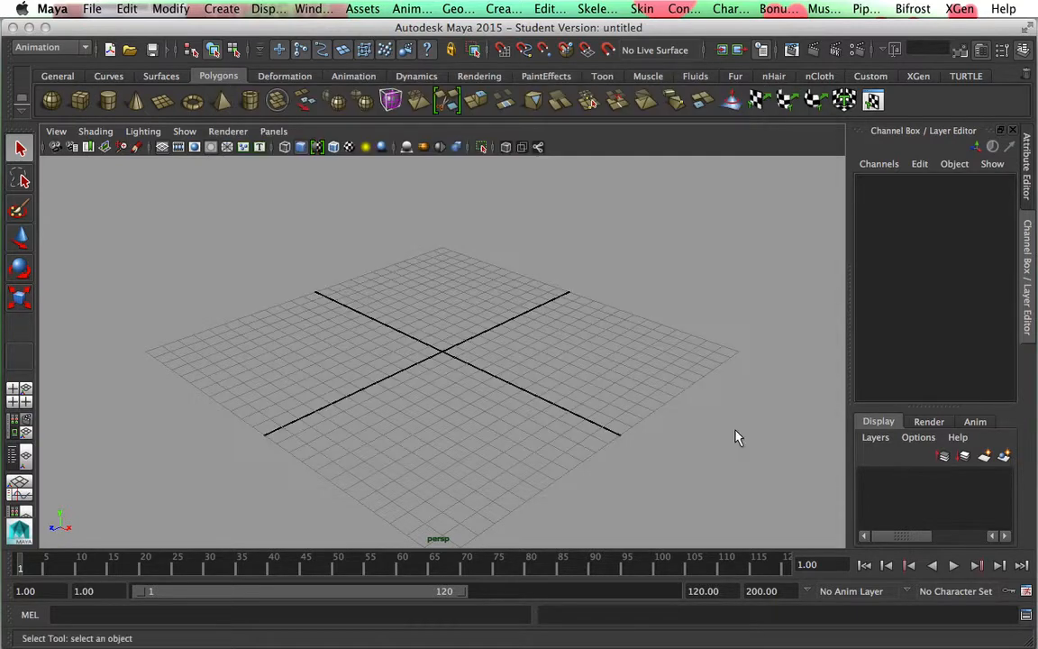
{"action": "left_click", "coordinate": [490, 371]}
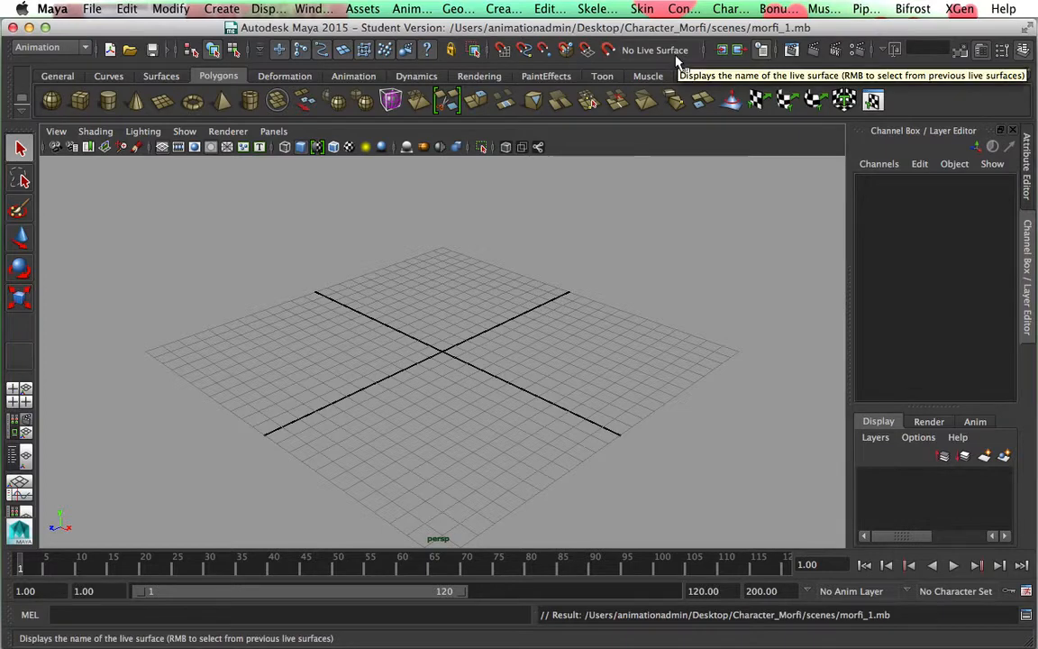
Switch to the four-view layout and import Template_Morfi_F.tif from sourceimages as an image plane in the front view
{"action": "left_click", "coordinate": [22, 395]}
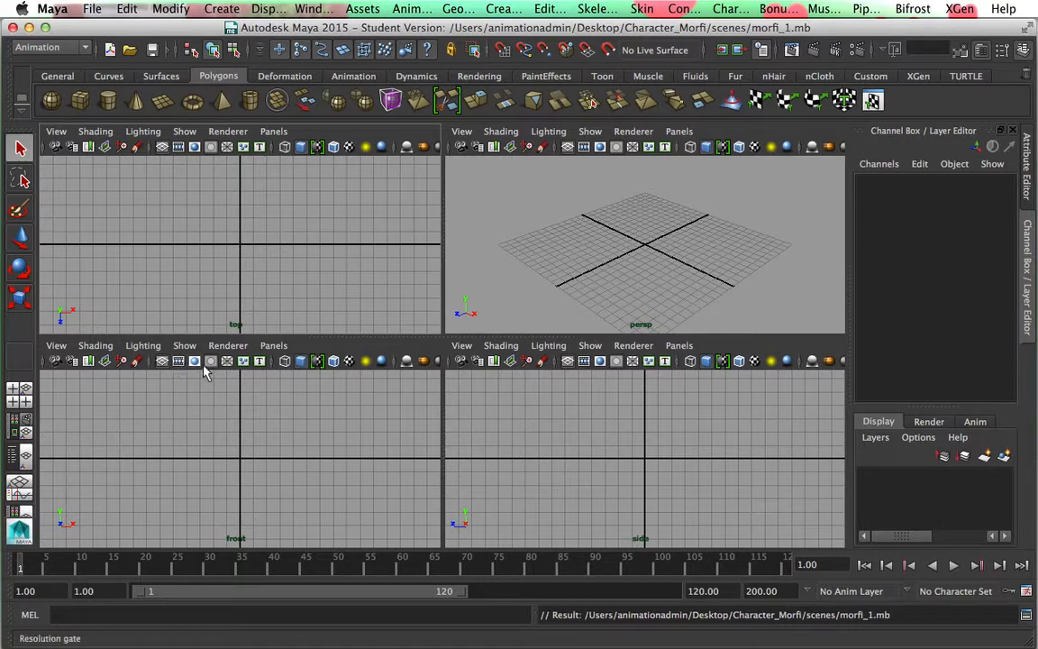
{"action": "left_click", "coordinate": [106, 363]}
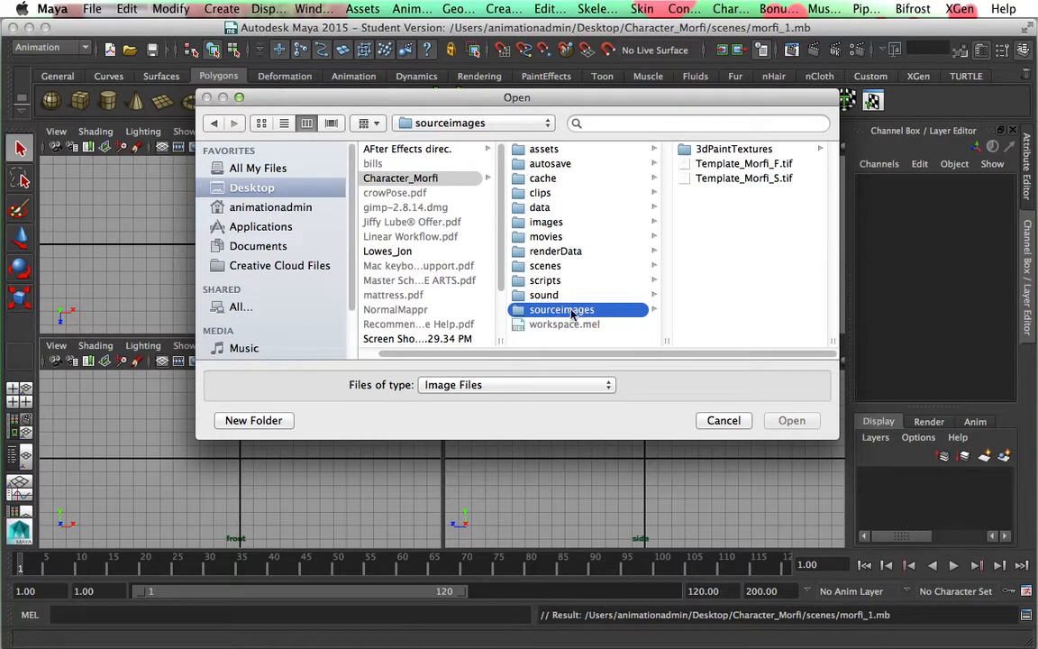
{"action": "left_click", "coordinate": [779, 164]}
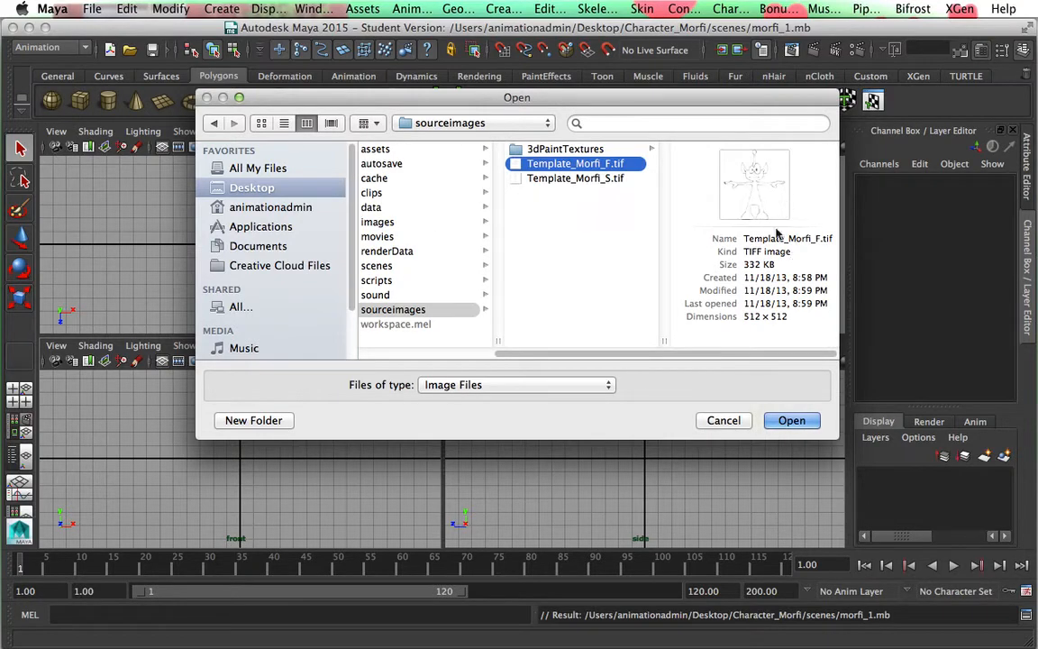
{"action": "left_click", "coordinate": [792, 420]}
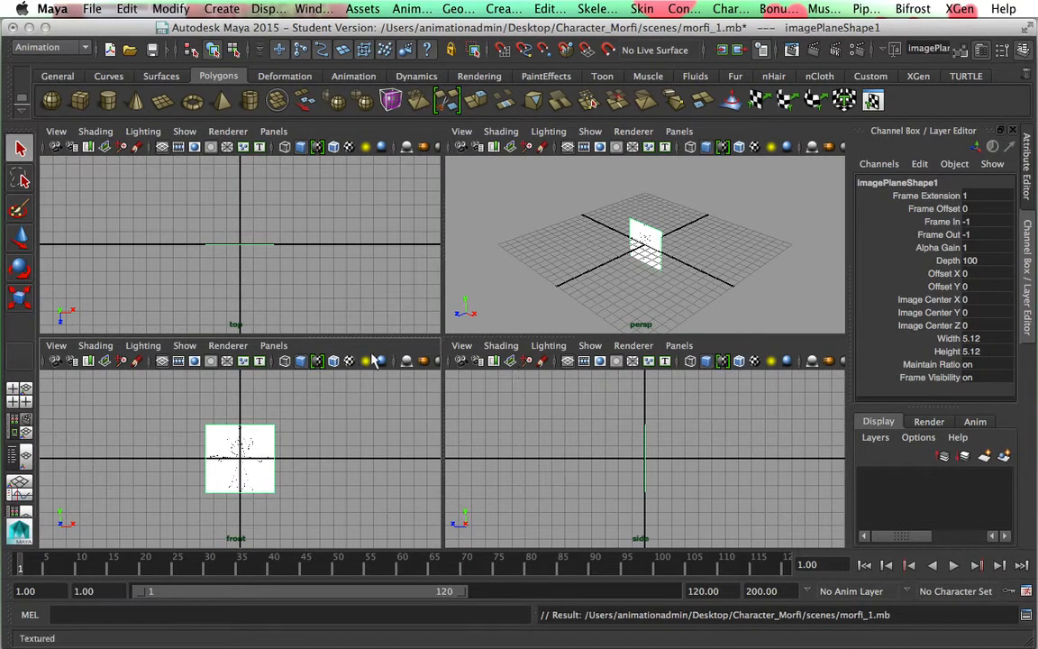
Slightly lower the front image plane's Color Gain and set its width to 10
{"action": "left_click", "coordinate": [1028, 185]}
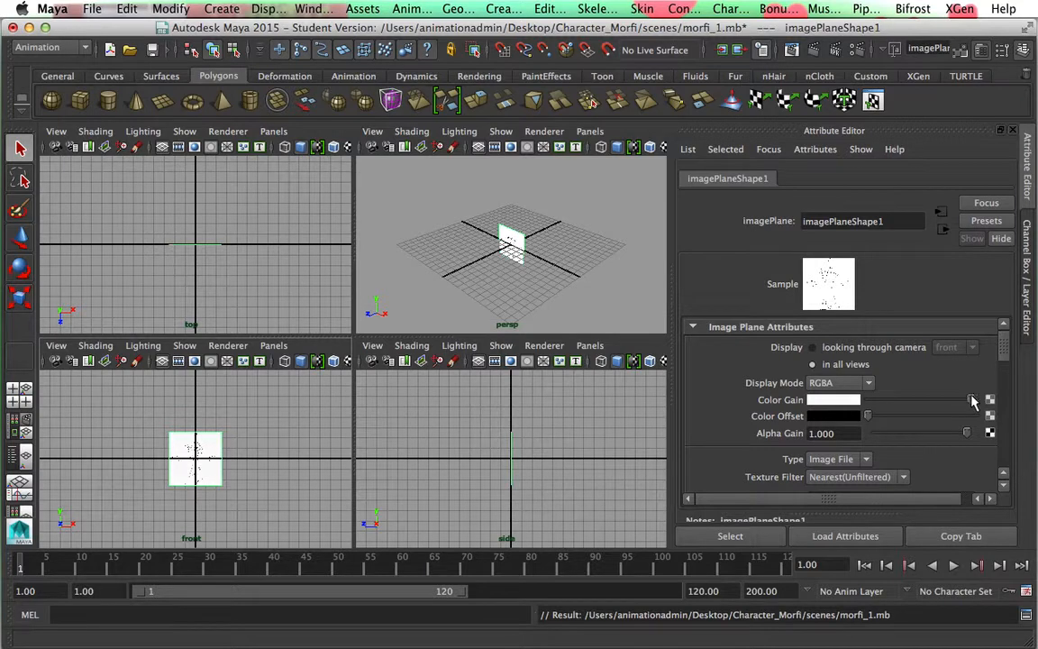
{"action": "mouse_move", "coordinate": [972, 398]}
{"action": "left_mouse_down"}
{"action": "mouse_move", "coordinate": [959, 400]}
{"action": "mouse_move", "coordinate": [968, 399]}
{"action": "left_mouse_up"}
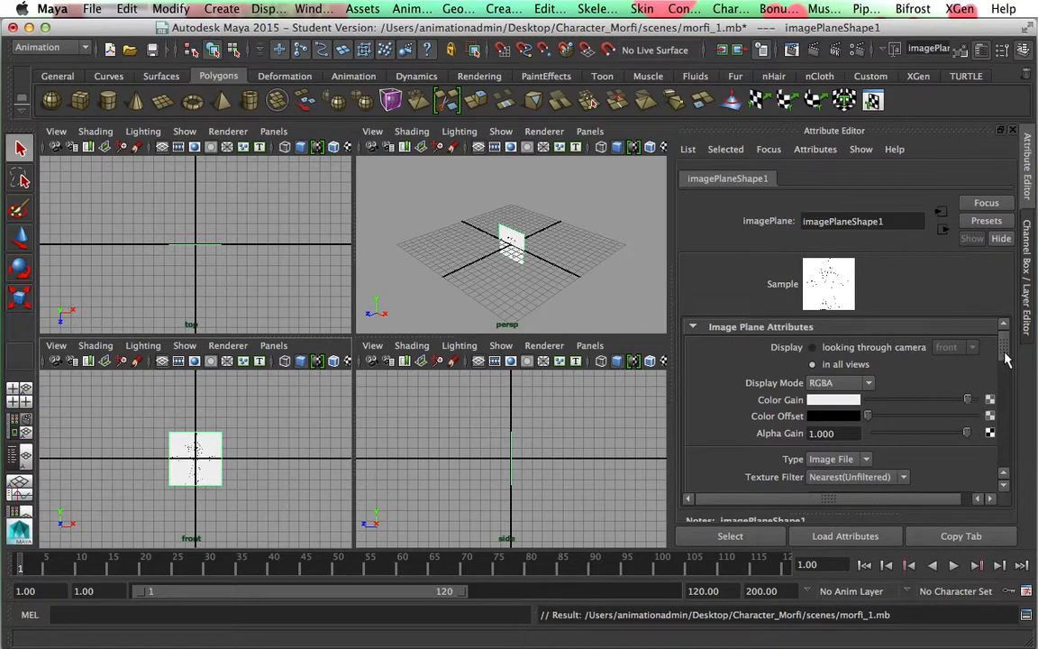
{"action": "left_click_drag", "start_coordinate": [1006, 358], "coordinate": [1010, 453]}
{"action": "left_click", "coordinate": [851, 420]}
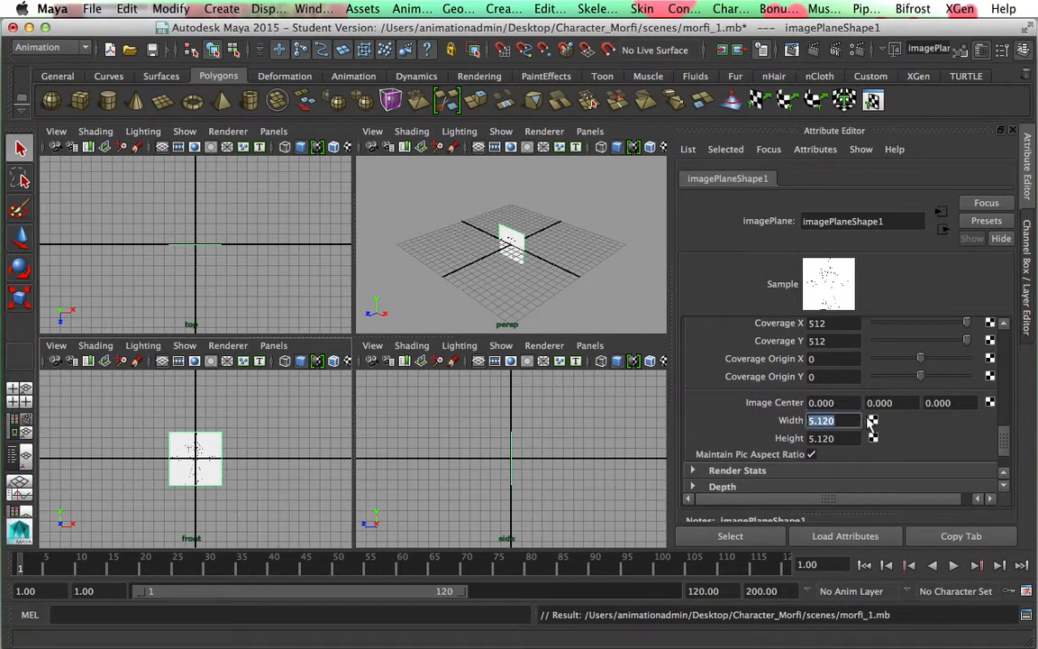
{"action": "type", "text": "10"}
{"action": "key", "text": "Tab"}
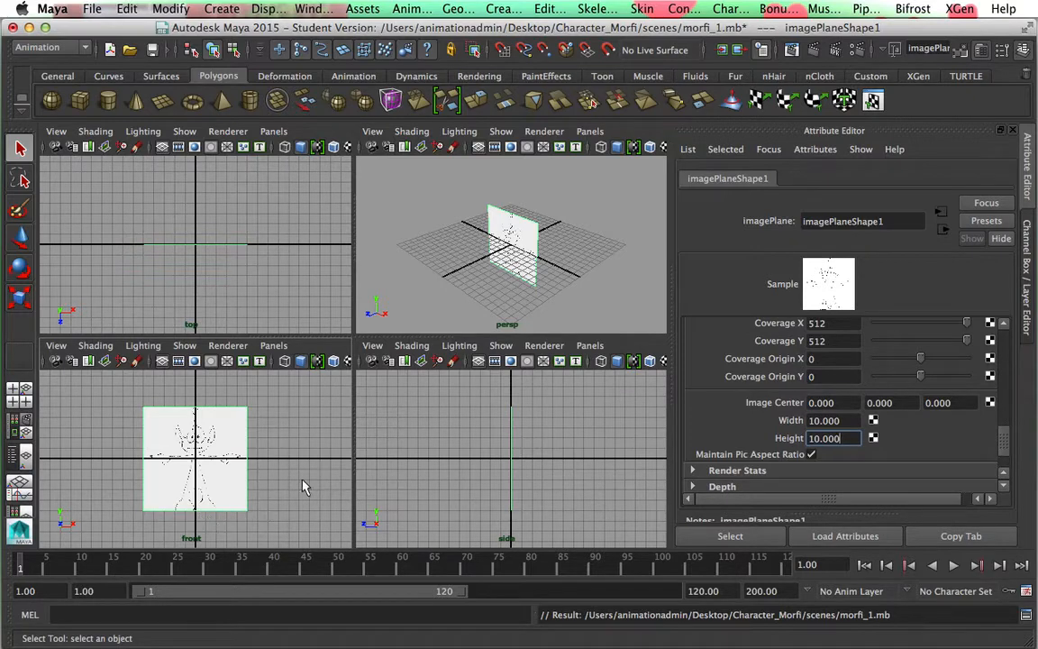
Enlarge the front image plane to a width of 15 with the picture's aspect ratio maintained
{"action": "left_click_drag", "start_coordinate": [845, 420], "coordinate": [800, 420]}
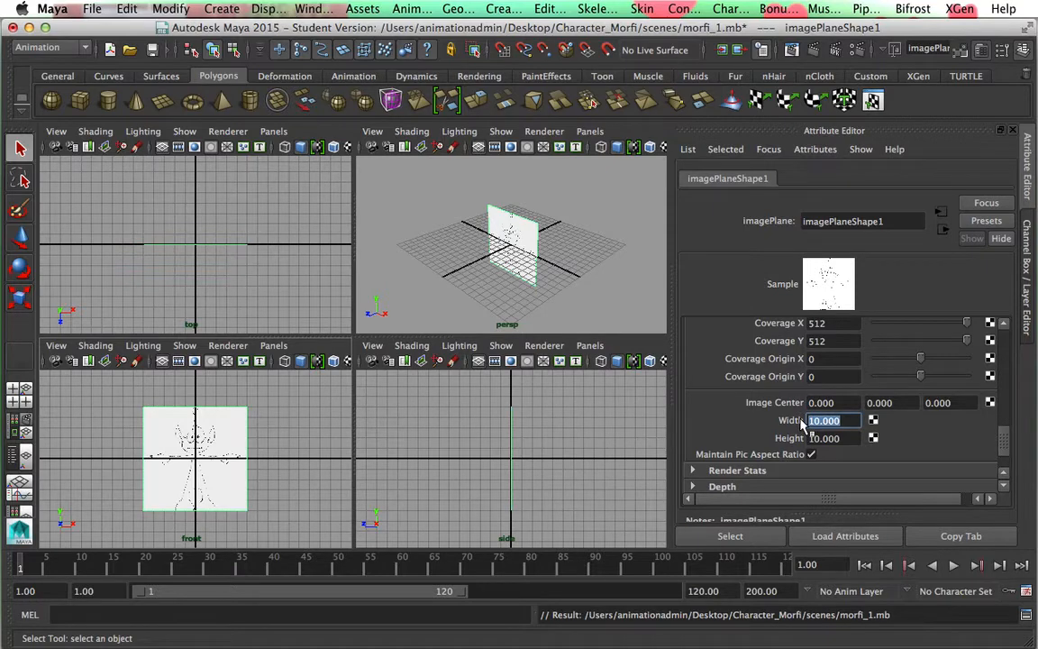
{"action": "type", "text": "15"}
{"action": "key", "text": "Return"}
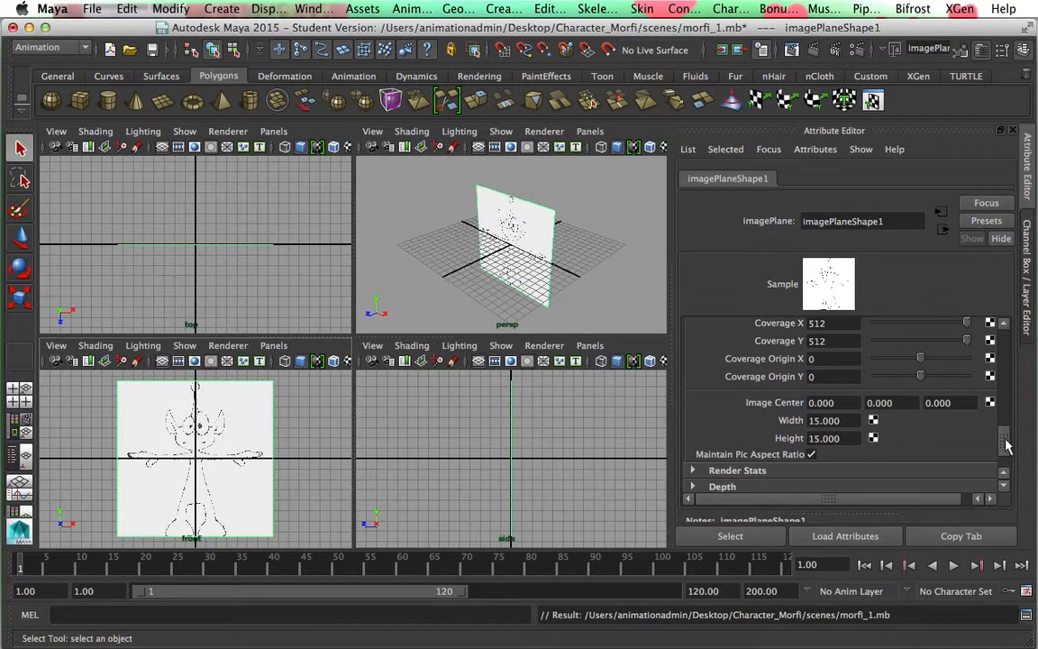
{"action": "left_click_drag", "start_coordinate": [1004, 447], "coordinate": [1003, 332]}
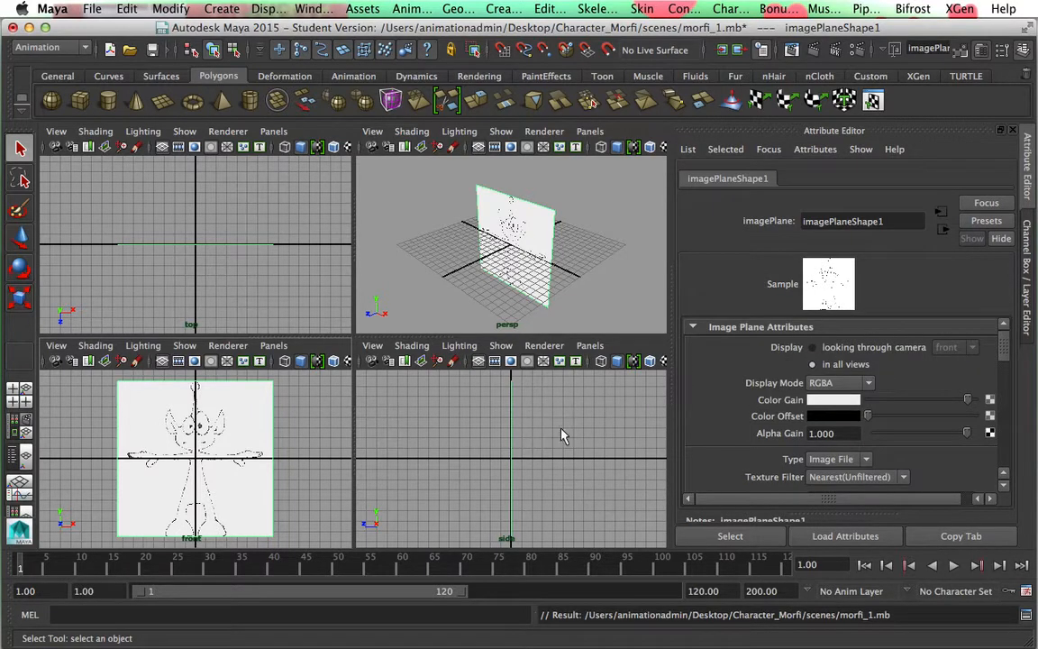
Try moving the front image plane down along Y to about -4.3
{"action": "left_click", "coordinate": [1027, 266]}
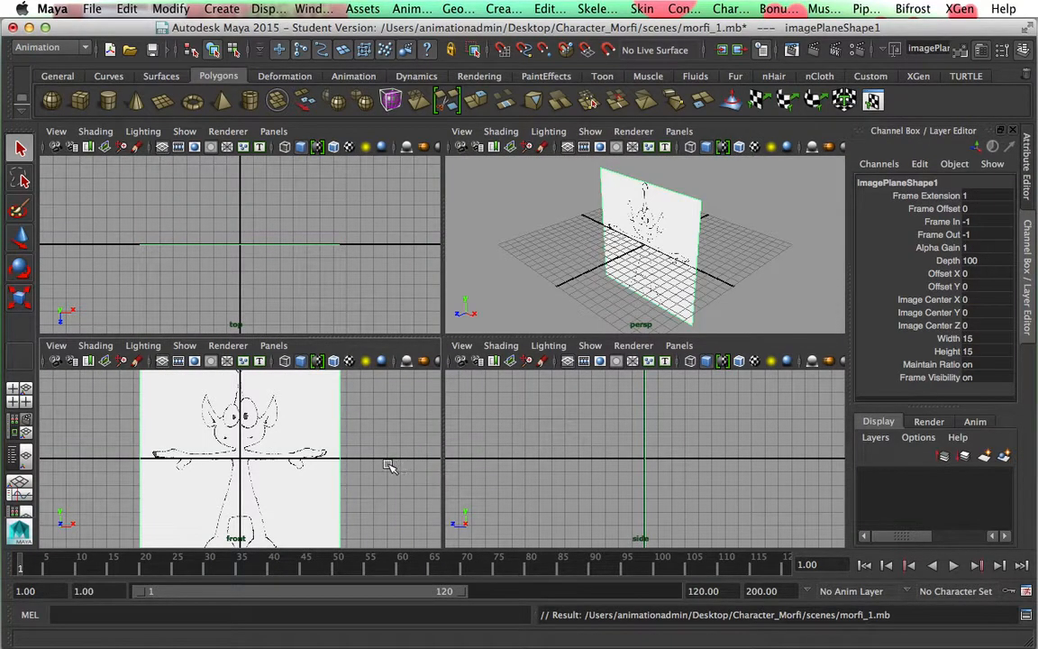
{"action": "key", "text": "w"}
{"action": "scroll", "coordinate": [387, 465], "scroll_direction": "down", "scroll_amount": 5}
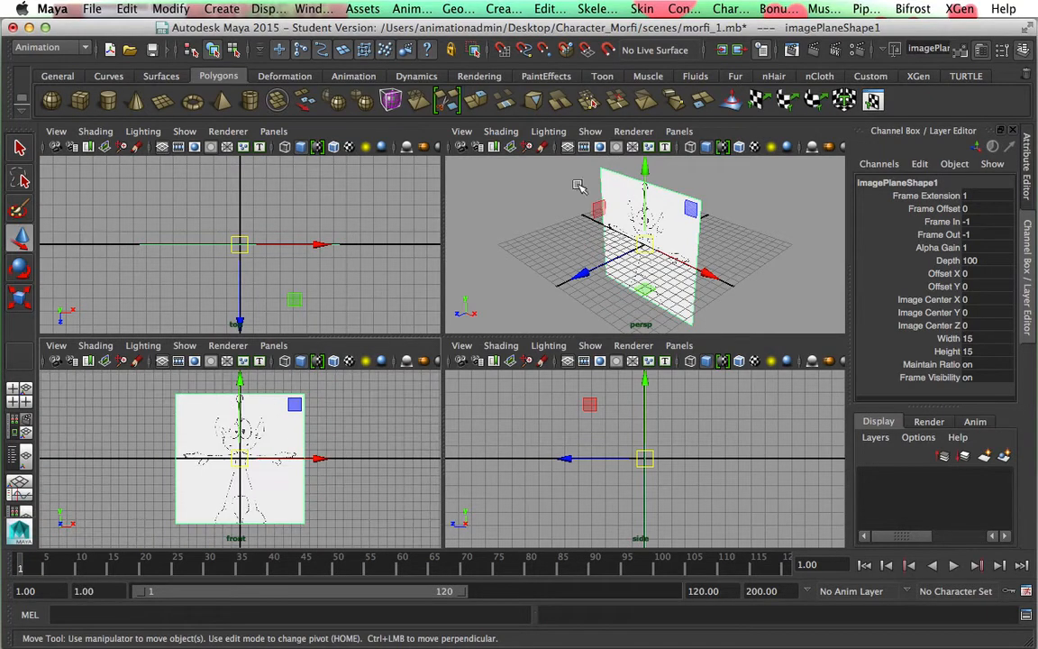
{"action": "left_click_drag", "start_coordinate": [643, 168], "coordinate": [651, 215]}
{"action": "left_click", "coordinate": [645, 171]}
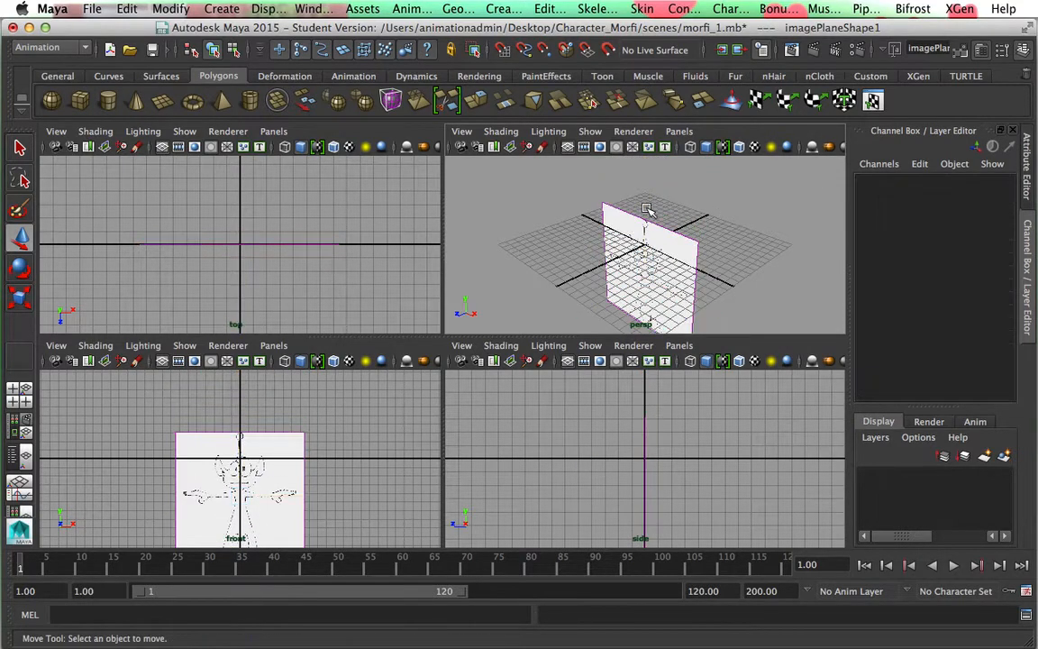
{"action": "left_click", "coordinate": [604, 217]}
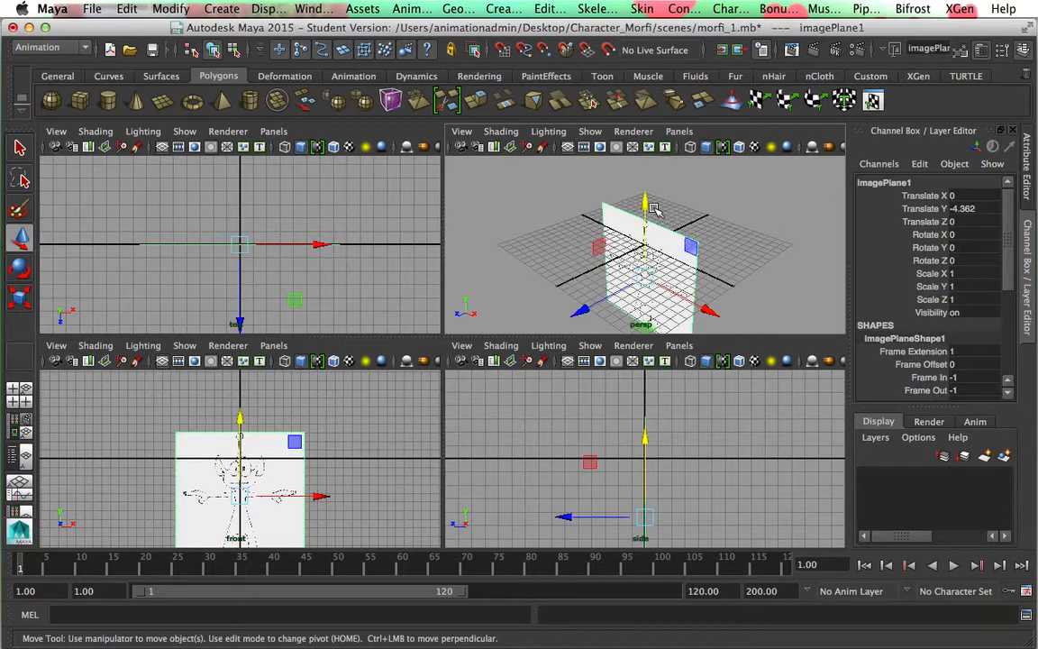
{"action": "left_click_drag", "start_coordinate": [648, 207], "coordinate": [685, 236]}
Raise the front image plane in the perspective view and set its Translate Y to 7.5
{"action": "key", "text": "space"}
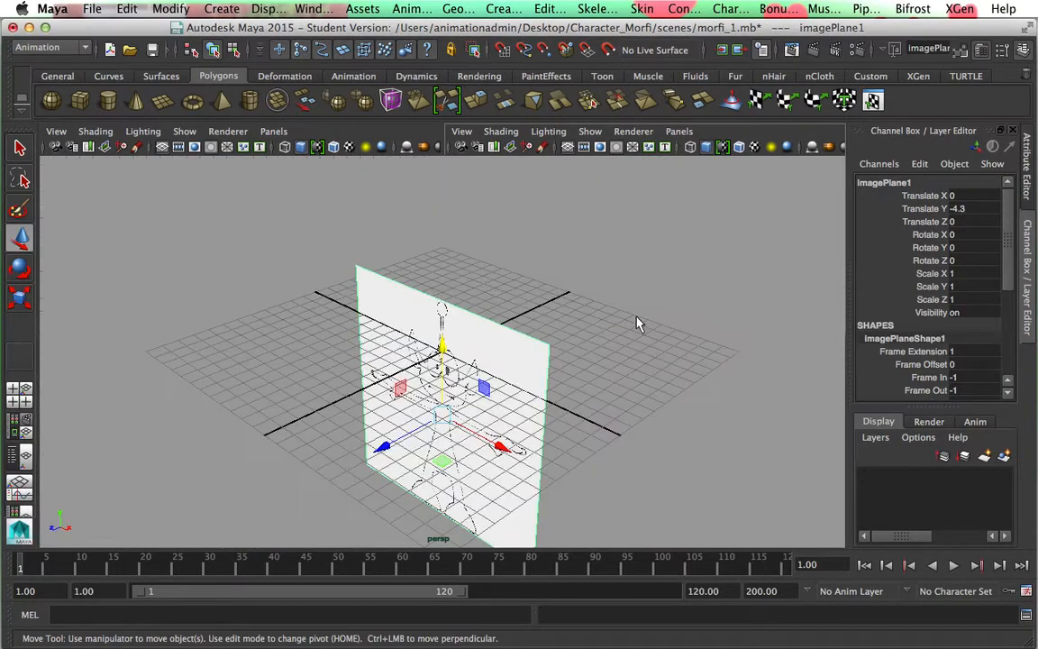
{"action": "left_click_drag", "start_coordinate": [438, 347], "coordinate": [456, 142]}
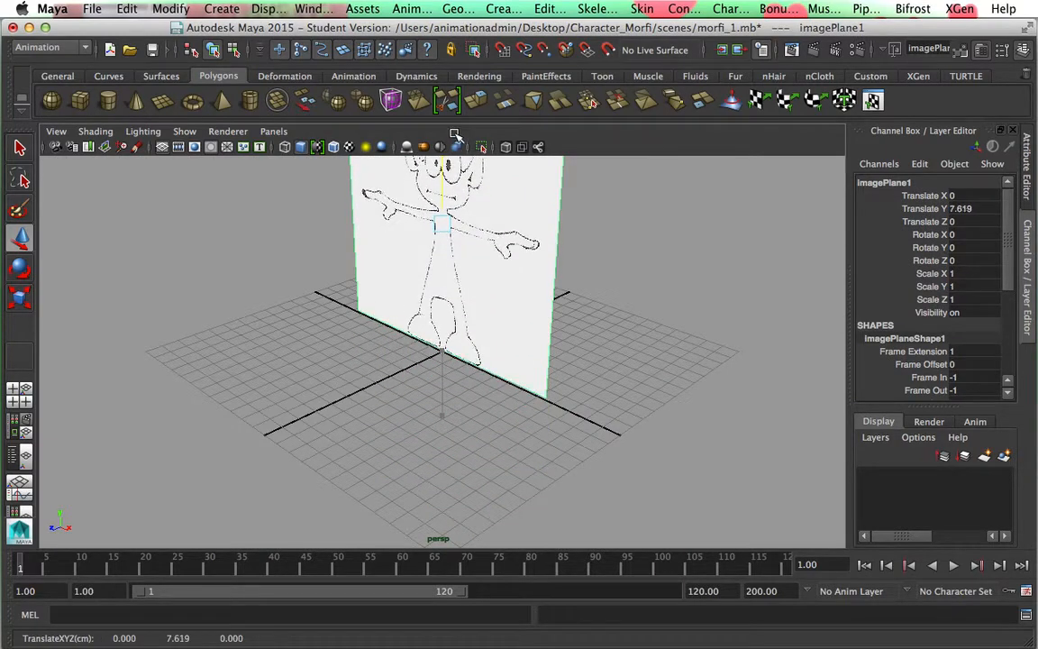
{"action": "left_click", "coordinate": [811, 245]}
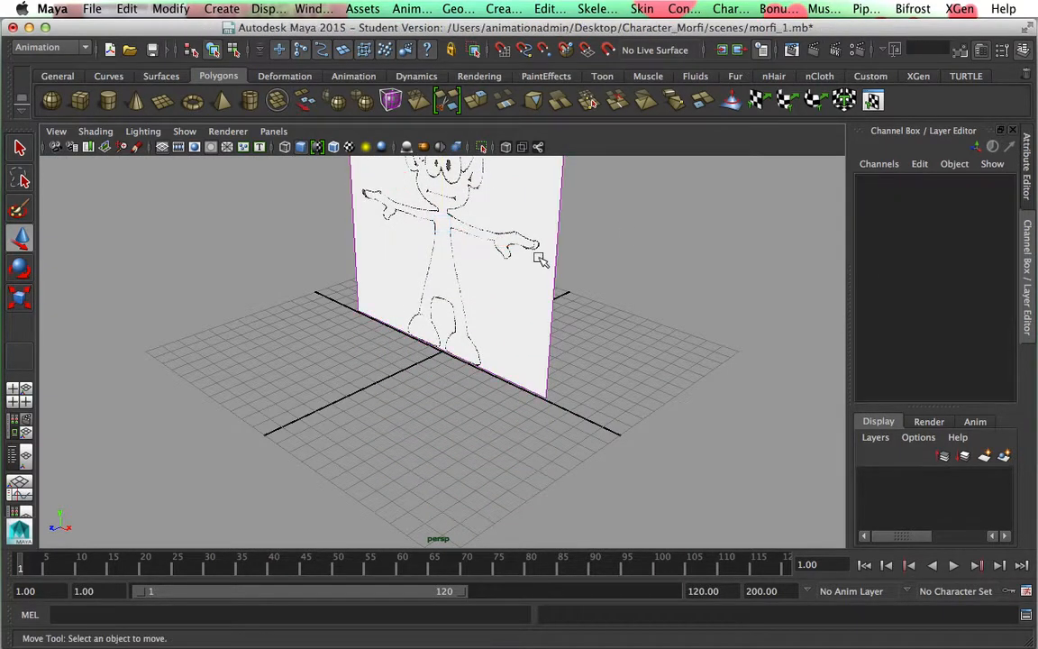
{"action": "left_click", "coordinate": [477, 238]}
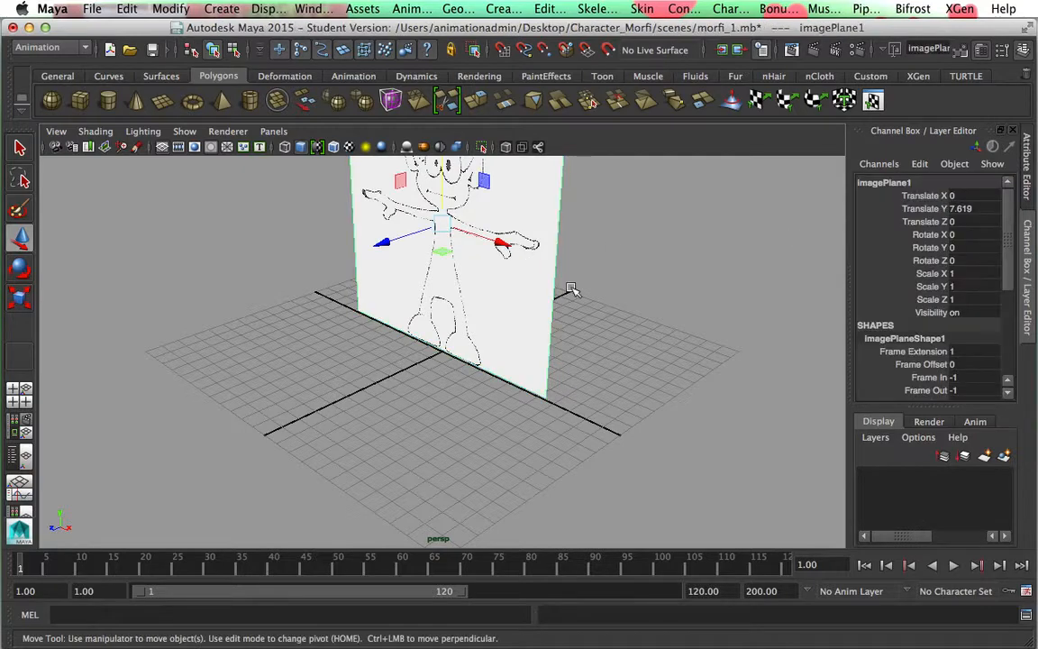
{"action": "double_click", "coordinate": [962, 208]}
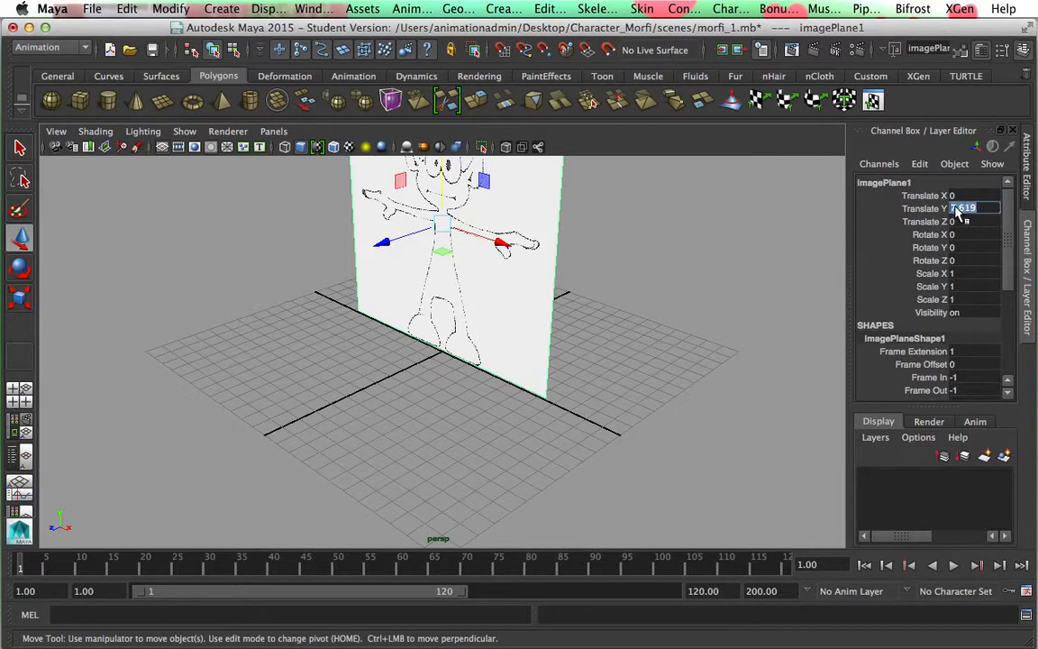
{"action": "type", "text": "7.5"}
{"action": "key", "text": "Return"}
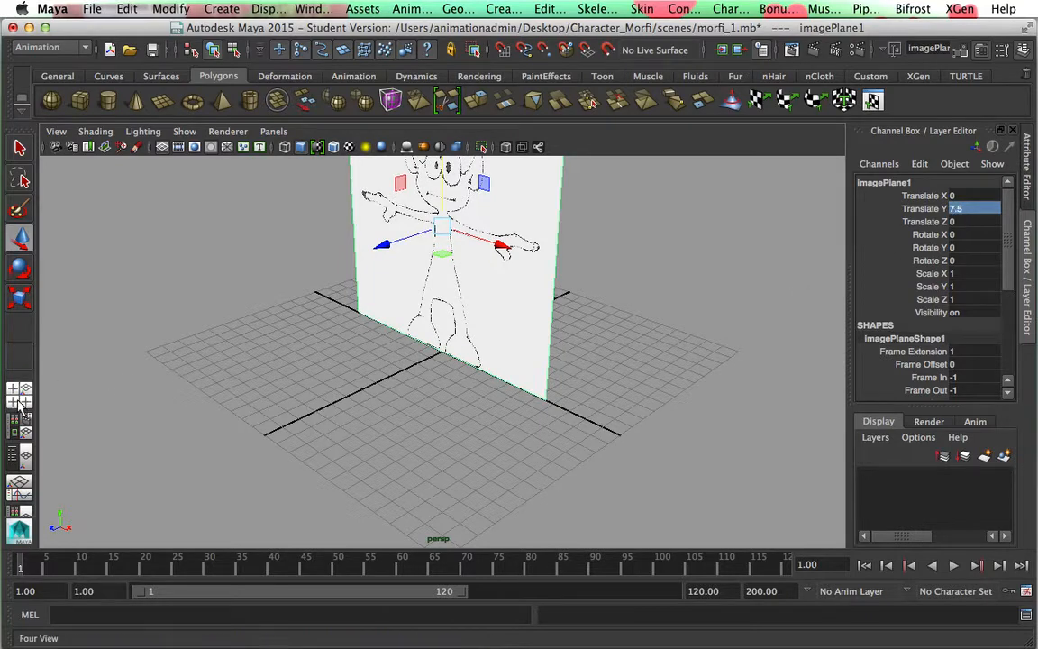
Load Template_Morfi_S.tif from the sourceimages folder as the image plane of the side view
{"action": "key", "text": "space"}
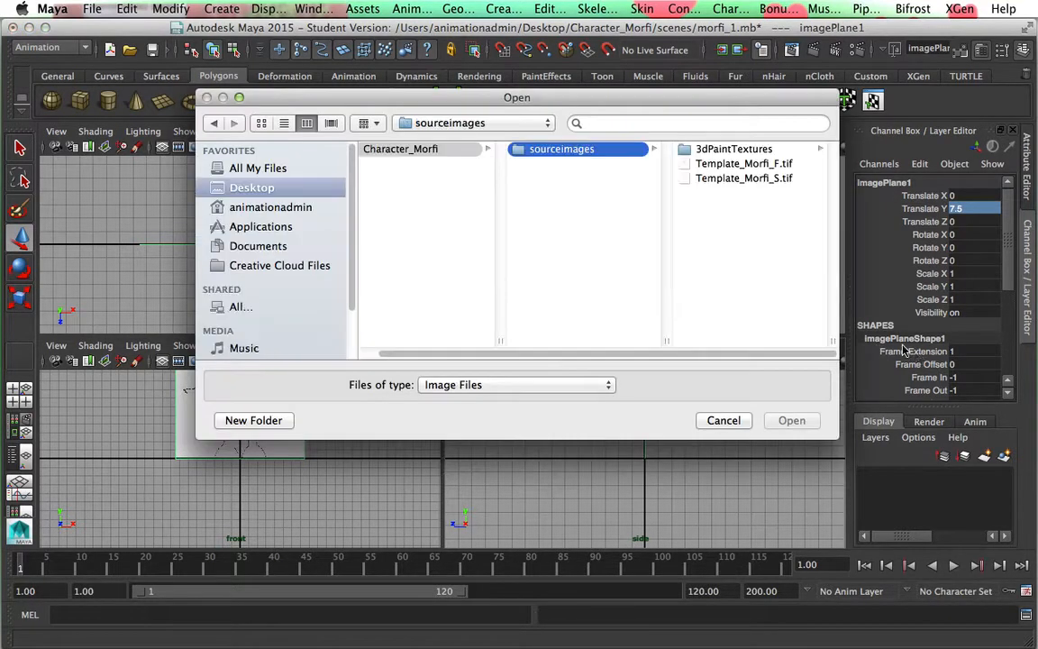
{"action": "left_click", "coordinate": [764, 179]}
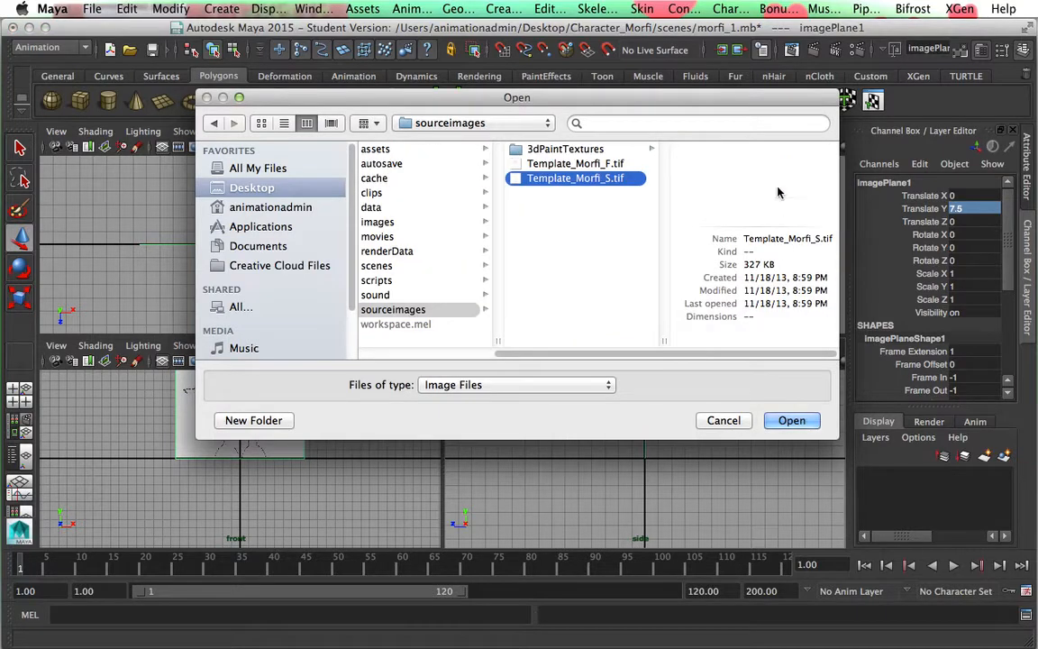
{"action": "left_click", "coordinate": [790, 420]}
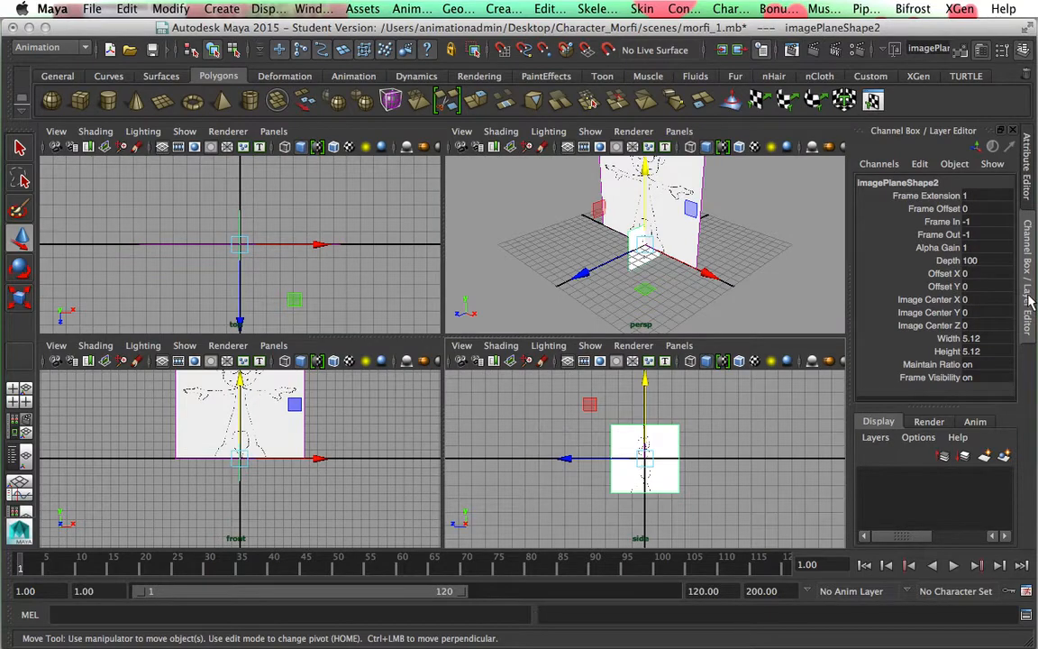
Set the side image plane's width to 15 with the picture's aspect ratio maintained
{"action": "left_click", "coordinate": [1025, 184]}
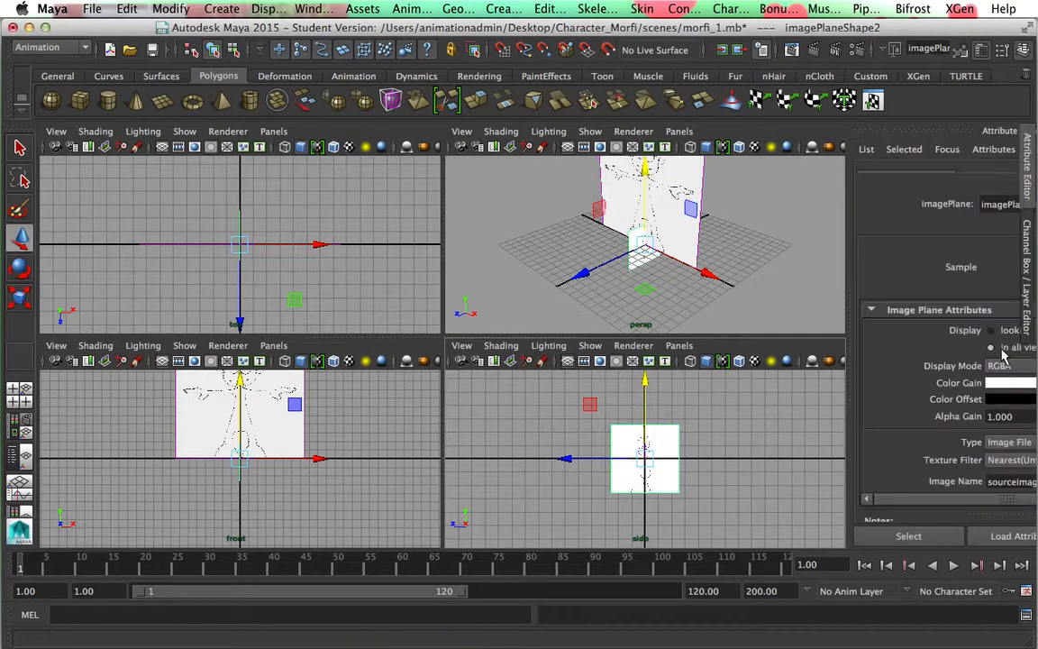
{"action": "left_click_drag", "start_coordinate": [1005, 361], "coordinate": [1007, 459]}
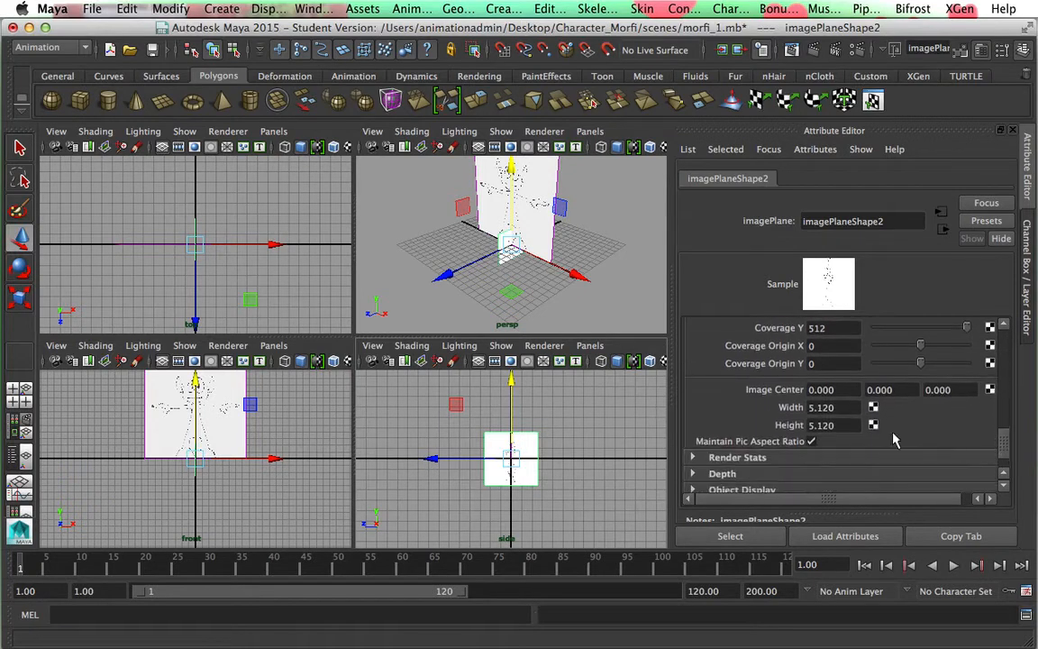
{"action": "left_click", "coordinate": [834, 408]}
{"action": "type", "text": "15"}
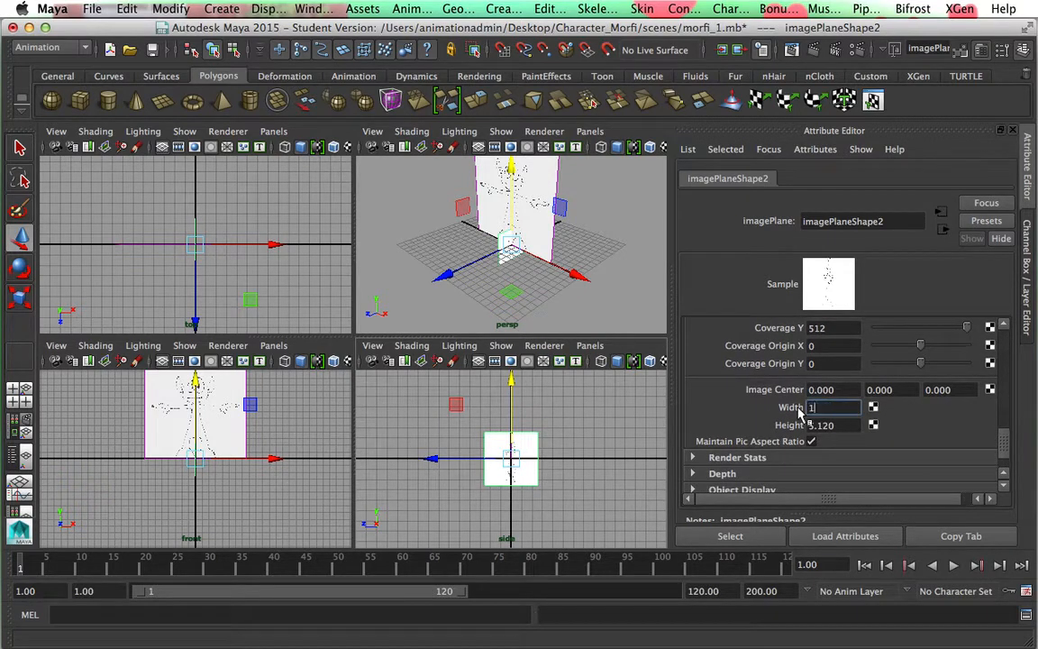
{"action": "key", "text": "Return"}
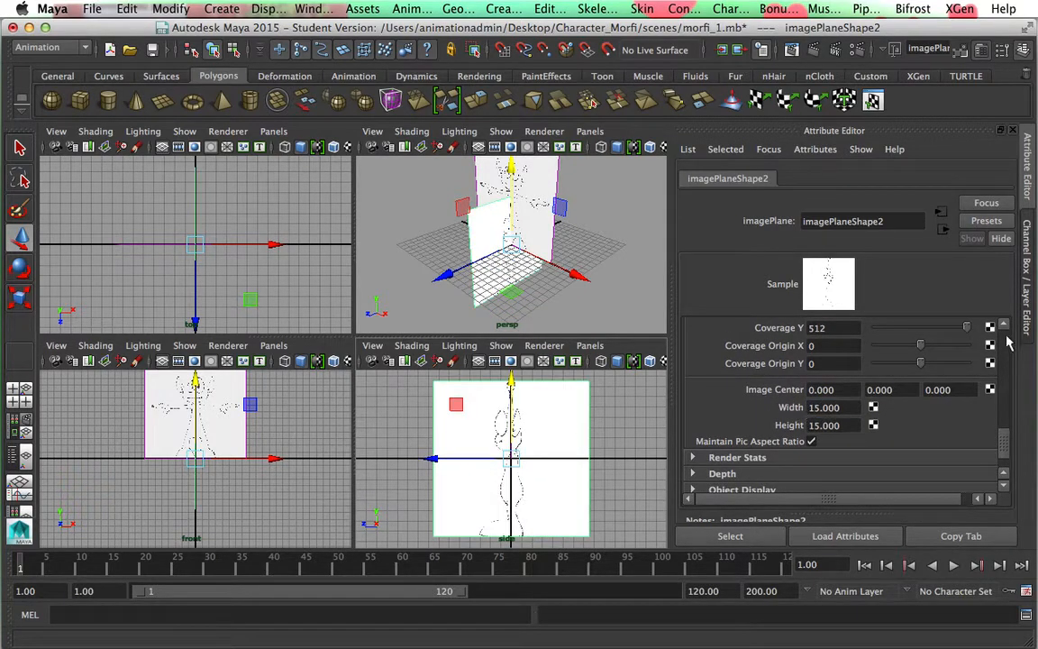
Raise the side image plane along Y in the side view until its lower edge is near the grid, and enlarge the perspective view
{"action": "left_click", "coordinate": [1026, 261]}
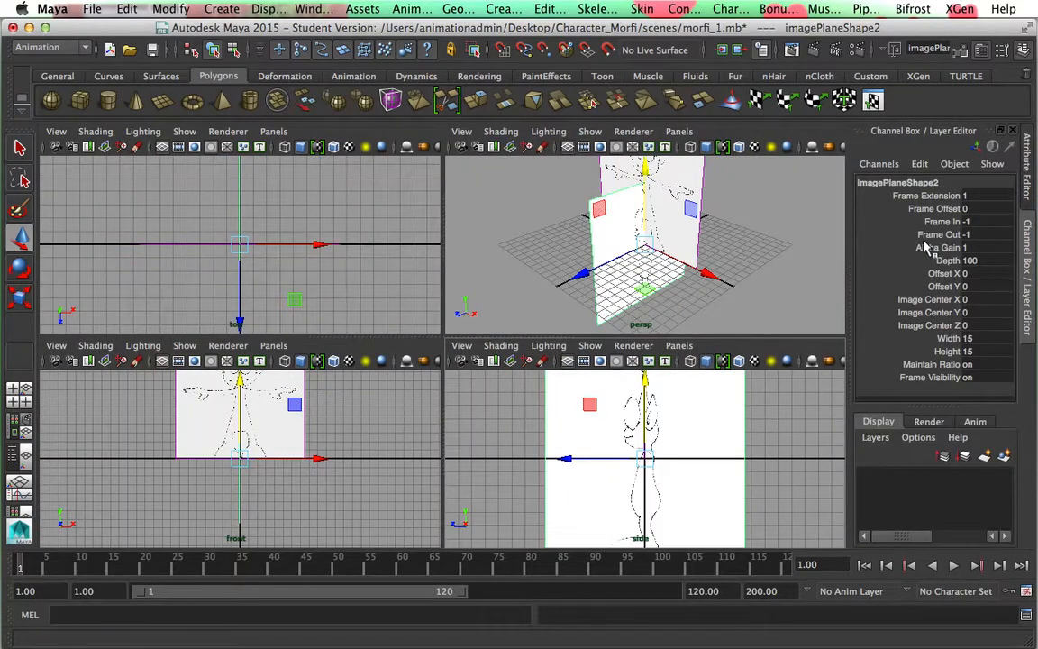
{"action": "left_click", "coordinate": [1024, 269]}
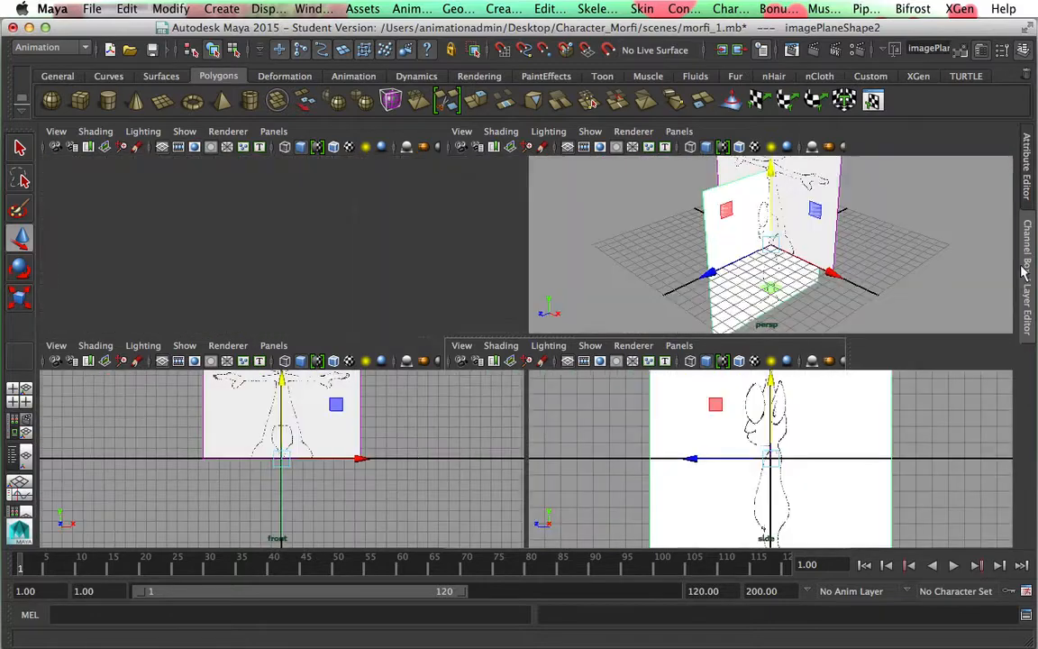
{"action": "left_click", "coordinate": [1029, 287]}
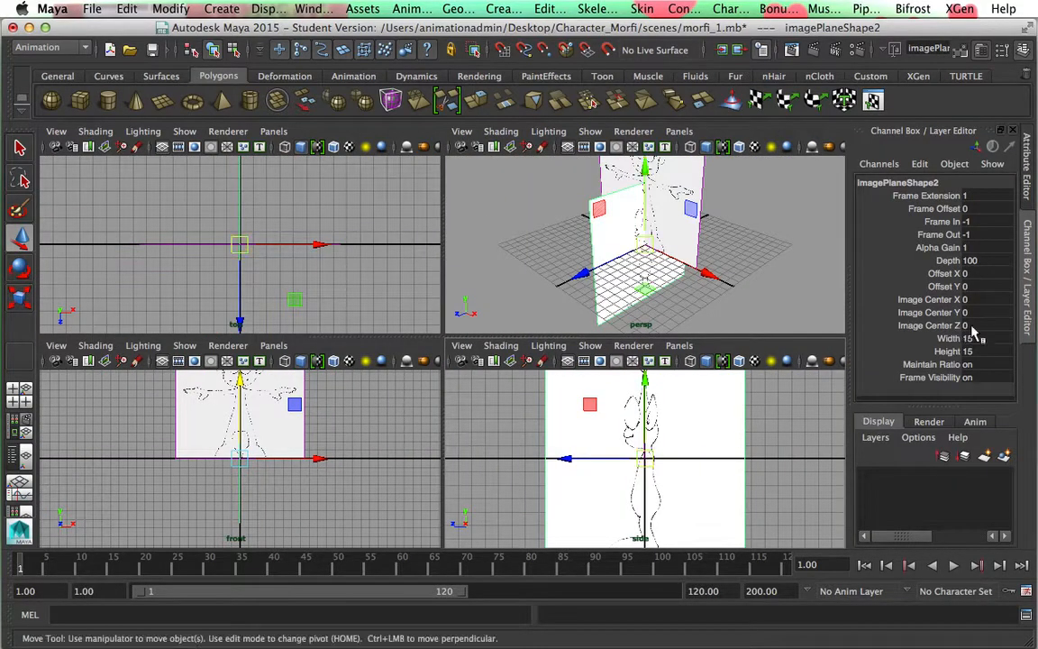
{"action": "left_click_drag", "start_coordinate": [649, 387], "coordinate": [749, 295]}
{"action": "key", "text": "space"}
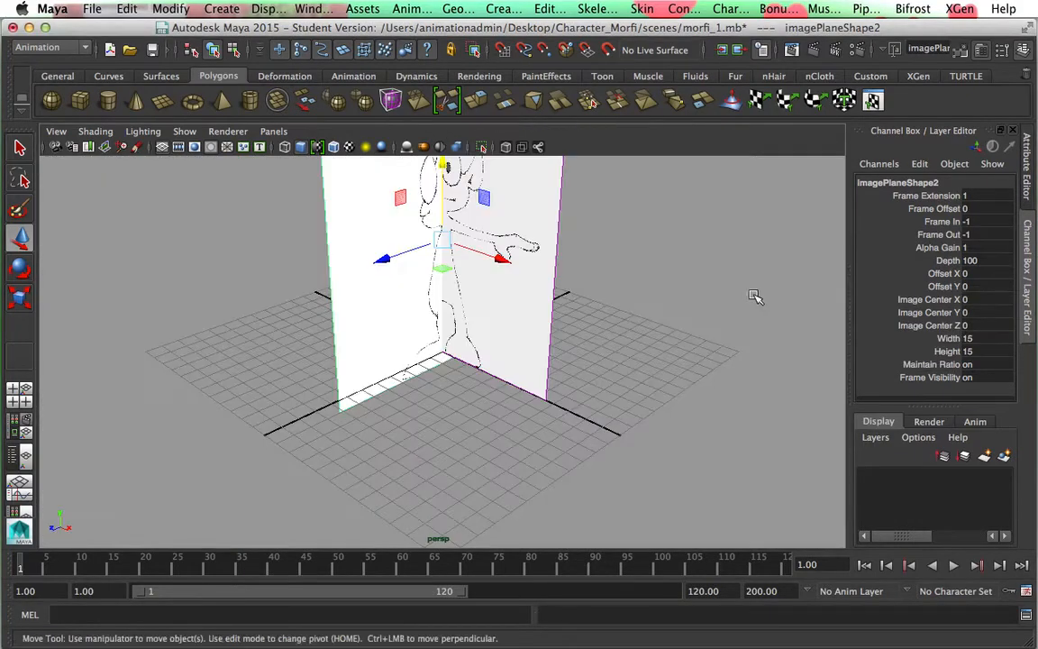
Select the front image plane and check its Translate Y value
{"action": "left_click", "coordinate": [702, 304]}
{"action": "left_click", "coordinate": [436, 310]}
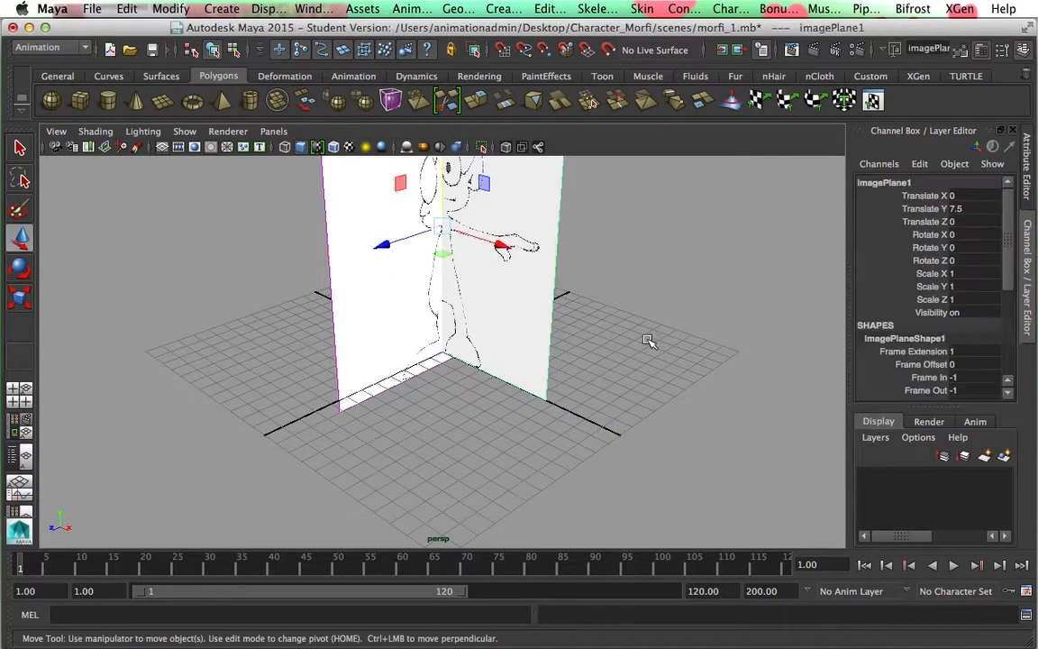
{"action": "scroll", "coordinate": [656, 339], "scroll_direction": "down", "scroll_amount": 4}
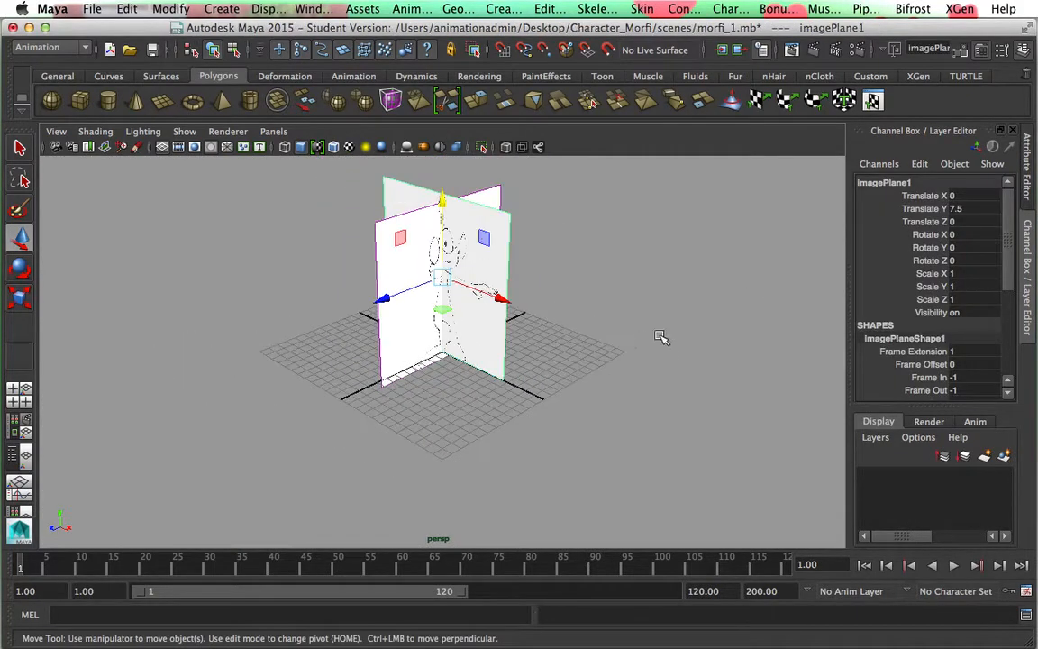
{"action": "double_click", "coordinate": [971, 211]}
{"action": "key", "text": "Return"}
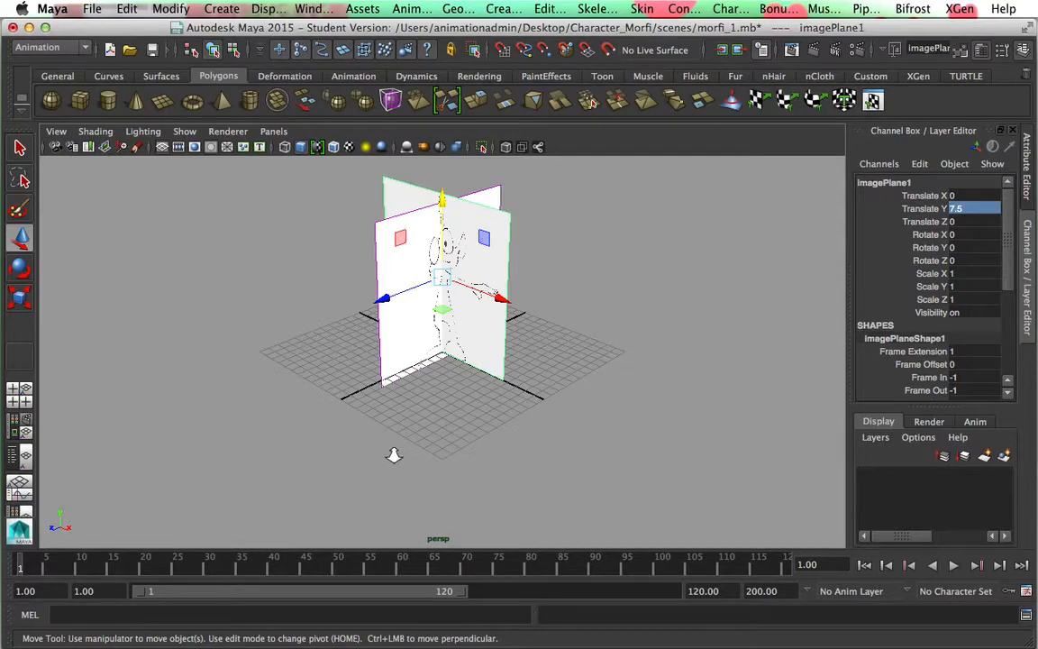
Raise the side image plane level with the front one in the perspective view and set its Translate Y to 7.5
{"action": "scroll", "coordinate": [409, 457], "scroll_direction": "up", "scroll_amount": 5}
{"action": "mouse_move", "coordinate": [453, 457]}
{"action": "left_mouse_down", "text": "alt"}
{"action": "mouse_move", "coordinate": [414, 424]}
{"action": "mouse_move", "coordinate": [456, 451]}
{"action": "left_mouse_up", "text": "alt"}
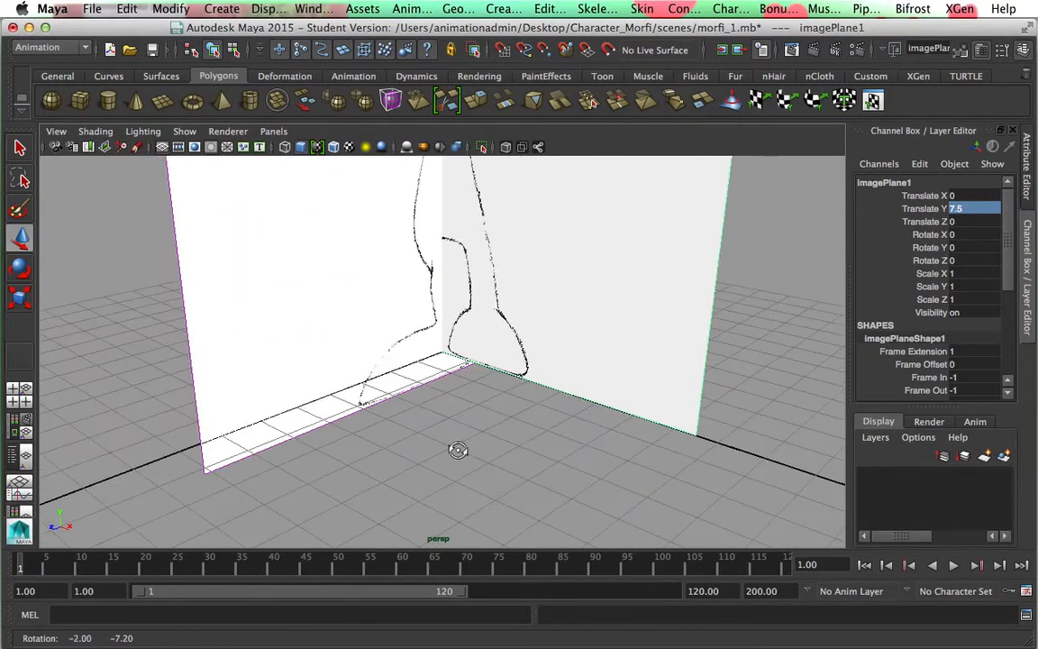
{"action": "key", "text": "w"}
{"action": "scroll", "coordinate": [458, 447], "scroll_direction": "down", "scroll_amount": 5}
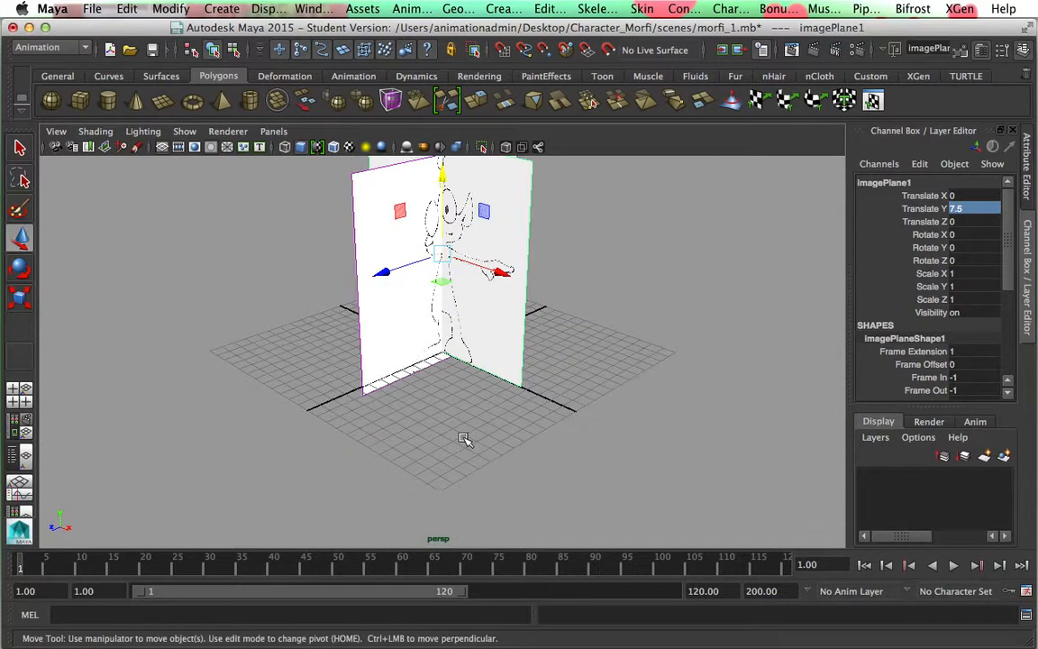
{"action": "scroll", "coordinate": [465, 437], "scroll_direction": "up", "scroll_amount": 5}
{"action": "middle_click_drag", "start_coordinate": [473, 422], "coordinate": [515, 513], "text": "alt"}
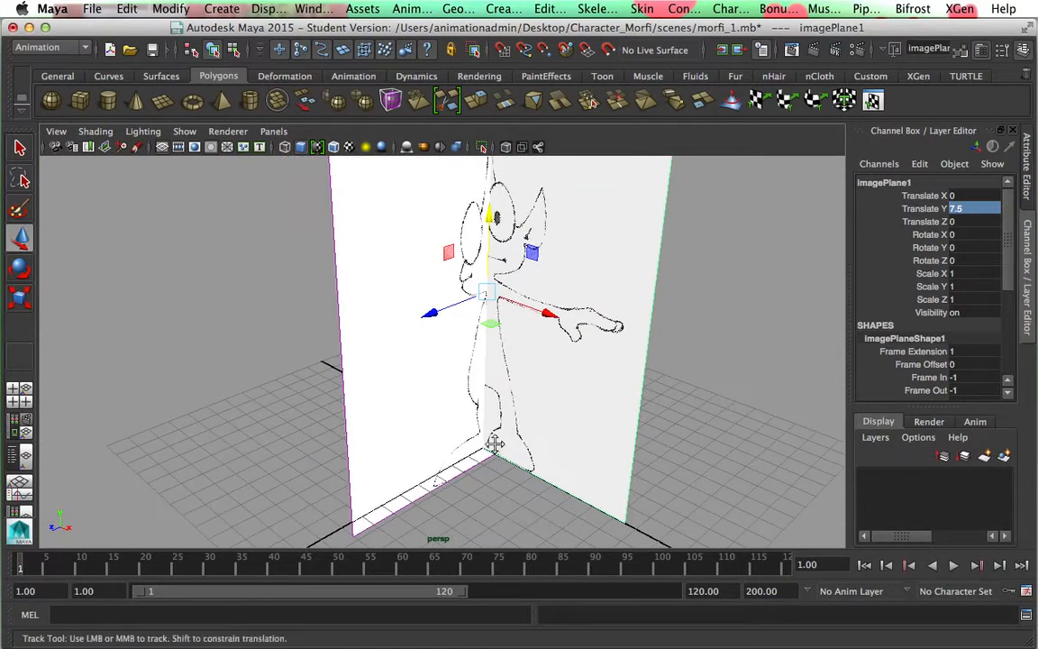
{"action": "middle_click_drag", "start_coordinate": [495, 443], "coordinate": [461, 491], "text": "alt"}
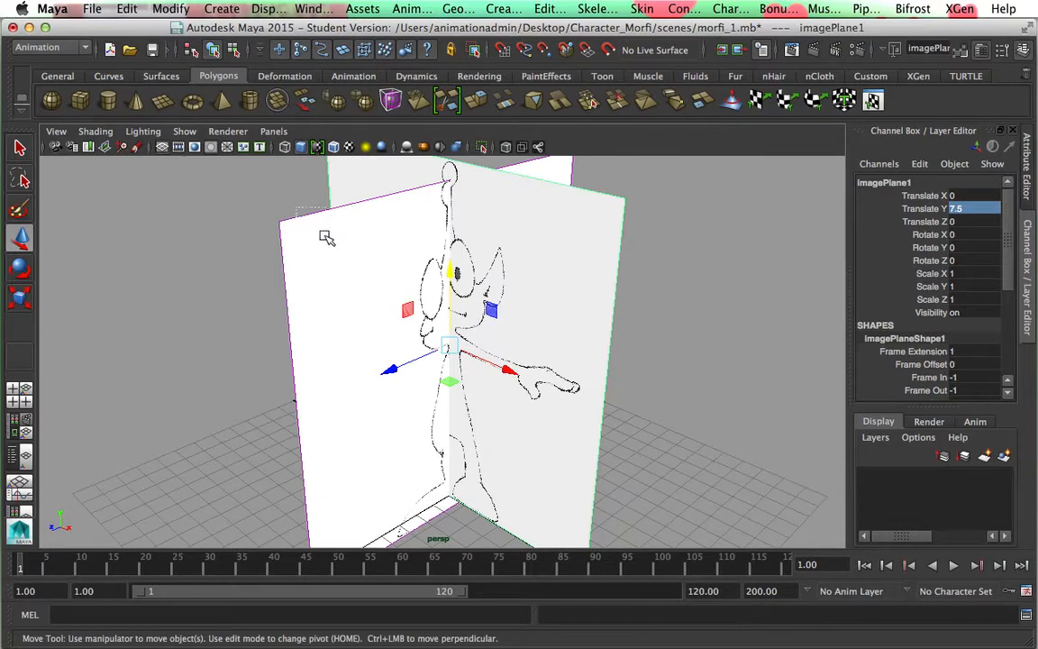
{"action": "left_click_drag", "start_coordinate": [325, 235], "coordinate": [326, 237]}
{"action": "left_click_drag", "start_coordinate": [451, 294], "coordinate": [452, 271]}
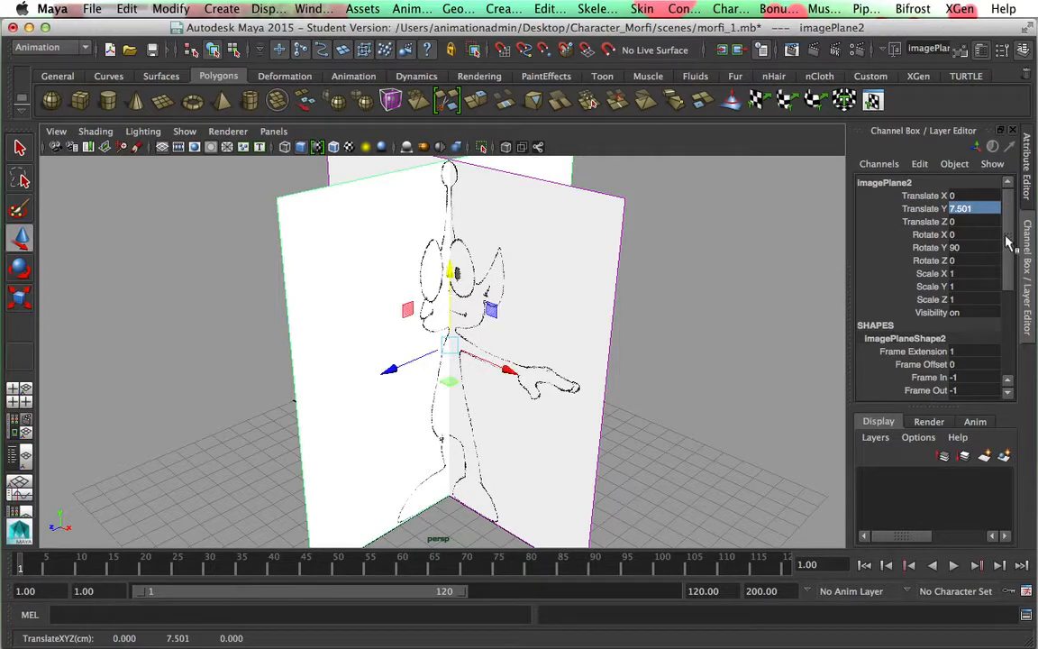
{"action": "left_click", "coordinate": [997, 209]}
{"action": "type", "text": "7"}
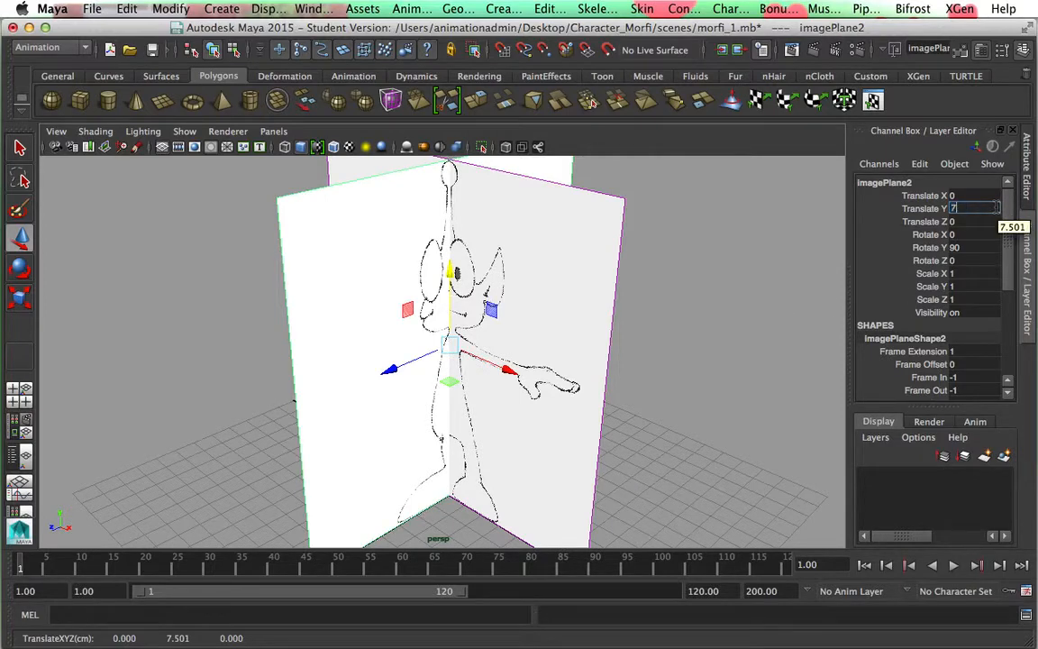
{"action": "type", "text": ".5"}
{"action": "key", "text": "Return"}
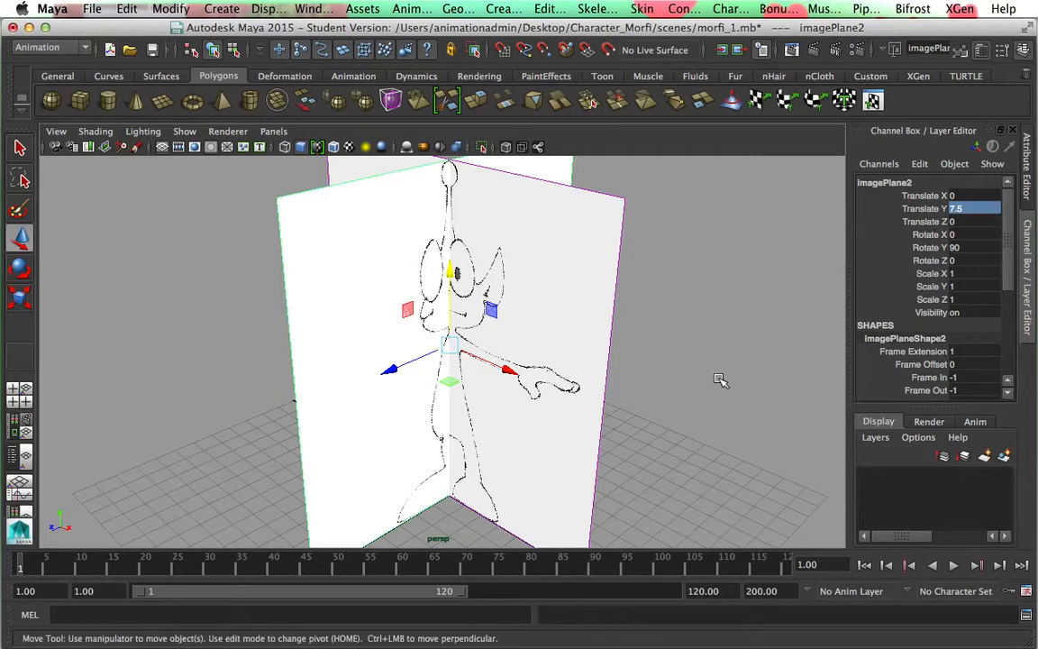
Move the side image plane back along X to about -24.3 and the front image plane back along Z to about -17.9
{"action": "scroll", "coordinate": [720, 378], "scroll_direction": "down", "scroll_amount": 6}
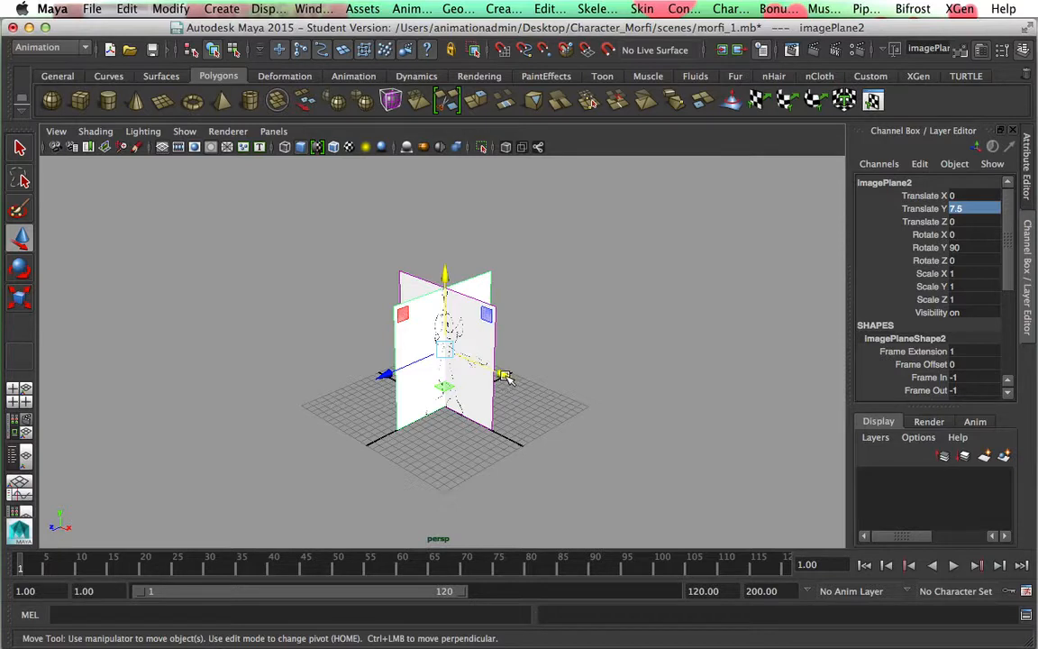
{"action": "left_click_drag", "start_coordinate": [507, 378], "coordinate": [370, 317]}
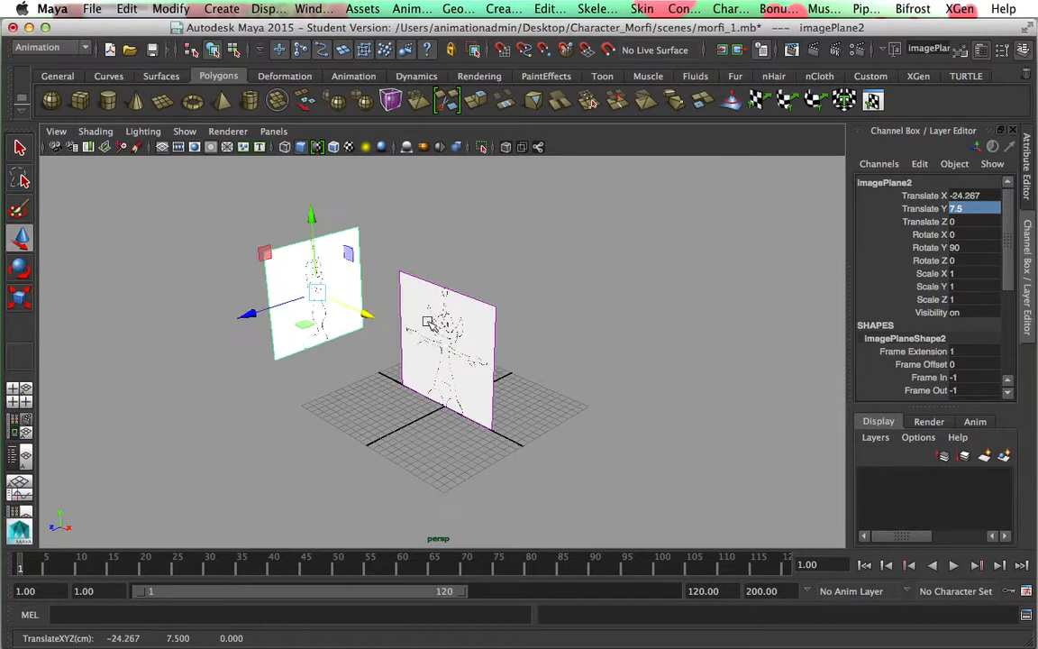
{"action": "left_click", "coordinate": [485, 335]}
{"action": "left_click", "coordinate": [485, 335]}
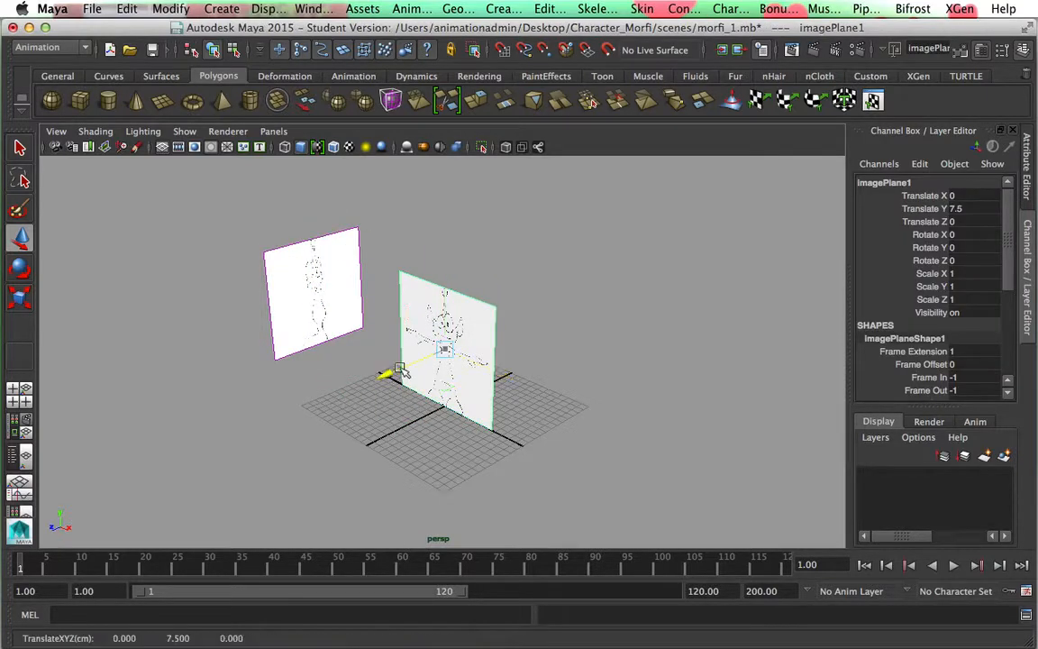
{"action": "left_click_drag", "start_coordinate": [400, 369], "coordinate": [494, 327]}
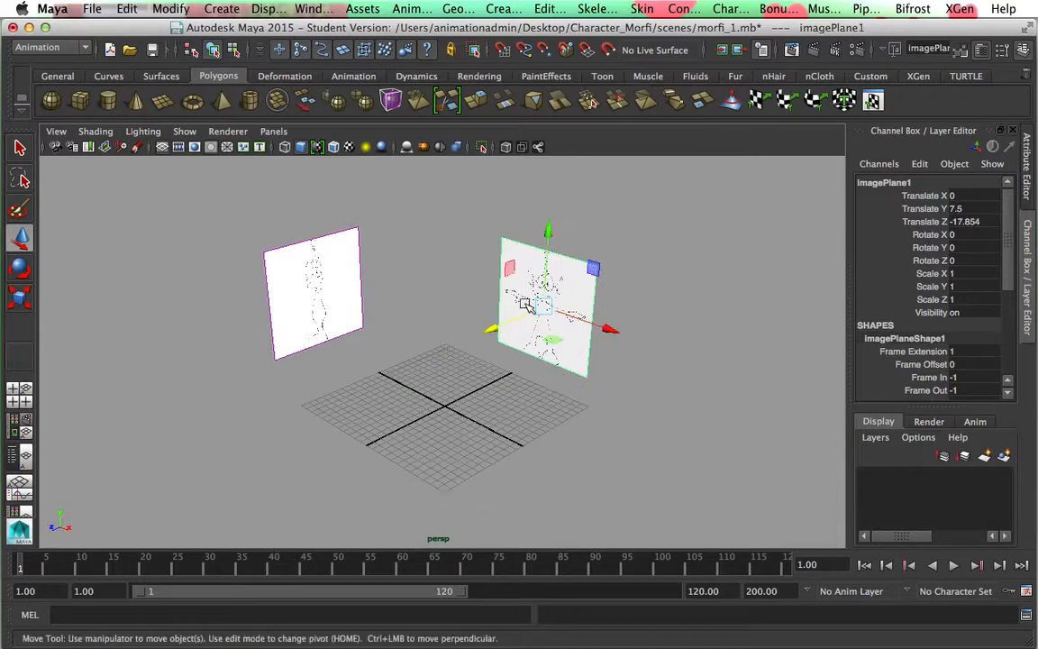
Create a display layer containing the side image plane and name it templates
{"action": "left_click", "coordinate": [362, 291]}
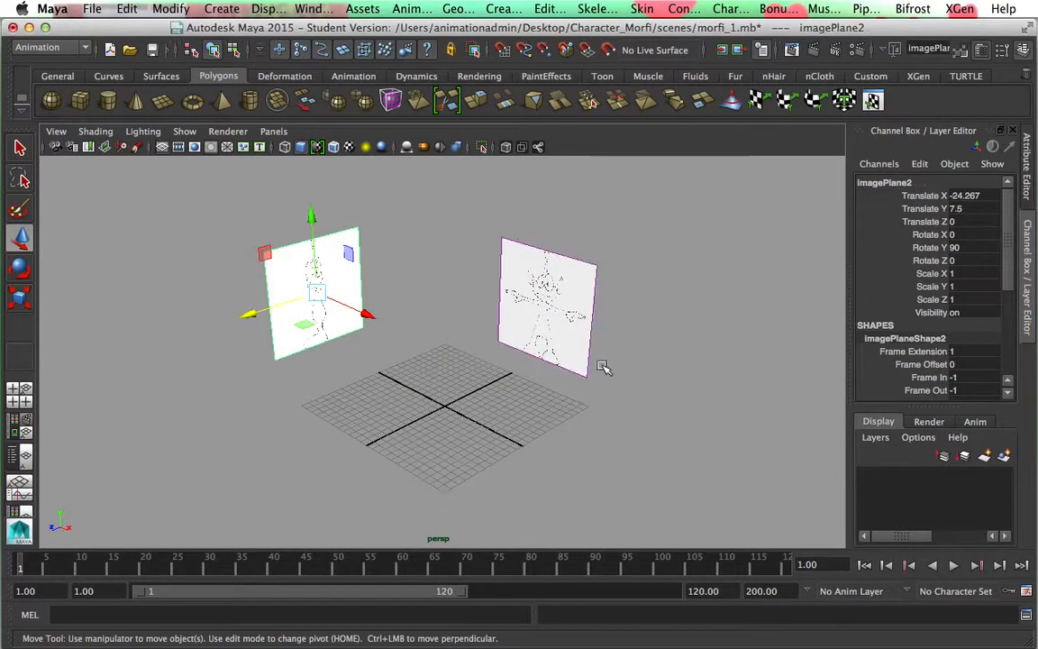
{"action": "left_click", "coordinate": [1003, 455]}
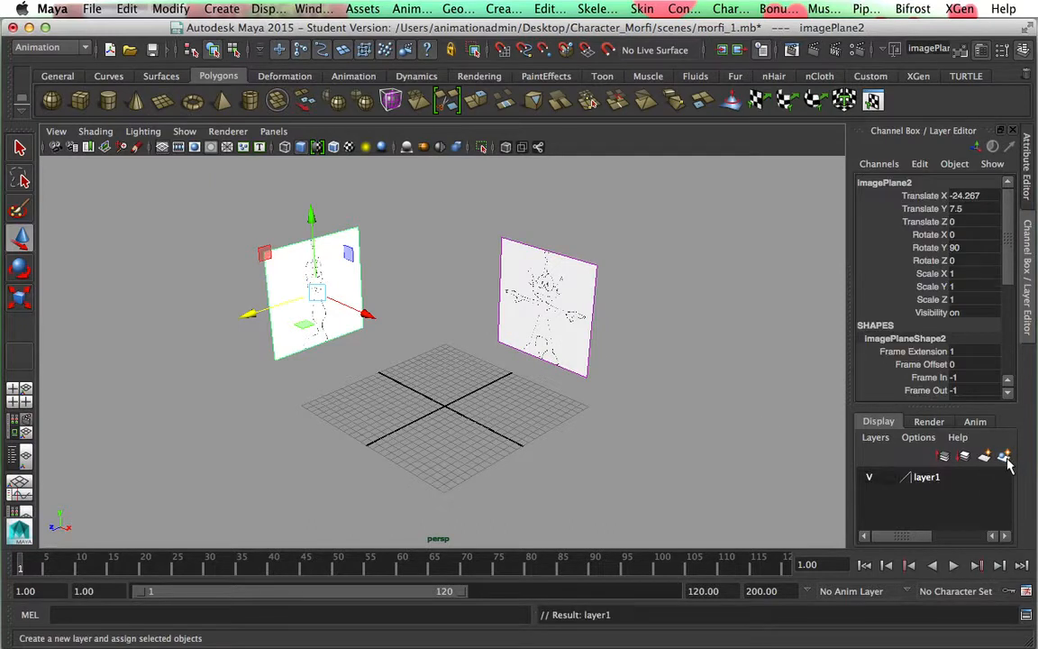
{"action": "double_click", "coordinate": [941, 485]}
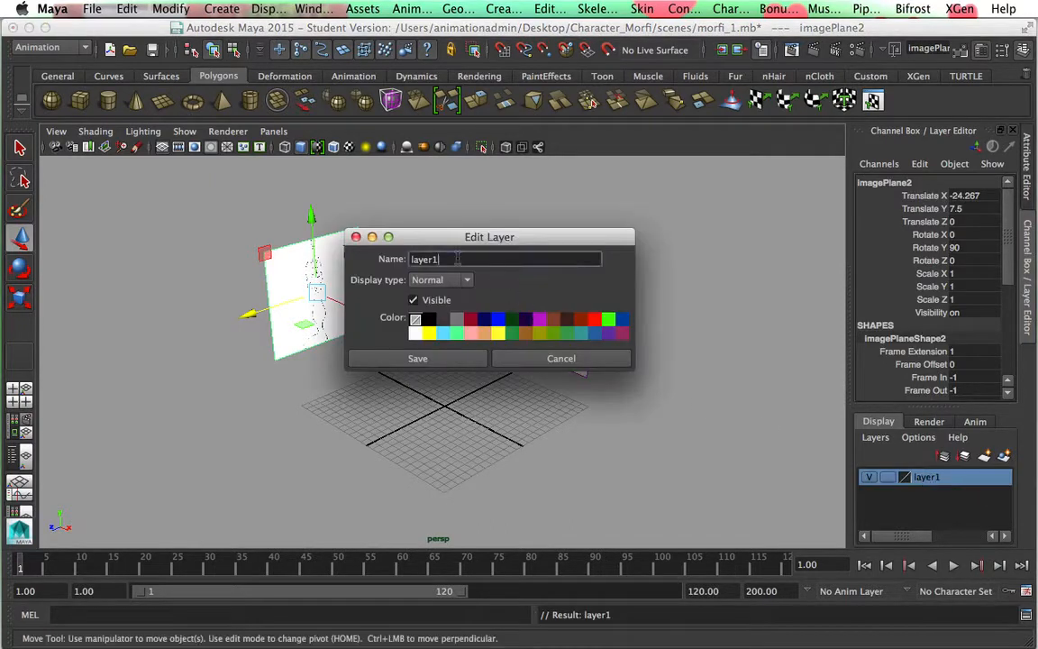
{"action": "type", "text": "templates"}
{"action": "left_click", "coordinate": [429, 358]}
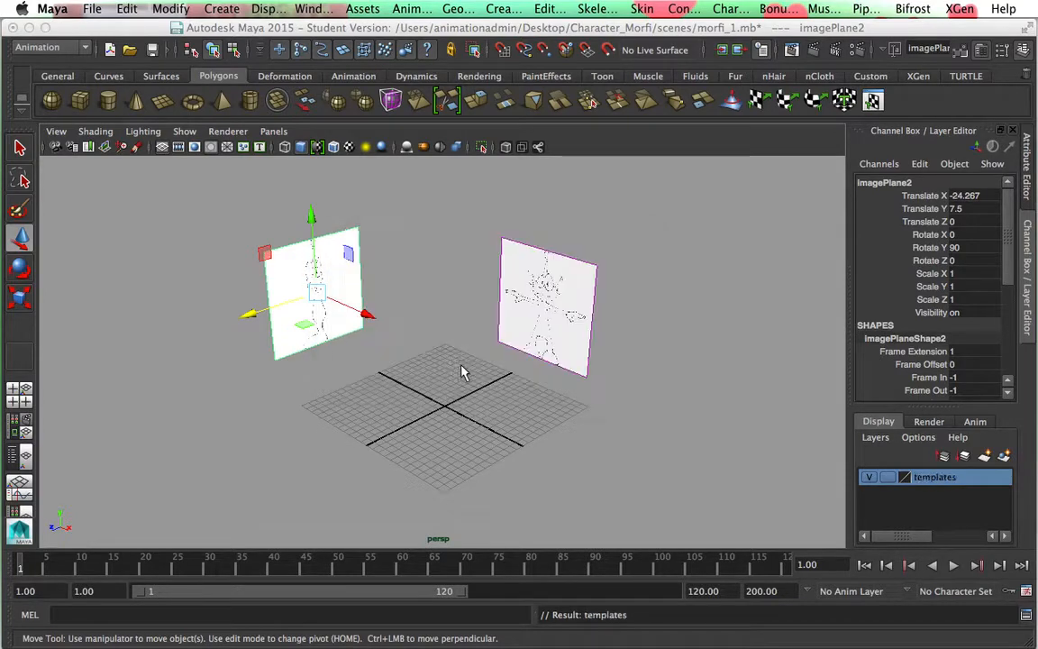
Set the templates layer's display type to Reference and deselect the side image plane
{"action": "left_click", "coordinate": [890, 479]}
{"action": "left_click", "coordinate": [890, 480]}
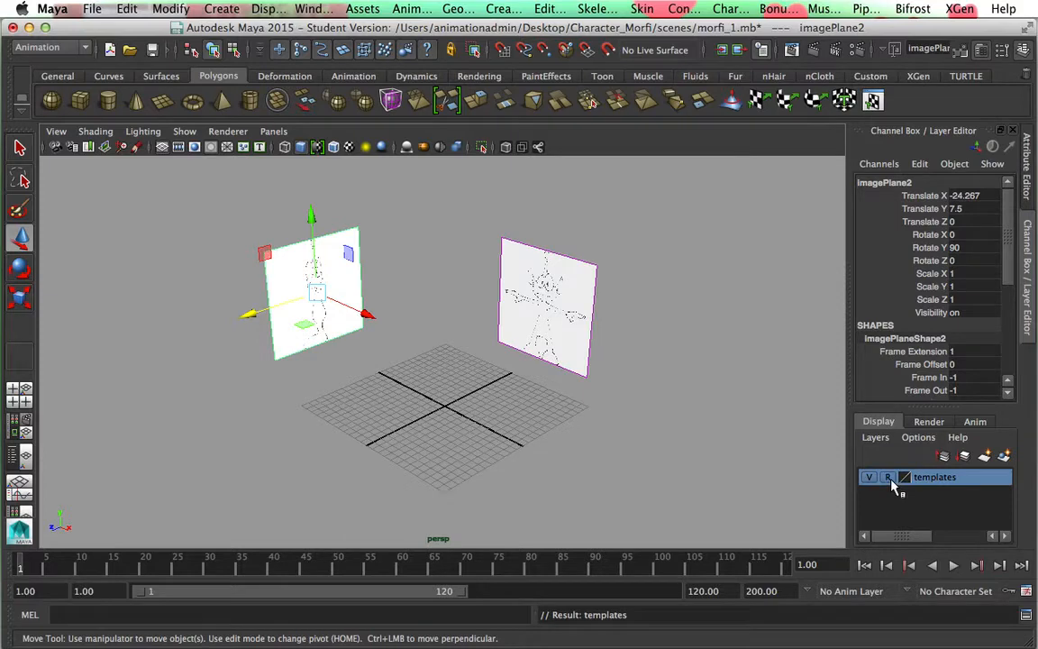
{"action": "left_click", "coordinate": [716, 412]}
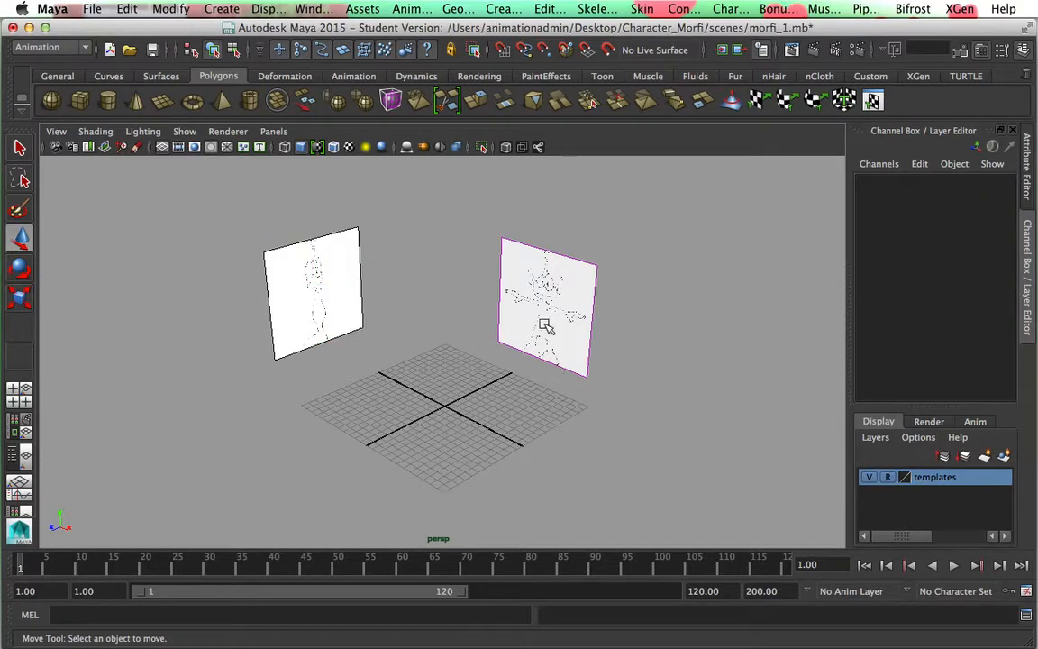
Set the front image plane to display only when looking through the front camera, and deselect it
{"action": "left_click", "coordinate": [577, 356]}
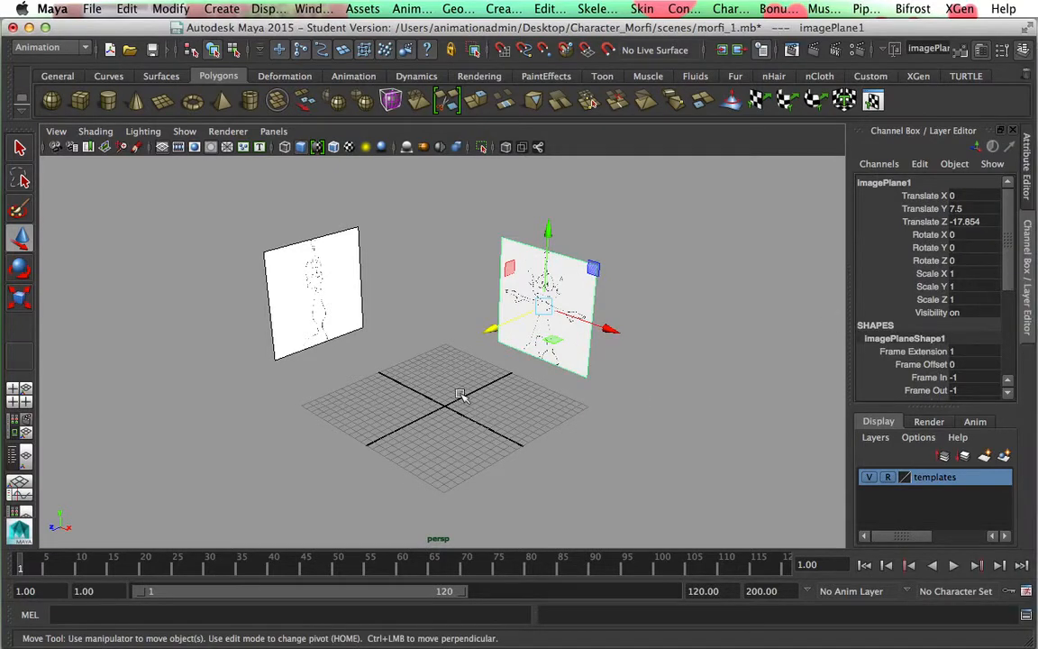
{"action": "key", "text": "space"}
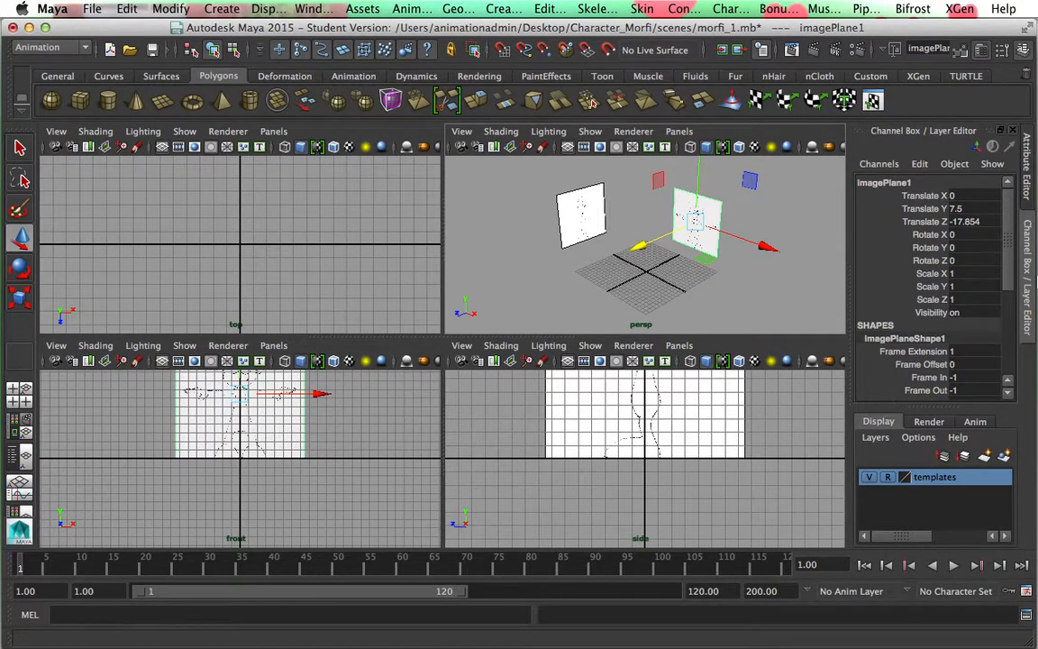
{"action": "left_click", "coordinate": [1027, 185]}
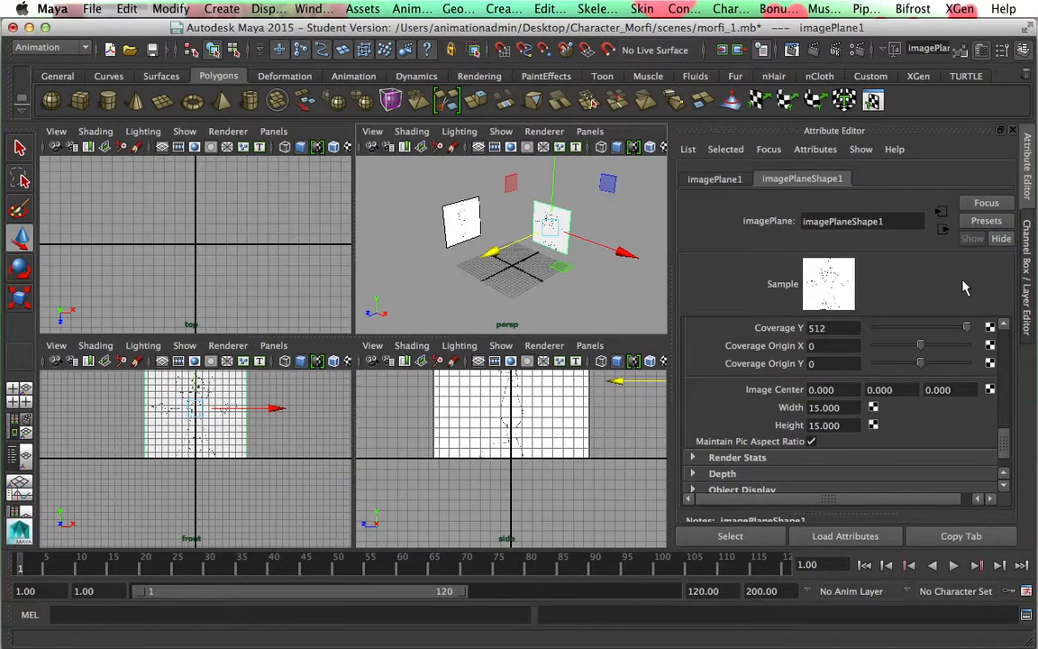
{"action": "left_click_drag", "start_coordinate": [997, 418], "coordinate": [1016, 333]}
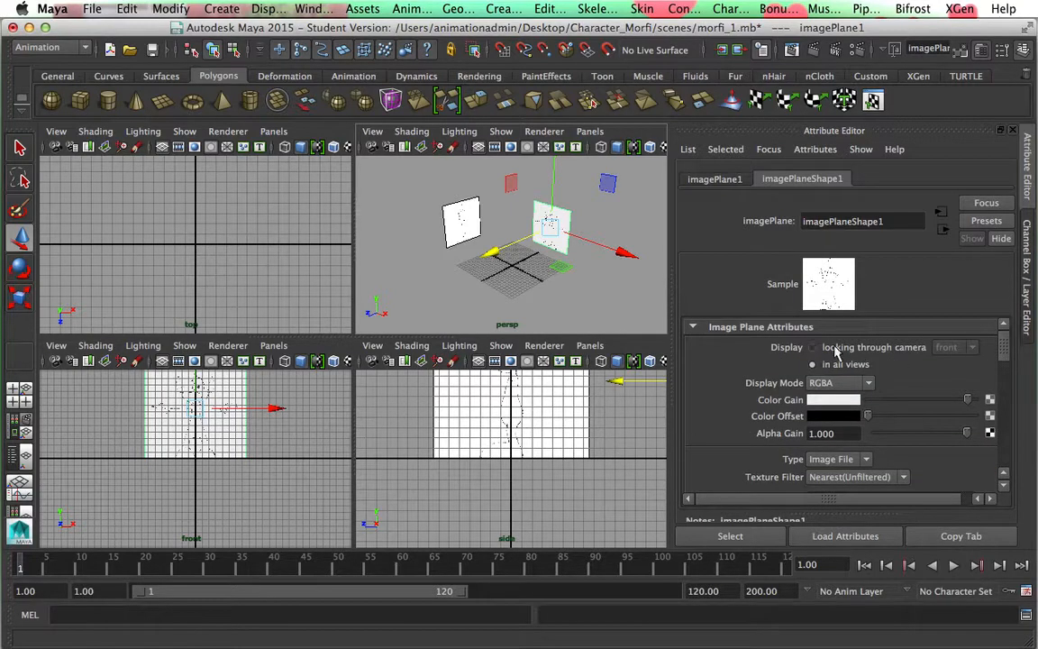
{"action": "left_click", "coordinate": [814, 348]}
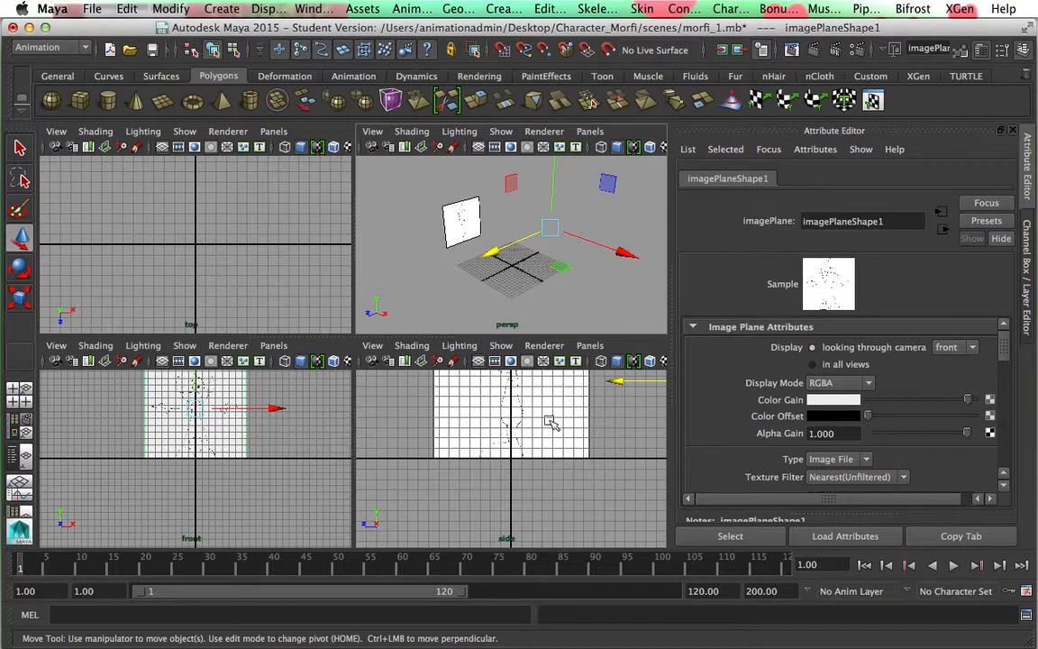
{"action": "left_click", "coordinate": [610, 443]}
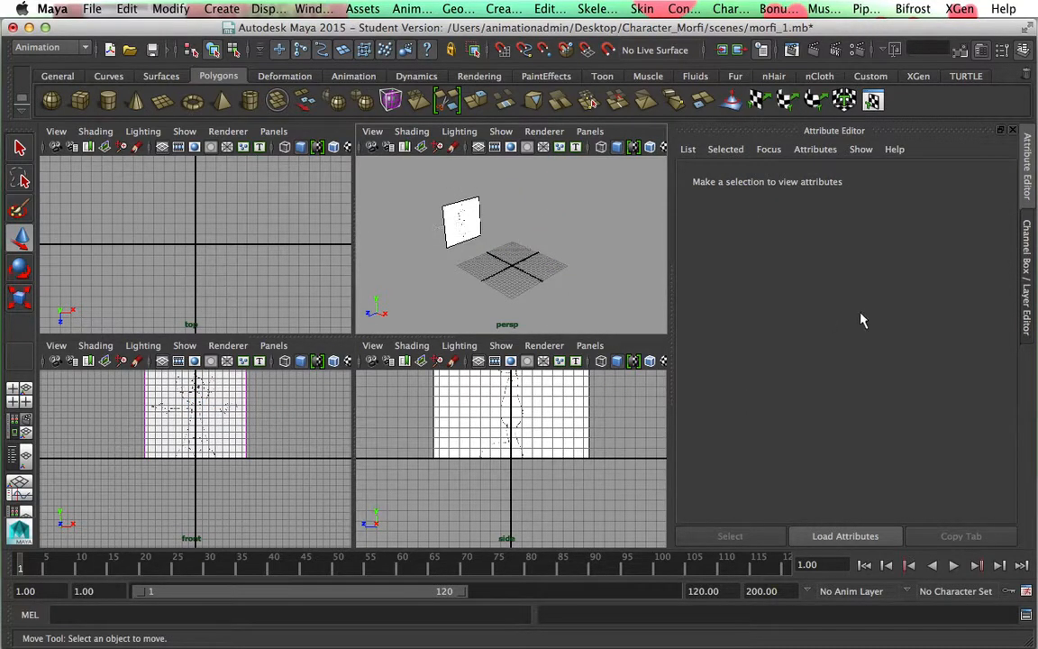
Unlock the templates layer to make the side image plane display only through the side camera, and set the layer back to Reference
{"action": "left_click", "coordinate": [1025, 256]}
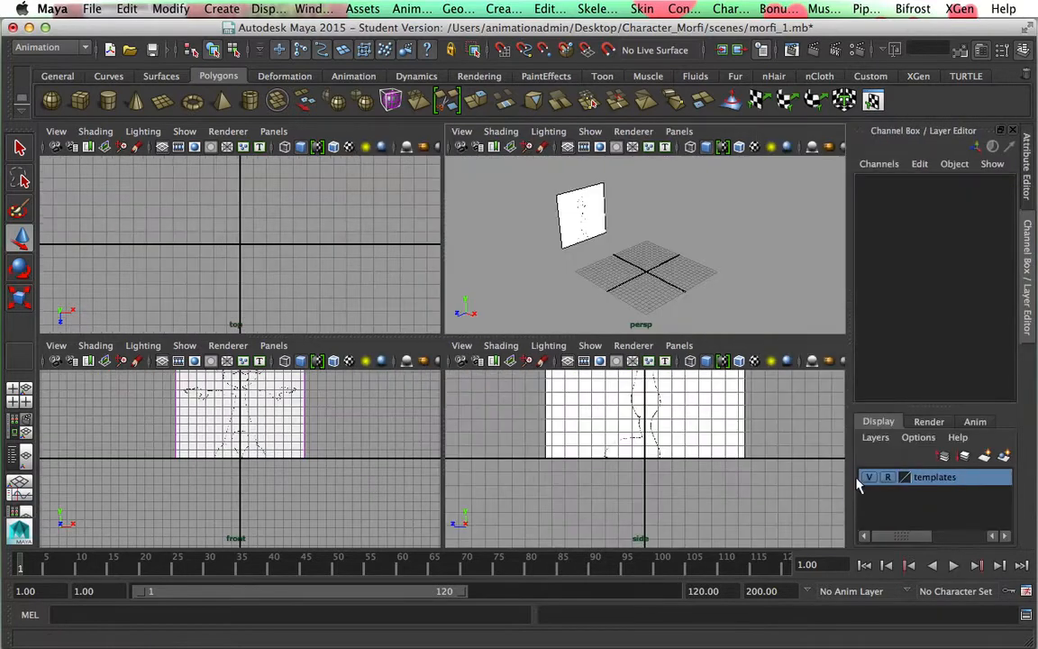
{"action": "left_click", "coordinate": [888, 477]}
{"action": "left_click", "coordinate": [561, 206]}
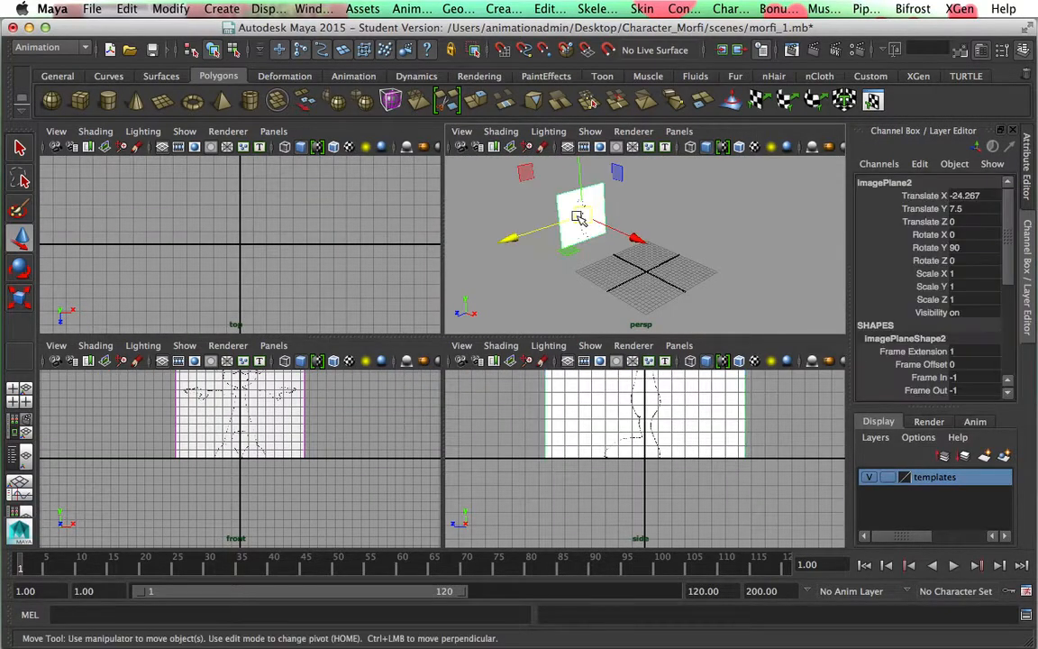
{"action": "left_click", "coordinate": [1030, 185]}
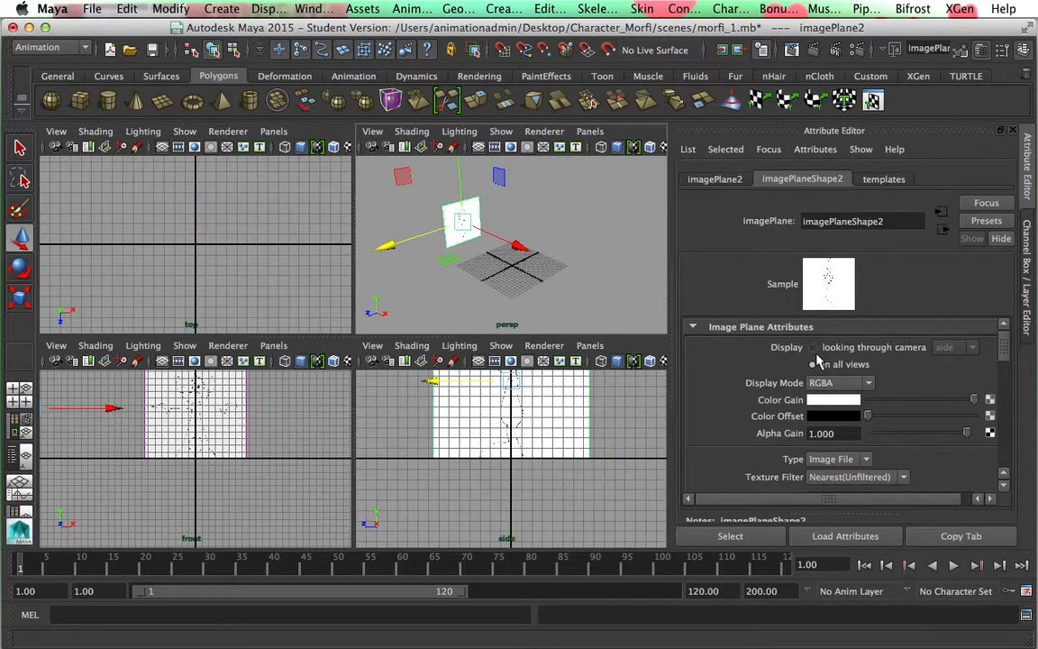
{"action": "left_click", "coordinate": [812, 346]}
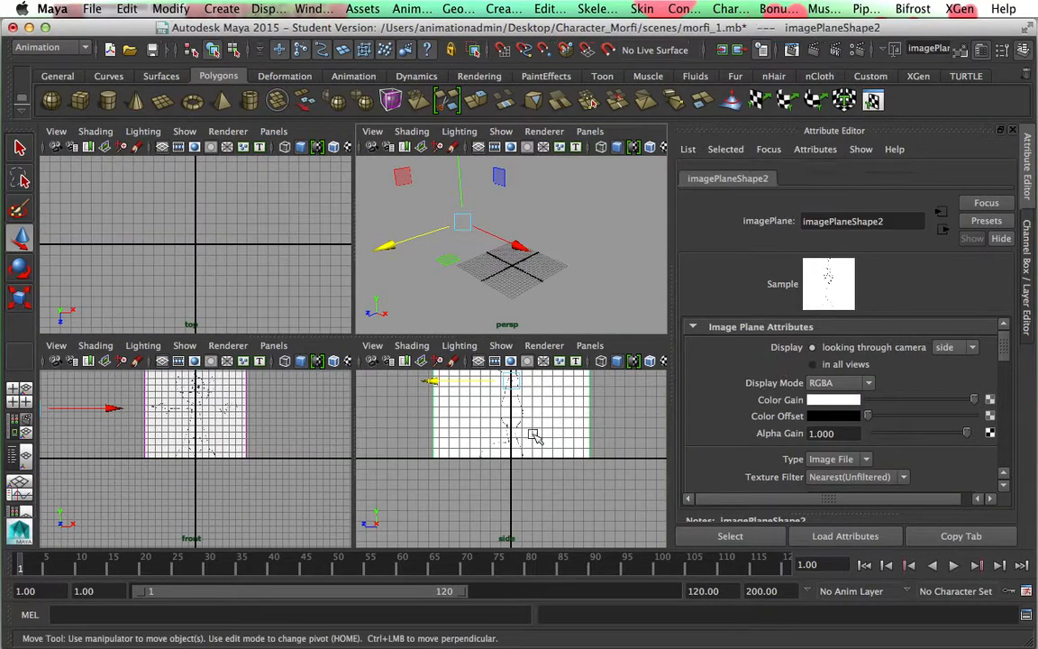
{"action": "left_click", "coordinate": [1027, 270]}
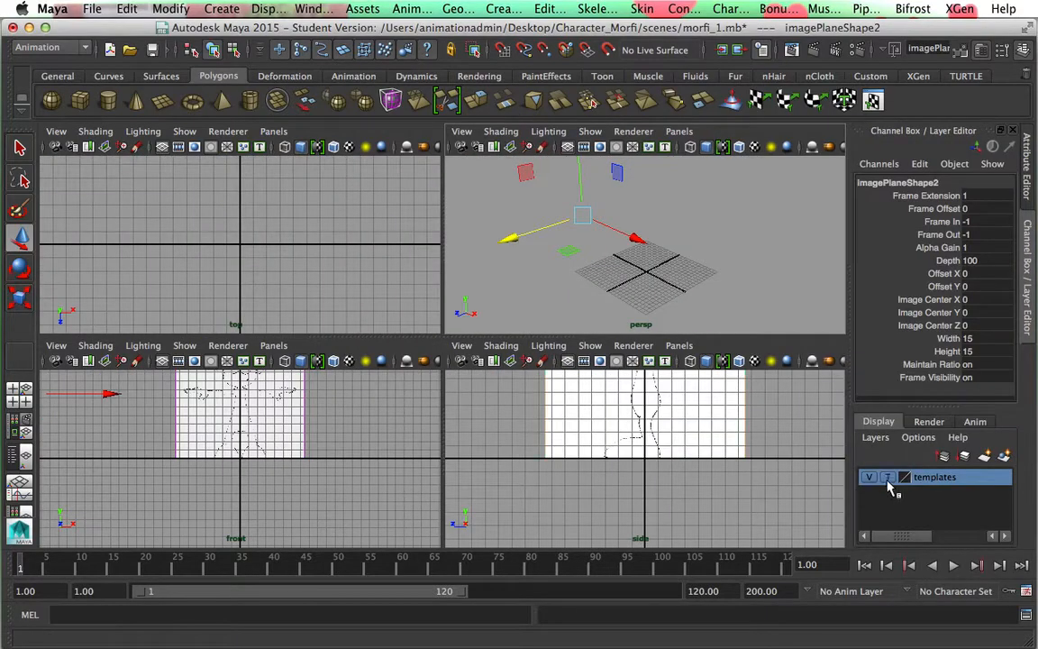
{"action": "left_click", "coordinate": [358, 475]}
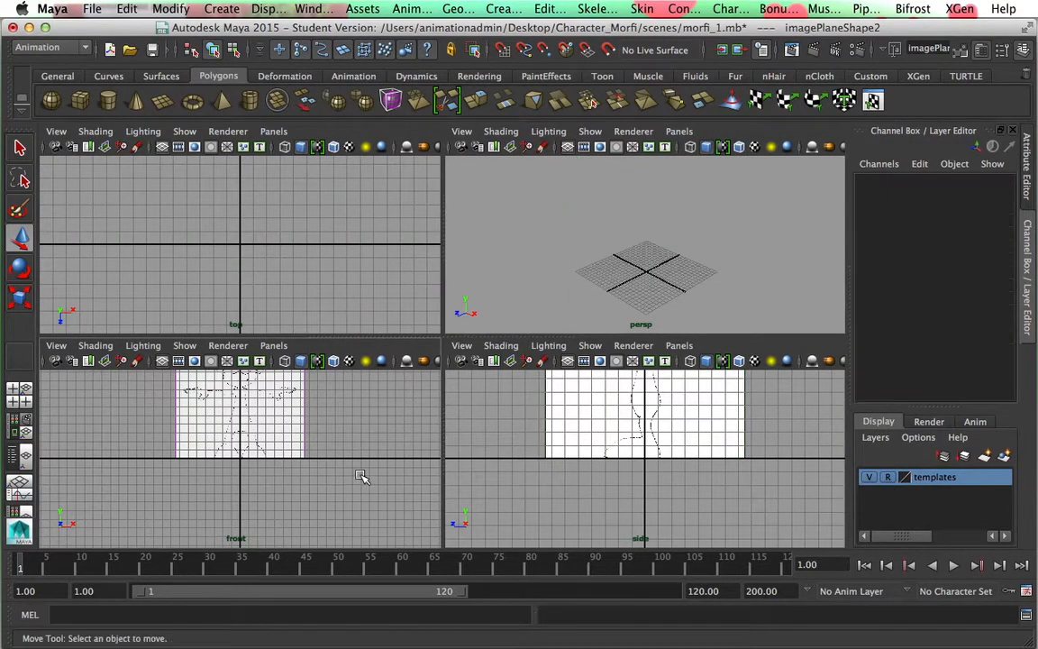
Create a polygon cube and raise it in the front view to the character's shoulder level, Translate Y 7.88
{"action": "key", "text": "space"}
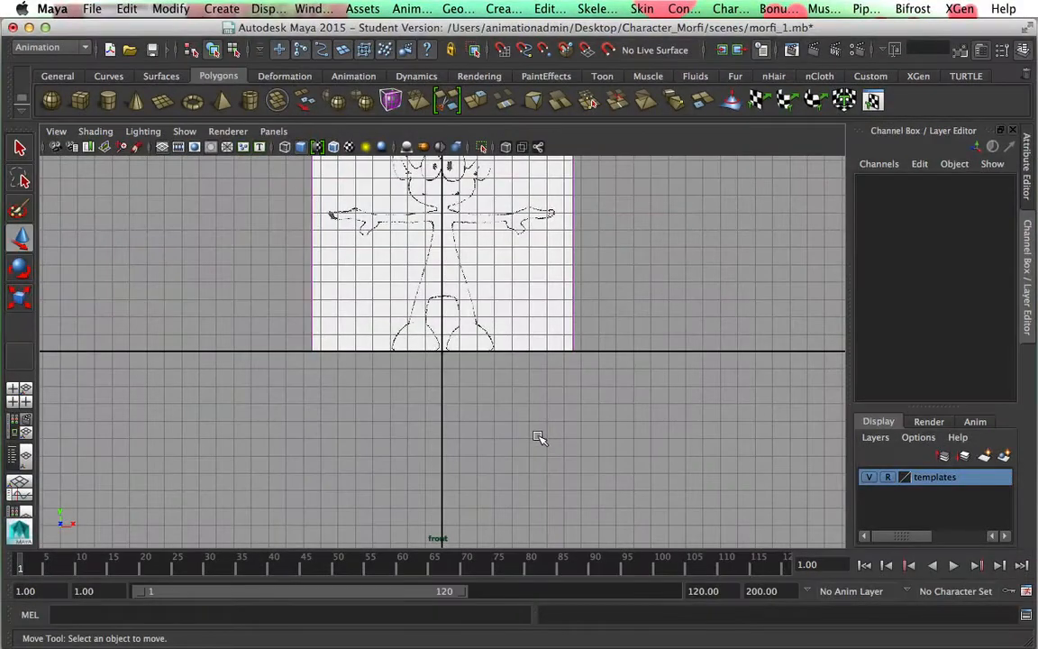
{"action": "key", "text": "a"}
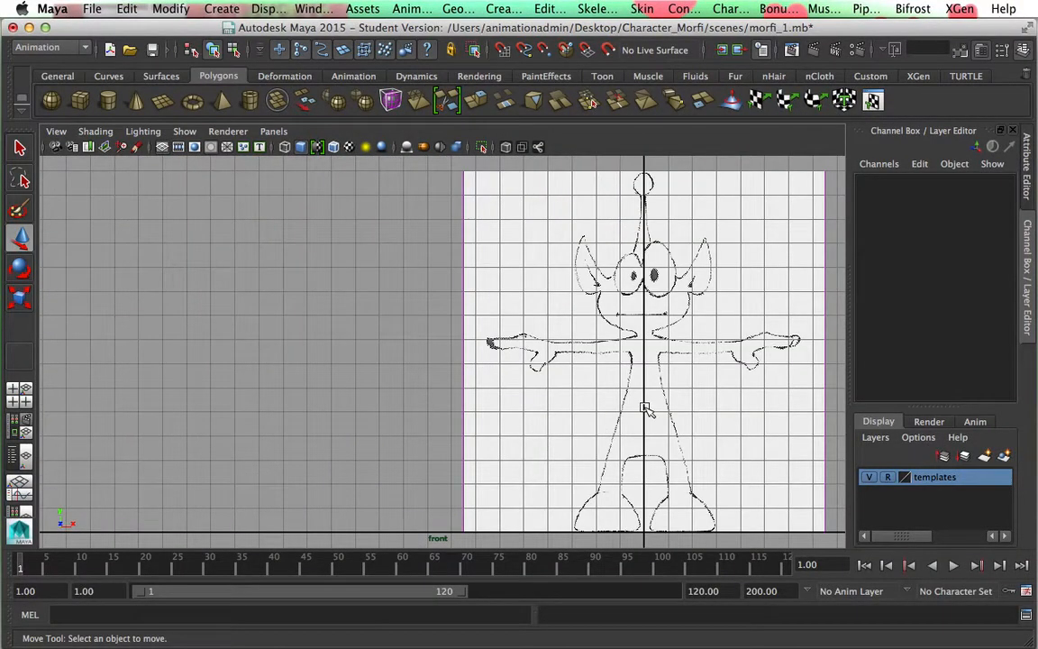
{"action": "middle_click_drag", "start_coordinate": [643, 410], "coordinate": [470, 412], "text": "alt"}
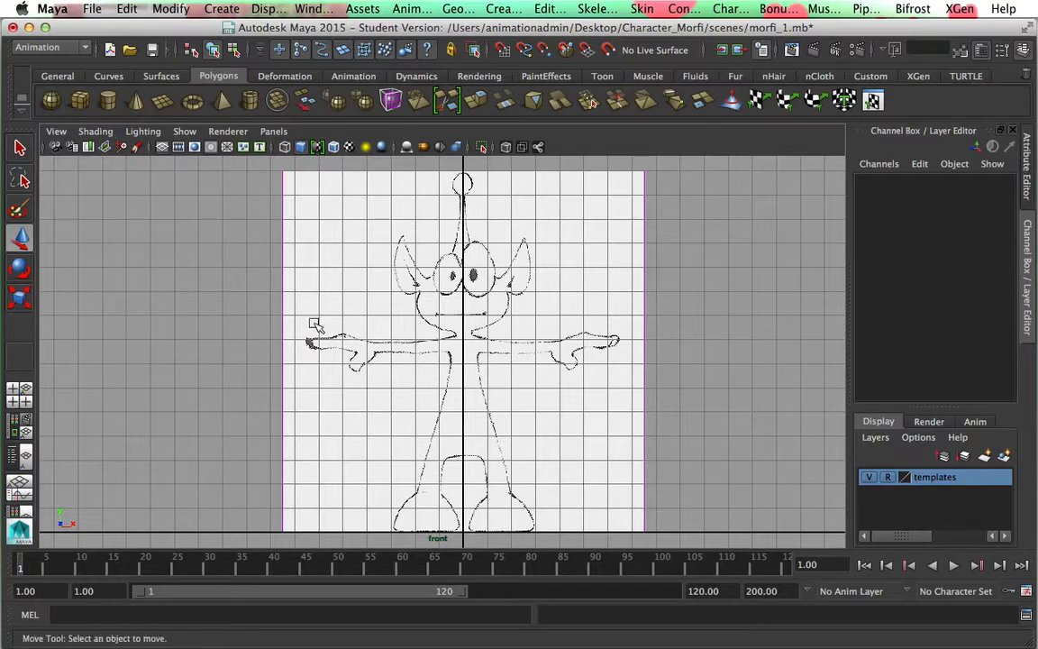
{"action": "left_click", "coordinate": [491, 422]}
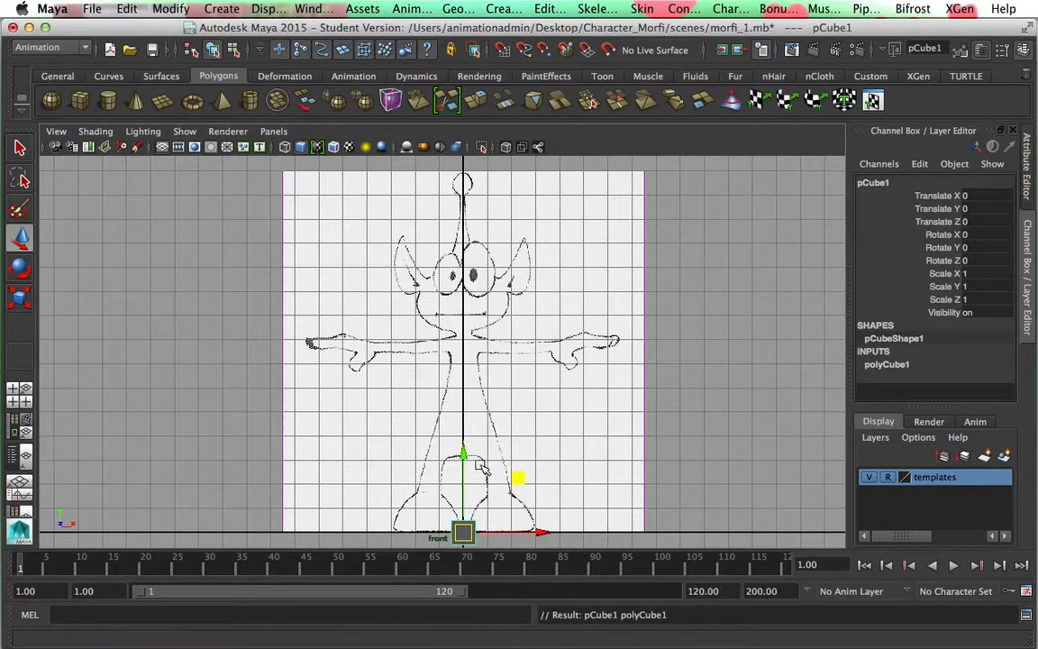
{"action": "left_click_drag", "start_coordinate": [466, 455], "coordinate": [486, 267]}
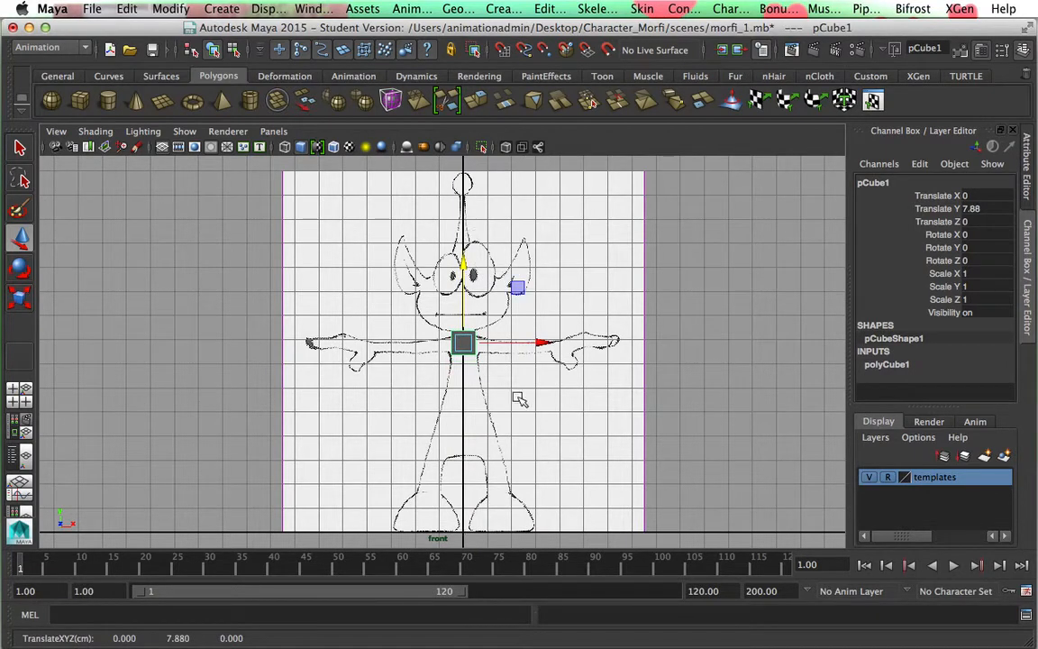
Turn on X-ray shading in the front view so the drawing shows through the cube
{"action": "scroll", "coordinate": [511, 396], "scroll_direction": "up", "scroll_amount": 10}
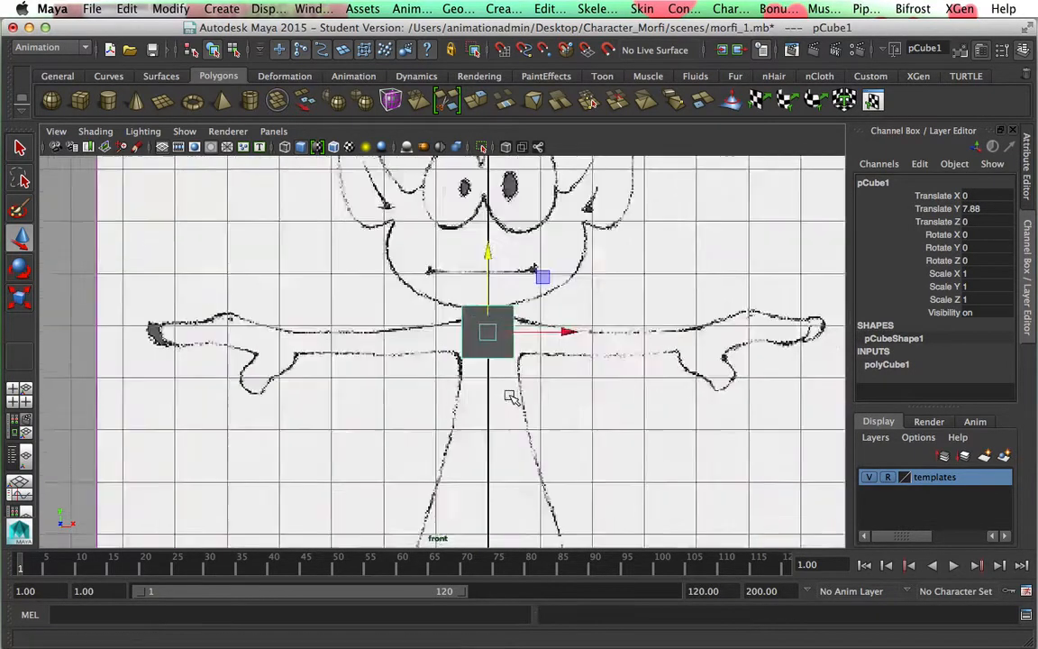
{"action": "middle_click_drag", "start_coordinate": [512, 397], "coordinate": [457, 459], "text": "alt"}
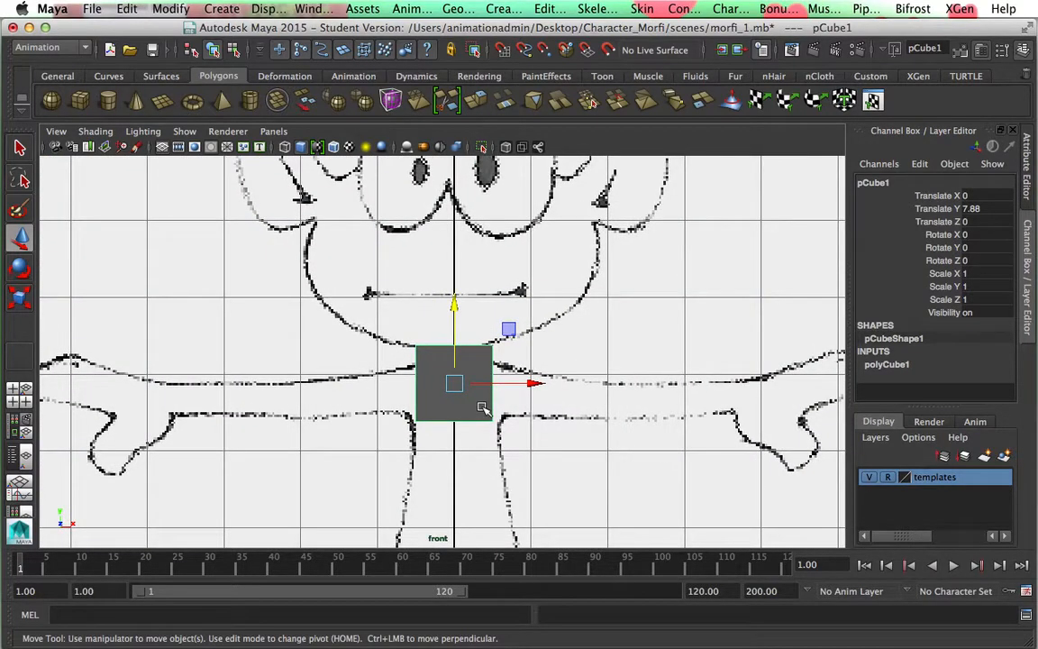
{"action": "left_click", "coordinate": [508, 150]}
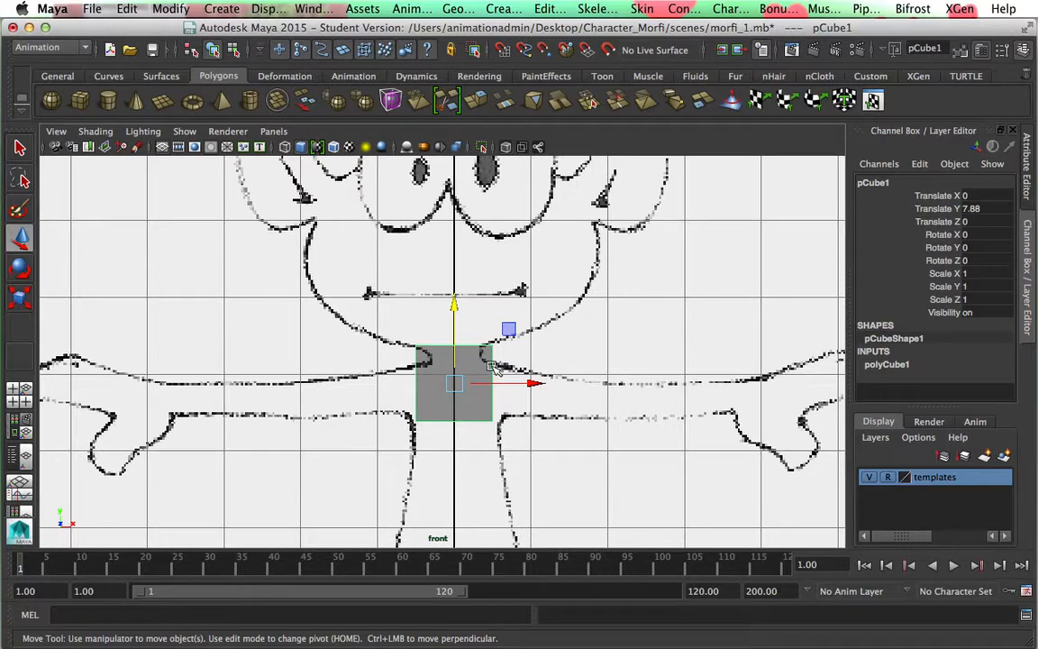
Snap the cube's left-hand vertices to the vertical centre line and level them with the opposite side at Y about 7.87
{"action": "right_click_drag", "start_coordinate": [492, 263], "coordinate": [429, 263]}
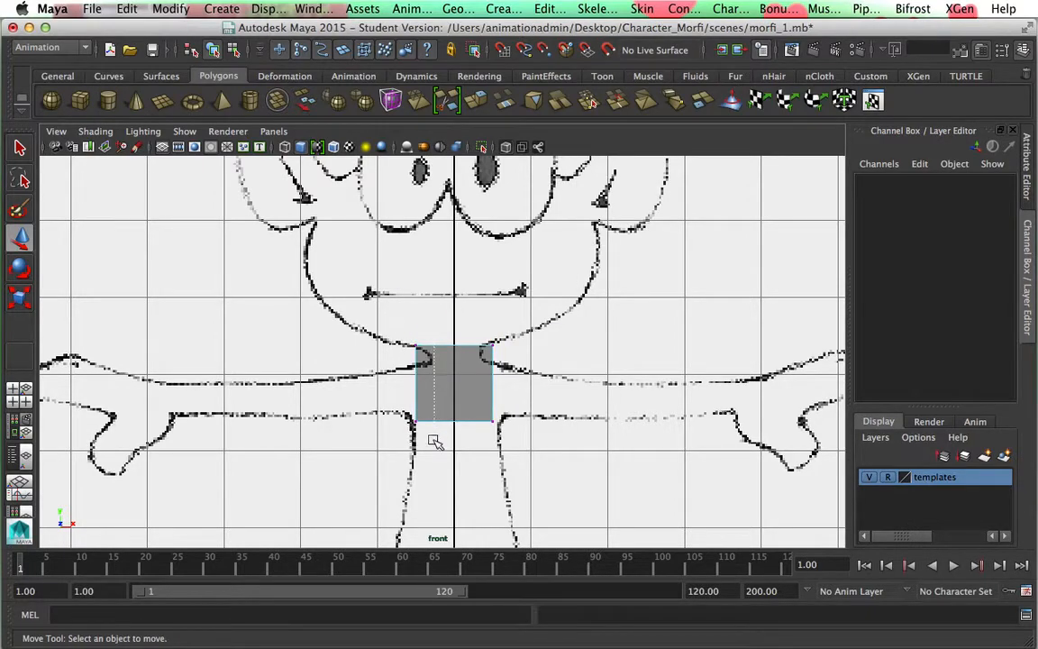
{"action": "left_click_drag", "start_coordinate": [433, 442], "coordinate": [401, 338]}
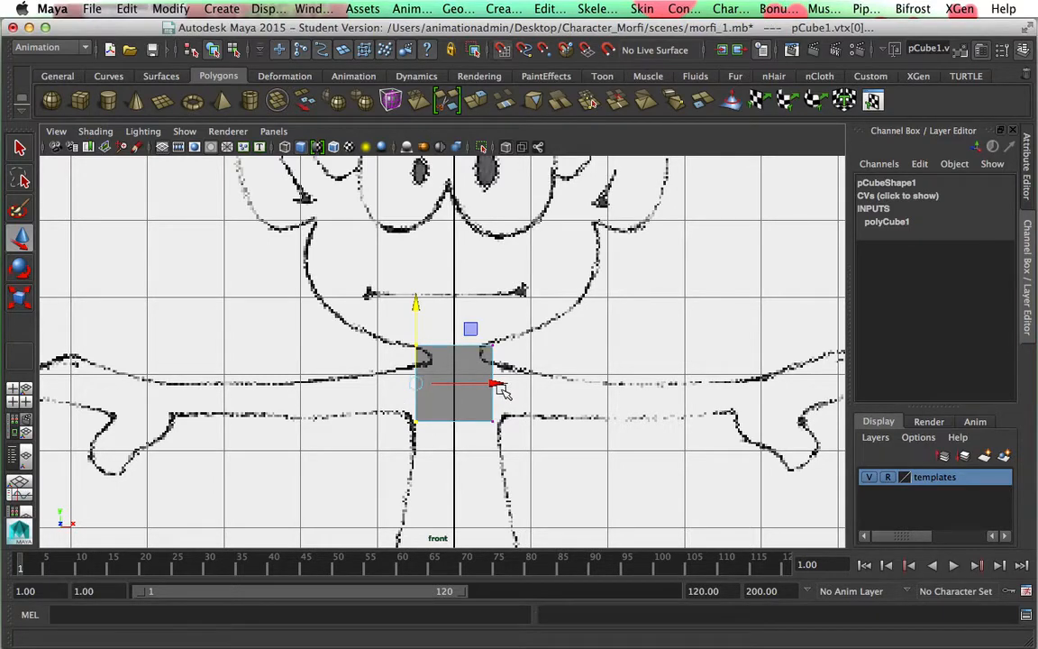
{"action": "left_click", "coordinate": [492, 384]}
{"action": "left_click", "coordinate": [416, 383]}
{"action": "left_click_drag", "start_coordinate": [416, 383], "coordinate": [433, 388]}
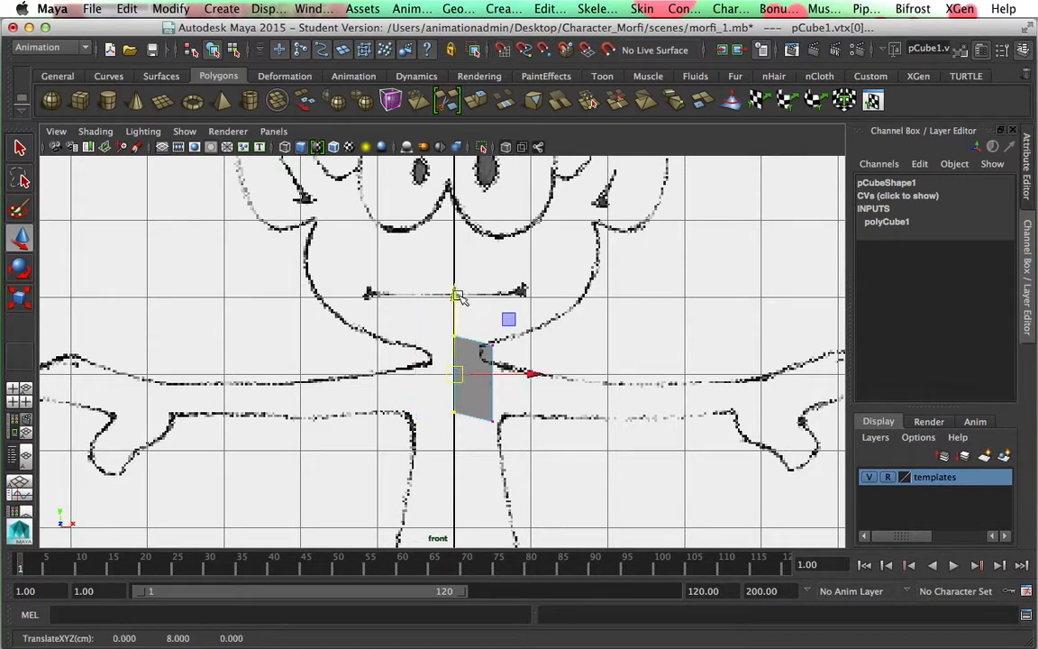
{"action": "left_click_drag", "start_coordinate": [456, 296], "coordinate": [457, 305]}
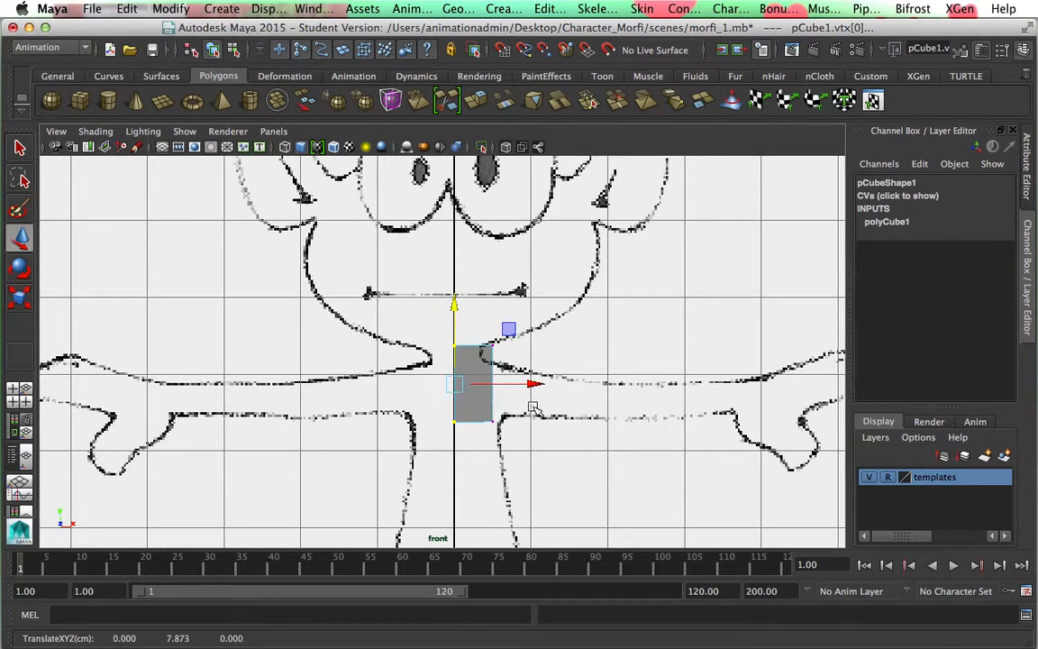
Raise the cube's bottom vertices to the base of the neck, at Y about 8.16
{"action": "left_click", "coordinate": [521, 352]}
{"action": "left_click_drag", "start_coordinate": [432, 399], "coordinate": [532, 434]}
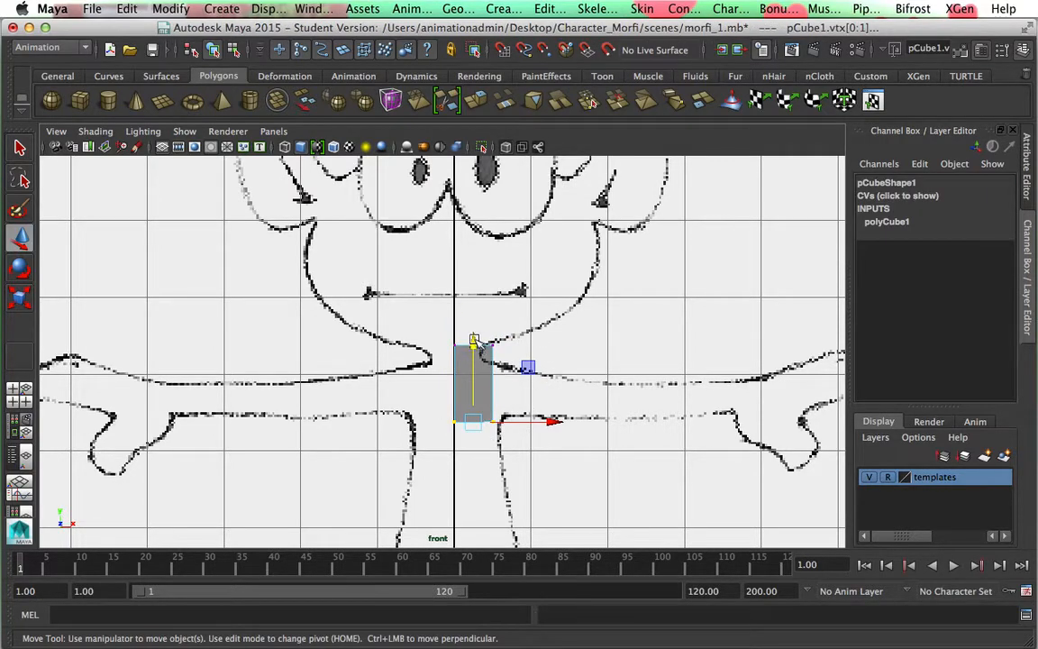
{"action": "left_click_drag", "start_coordinate": [475, 340], "coordinate": [477, 282]}
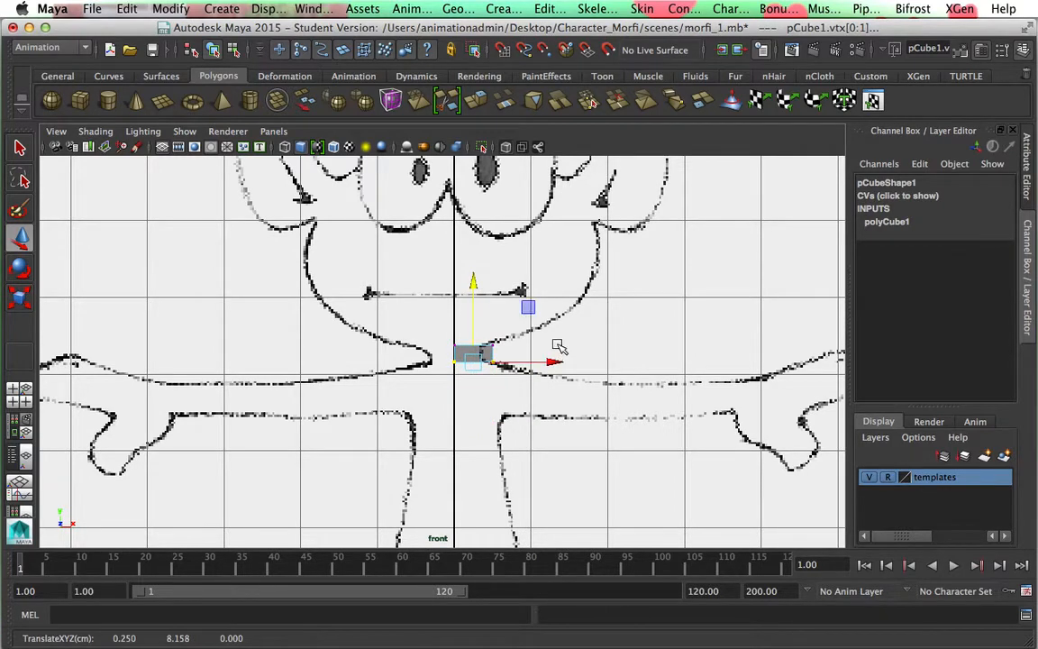
Move the cube's outer vertices inward onto the neck outline, at X about 0.36
{"action": "scroll", "coordinate": [558, 352], "scroll_direction": "up", "scroll_amount": 5}
{"action": "middle_click_drag", "start_coordinate": [588, 349], "coordinate": [545, 351], "text": "alt"}
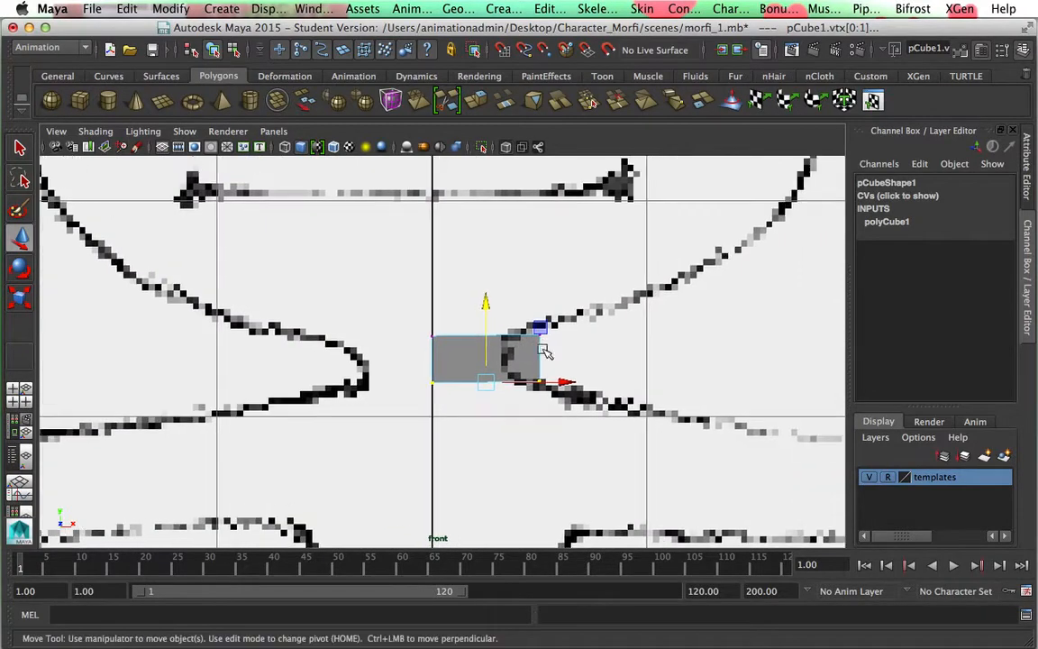
{"action": "left_click_drag", "start_coordinate": [521, 313], "coordinate": [573, 416]}
{"action": "left_click_drag", "start_coordinate": [614, 359], "coordinate": [590, 360]}
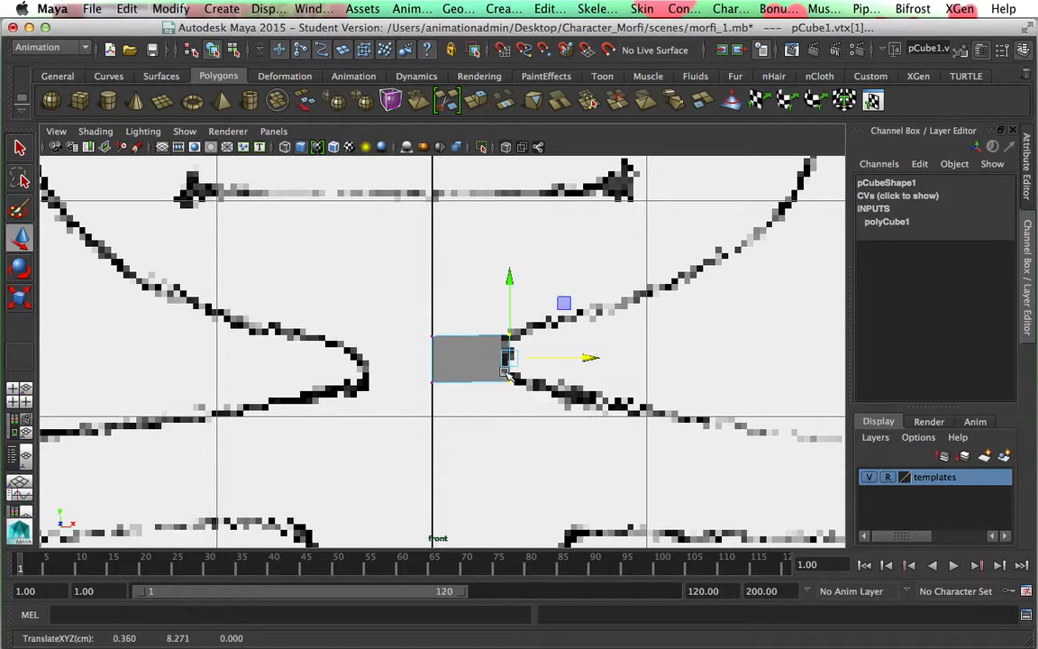
Return the cube to object mode and center its pivot in the perspective view
{"action": "right_click_drag", "start_coordinate": [503, 372], "coordinate": [569, 242]}
{"action": "left_click", "coordinate": [484, 382]}
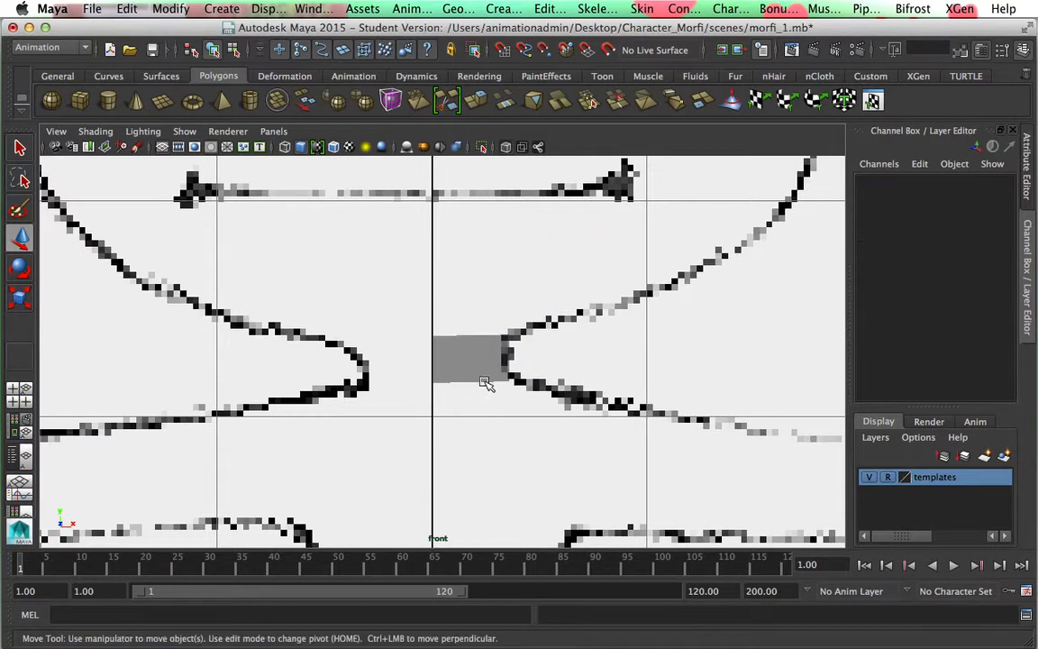
{"action": "left_click", "coordinate": [485, 382]}
{"action": "key", "text": "space"}
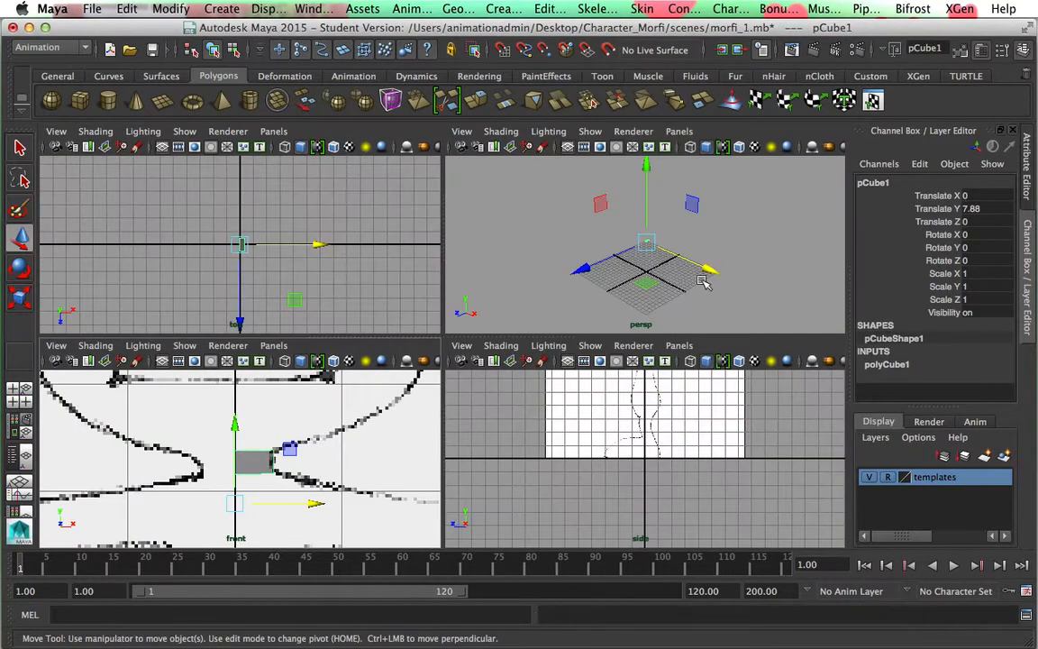
{"action": "key", "text": "space"}
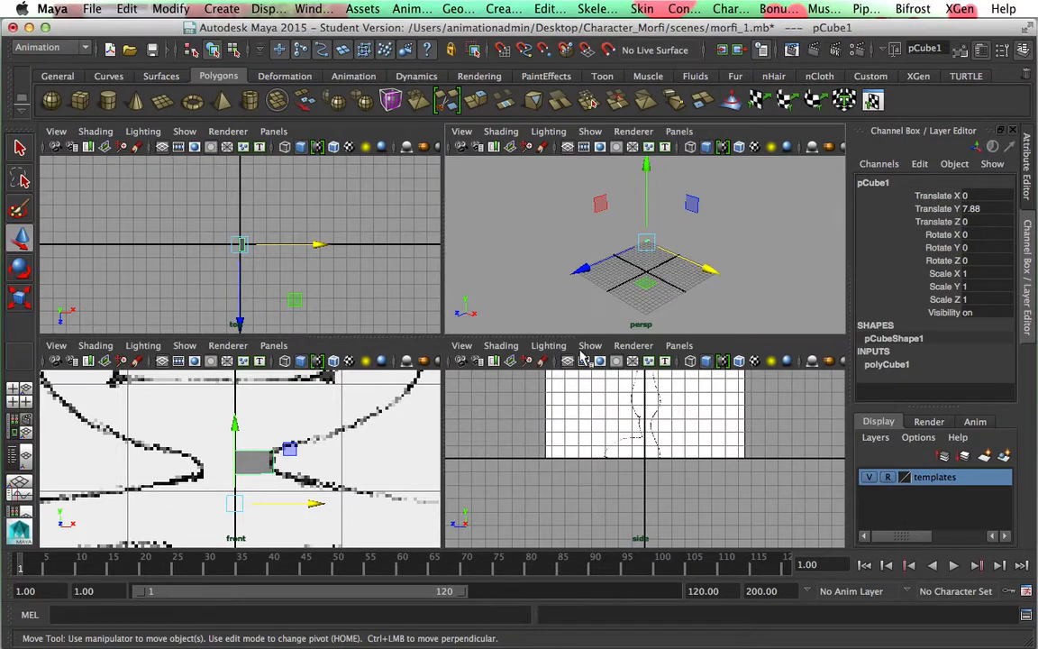
{"action": "left_click_drag", "start_coordinate": [467, 423], "coordinate": [535, 426], "text": "alt"}
{"action": "scroll", "coordinate": [486, 382], "scroll_direction": "up", "scroll_amount": 10}
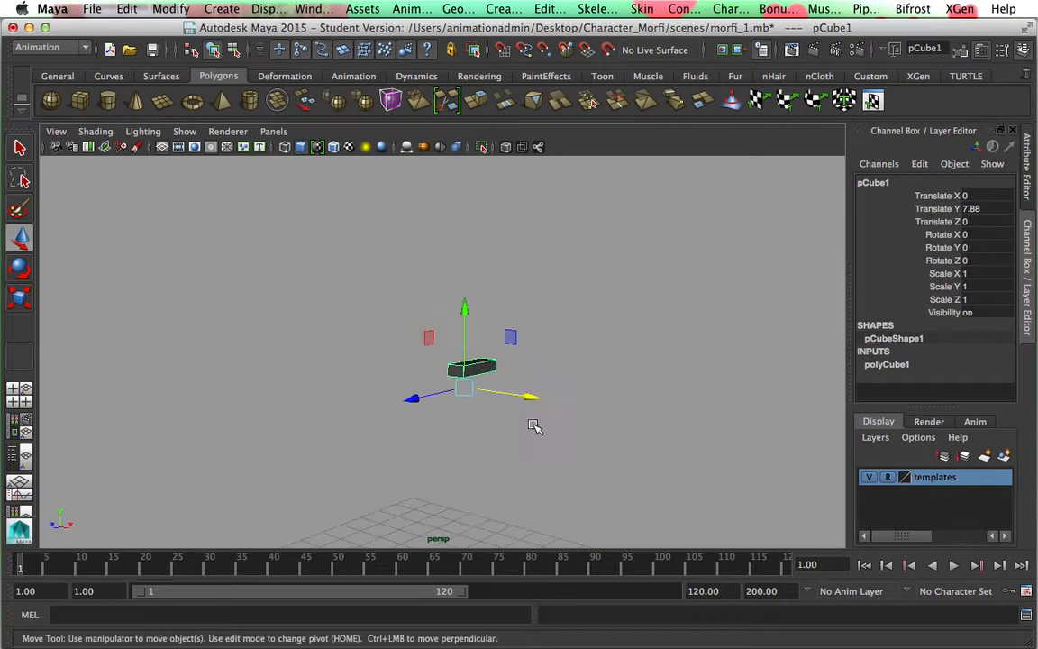
{"action": "left_click", "coordinate": [170, 10]}
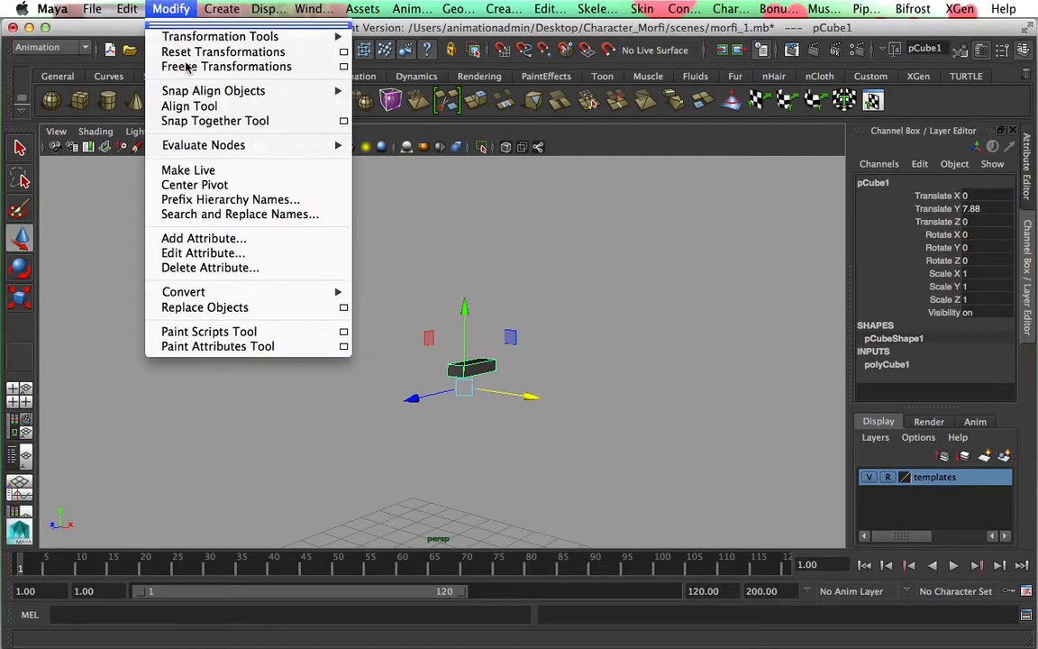
{"action": "left_click", "coordinate": [192, 184]}
Select the cube's bottom face and extrude it down in the front view to Y about 8
{"action": "left_click_drag", "start_coordinate": [500, 430], "coordinate": [491, 415], "text": "alt"}
{"action": "right_click", "coordinate": [489, 328]}
{"action": "right_click_drag", "start_coordinate": [487, 326], "coordinate": [488, 303]}
{"action": "left_click", "coordinate": [469, 322]}
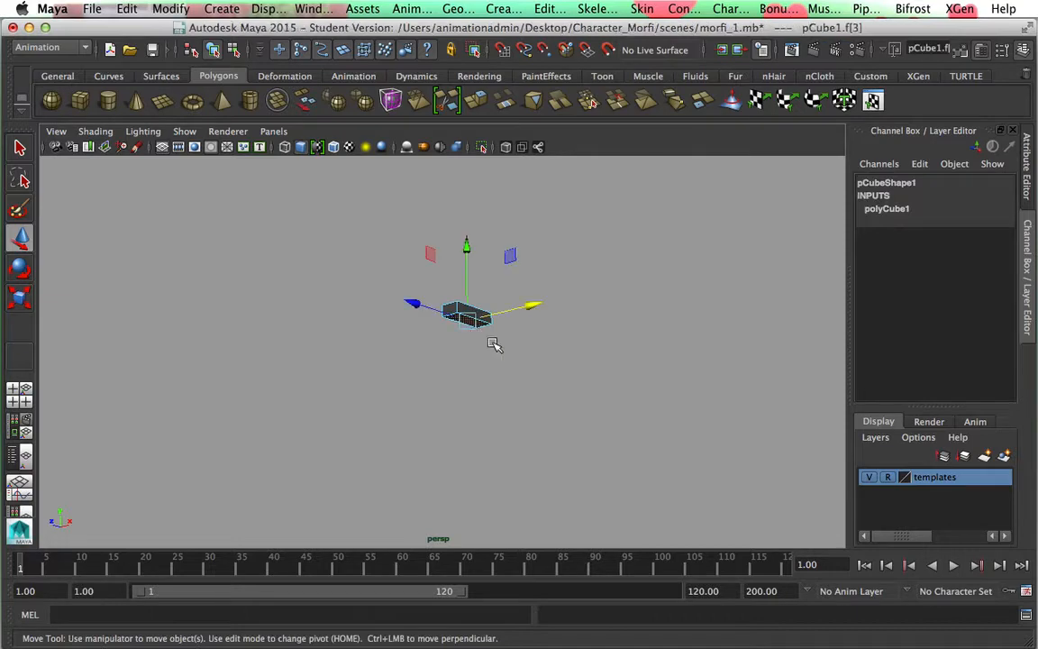
{"action": "key", "text": "space"}
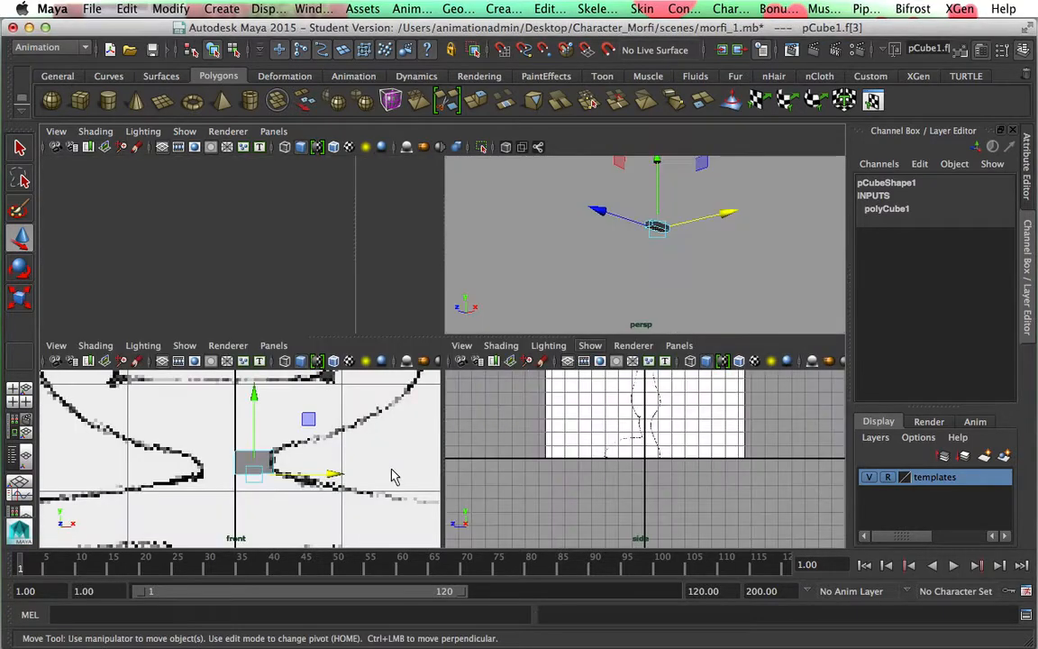
{"action": "key", "text": "space"}
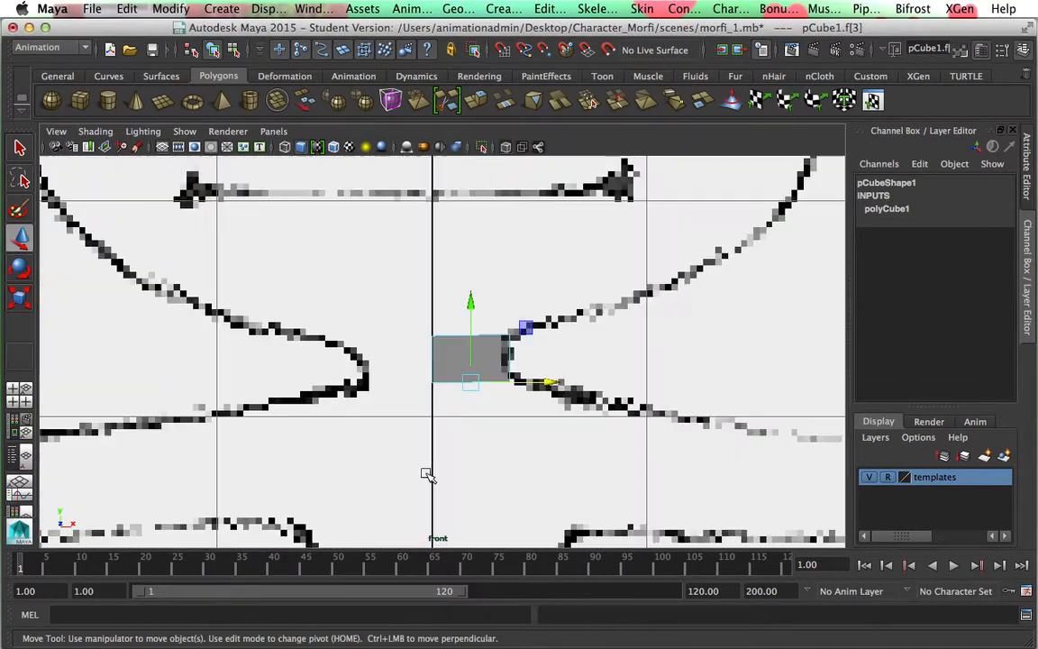
{"action": "scroll", "coordinate": [521, 423], "scroll_direction": "down", "scroll_amount": 5}
{"action": "scroll", "coordinate": [504, 417], "scroll_direction": "up", "scroll_amount": 8}
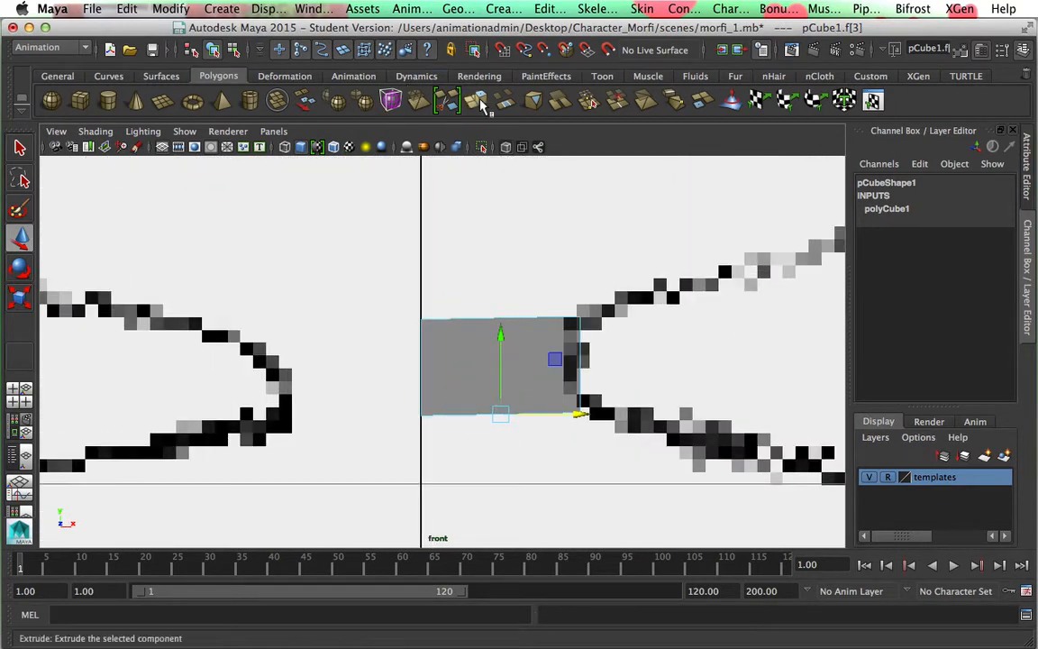
{"action": "key", "text": "ctrl+e"}
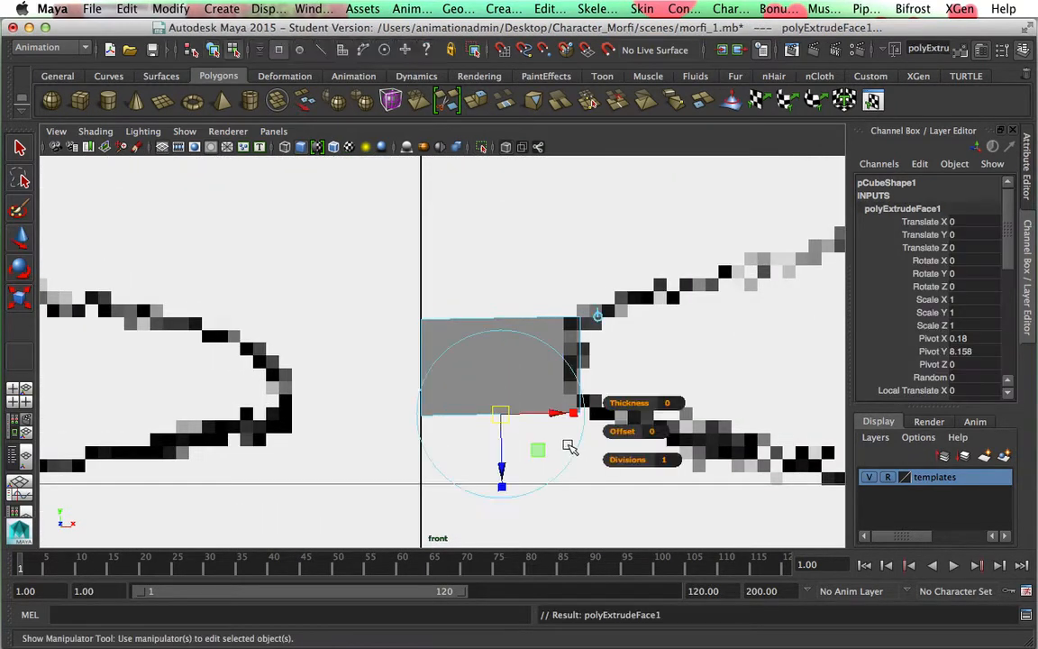
{"action": "middle_click_drag", "start_coordinate": [591, 470], "coordinate": [504, 326], "text": "alt"}
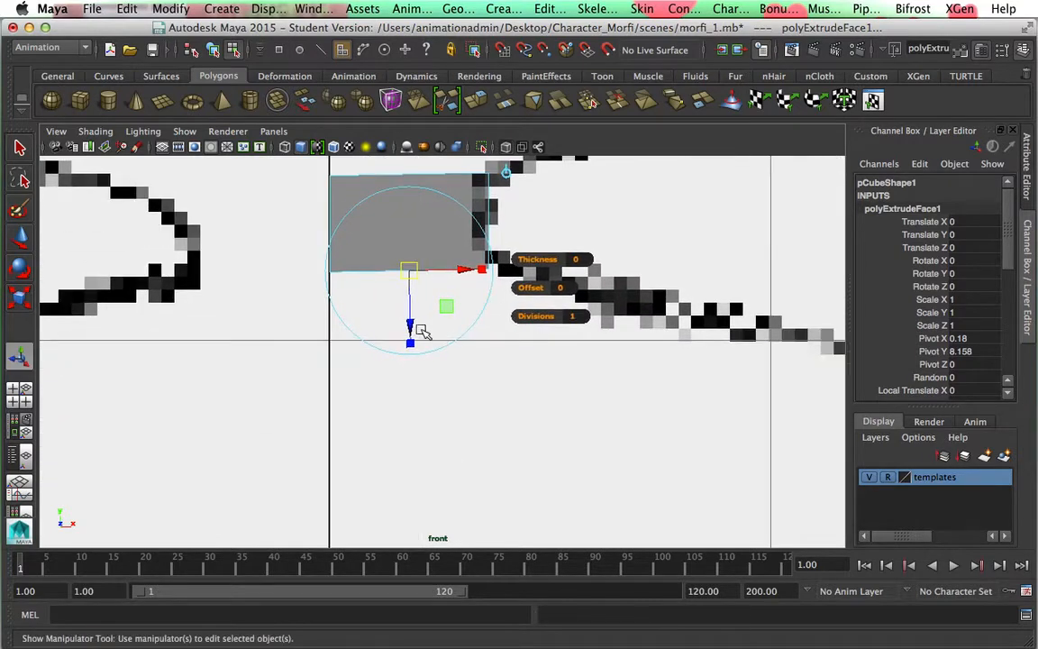
{"action": "left_click_drag", "start_coordinate": [410, 326], "coordinate": [406, 397]}
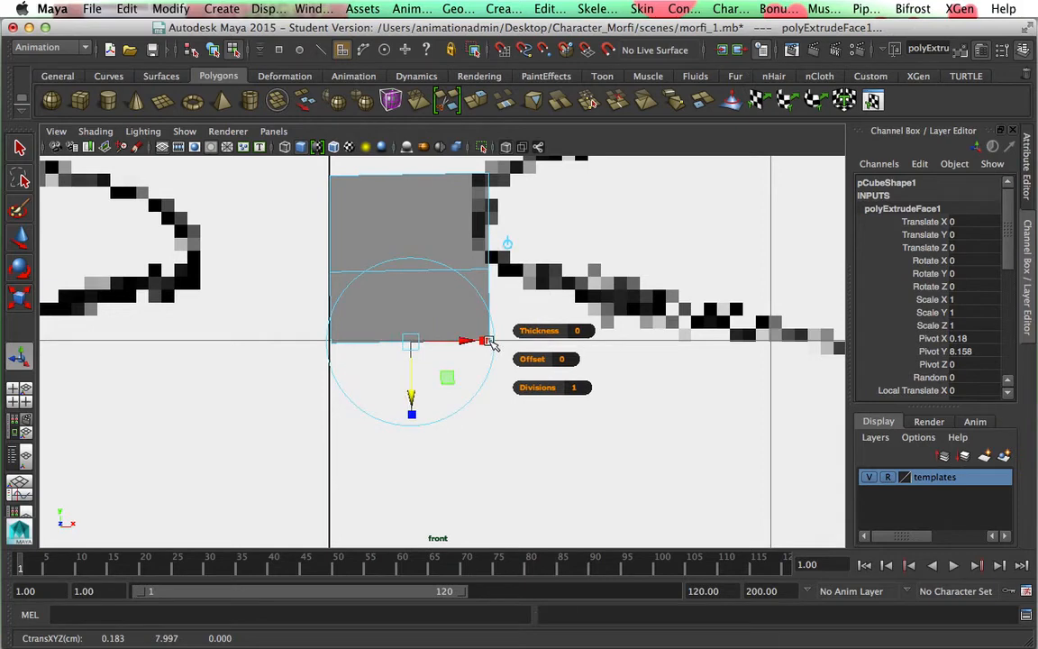
Extrude the bottom face down the torso in four more segments, starting the last one at Y about 6.28
{"action": "scroll", "coordinate": [553, 438], "scroll_direction": "down", "scroll_amount": 10}
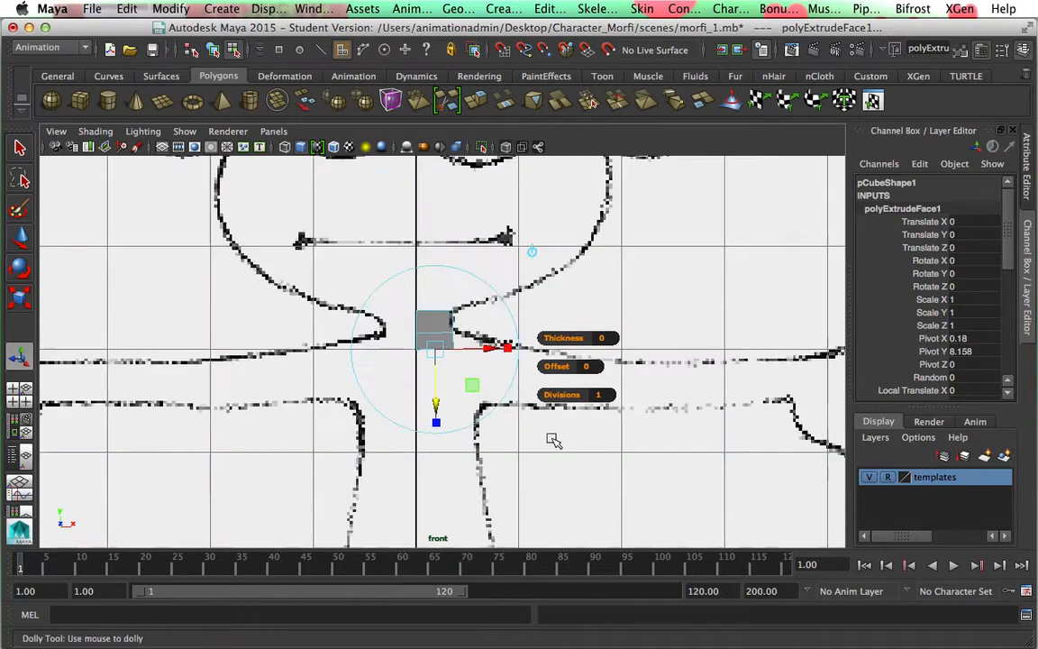
{"action": "scroll", "coordinate": [553, 435], "scroll_direction": "up", "scroll_amount": 3}
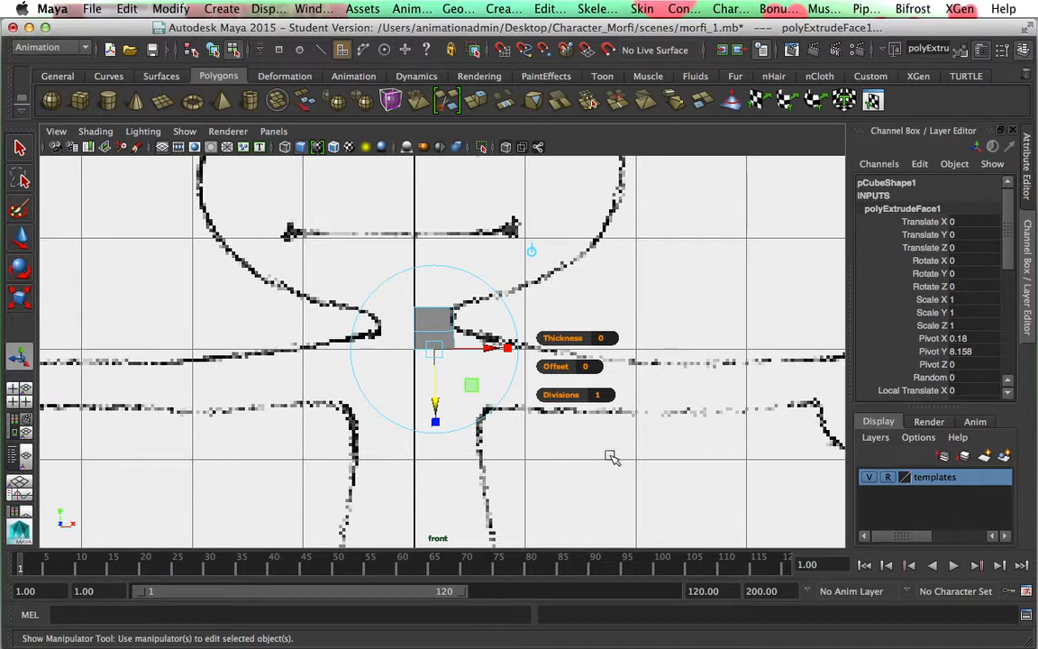
{"action": "middle_click_drag", "start_coordinate": [611, 456], "coordinate": [604, 418], "text": "alt"}
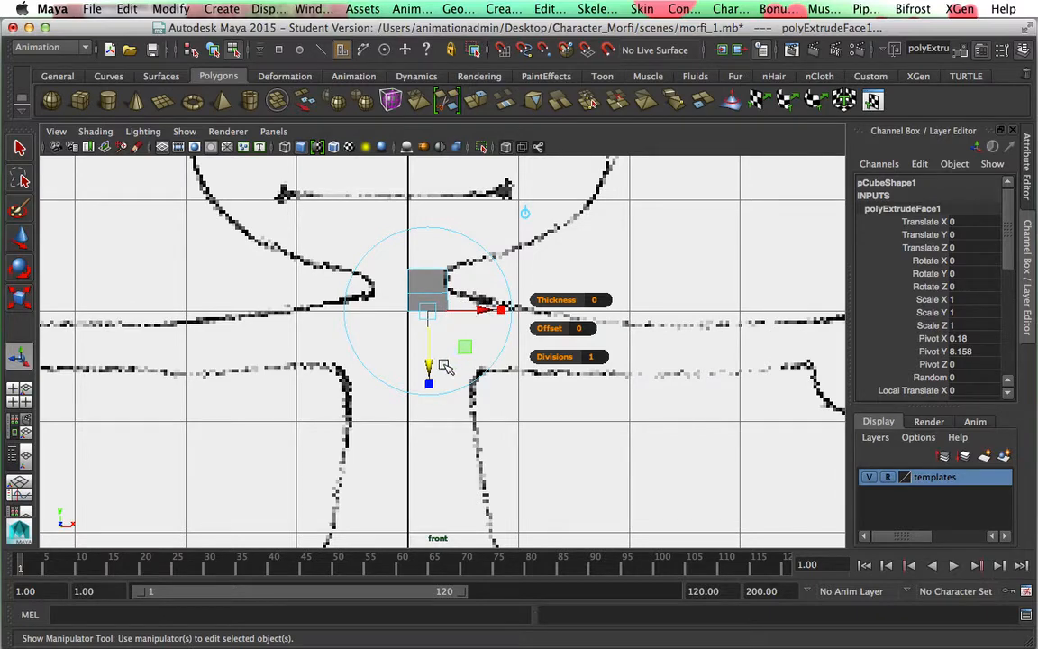
{"action": "key", "text": "ctrl+e"}
{"action": "left_click_drag", "start_coordinate": [429, 366], "coordinate": [434, 477]}
{"action": "key", "text": "ctrl+e"}
{"action": "middle_click_drag", "start_coordinate": [507, 479], "coordinate": [510, 372], "text": "alt"}
{"action": "key", "text": "ctrl+e"}
{"action": "left_click_drag", "start_coordinate": [430, 378], "coordinate": [429, 530]}
{"action": "key", "text": "ctrl+e"}
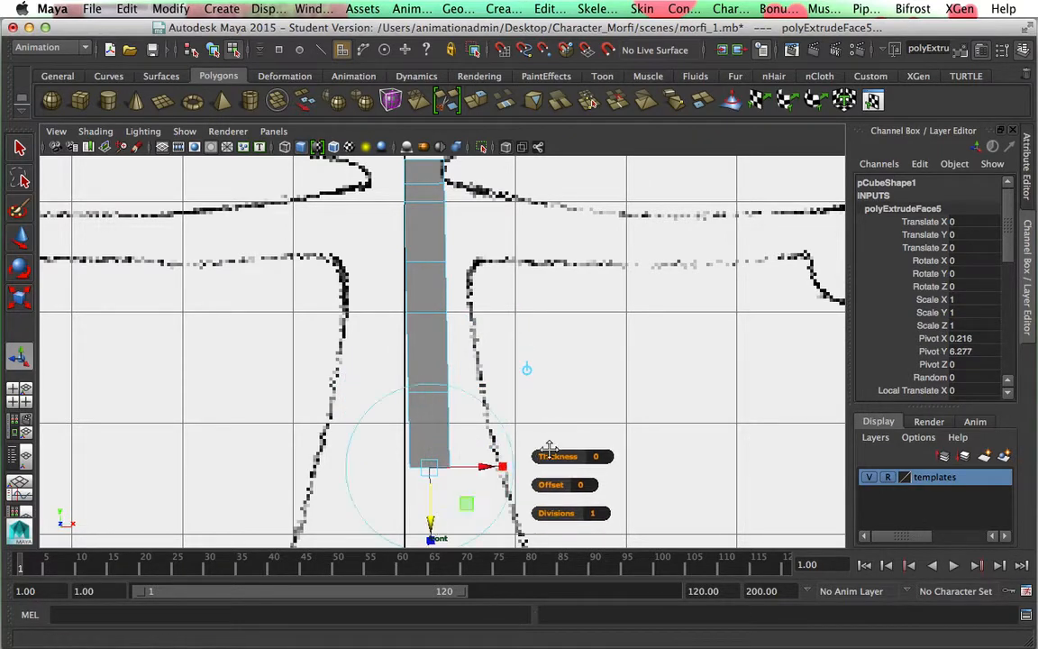
Extrude the column's bottom face three more times along the lower torso, ending at Y about 4
{"action": "middle_click_drag", "start_coordinate": [549, 450], "coordinate": [541, 361], "text": "alt"}
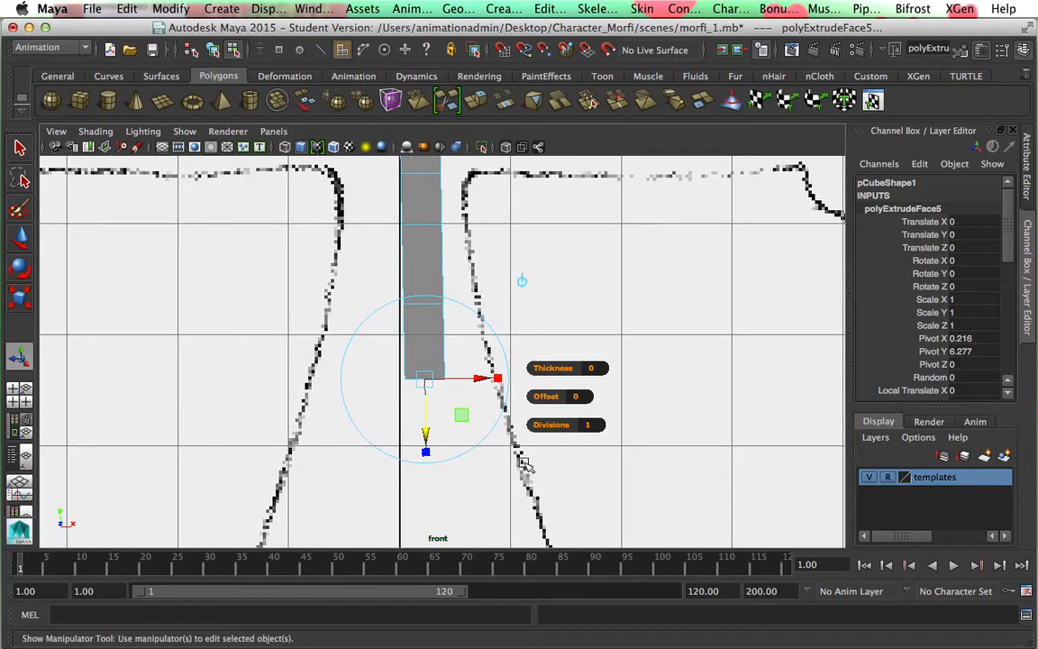
{"action": "middle_click_drag", "start_coordinate": [523, 464], "coordinate": [498, 414], "text": "alt"}
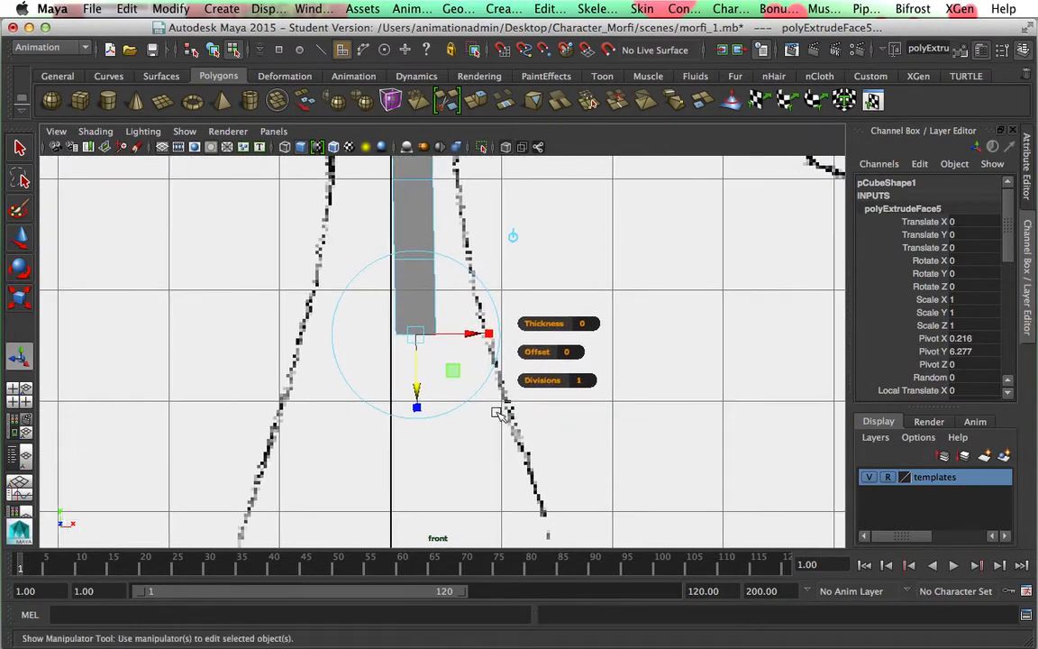
{"action": "key", "text": "ctrl+e"}
{"action": "left_click_drag", "start_coordinate": [419, 398], "coordinate": [418, 559]}
{"action": "key", "text": "ctrl+e"}
{"action": "key", "text": "ctrl+e"}
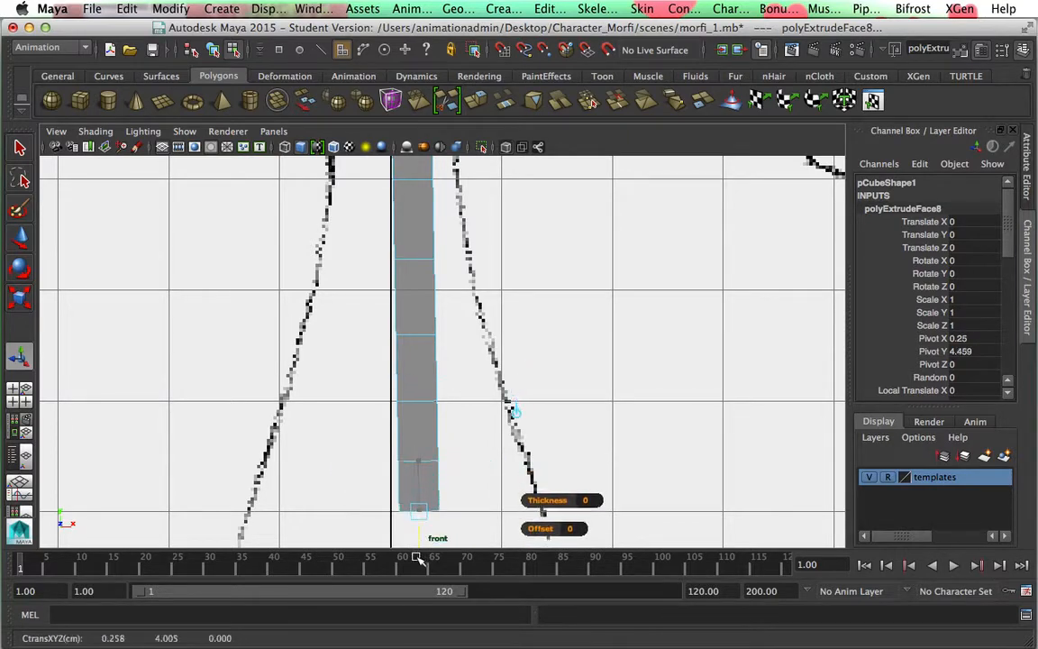
Undo the last extrusion's offset, pull the bottom face down again to Y about 4 and clear the selection
{"action": "key", "text": "ctrl+z"}
{"action": "left_click_drag", "start_coordinate": [419, 458], "coordinate": [420, 513]}
{"action": "key", "text": "ctrl+z"}
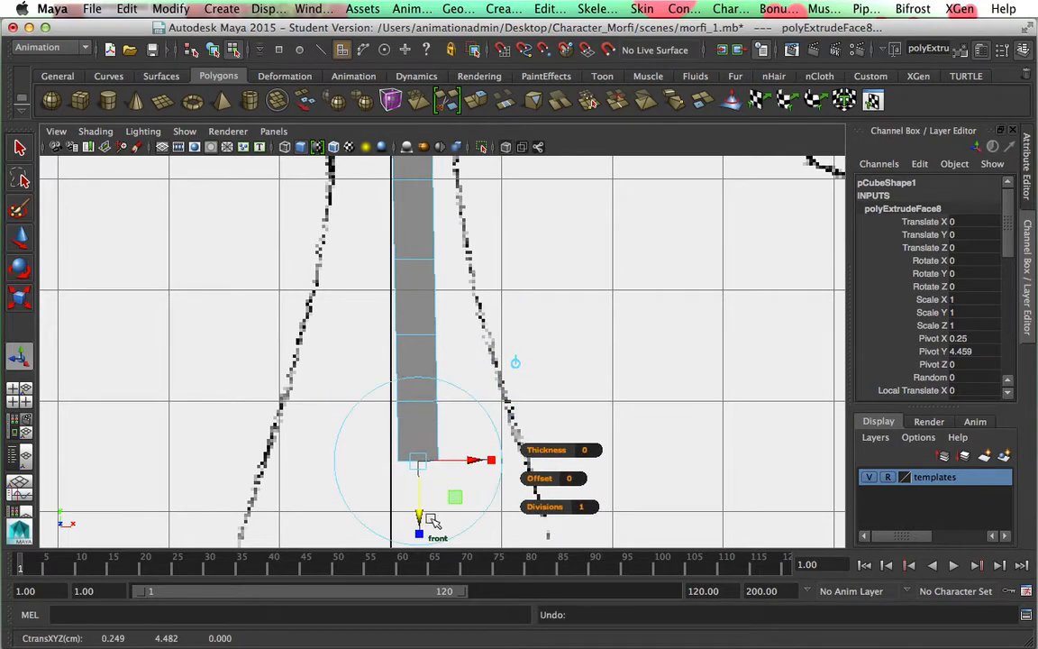
{"action": "left_click_drag", "start_coordinate": [420, 514], "coordinate": [419, 562]}
{"action": "key", "text": "ctrl+z"}
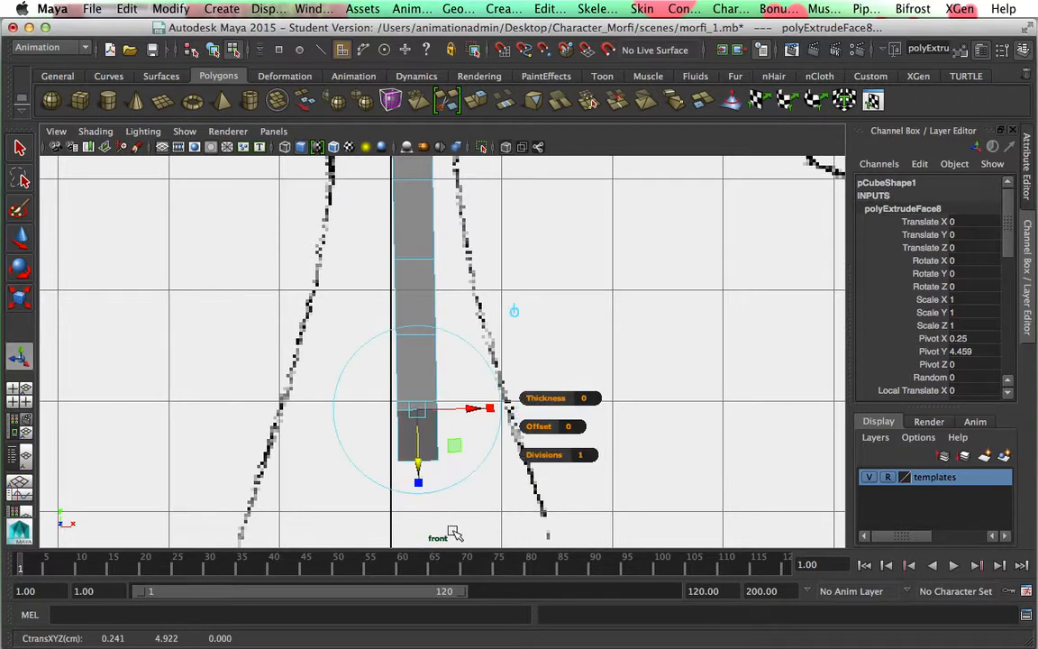
{"action": "left_click_drag", "start_coordinate": [419, 465], "coordinate": [411, 568]}
{"action": "left_click", "coordinate": [464, 390]}
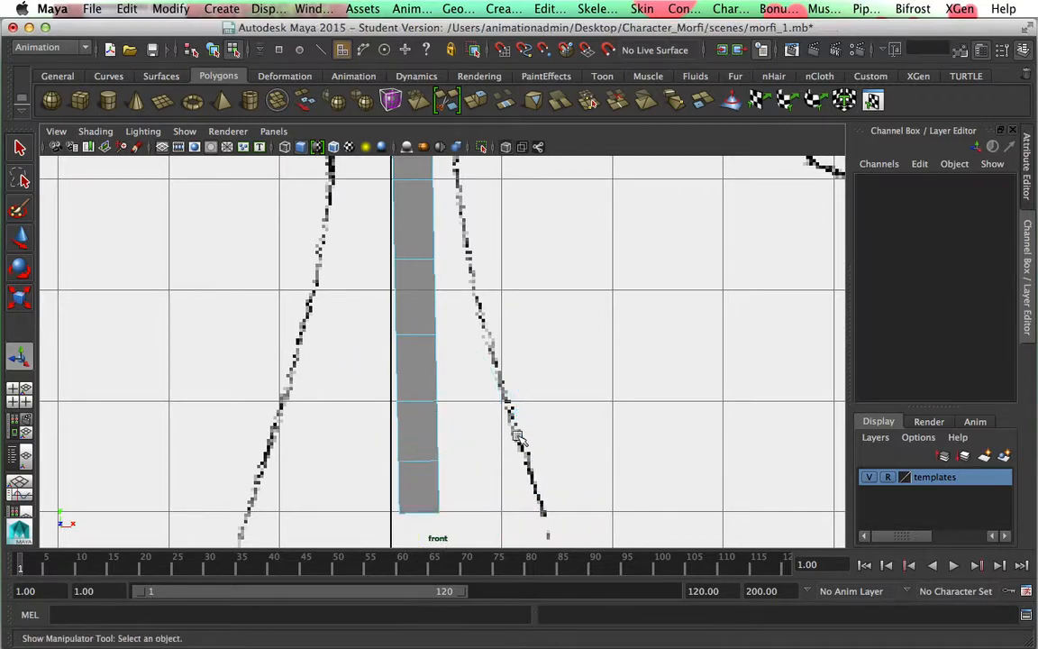
Switch the extruded column to vertex editing and frame its full height in the front view
{"action": "mouse_move", "coordinate": [528, 436]}
{"action": "middle_mouse_down", "text": "alt"}
{"action": "mouse_move", "coordinate": [524, 327]}
{"action": "mouse_move", "coordinate": [530, 496]}
{"action": "middle_mouse_up", "text": "alt"}
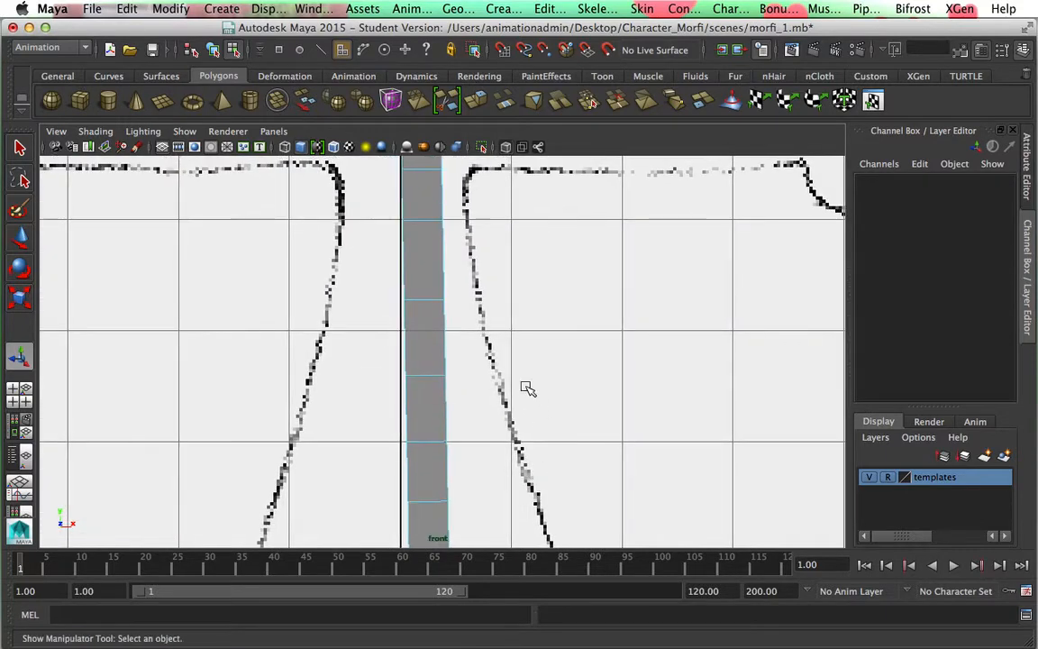
{"action": "middle_click_drag", "start_coordinate": [528, 389], "coordinate": [543, 463], "text": "alt"}
{"action": "scroll", "coordinate": [540, 464], "scroll_direction": "down", "scroll_amount": 3}
{"action": "scroll", "coordinate": [540, 464], "scroll_direction": "up", "scroll_amount": 5}
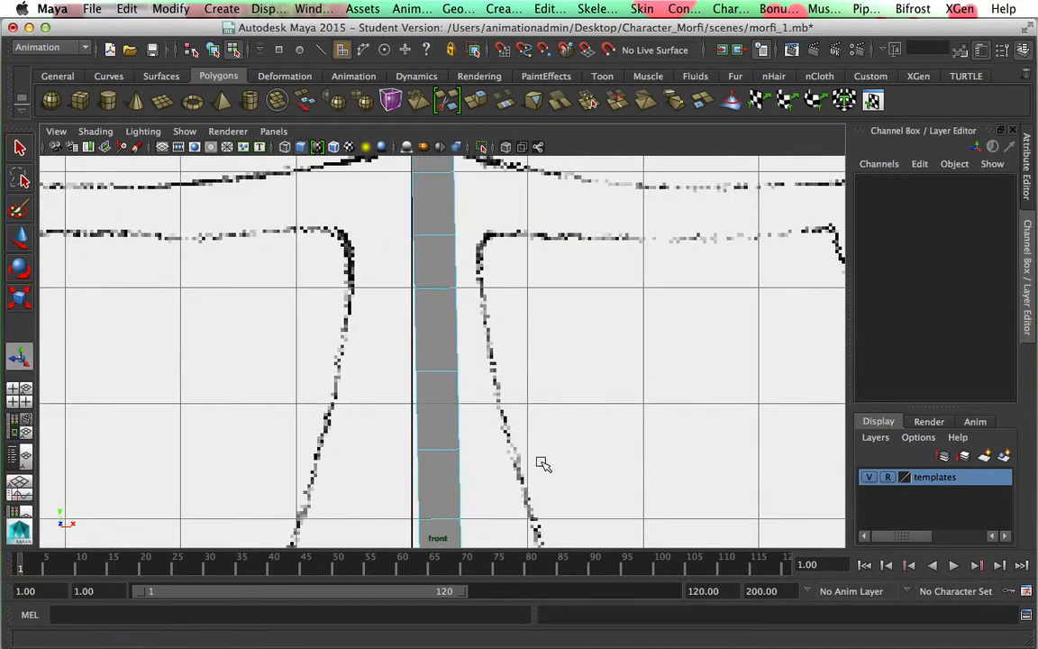
{"action": "right_click", "coordinate": [461, 394]}
{"action": "right_click_drag", "start_coordinate": [461, 393], "coordinate": [394, 281]}
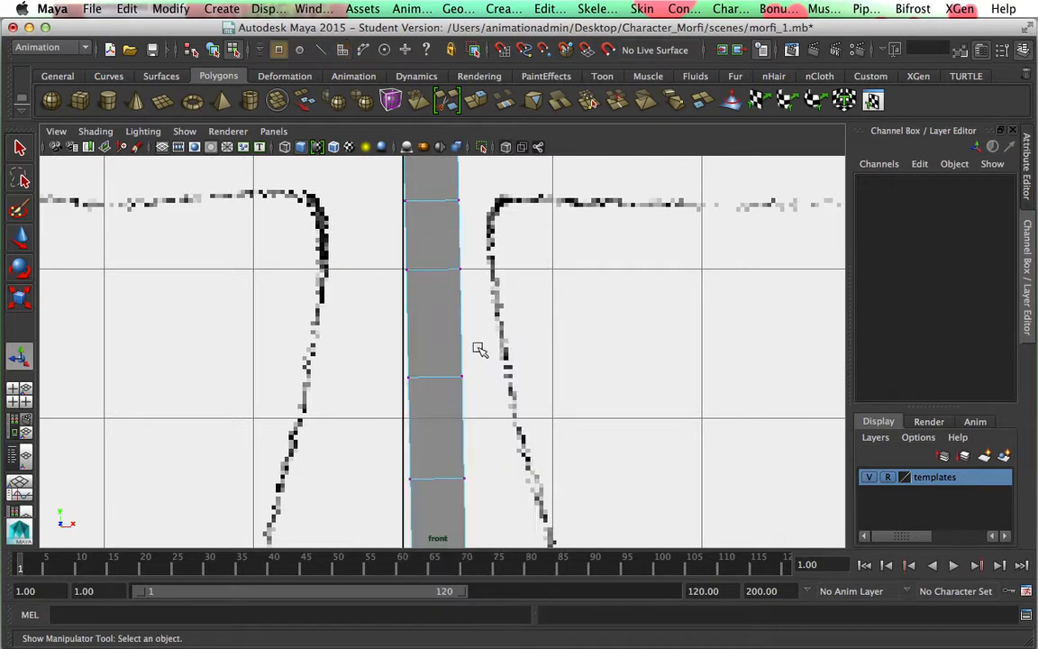
{"action": "scroll", "coordinate": [479, 354], "scroll_direction": "down", "scroll_amount": 5}
{"action": "scroll", "coordinate": [482, 357], "scroll_direction": "up", "scroll_amount": 2}
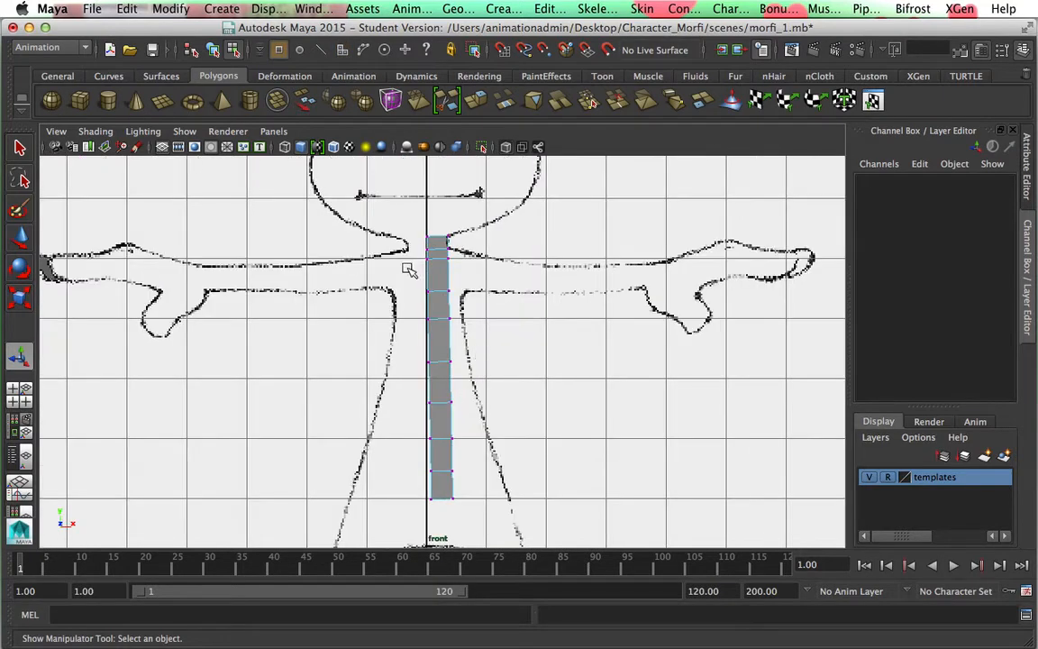
Try to snap all the column's inner vertices to the vertical centre line with grid snapping
{"action": "left_click_drag", "start_coordinate": [409, 271], "coordinate": [436, 510]}
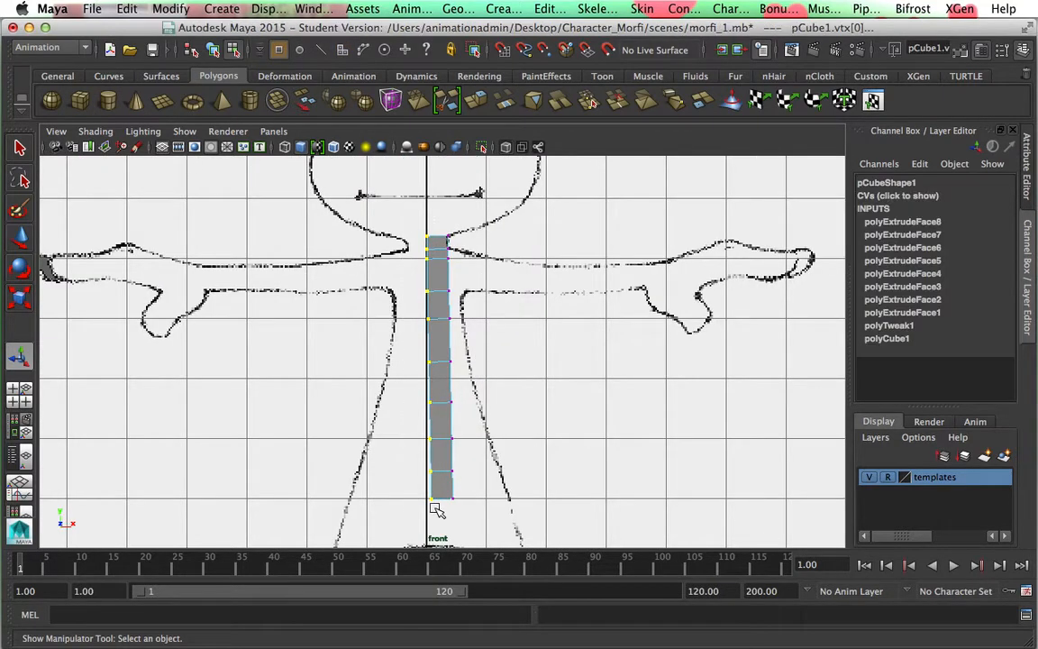
{"action": "key", "text": "w"}
{"action": "left_click", "coordinate": [510, 367]}
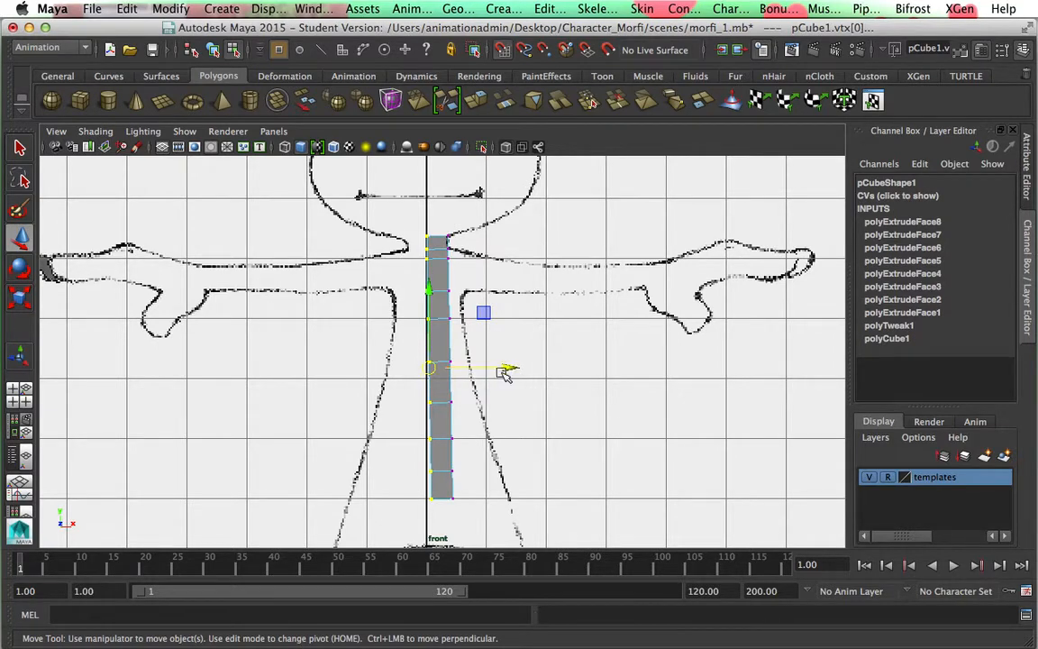
{"action": "left_click_drag", "start_coordinate": [449, 367], "coordinate": [431, 364]}
{"action": "left_click_drag", "start_coordinate": [428, 300], "coordinate": [429, 293]}
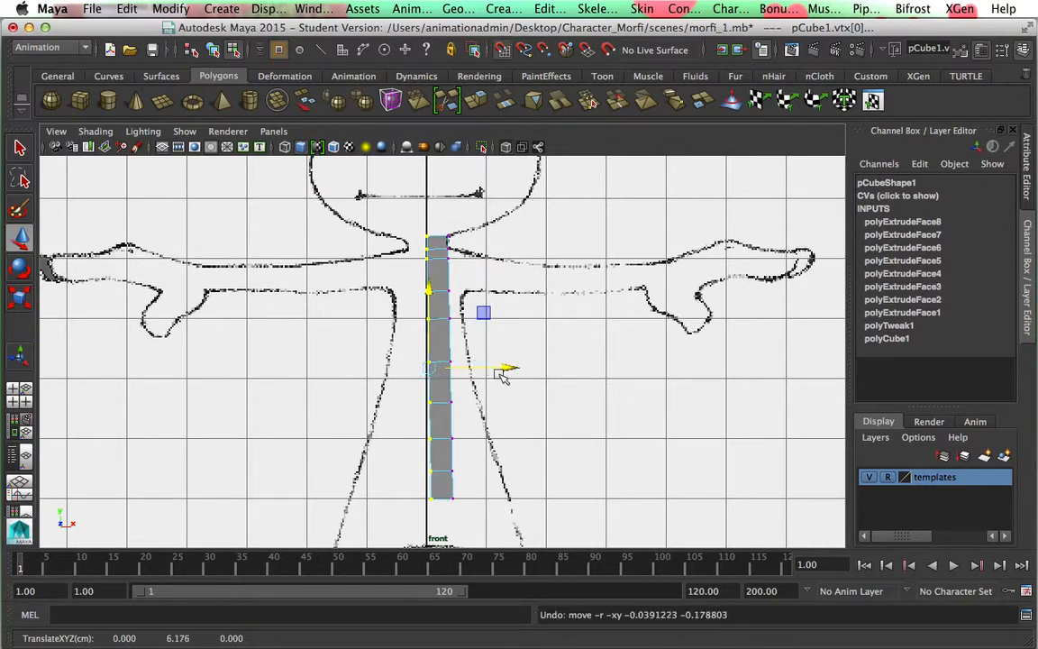
{"action": "mouse_move", "coordinate": [486, 369]}
{"action": "left_mouse_down"}
{"action": "mouse_move", "coordinate": [508, 371]}
{"action": "mouse_move", "coordinate": [487, 370]}
{"action": "left_mouse_up"}
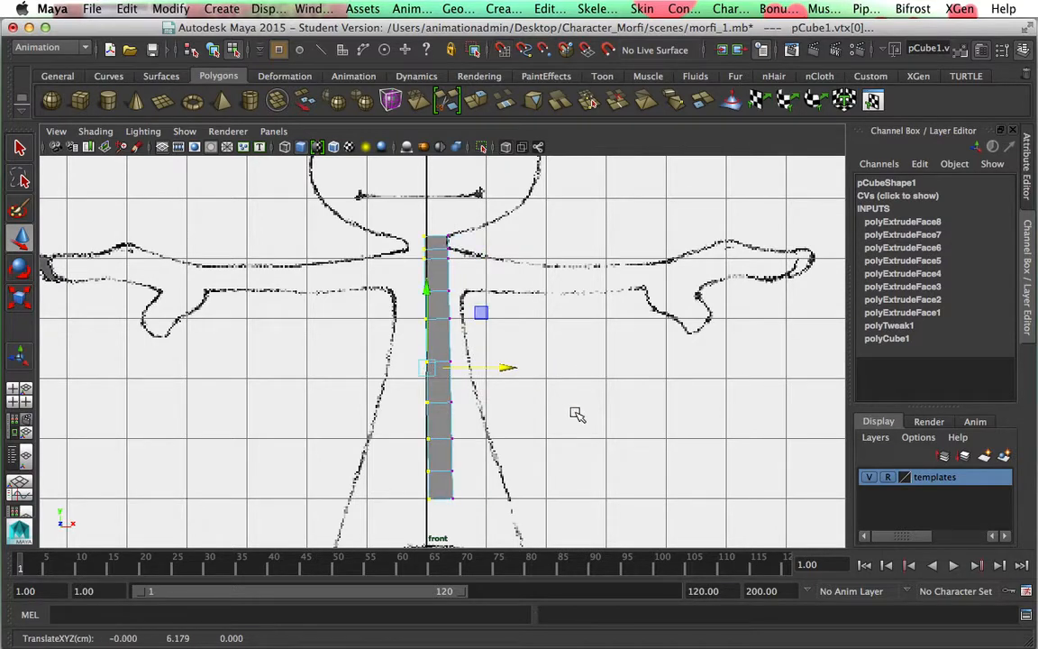
{"action": "left_click", "coordinate": [524, 457]}
Flatten the column's inner vertices into one vertical line by scaling along X and grid-snap them to the centre line at X 0
{"action": "scroll", "coordinate": [523, 457], "scroll_direction": "up", "scroll_amount": 3}
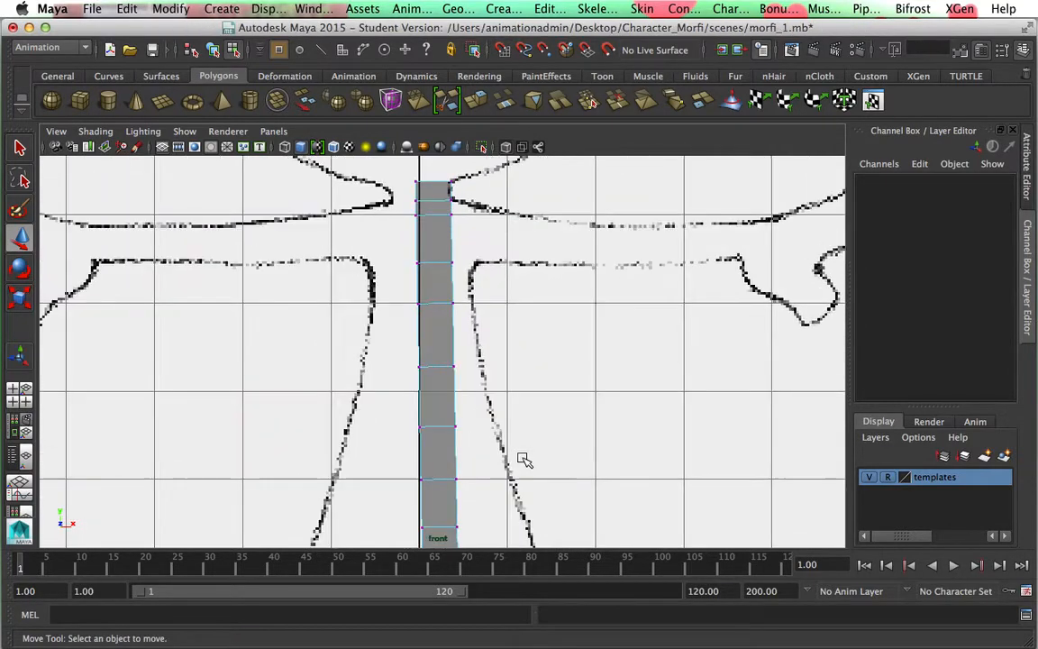
{"action": "middle_click_drag", "start_coordinate": [523, 450], "coordinate": [522, 435], "text": "alt"}
{"action": "scroll", "coordinate": [522, 435], "scroll_direction": "down", "scroll_amount": 5}
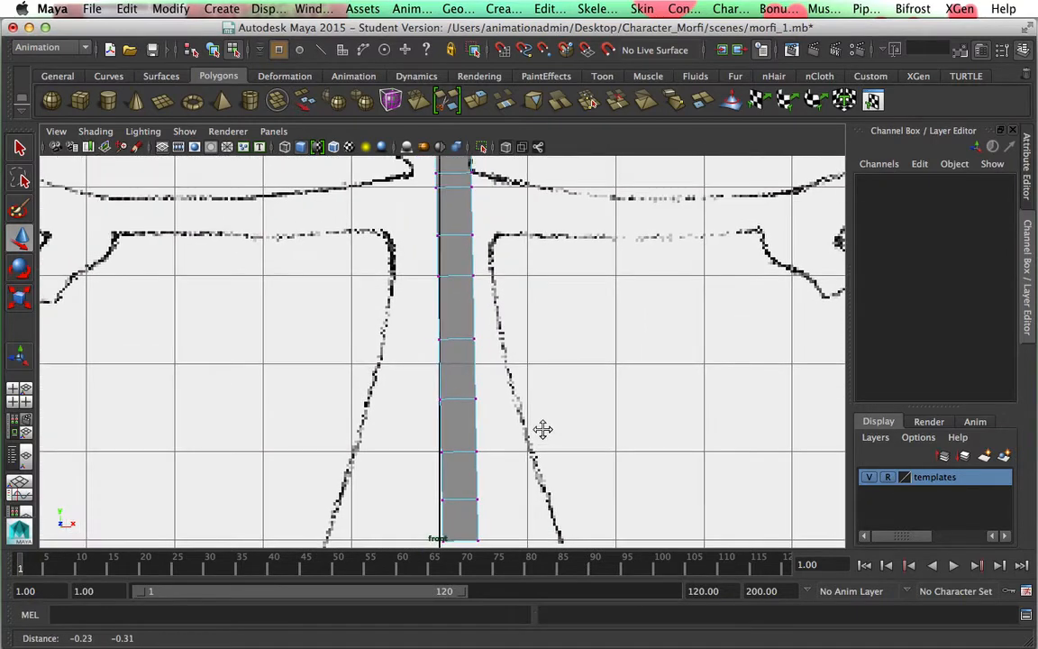
{"action": "left_click_drag", "start_coordinate": [428, 248], "coordinate": [455, 476]}
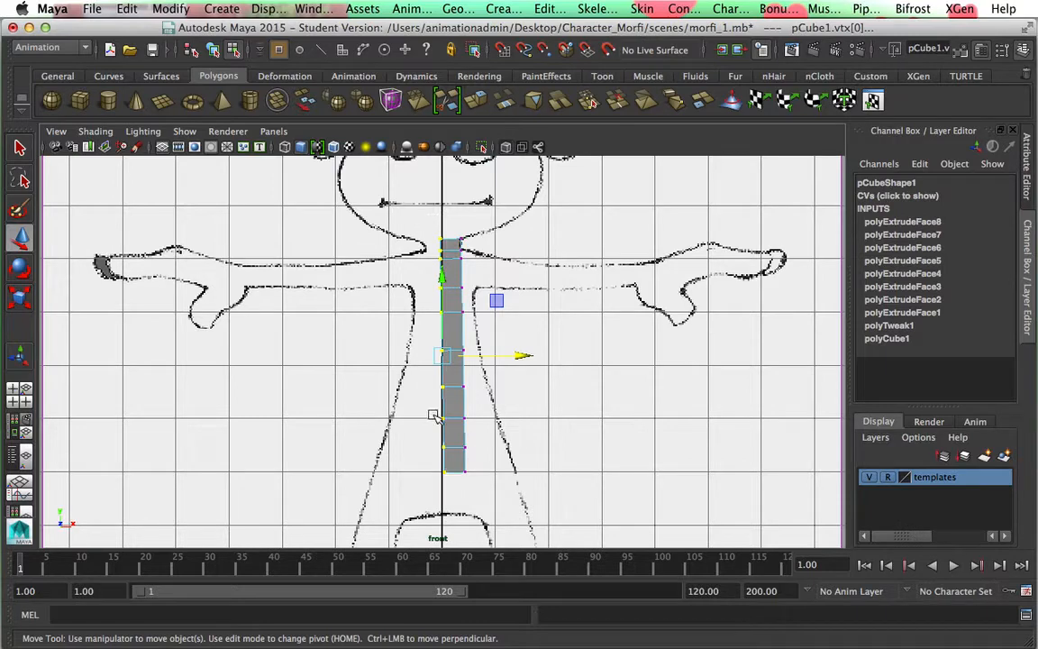
{"action": "key", "text": "e"}
{"action": "key", "text": "r"}
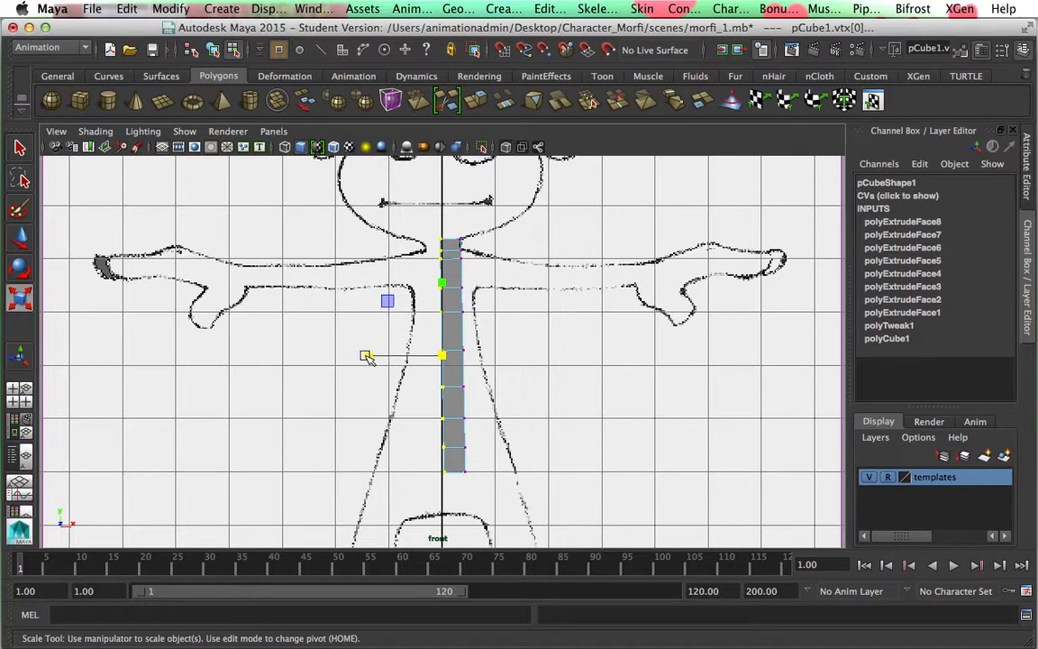
{"action": "left_click_drag", "start_coordinate": [364, 355], "coordinate": [441, 355]}
{"action": "key", "text": "w"}
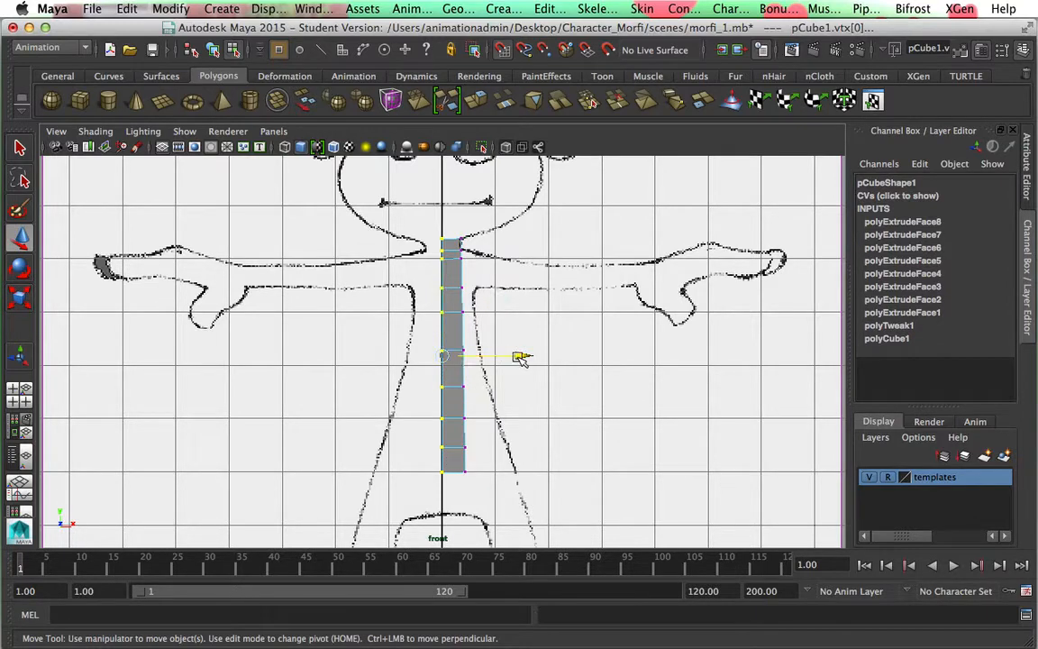
{"action": "left_click_drag", "start_coordinate": [522, 357], "coordinate": [453, 357]}
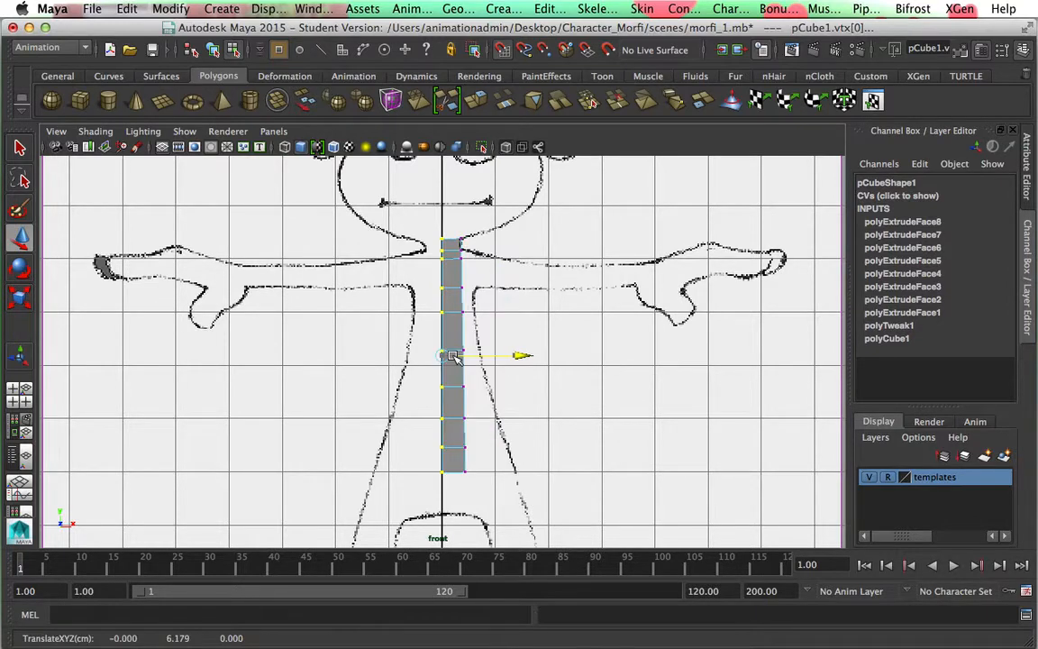
{"action": "left_click", "coordinate": [538, 394]}
Move the column's outer vertices at Y 8 outward to the shoulder outline, at X about 1.03
{"action": "scroll", "coordinate": [536, 389], "scroll_direction": "up", "scroll_amount": 3}
{"action": "scroll", "coordinate": [537, 388], "scroll_direction": "up", "scroll_amount": 1}
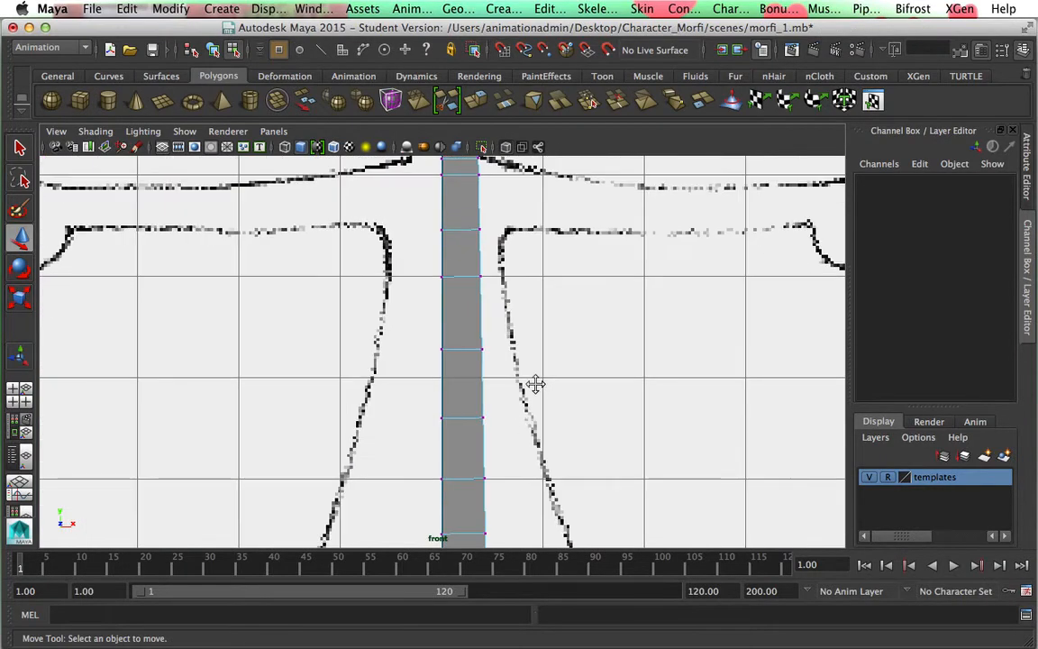
{"action": "middle_click_drag", "start_coordinate": [535, 384], "coordinate": [519, 519], "text": "alt"}
{"action": "middle_click_drag", "start_coordinate": [510, 370], "coordinate": [510, 384], "text": "alt"}
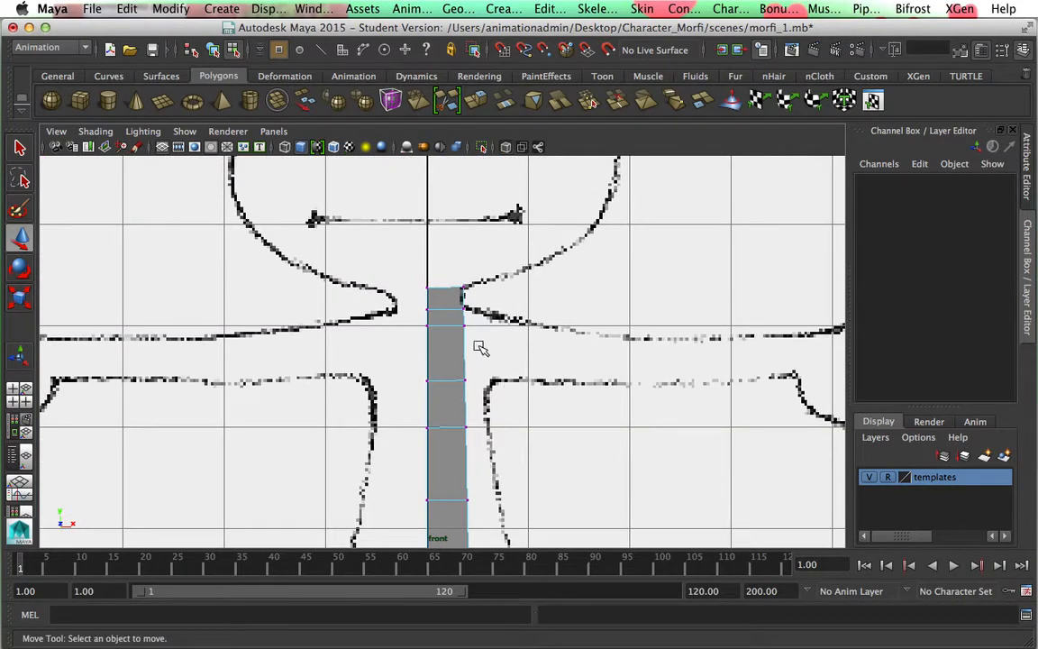
{"action": "left_click_drag", "start_coordinate": [452, 322], "coordinate": [609, 320]}
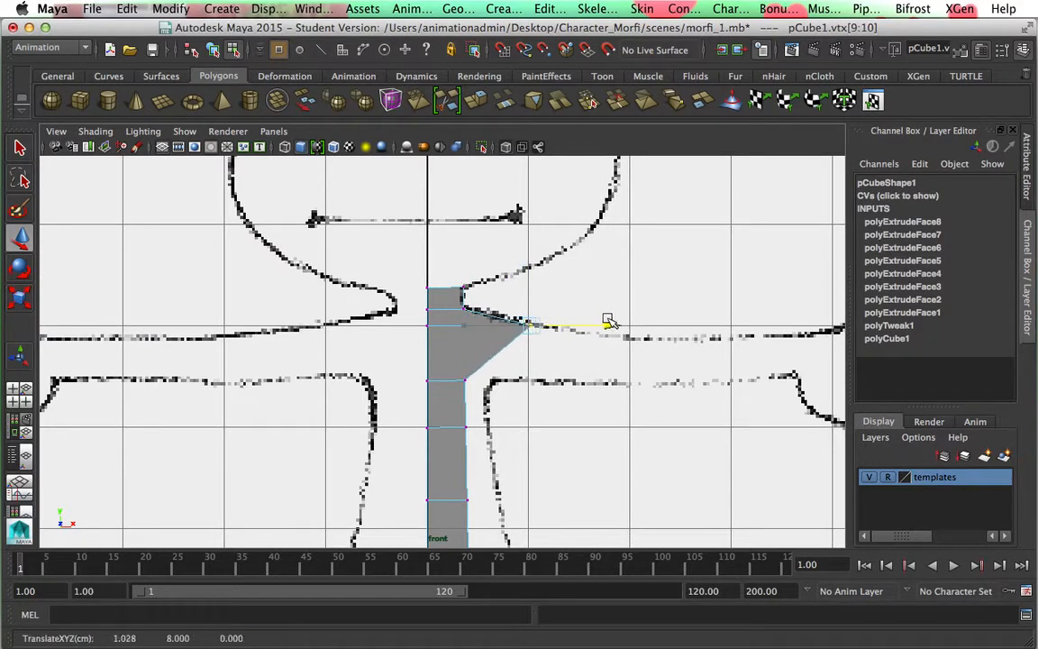
Move the column's outer vertices at the armpit row and the row just below it outward to the front body outline
{"action": "left_click_drag", "start_coordinate": [459, 371], "coordinate": [481, 395]}
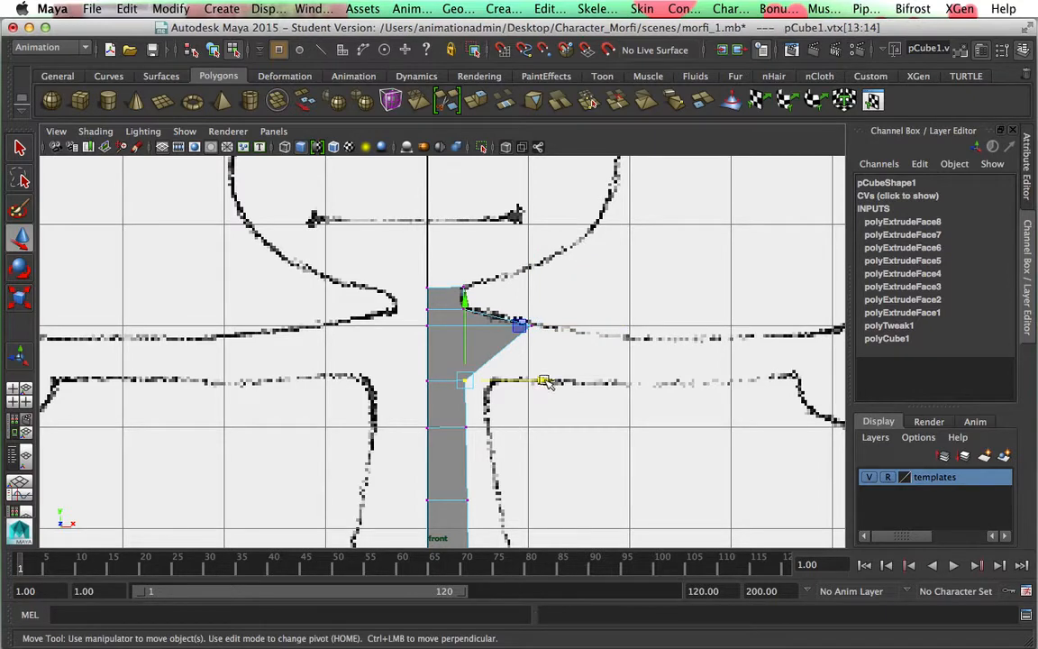
{"action": "left_click_drag", "start_coordinate": [545, 381], "coordinate": [574, 382]}
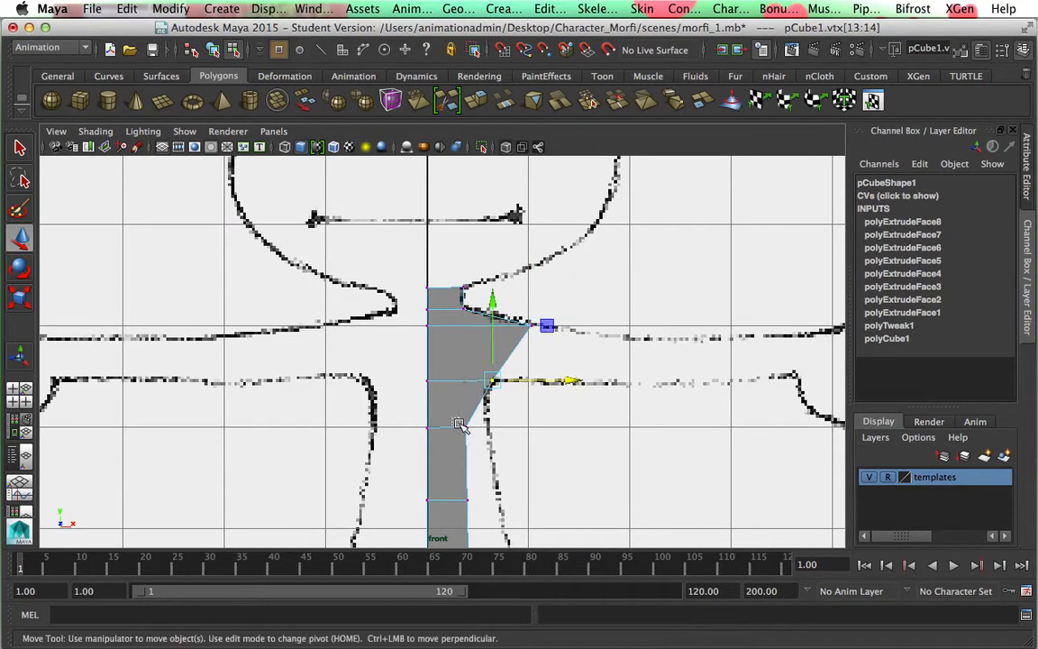
{"action": "left_click_drag", "start_coordinate": [457, 418], "coordinate": [480, 438]}
{"action": "left_click_drag", "start_coordinate": [542, 427], "coordinate": [562, 427]}
{"action": "left_click_drag", "start_coordinate": [483, 370], "coordinate": [511, 391]}
{"action": "left_click", "coordinate": [533, 362]}
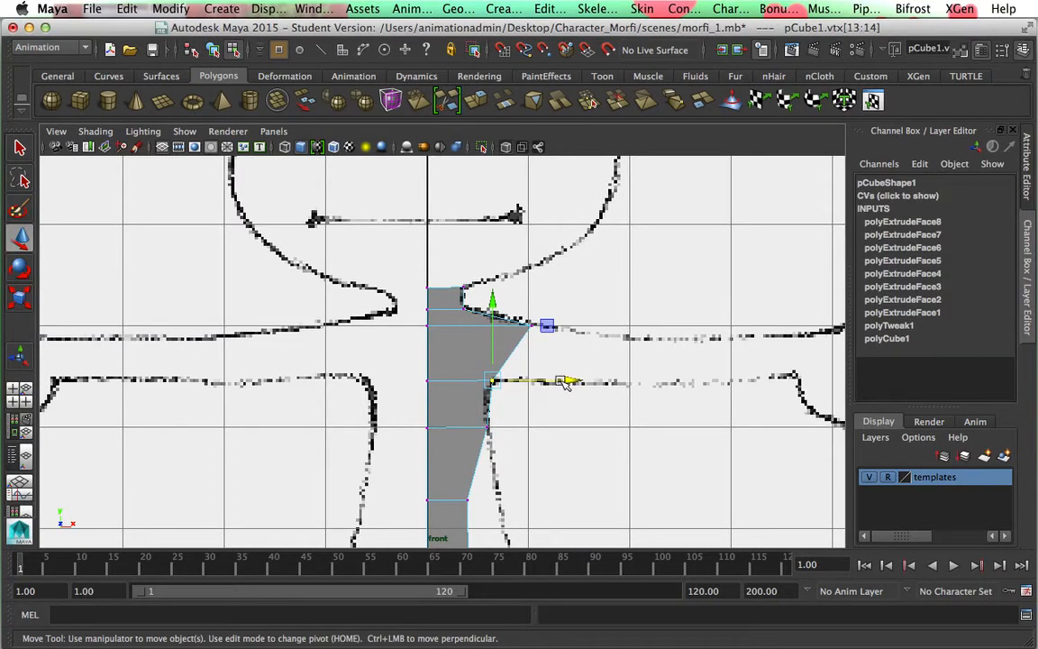
Move the outer vertices of the next two rows below the armpit rows outward to the torso outline
{"action": "middle_click_drag", "start_coordinate": [553, 463], "coordinate": [521, 363], "text": "alt"}
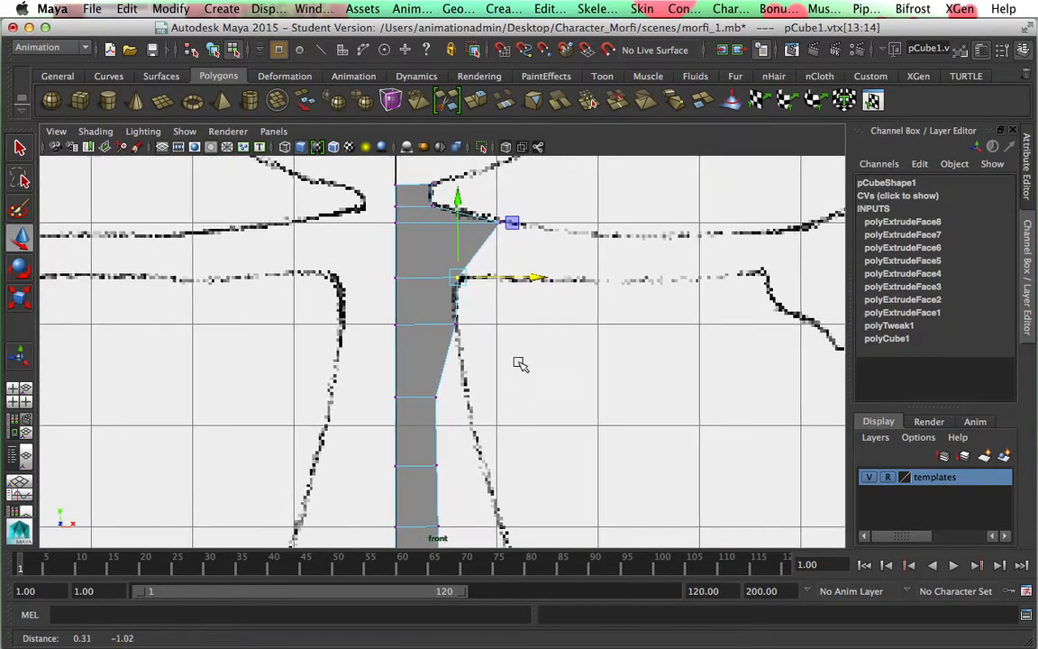
{"action": "left_click_drag", "start_coordinate": [420, 376], "coordinate": [509, 397]}
{"action": "left_click_drag", "start_coordinate": [520, 397], "coordinate": [549, 397]}
{"action": "left_click_drag", "start_coordinate": [425, 450], "coordinate": [570, 468]}
{"action": "middle_click_drag", "start_coordinate": [583, 458], "coordinate": [560, 338], "text": "alt"}
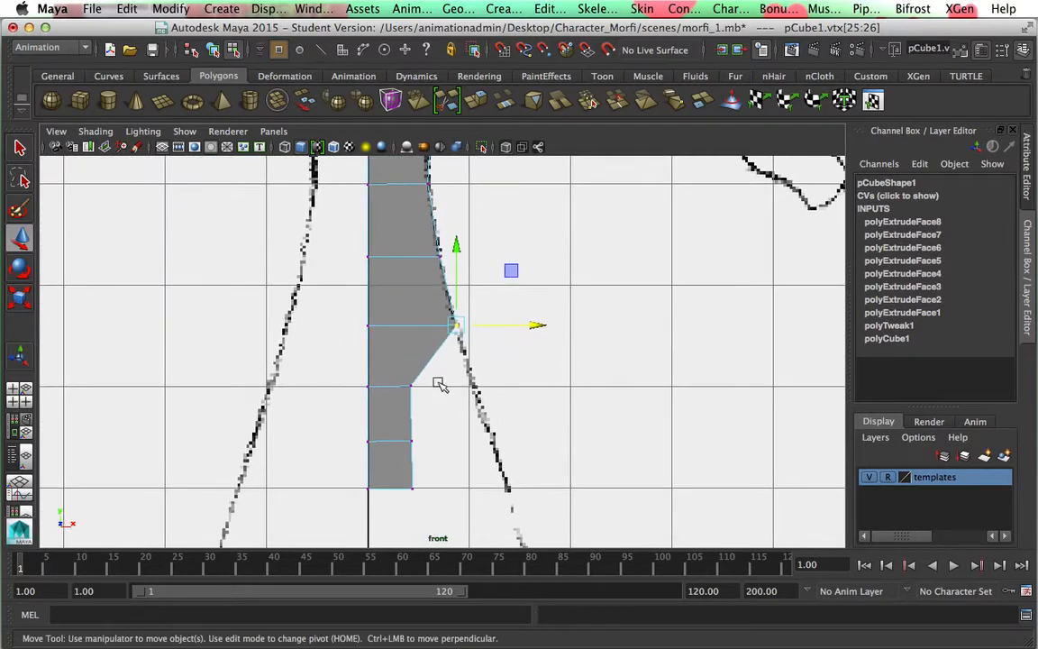
Move the outer vertices of the three lowest rows outward so the column's side follows the flaring body outline
{"action": "left_click_drag", "start_coordinate": [360, 336], "coordinate": [423, 390]}
{"action": "left_click_drag", "start_coordinate": [498, 389], "coordinate": [557, 389]}
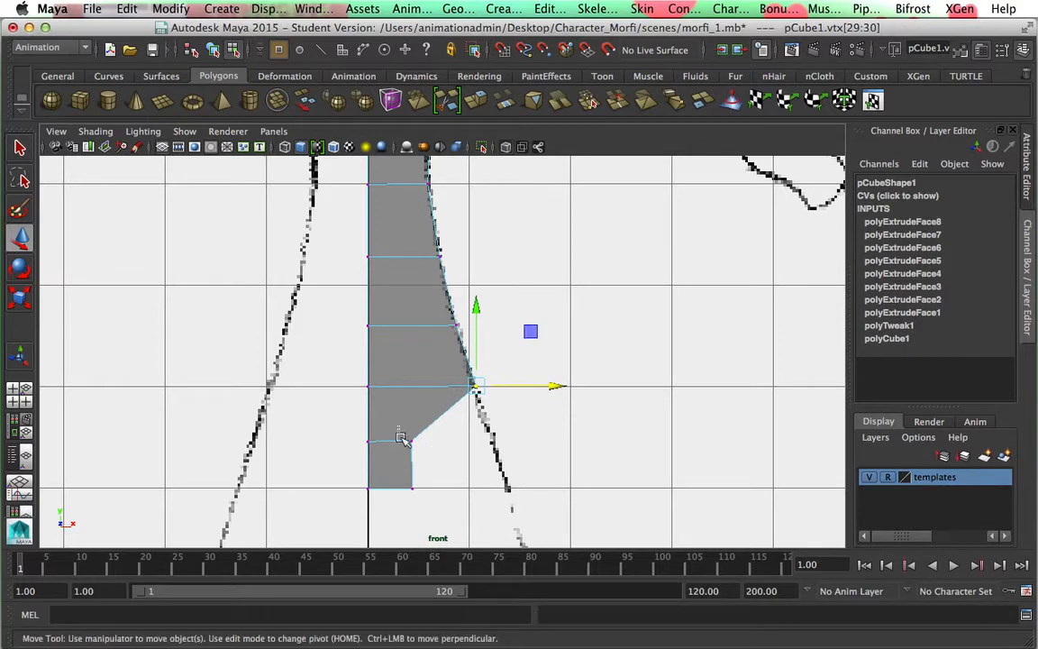
{"action": "left_click_drag", "start_coordinate": [419, 464], "coordinate": [569, 464]}
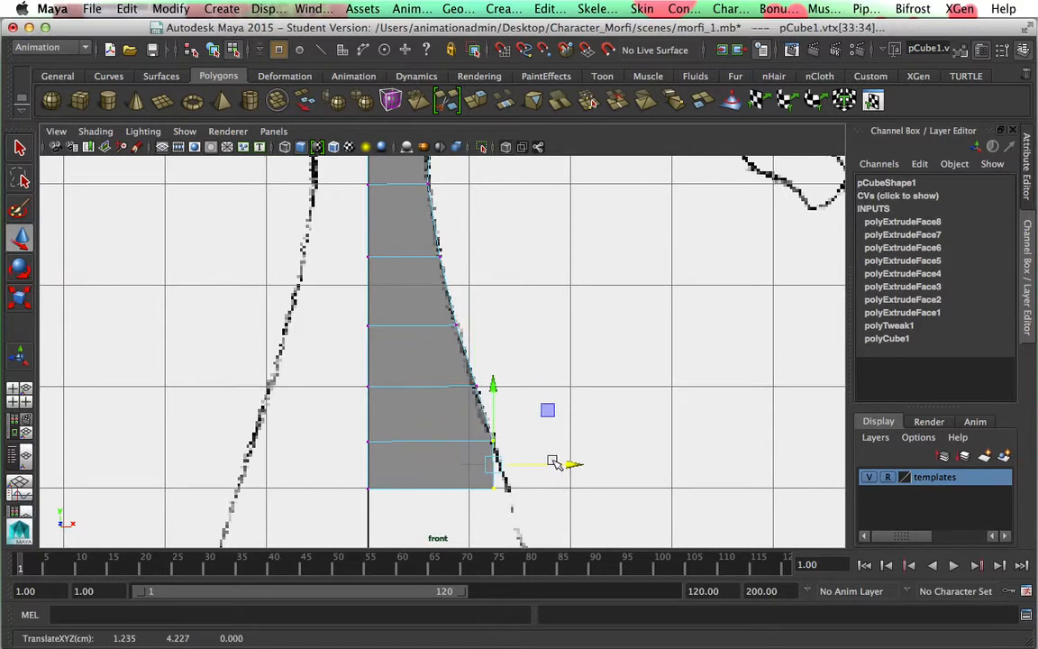
{"action": "left_click", "coordinate": [614, 450]}
{"action": "left_click_drag", "start_coordinate": [484, 481], "coordinate": [501, 495]}
{"action": "left_click_drag", "start_coordinate": [563, 486], "coordinate": [586, 488]}
Move the outer shoulder vertices inward and up to the neck base on the outline, at X about 0.52 and Y about 8.13
{"action": "scroll", "coordinate": [533, 356], "scroll_direction": "down", "scroll_amount": 6}
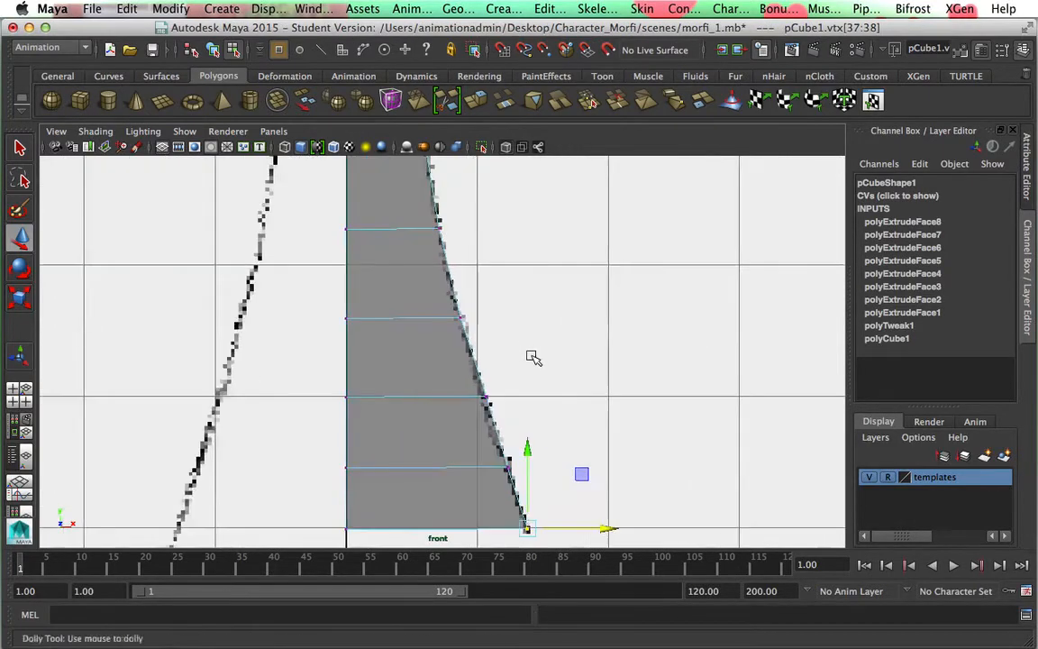
{"action": "scroll", "coordinate": [529, 354], "scroll_direction": "up", "scroll_amount": 3}
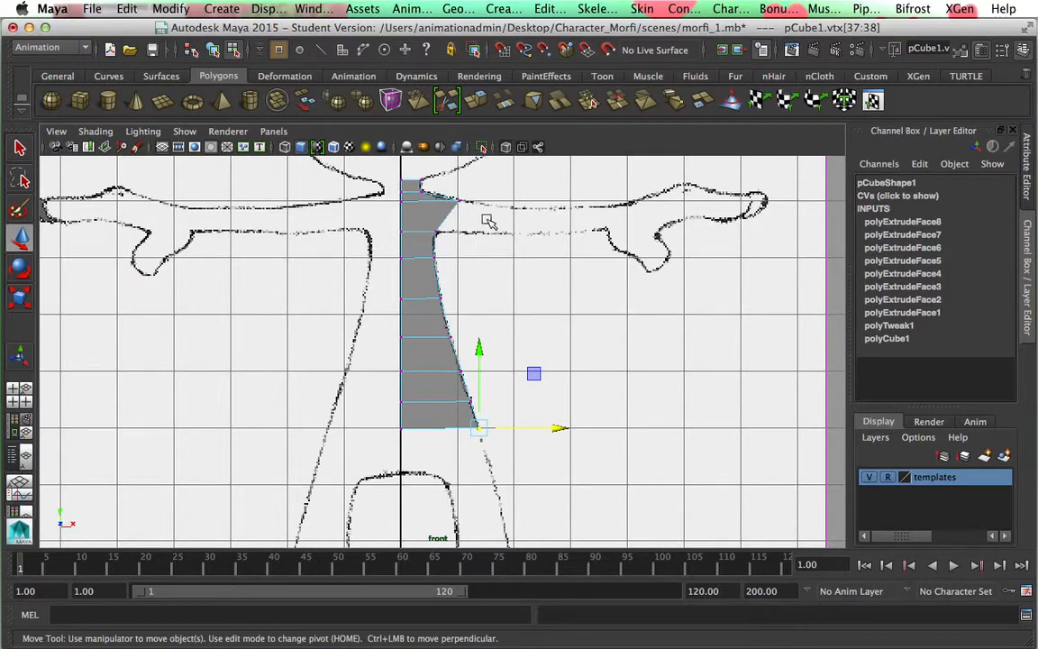
{"action": "middle_click_drag", "start_coordinate": [502, 237], "coordinate": [523, 412], "text": "alt"}
{"action": "scroll", "coordinate": [525, 414], "scroll_direction": "up", "scroll_amount": 5}
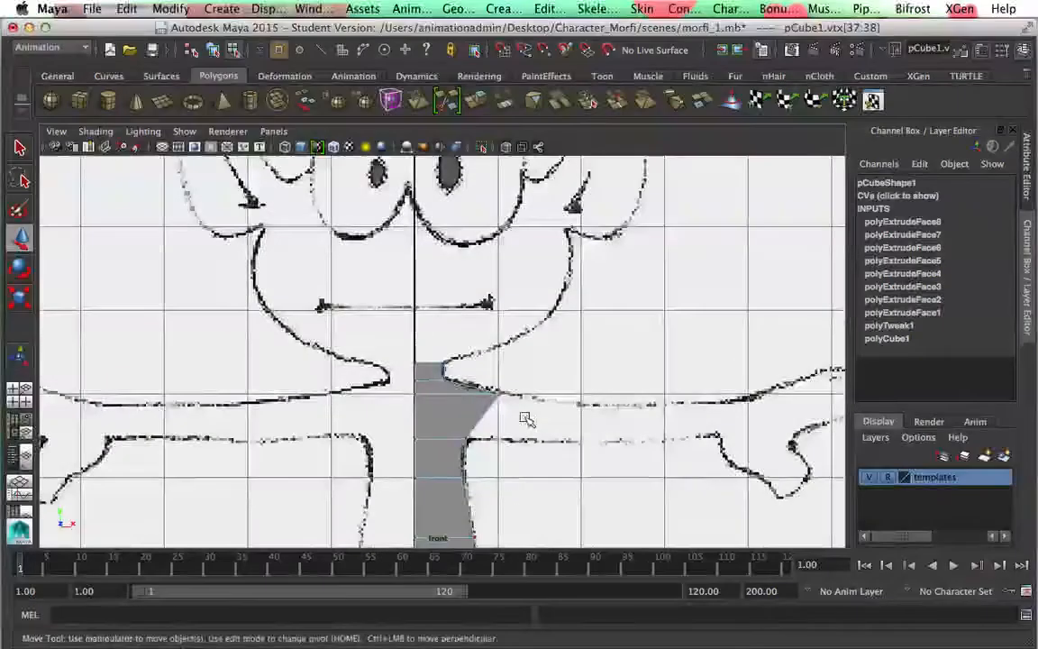
{"action": "left_click_drag", "start_coordinate": [549, 435], "coordinate": [518, 383]}
{"action": "left_click_drag", "start_coordinate": [597, 413], "coordinate": [558, 413]}
{"action": "left_click_drag", "start_coordinate": [487, 342], "coordinate": [483, 324]}
{"action": "left_click_drag", "start_coordinate": [554, 395], "coordinate": [545, 403]}
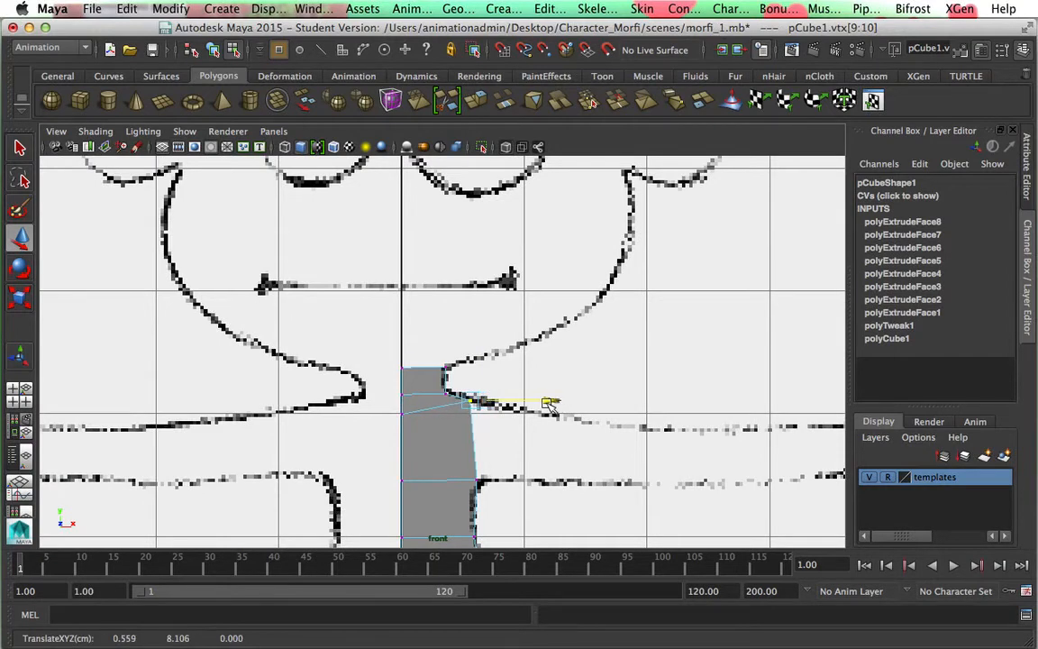
{"action": "left_click_drag", "start_coordinate": [471, 326], "coordinate": [471, 323]}
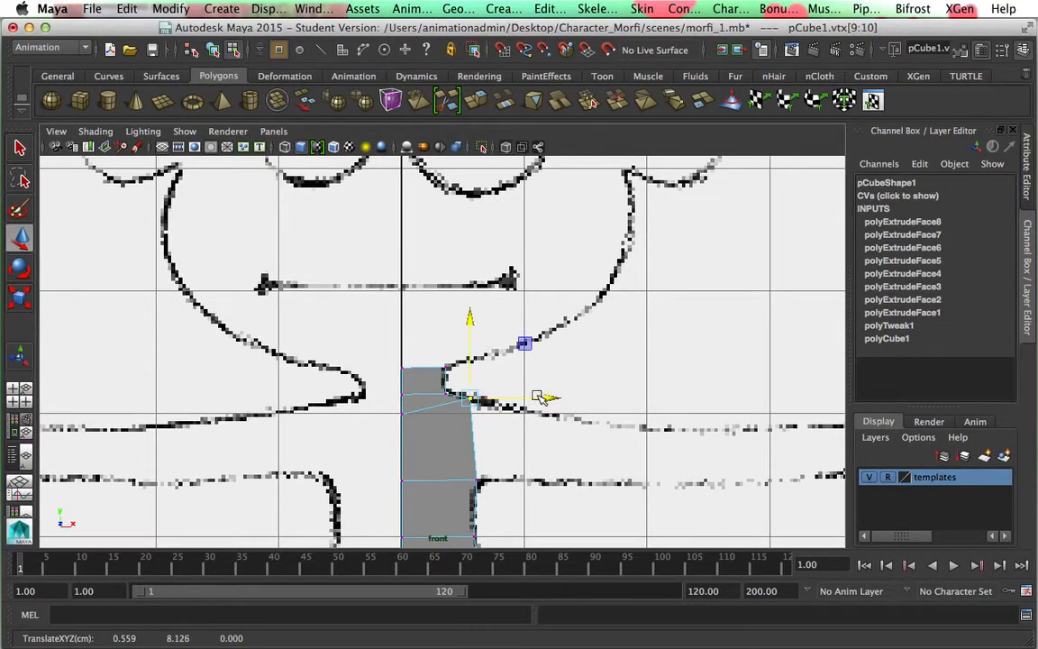
{"action": "left_click_drag", "start_coordinate": [538, 398], "coordinate": [531, 396]}
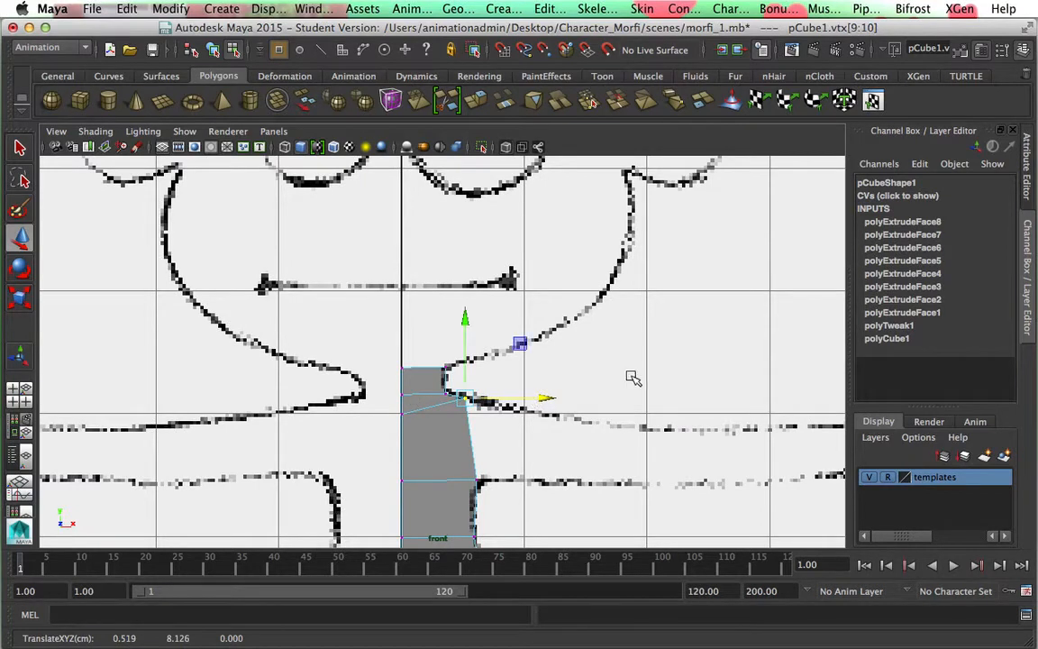
Raise the row of neck vertices just above the shoulder row to Y about 8.2
{"action": "left_click", "coordinate": [415, 396]}
{"action": "left_click_drag", "start_coordinate": [453, 398], "coordinate": [454, 401]}
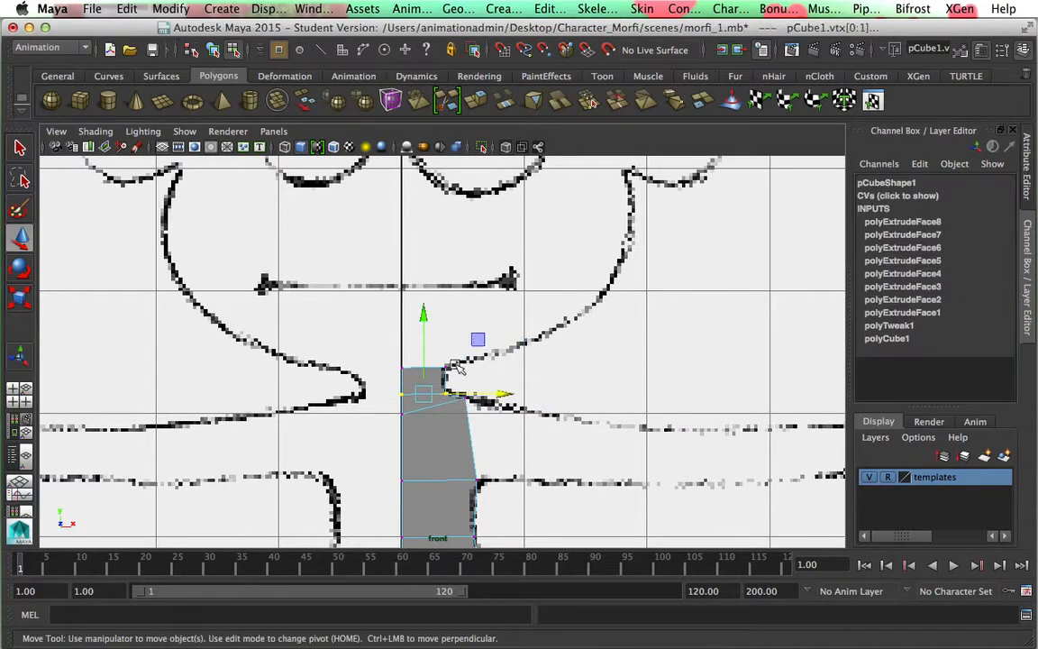
{"action": "left_click_drag", "start_coordinate": [425, 317], "coordinate": [426, 307]}
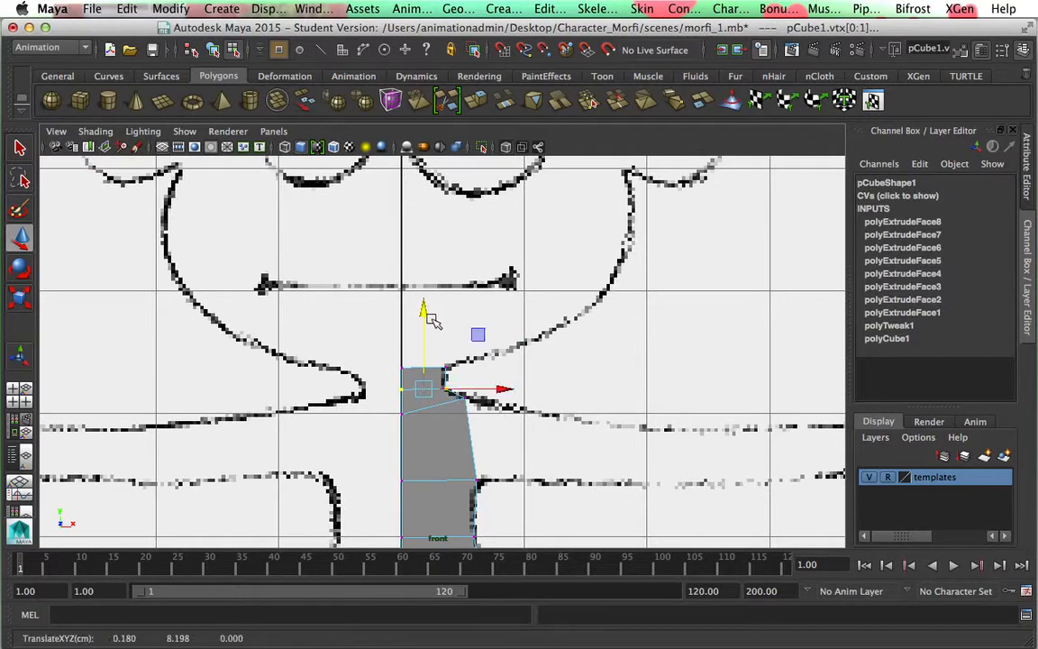
Raise the shoulder row's vertices on the centre line to bring them nearer the height of the outer shoulder vertices
{"action": "left_click", "coordinate": [604, 379]}
{"action": "left_click_drag", "start_coordinate": [399, 411], "coordinate": [418, 426]}
{"action": "left_click_drag", "start_coordinate": [401, 336], "coordinate": [401, 329]}
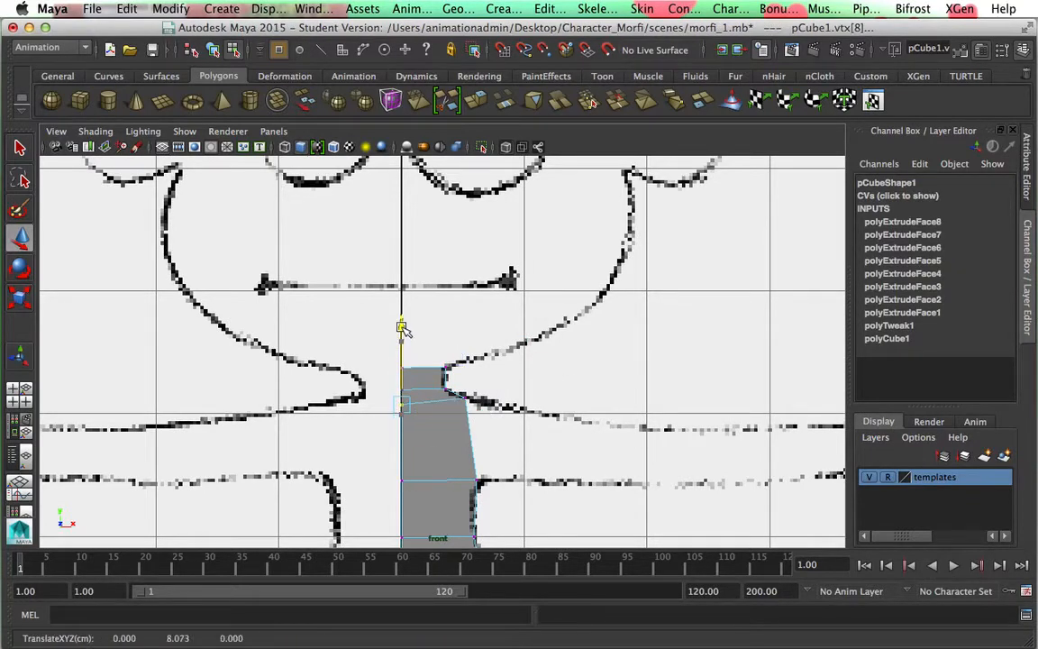
{"action": "left_click_drag", "start_coordinate": [402, 328], "coordinate": [402, 322]}
{"action": "left_click", "coordinate": [489, 446]}
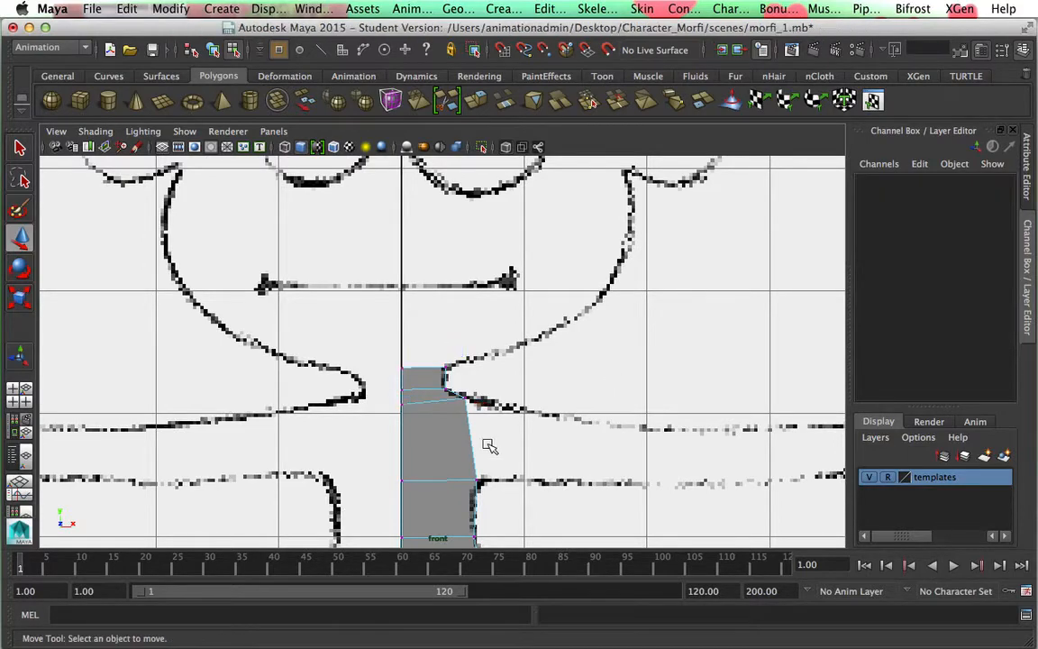
Switch to face selection in the perspective view and select the face on the underside of the torso
{"action": "scroll", "coordinate": [590, 492], "scroll_direction": "down", "scroll_amount": 10}
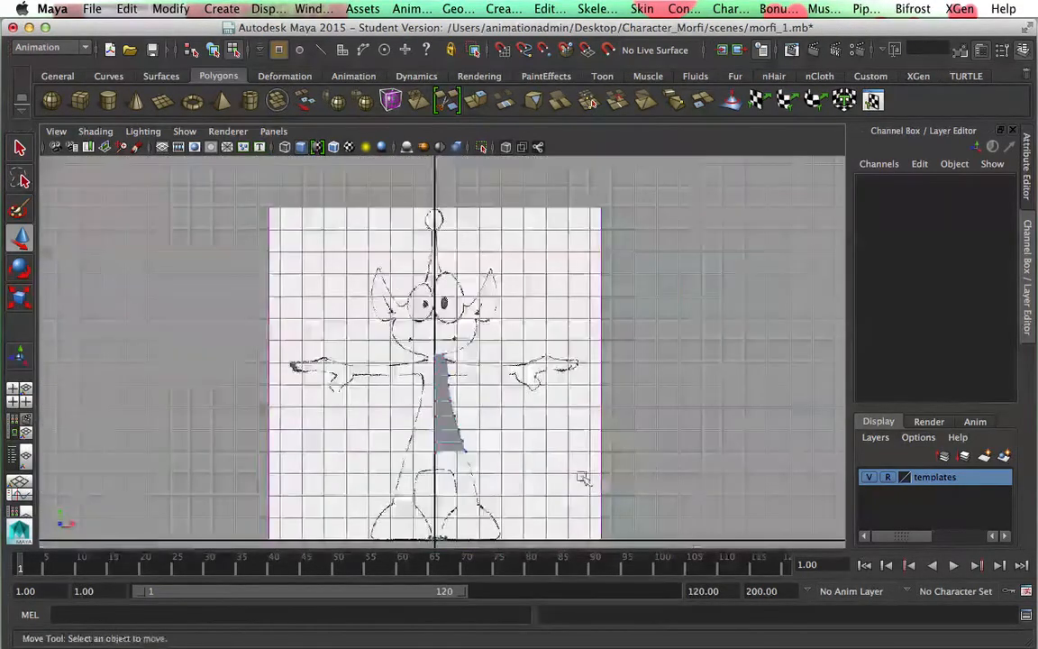
{"action": "key", "text": "space"}
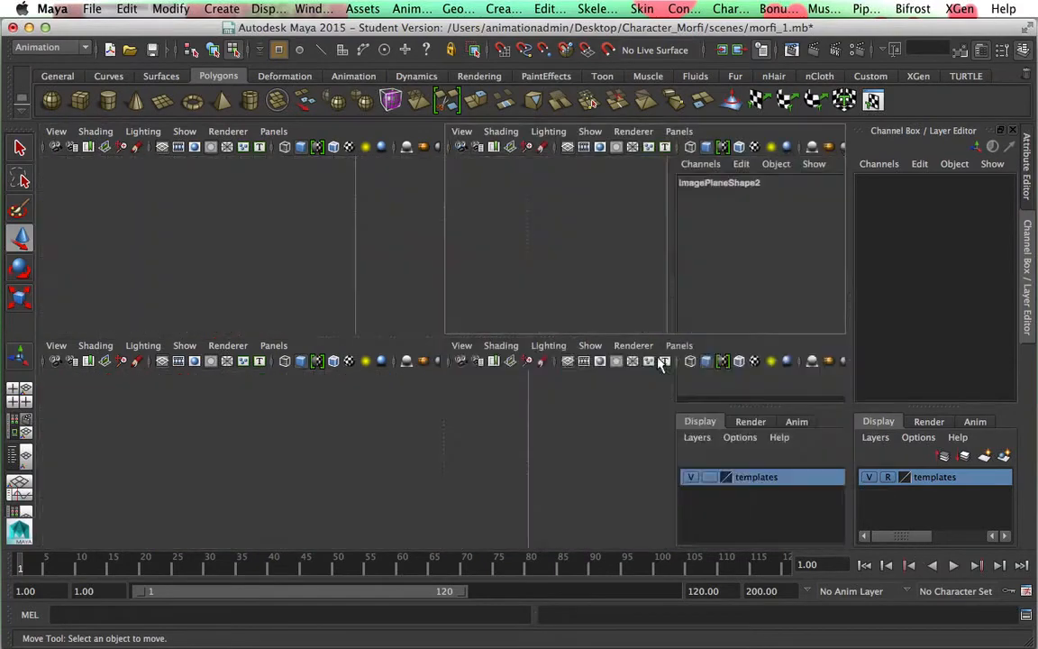
{"action": "key", "text": "space"}
{"action": "left_click_drag", "start_coordinate": [616, 422], "coordinate": [584, 436], "text": "alt"}
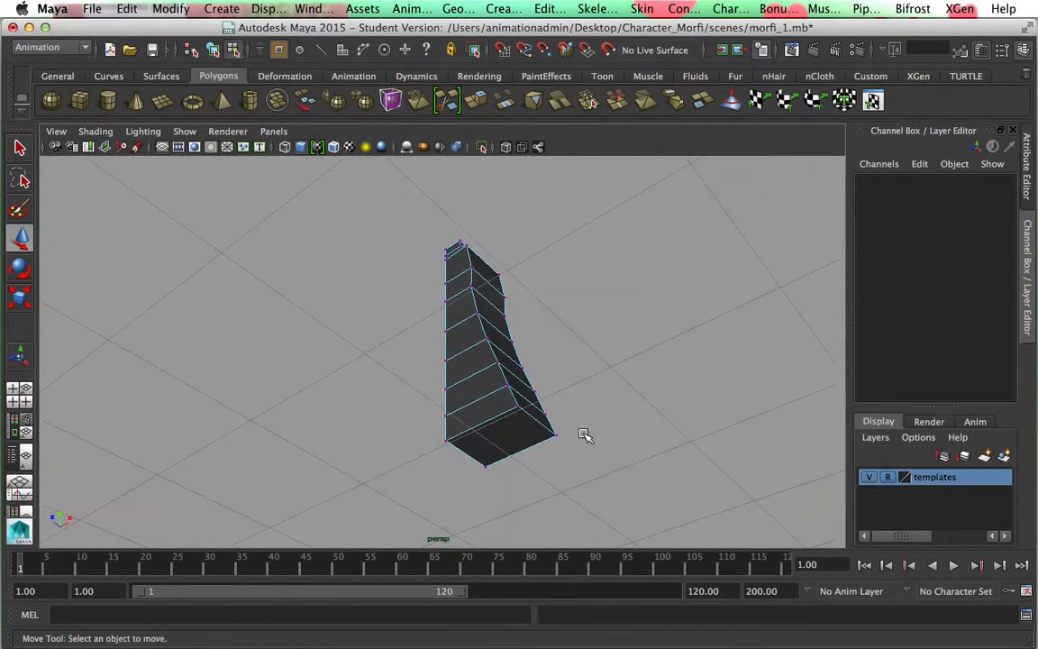
{"action": "right_click_drag", "start_coordinate": [514, 261], "coordinate": [523, 305]}
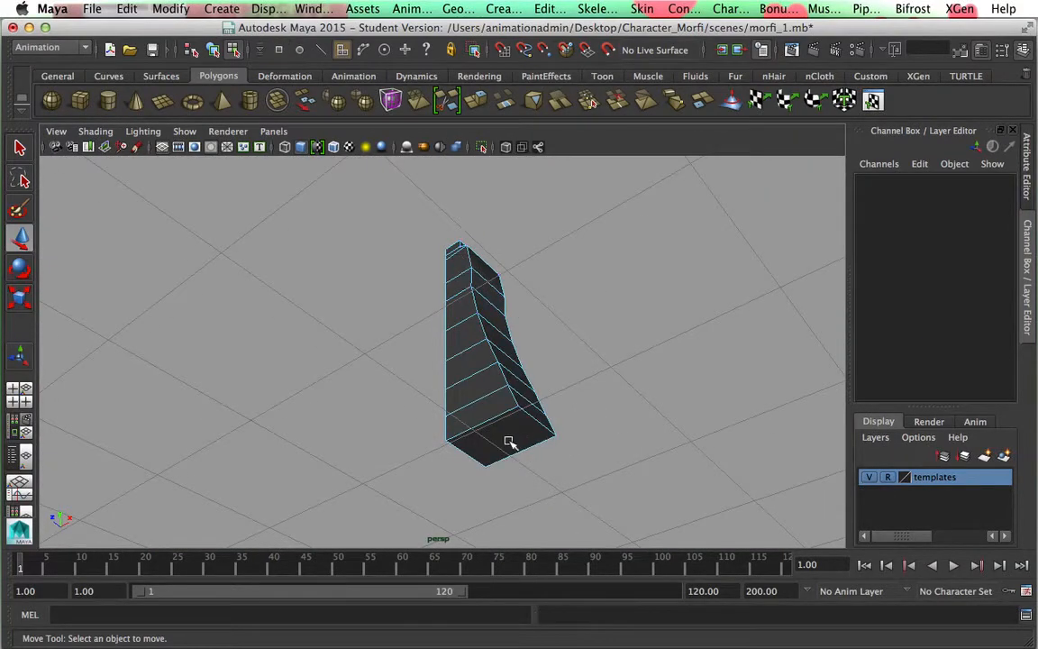
{"action": "left_click", "coordinate": [507, 443]}
Extrude the torso's bottom face downward in the front view to the crotch line, at Y about 3.22
{"action": "key", "text": "space"}
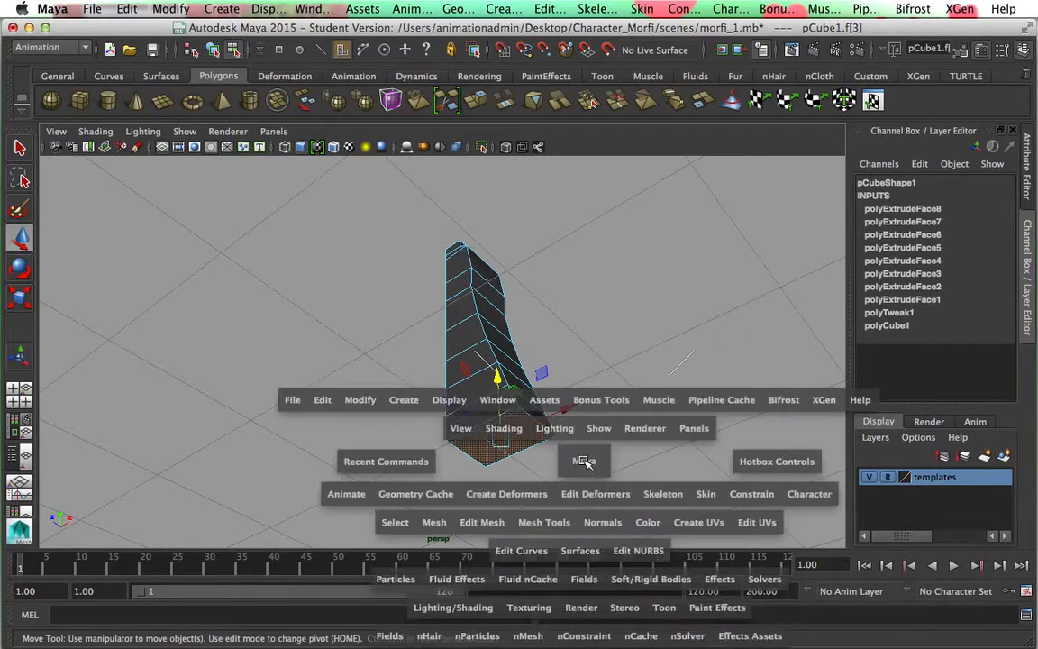
{"action": "key", "text": "space"}
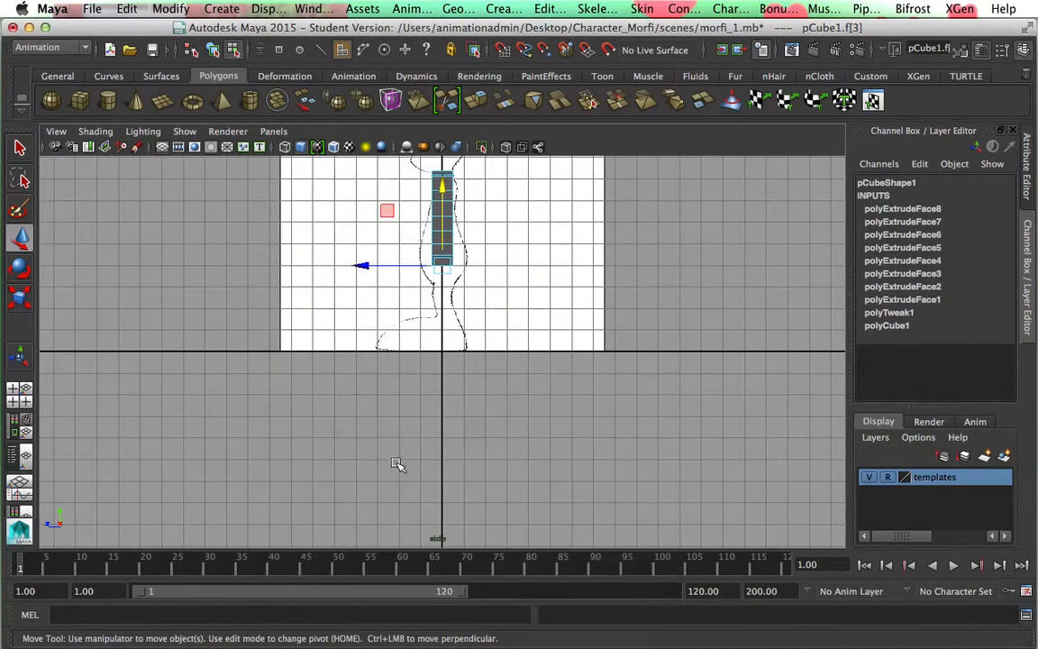
{"action": "key", "text": "space"}
{"action": "key", "text": "space"}
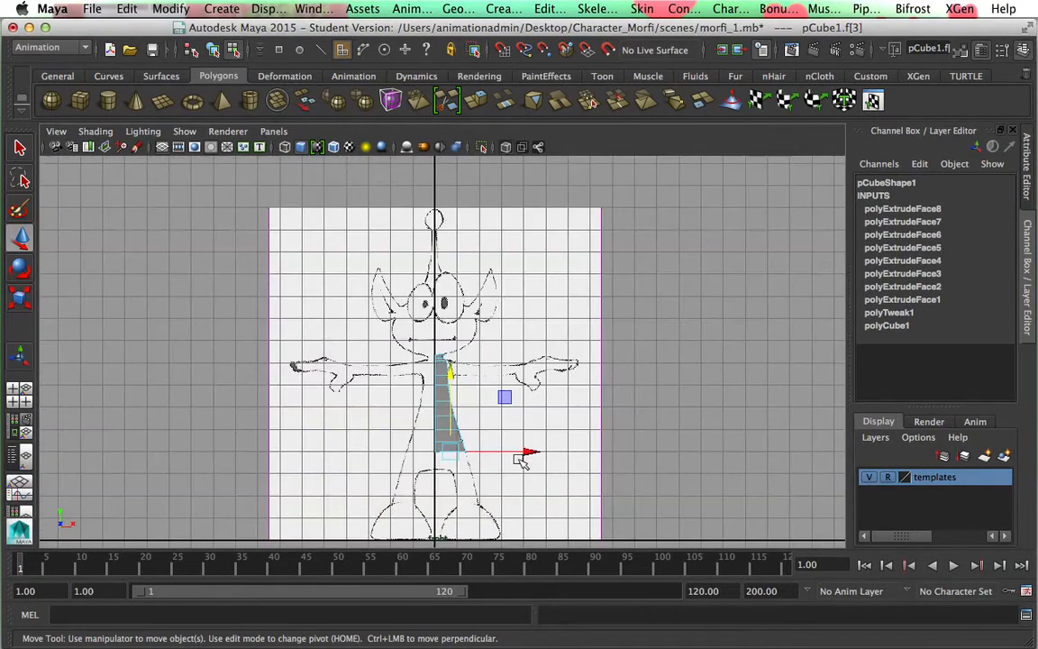
{"action": "scroll", "coordinate": [522, 473], "scroll_direction": "down", "scroll_amount": 2}
{"action": "scroll", "coordinate": [525, 479], "scroll_direction": "up", "scroll_amount": 10}
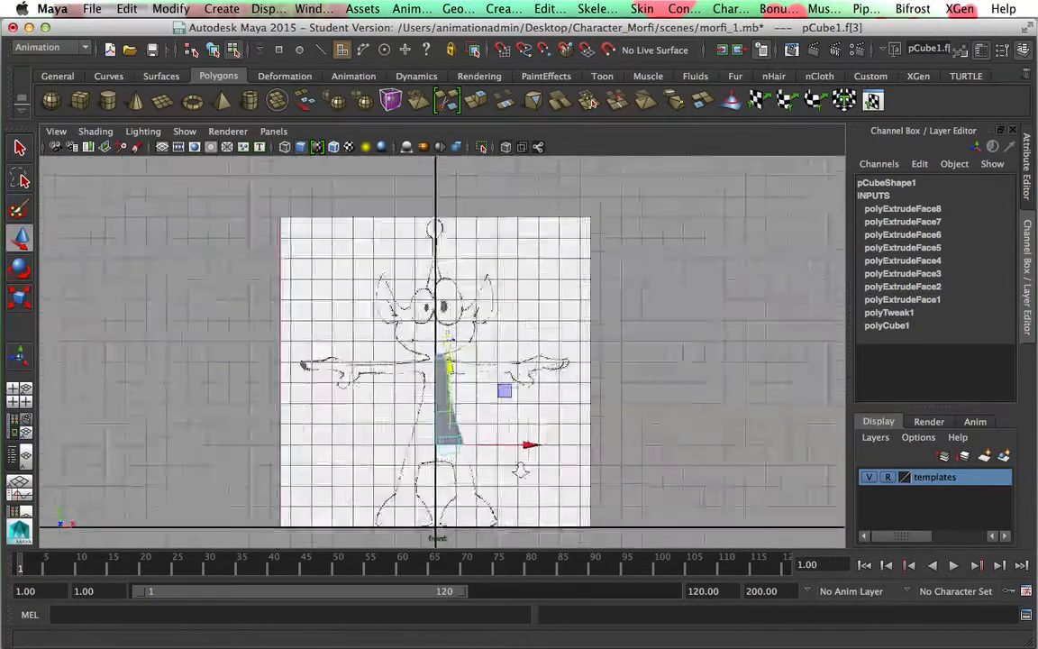
{"action": "middle_click_drag", "start_coordinate": [546, 470], "coordinate": [493, 197], "text": "alt"}
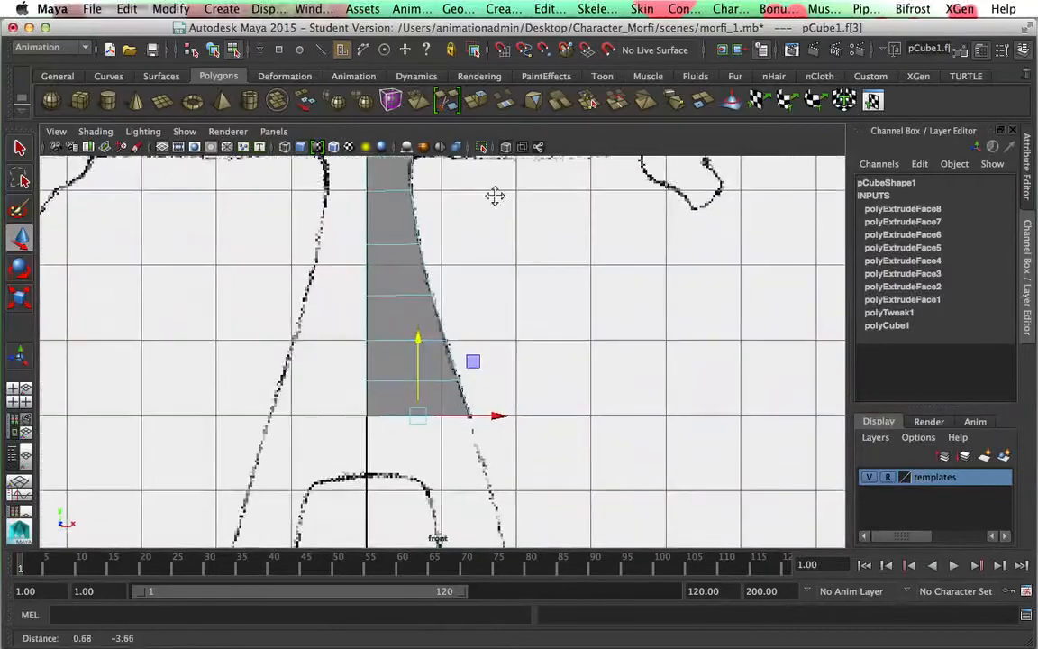
{"action": "left_click", "coordinate": [477, 115]}
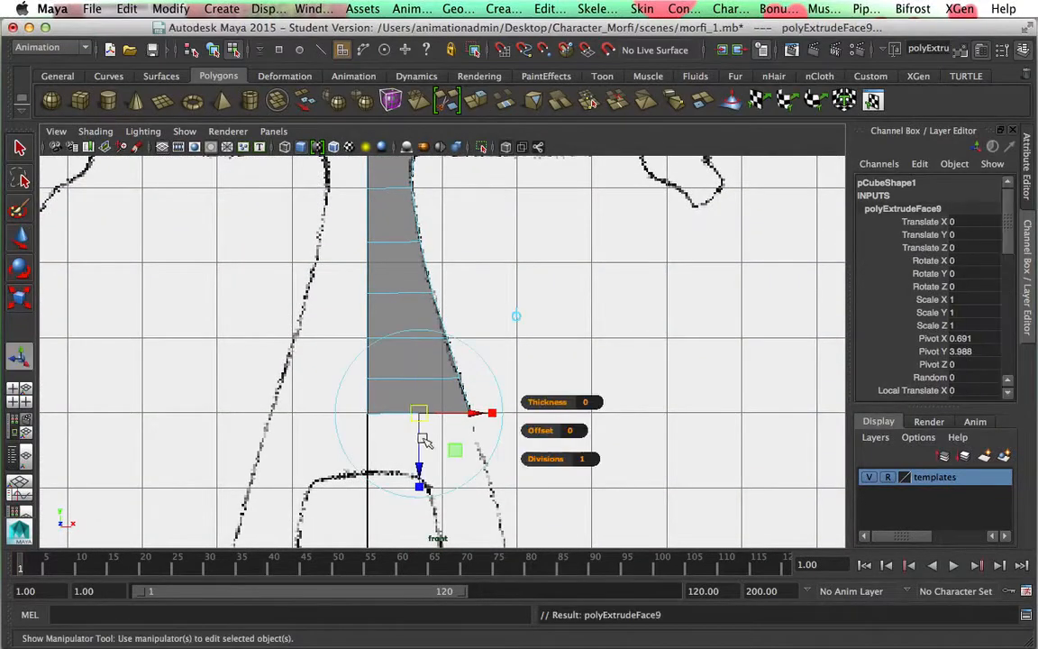
{"action": "left_click_drag", "start_coordinate": [418, 471], "coordinate": [420, 525]}
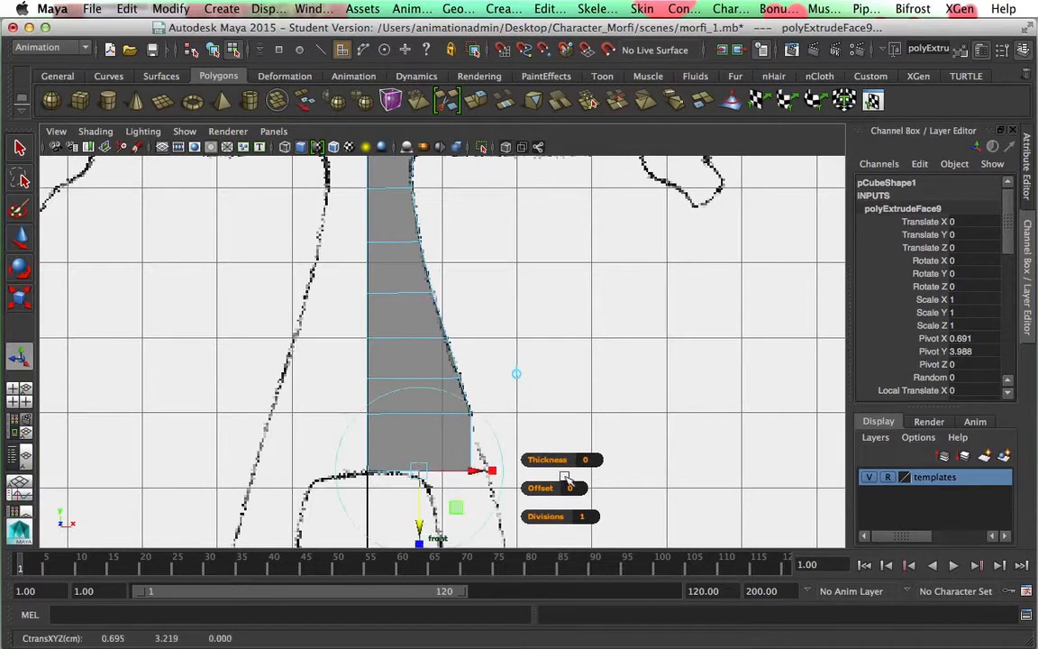
Return to vertex editing and move the new bottom row's outer vertices outward to the hip outline
{"action": "key", "text": "q"}
{"action": "right_click", "coordinate": [579, 414]}
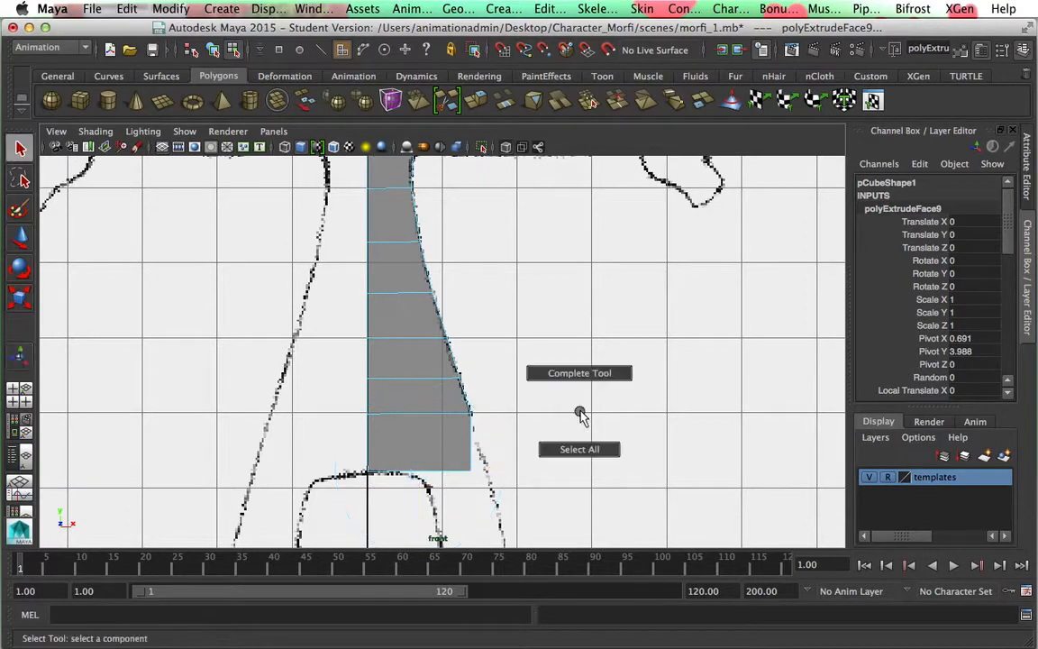
{"action": "right_click", "coordinate": [473, 441]}
{"action": "right_click_drag", "start_coordinate": [455, 451], "coordinate": [408, 263]}
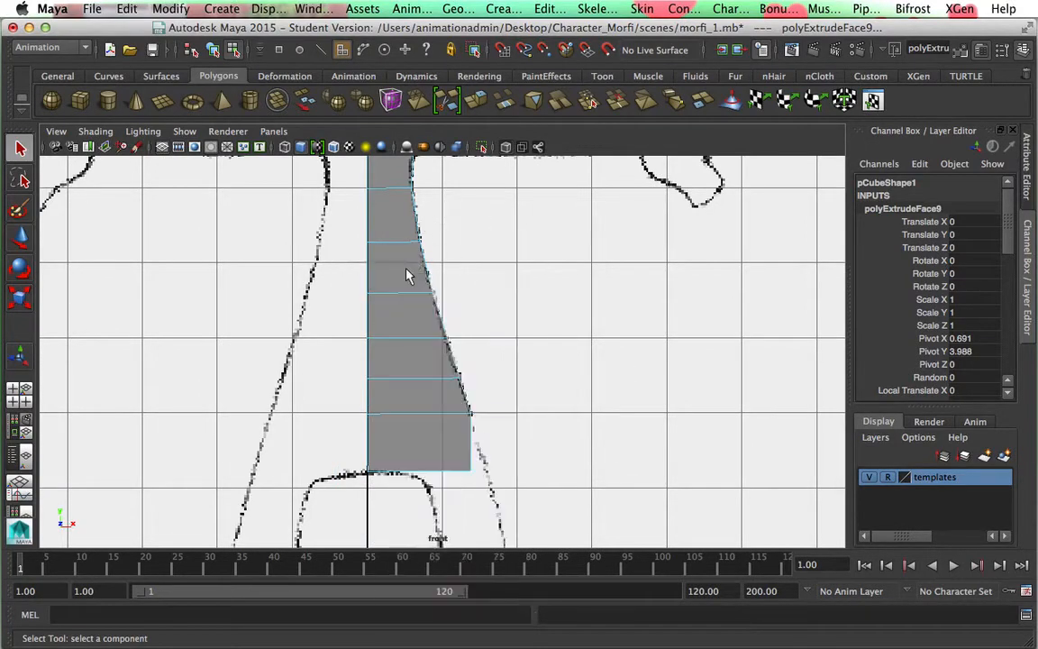
{"action": "left_click_drag", "start_coordinate": [447, 451], "coordinate": [509, 502]}
{"action": "key", "text": "w"}
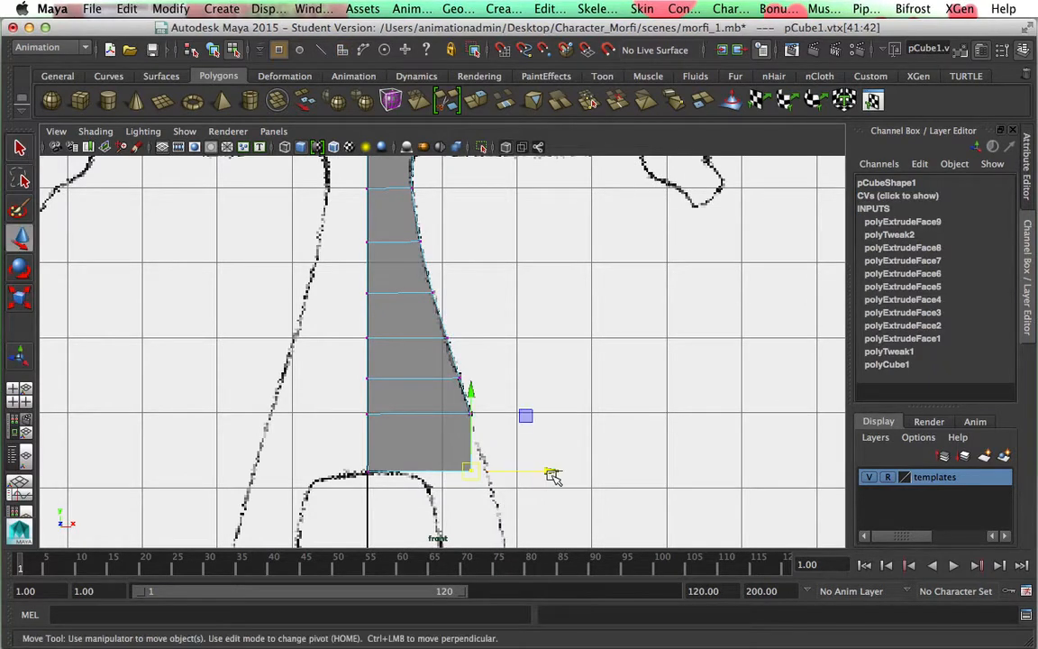
{"action": "left_click", "coordinate": [567, 471]}
{"action": "left_click_drag", "start_coordinate": [458, 458], "coordinate": [485, 481]}
{"action": "left_click_drag", "start_coordinate": [551, 474], "coordinate": [576, 471]}
Switch to an enlarged side view and frame the torso against the side reference drawing
{"action": "key", "text": "space"}
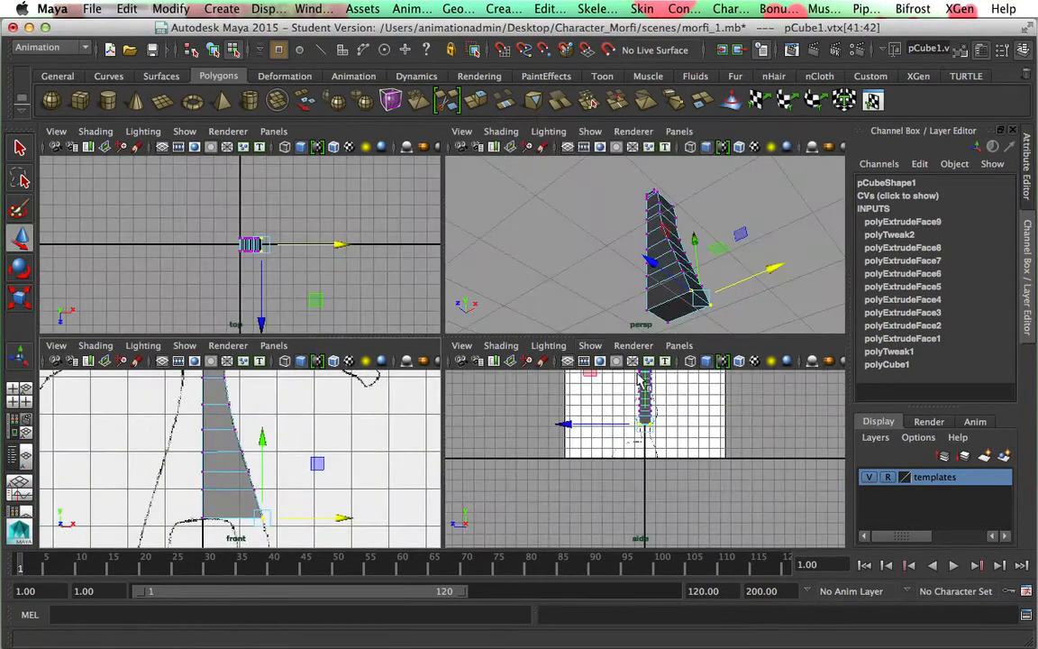
{"action": "key", "text": "space"}
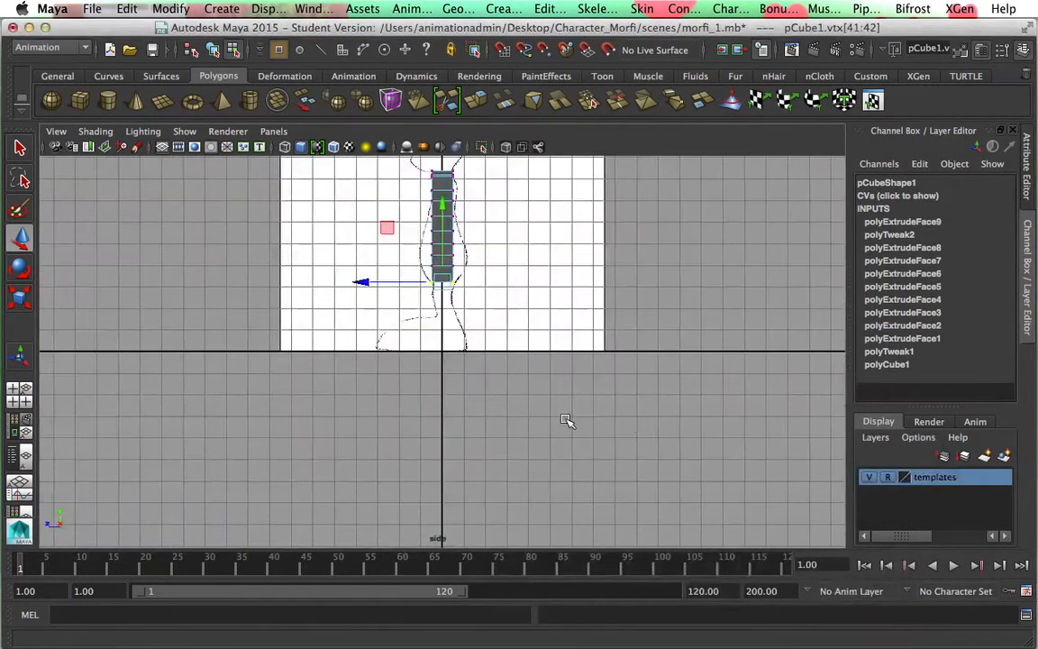
{"action": "key", "text": "f"}
{"action": "scroll", "coordinate": [613, 409], "scroll_direction": "down", "scroll_amount": 15}
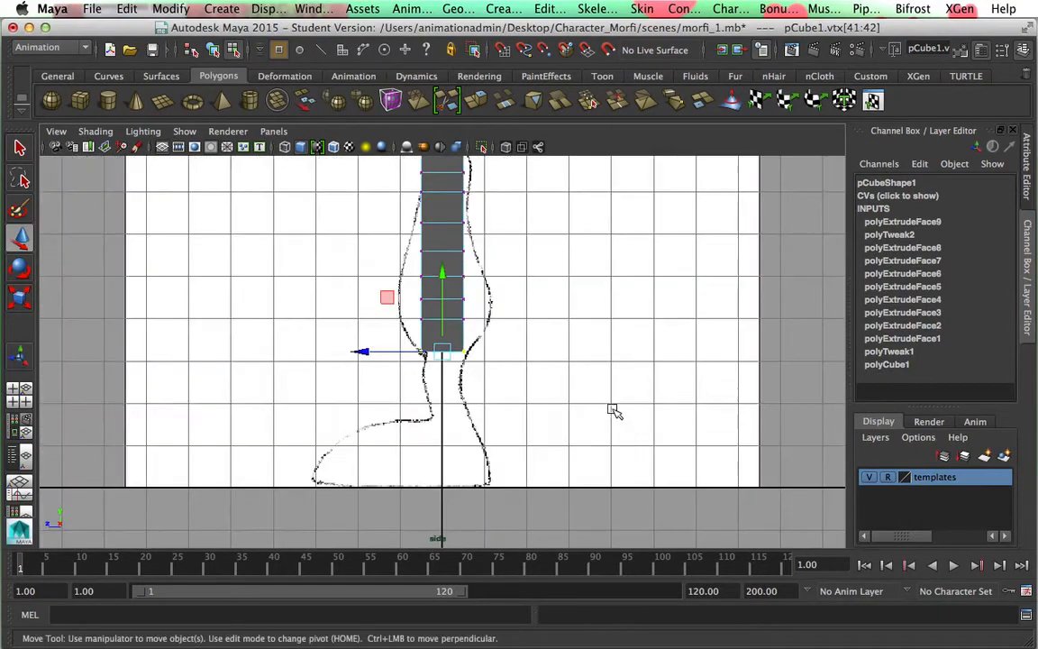
{"action": "scroll", "coordinate": [581, 421], "scroll_direction": "up", "scroll_amount": 8}
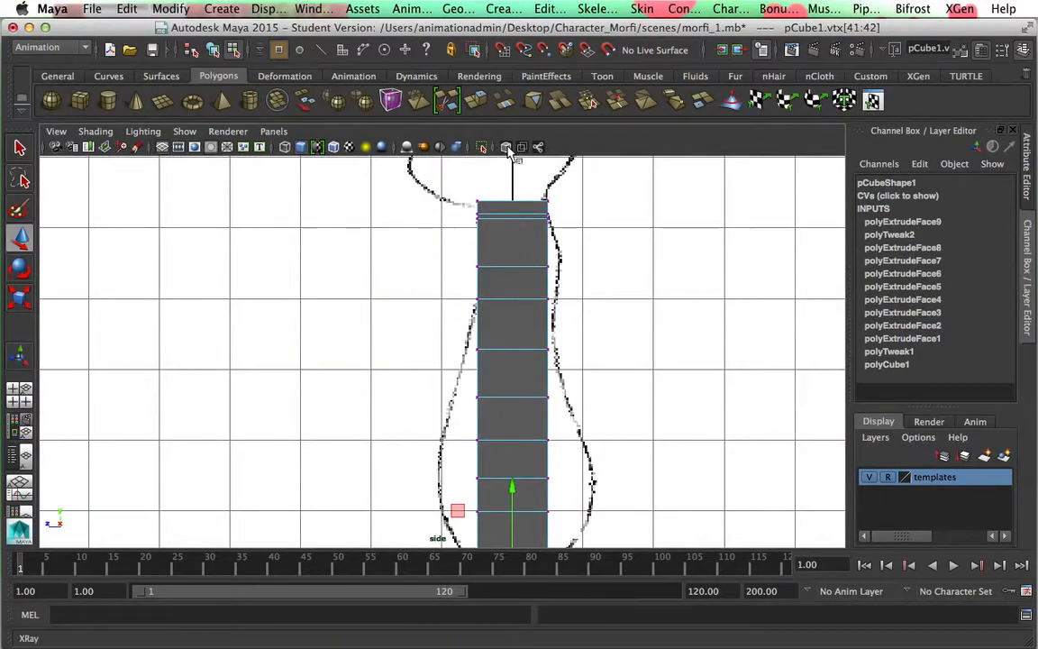
Return to object mode, select the torso mesh and turn on X-Ray shading in the side view
{"action": "left_click", "coordinate": [558, 316]}
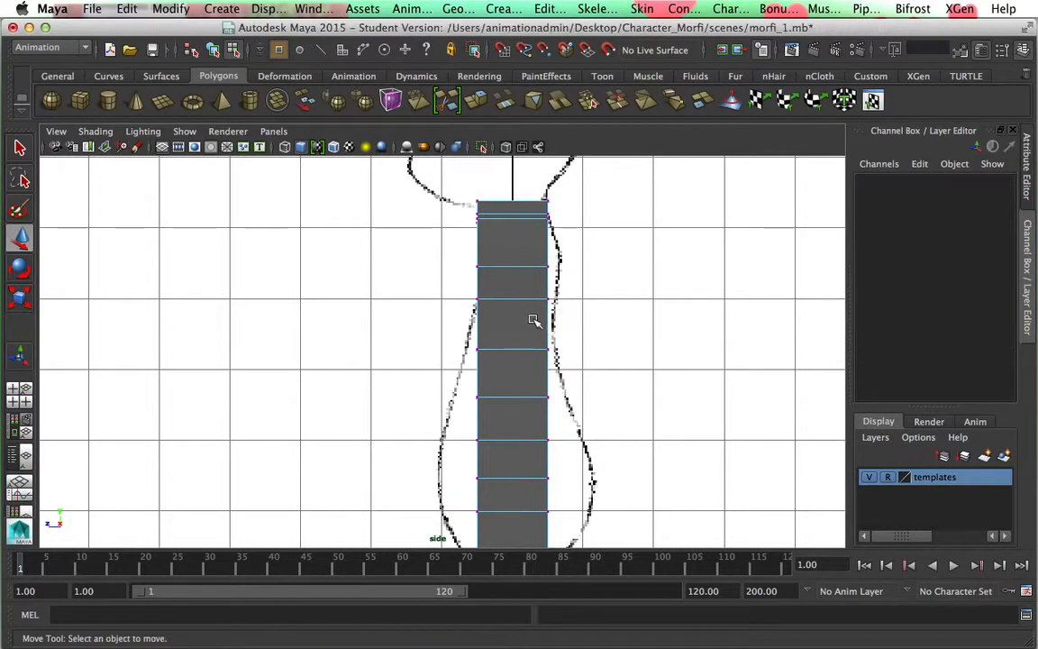
{"action": "right_click_drag", "start_coordinate": [528, 262], "coordinate": [596, 241]}
{"action": "left_click", "coordinate": [525, 304]}
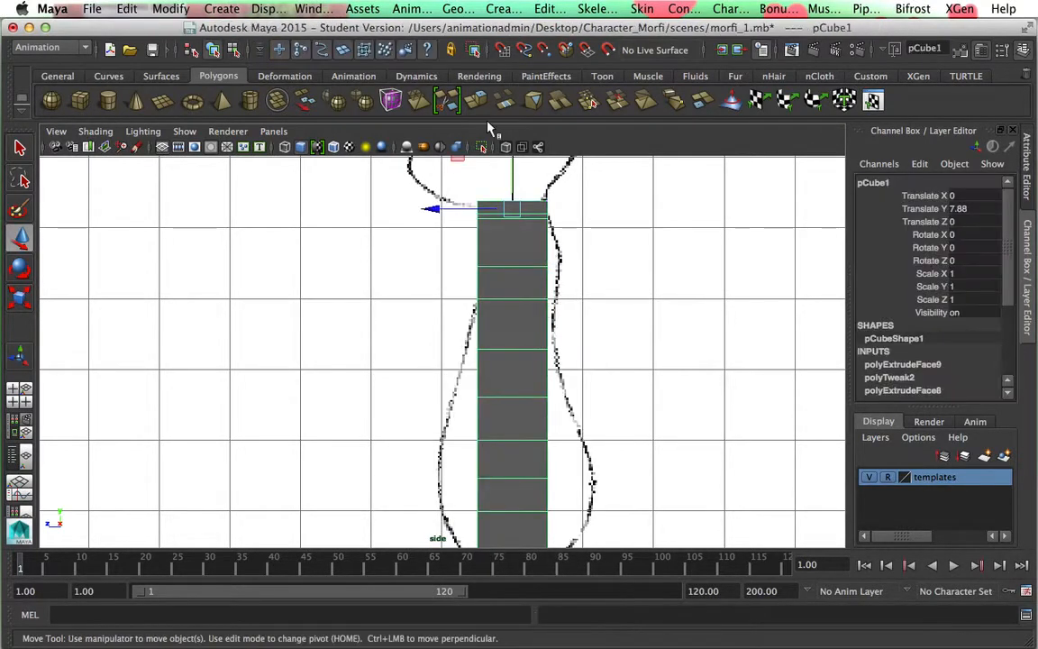
{"action": "left_click", "coordinate": [507, 147]}
{"action": "scroll", "coordinate": [574, 343], "scroll_direction": "up", "scroll_amount": 1}
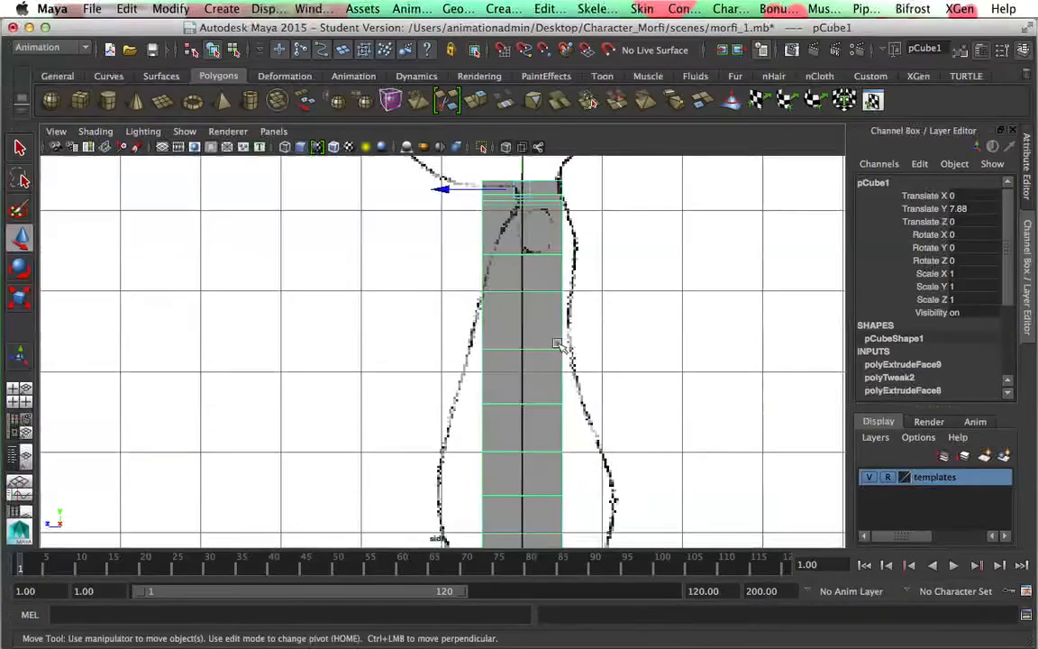
Frame the neck in the side view and switch the torso mesh to vertex selection
{"action": "scroll", "coordinate": [559, 342], "scroll_direction": "down", "scroll_amount": 3}
{"action": "middle_click_drag", "start_coordinate": [553, 338], "coordinate": [485, 411], "text": "alt"}
{"action": "scroll", "coordinate": [485, 412], "scroll_direction": "up", "scroll_amount": 3}
{"action": "scroll", "coordinate": [486, 412], "scroll_direction": "up", "scroll_amount": 2}
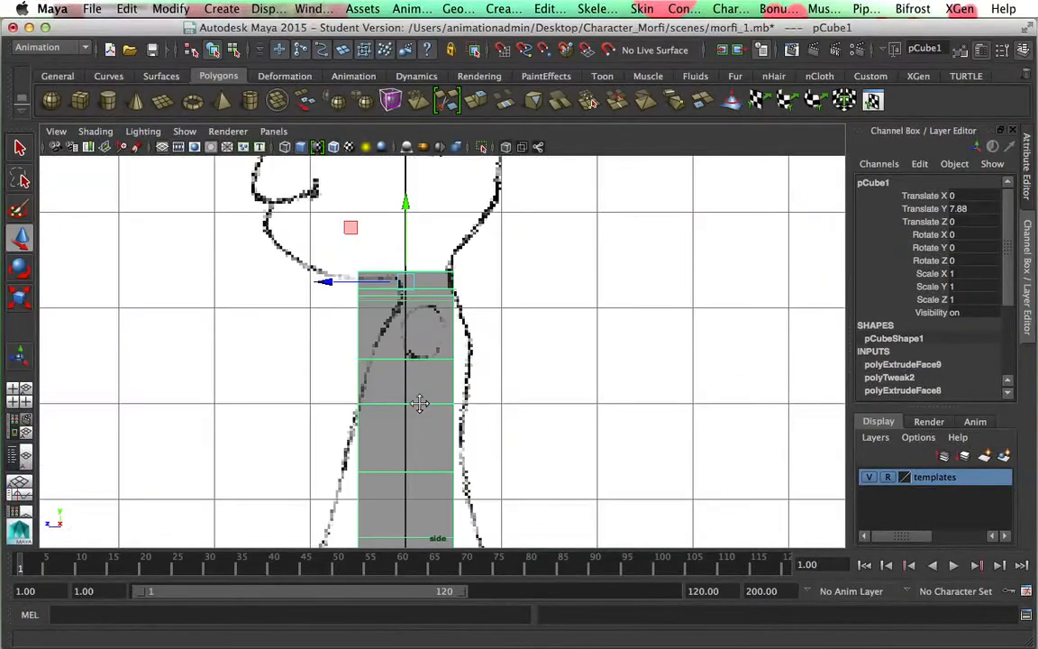
{"action": "middle_click_drag", "start_coordinate": [421, 406], "coordinate": [452, 393], "text": "alt"}
{"action": "right_click_drag", "start_coordinate": [412, 262], "coordinate": [351, 260]}
Try to move the front vertices of the upper neck rows together back toward the neck outline
{"action": "left_click_drag", "start_coordinate": [357, 236], "coordinate": [435, 296]}
{"action": "left_click_drag", "start_coordinate": [300, 272], "coordinate": [291, 271]}
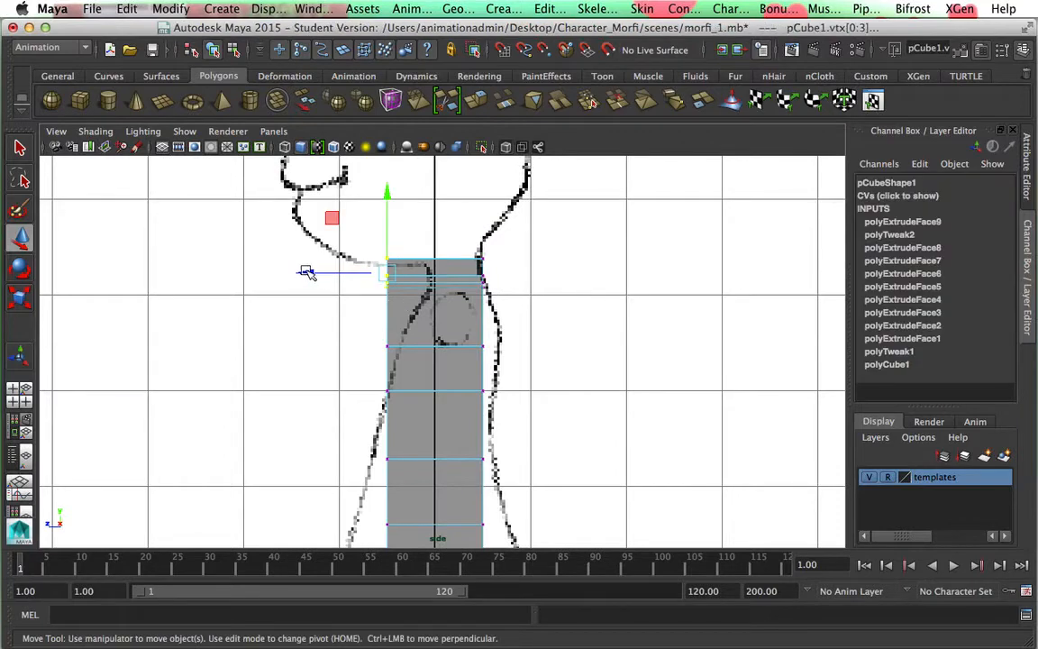
{"action": "key", "text": "super+z"}
{"action": "left_click_drag", "start_coordinate": [377, 245], "coordinate": [396, 293]}
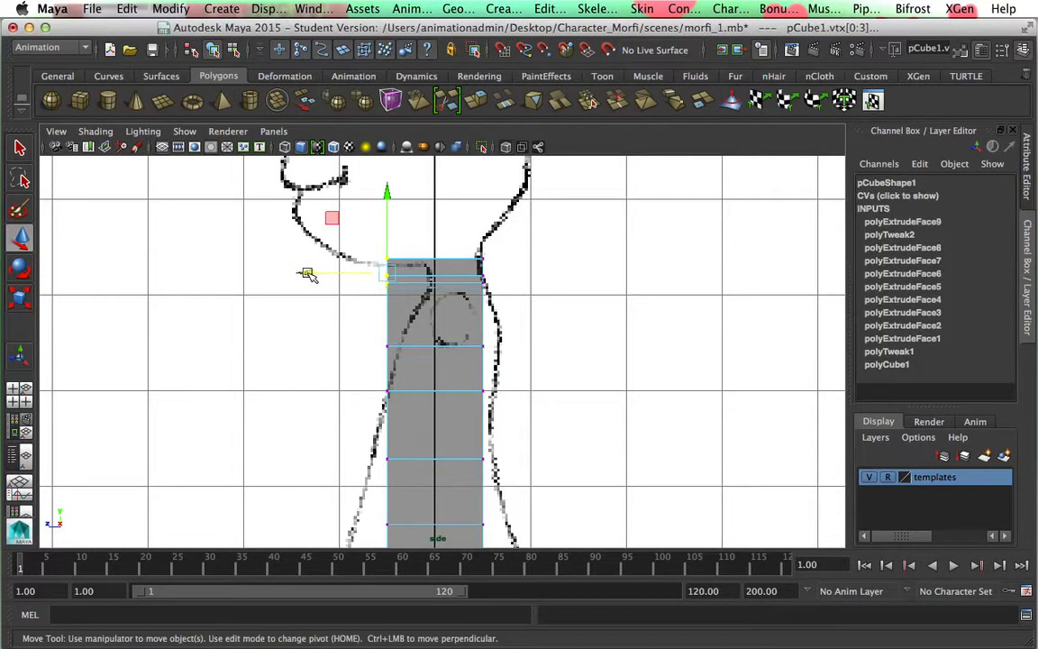
{"action": "left_click_drag", "start_coordinate": [311, 273], "coordinate": [345, 276]}
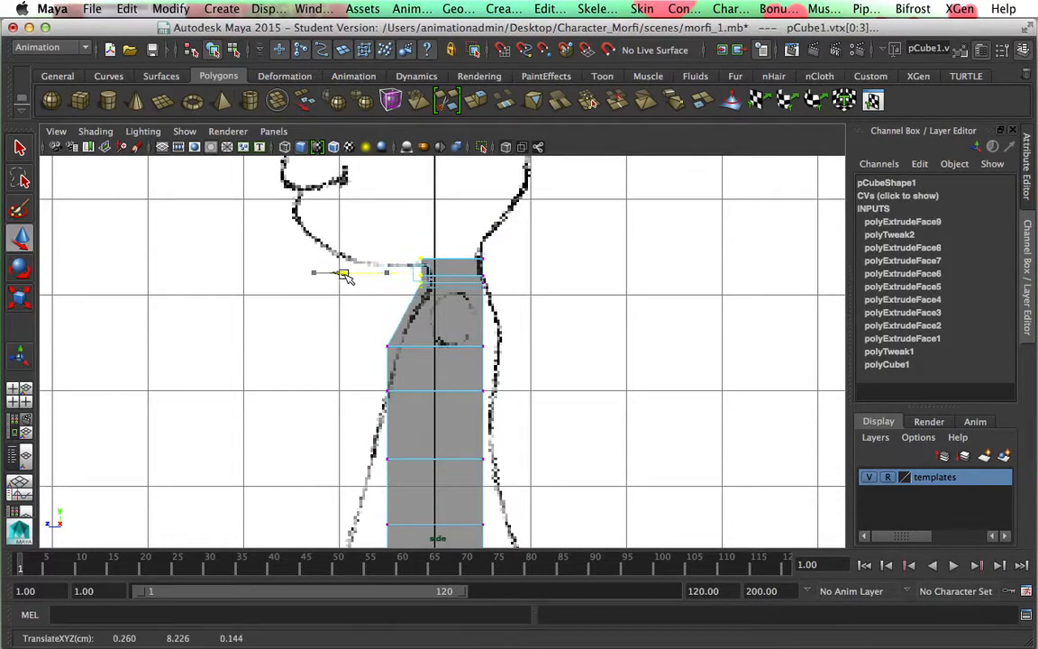
Try to lower the top row's front vertices to the chin line of the side reference
{"action": "scroll", "coordinate": [571, 366], "scroll_direction": "up", "scroll_amount": 5}
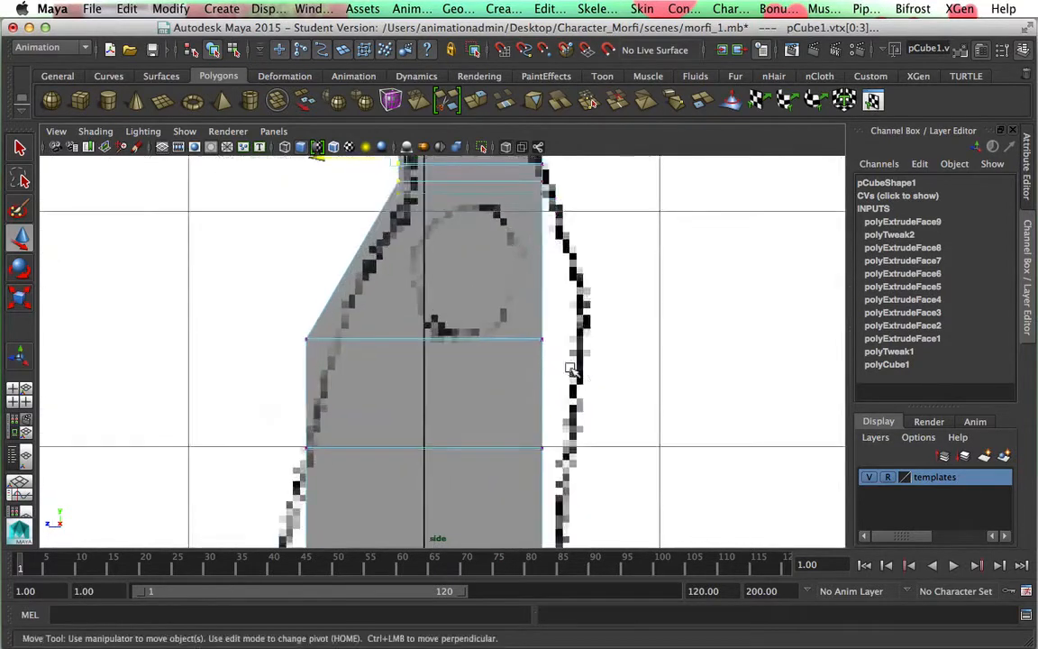
{"action": "middle_click_drag", "start_coordinate": [495, 325], "coordinate": [505, 554], "text": "alt"}
{"action": "left_click", "coordinate": [412, 318]}
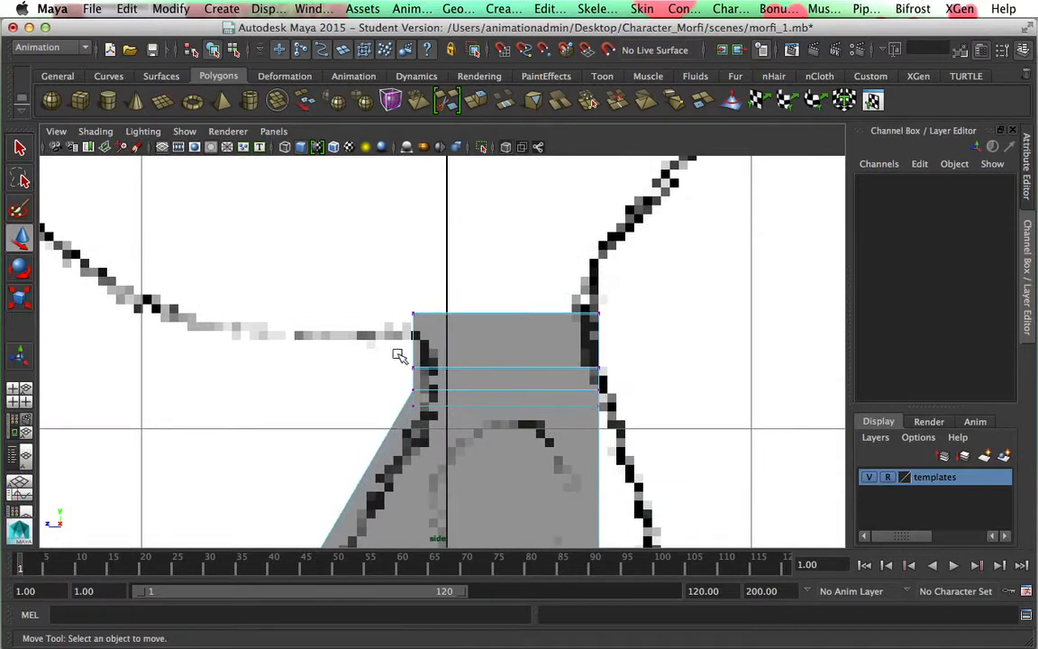
{"action": "left_click_drag", "start_coordinate": [400, 307], "coordinate": [427, 326]}
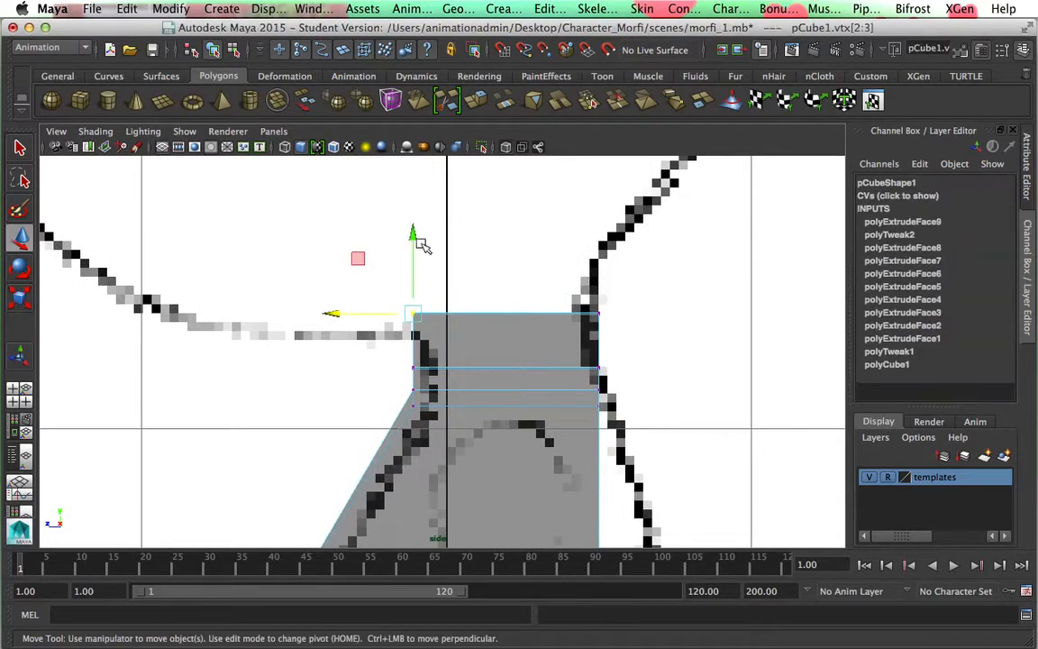
{"action": "left_click_drag", "start_coordinate": [413, 230], "coordinate": [418, 251]}
Try to shift the front vertices of the middle neck rows backward and nudge the front vertex below them forward
{"action": "left_click_drag", "start_coordinate": [404, 364], "coordinate": [435, 397]}
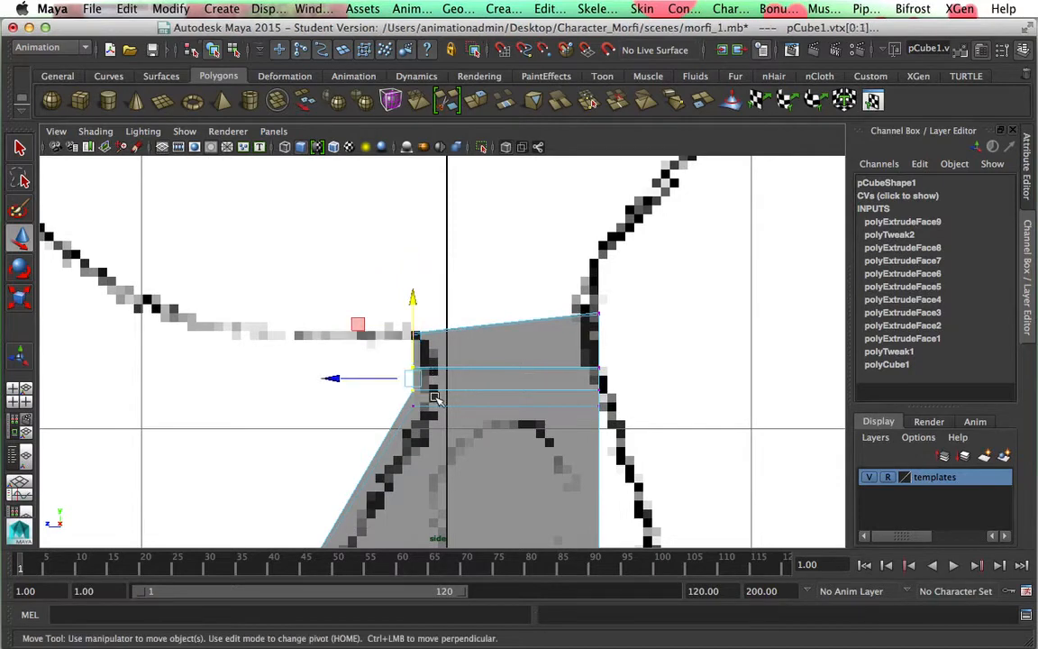
{"action": "left_click_drag", "start_coordinate": [335, 378], "coordinate": [342, 379]}
{"action": "middle_click_drag", "start_coordinate": [512, 461], "coordinate": [506, 320], "text": "alt"}
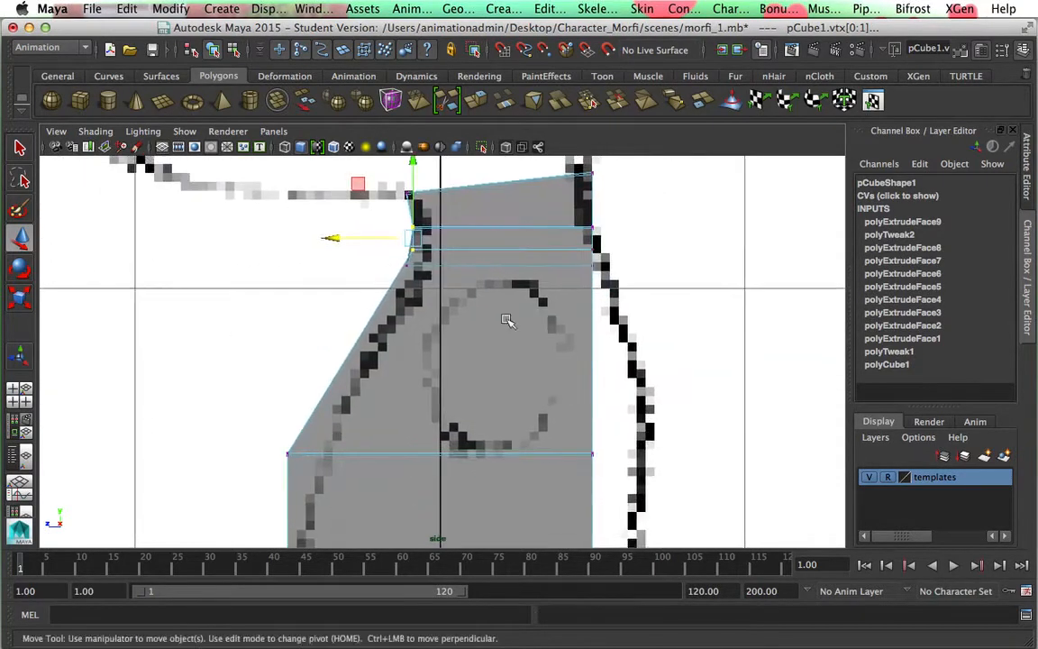
{"action": "left_click", "coordinate": [412, 266]}
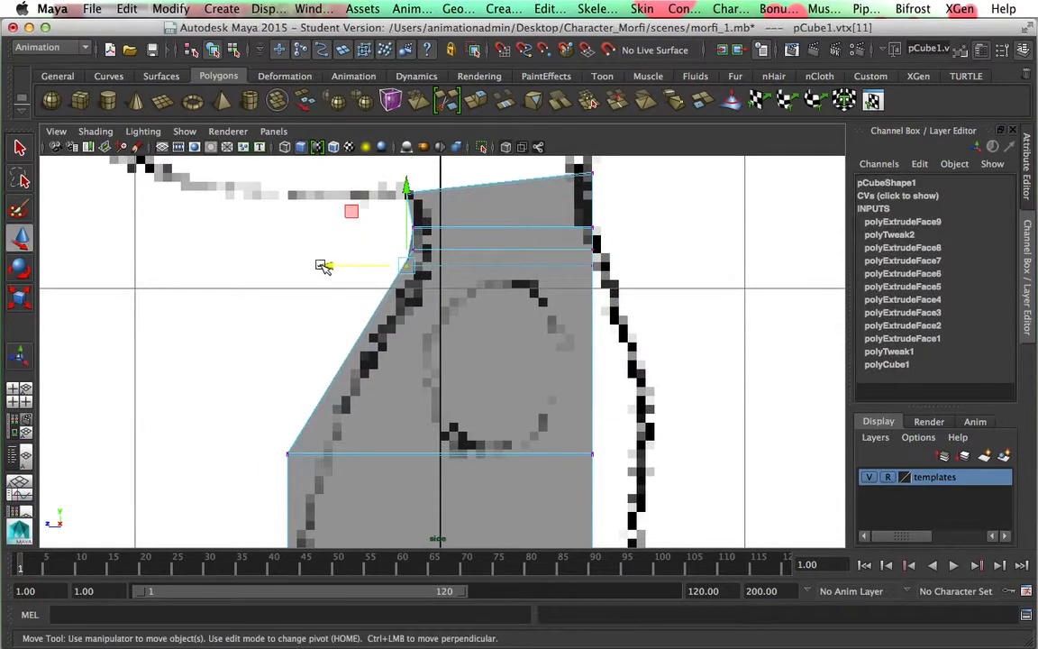
{"action": "left_click_drag", "start_coordinate": [323, 267], "coordinate": [320, 267]}
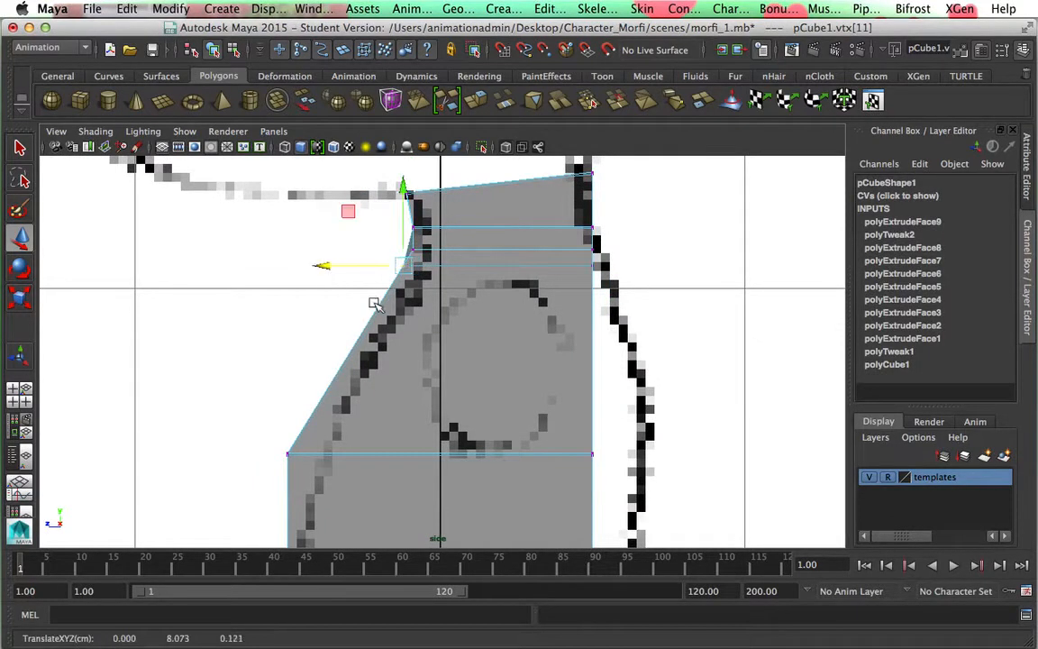
Undo the front neck vertex moves back to the straight front edge
{"action": "key", "text": "ctrl+z"}
{"action": "key", "text": "ctrl+z"}
{"action": "key", "text": "ctrl+z"}
{"action": "key", "text": "ctrl+z"}
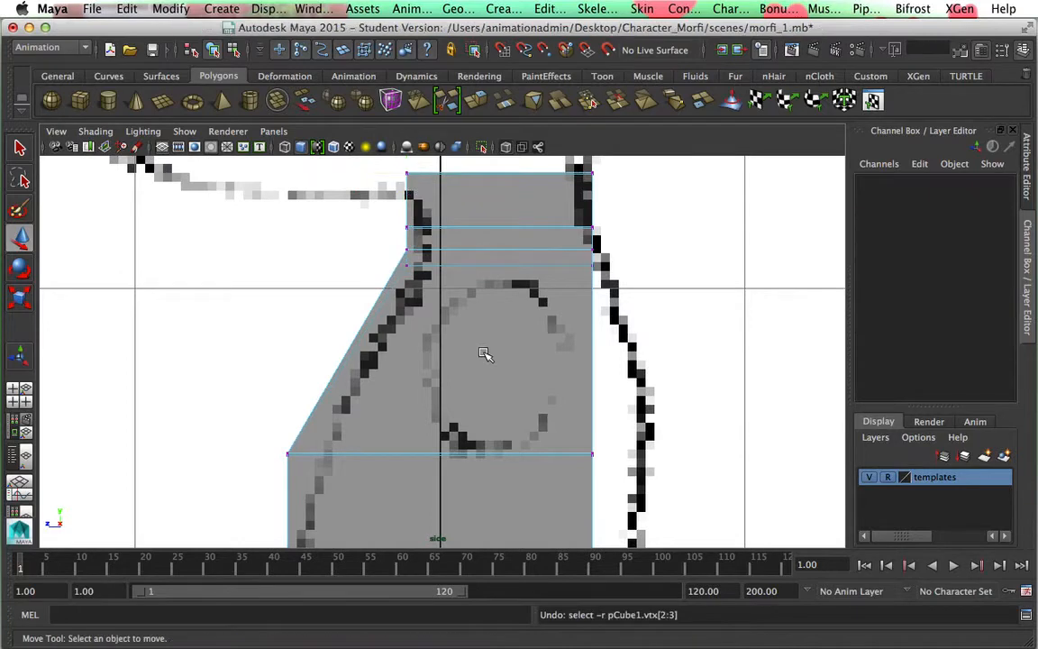
{"action": "key", "text": "ctrl+z"}
{"action": "key", "text": "ctrl+z"}
{"action": "middle_click_drag", "start_coordinate": [460, 346], "coordinate": [503, 429], "text": "alt"}
{"action": "left_click", "coordinate": [210, 355]}
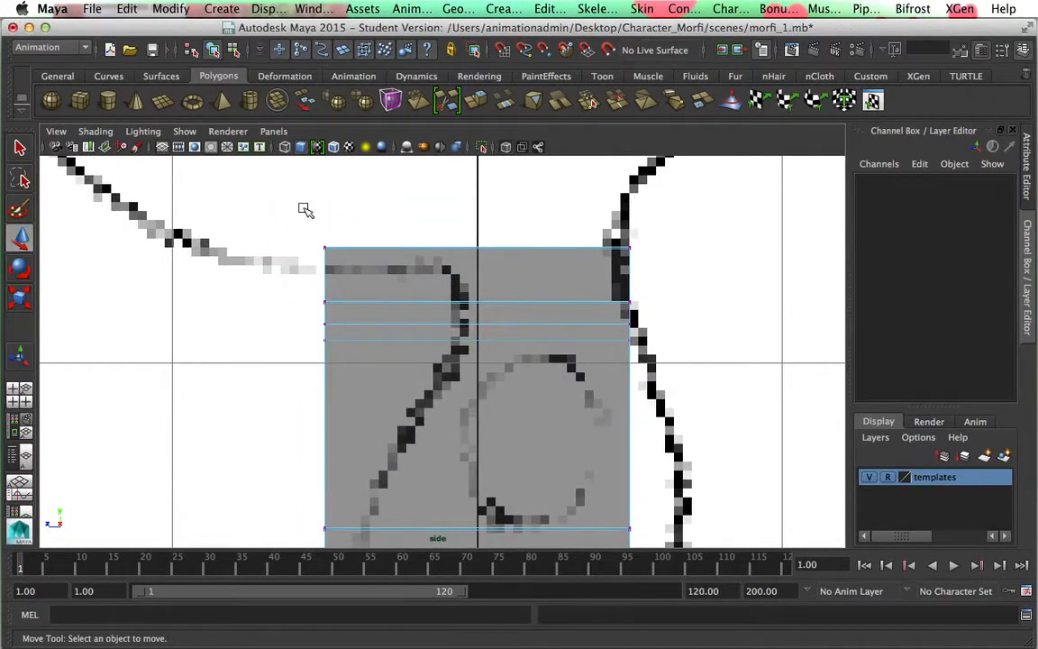
{"action": "left_click_drag", "start_coordinate": [358, 353], "coordinate": [366, 358]}
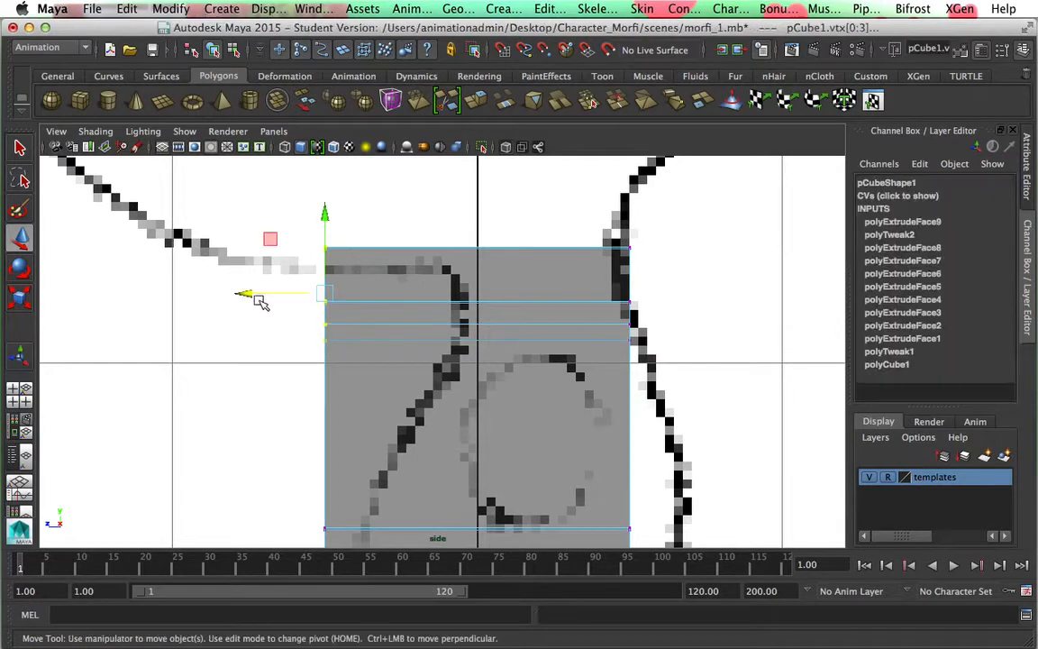
{"action": "left_click_drag", "start_coordinate": [255, 296], "coordinate": [241, 342]}
{"action": "left_click", "coordinate": [295, 363]}
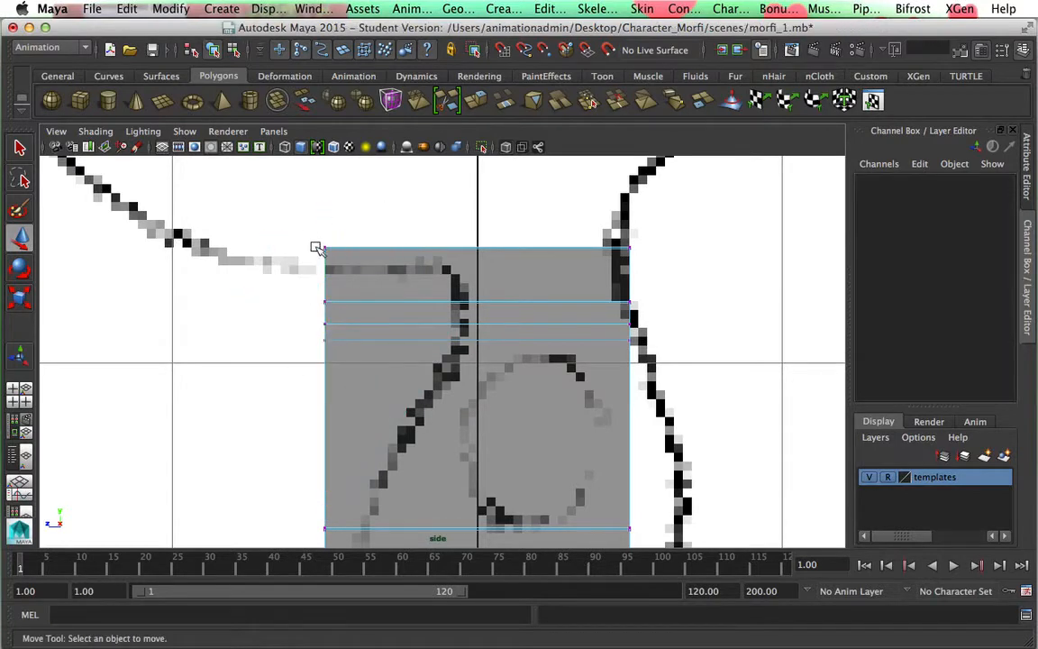
Move the top row's front vertices back to the neck outline and lower them to the chin line
{"action": "left_click_drag", "start_coordinate": [316, 245], "coordinate": [330, 262]}
{"action": "left_click_drag", "start_coordinate": [246, 248], "coordinate": [369, 248]}
{"action": "left_click_drag", "start_coordinate": [452, 174], "coordinate": [460, 200]}
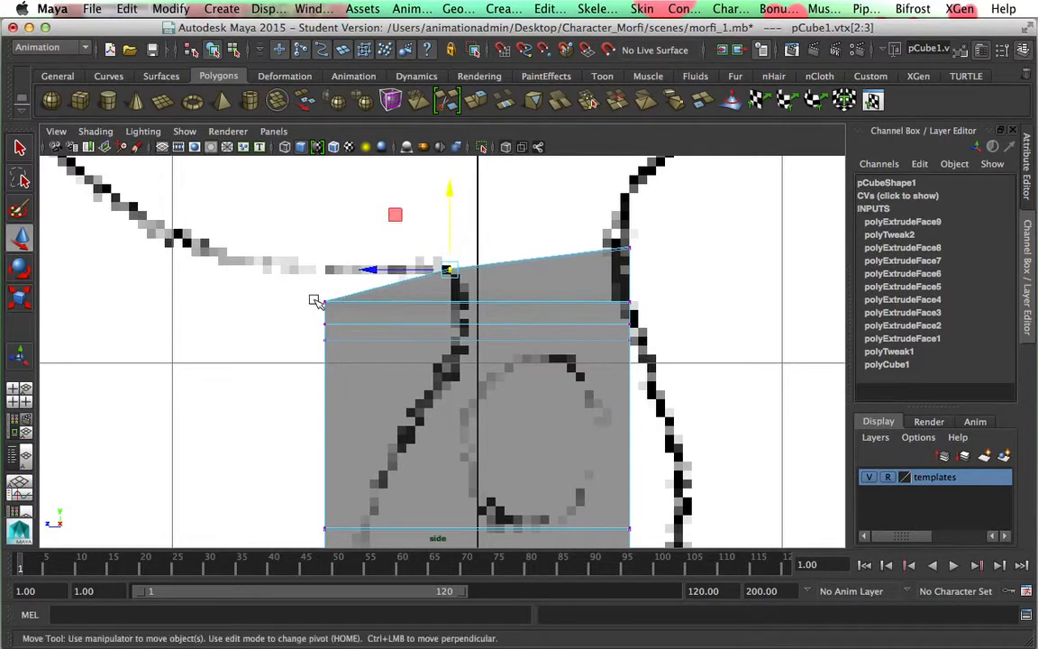
Try to move the front vertices of the rows below the neck's top edge back to the neck outline, row by row
{"action": "left_click_drag", "start_coordinate": [310, 290], "coordinate": [335, 312]}
{"action": "left_click_drag", "start_coordinate": [246, 306], "coordinate": [369, 308]}
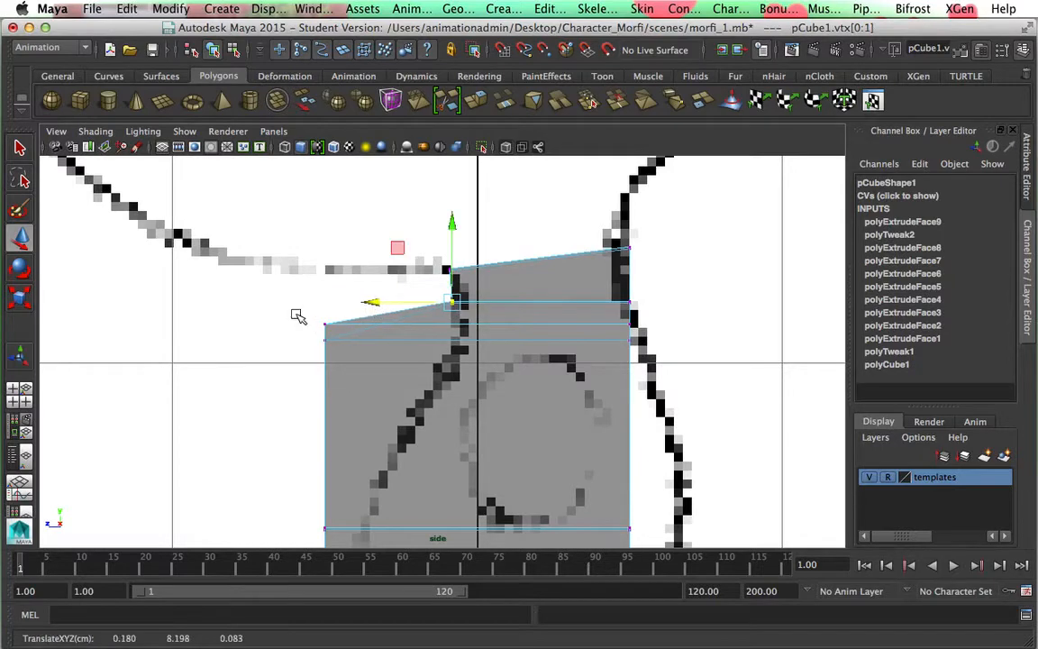
{"action": "left_click", "coordinate": [328, 327]}
{"action": "left_click_drag", "start_coordinate": [245, 326], "coordinate": [369, 322]}
{"action": "left_click", "coordinate": [323, 341]}
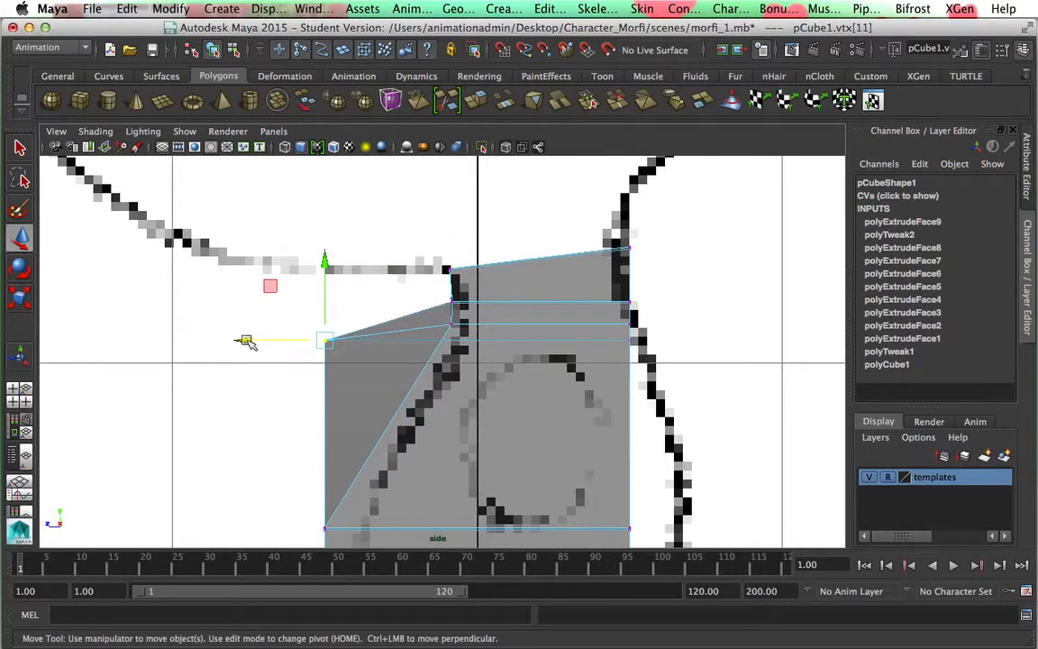
{"action": "left_click_drag", "start_coordinate": [245, 340], "coordinate": [363, 352]}
Undo the front vertex moves on the rows below the neck's top edge, keeping the top row's new position
{"action": "key", "text": "ctrl+z"}
{"action": "key", "text": "ctrl+z"}
{"action": "key", "text": "ctrl+z"}
{"action": "key", "text": "ctrl+z"}
{"action": "key", "text": "ctrl+z"}
{"action": "key", "text": "ctrl+z"}
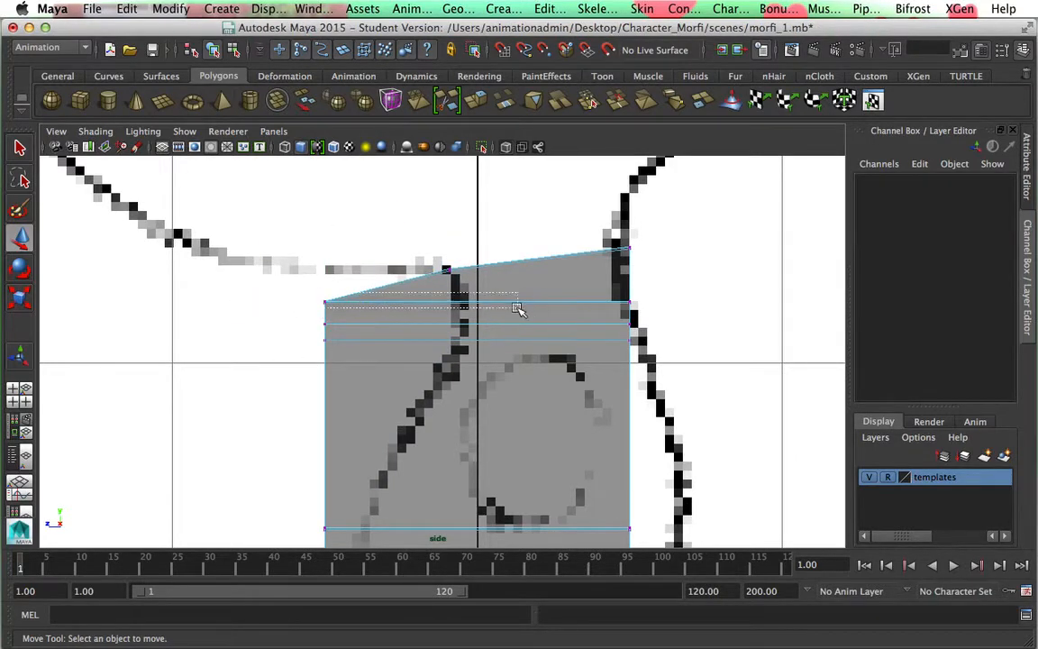
{"action": "left_click_drag", "start_coordinate": [595, 314], "coordinate": [656, 313]}
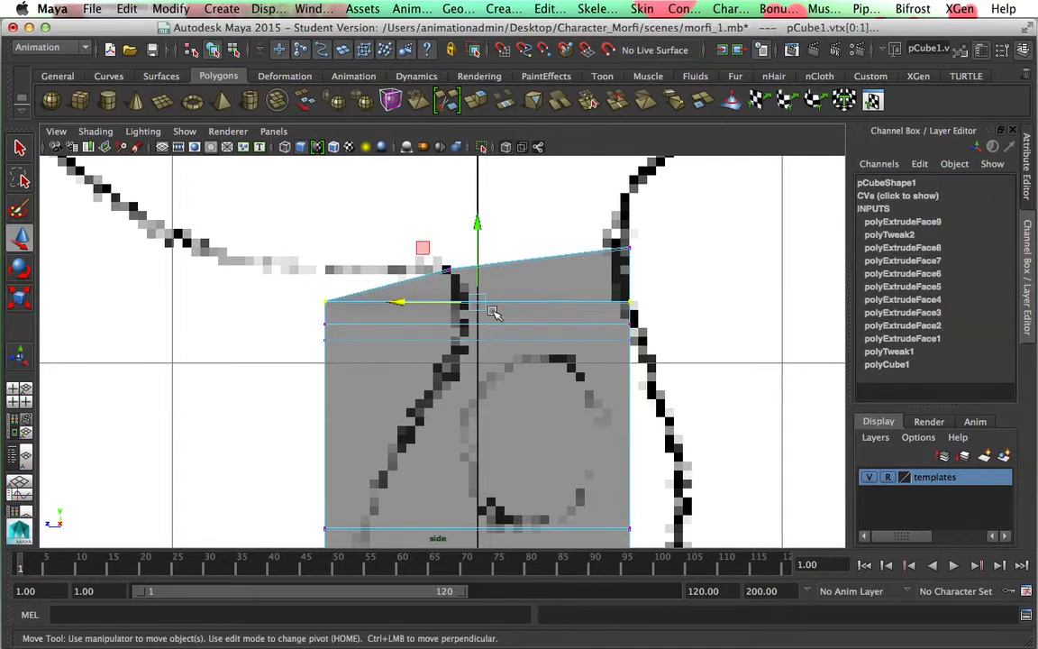
{"action": "key", "text": "r"}
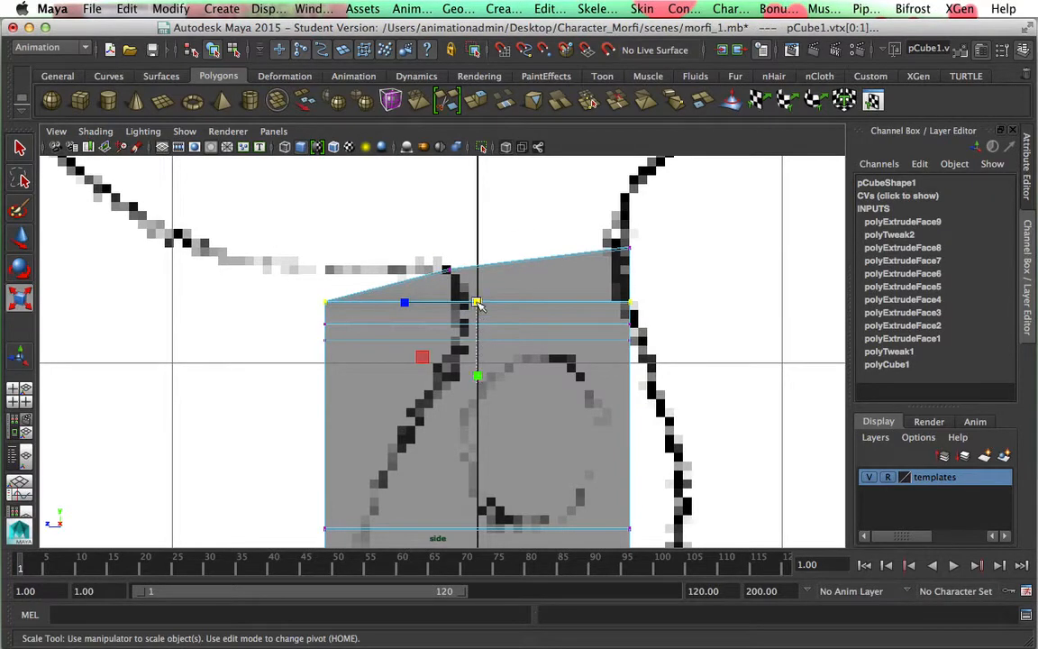
{"action": "left_click", "coordinate": [678, 302]}
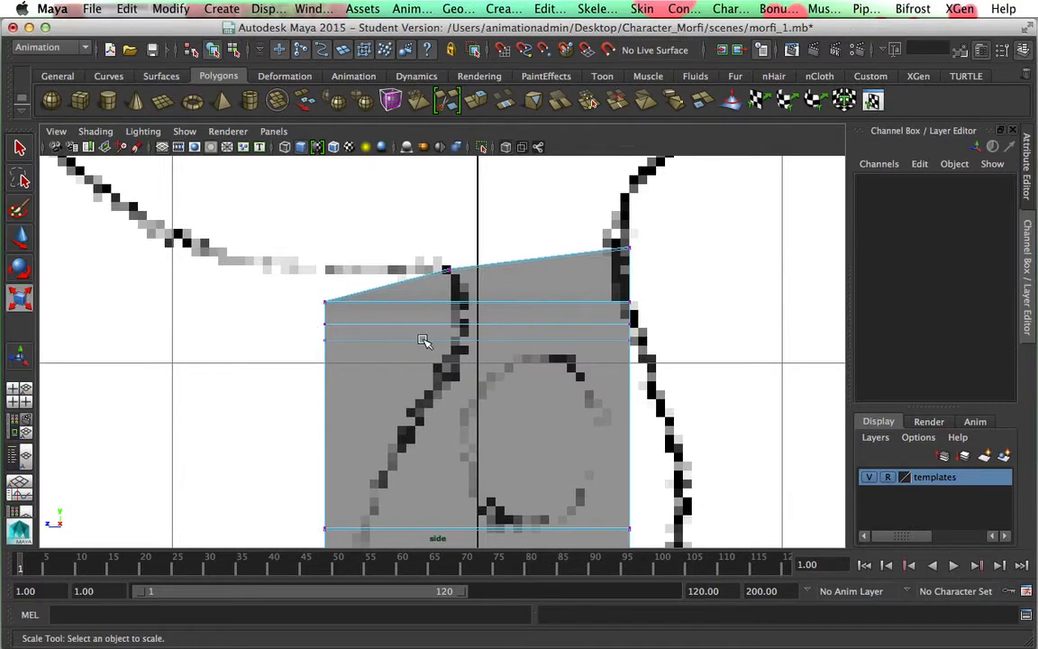
Select the two front vertices of the row just below the neck's top edge with the Move tool active
{"action": "scroll", "coordinate": [423, 341], "scroll_direction": "down", "scroll_amount": 5}
{"action": "scroll", "coordinate": [423, 343], "scroll_direction": "up", "scroll_amount": 4}
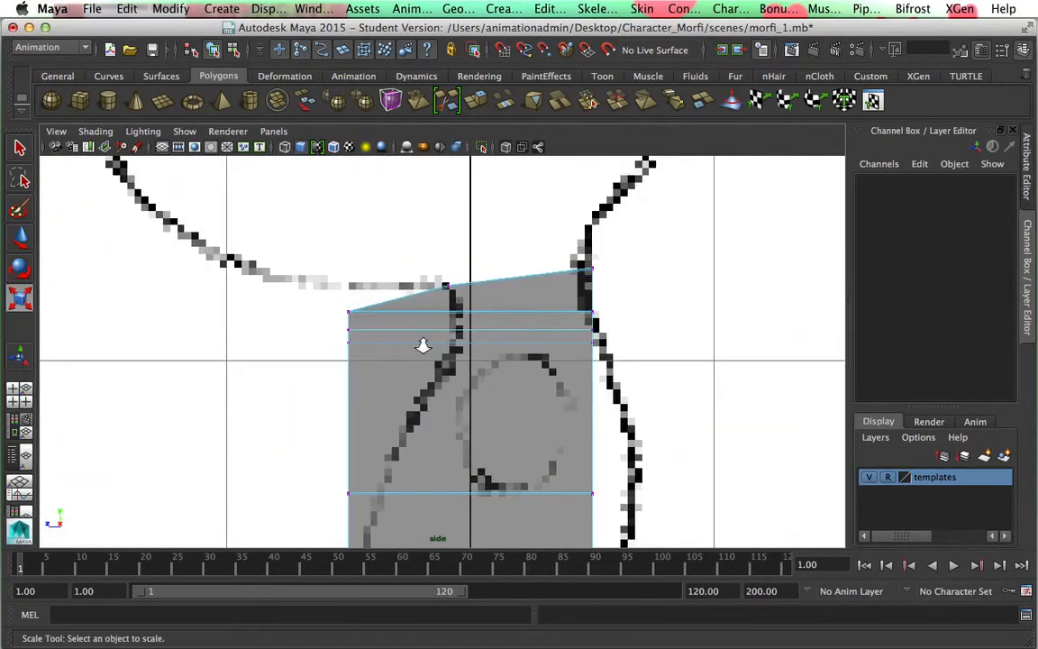
{"action": "scroll", "coordinate": [423, 346], "scroll_direction": "up", "scroll_amount": 4}
{"action": "scroll", "coordinate": [423, 346], "scroll_direction": "up", "scroll_amount": 1}
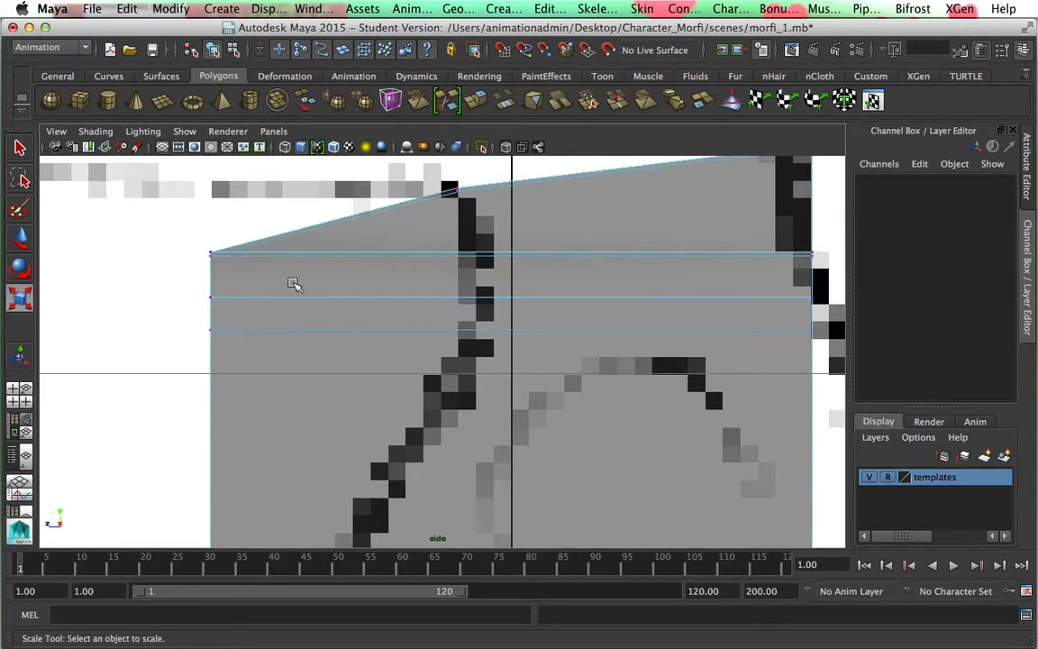
{"action": "left_click_drag", "start_coordinate": [238, 270], "coordinate": [249, 277]}
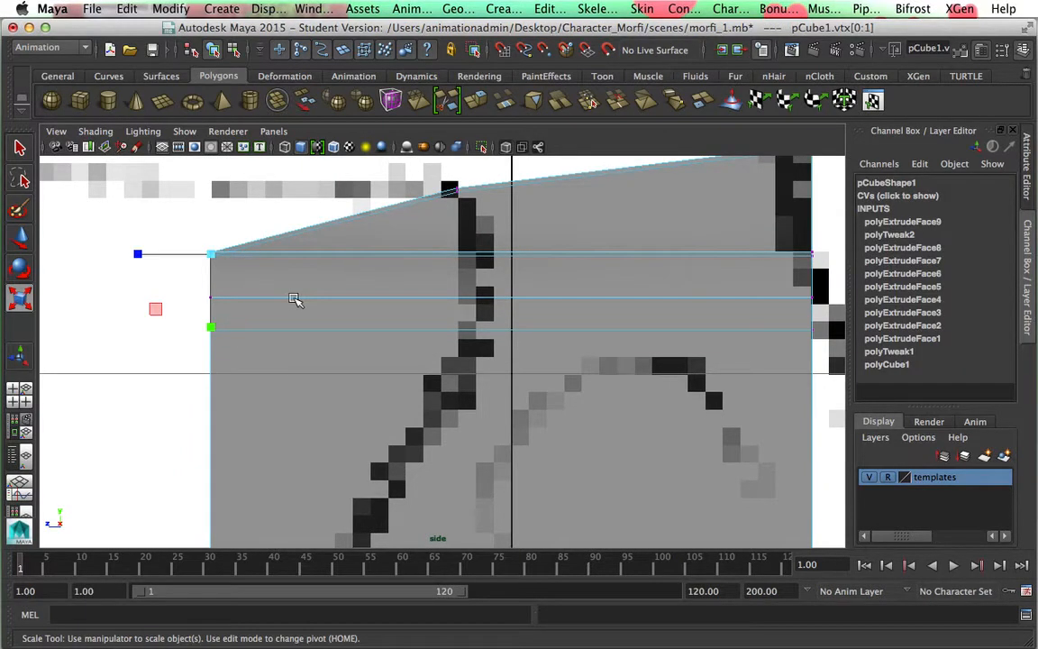
{"action": "key", "text": "w"}
{"action": "left_click", "coordinate": [147, 306]}
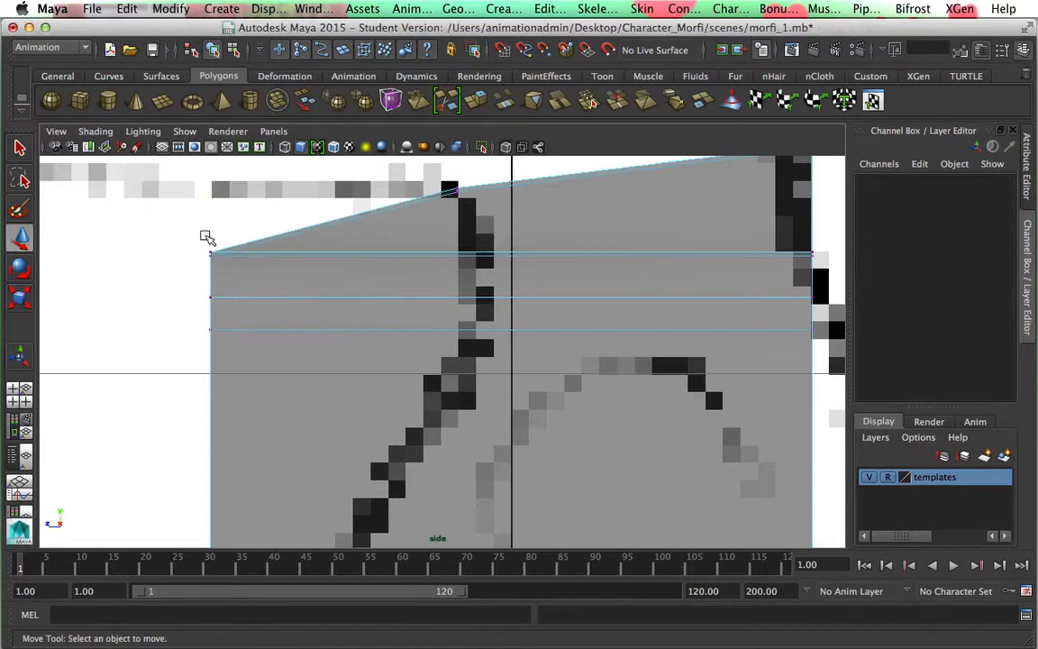
{"action": "left_click_drag", "start_coordinate": [187, 214], "coordinate": [267, 278]}
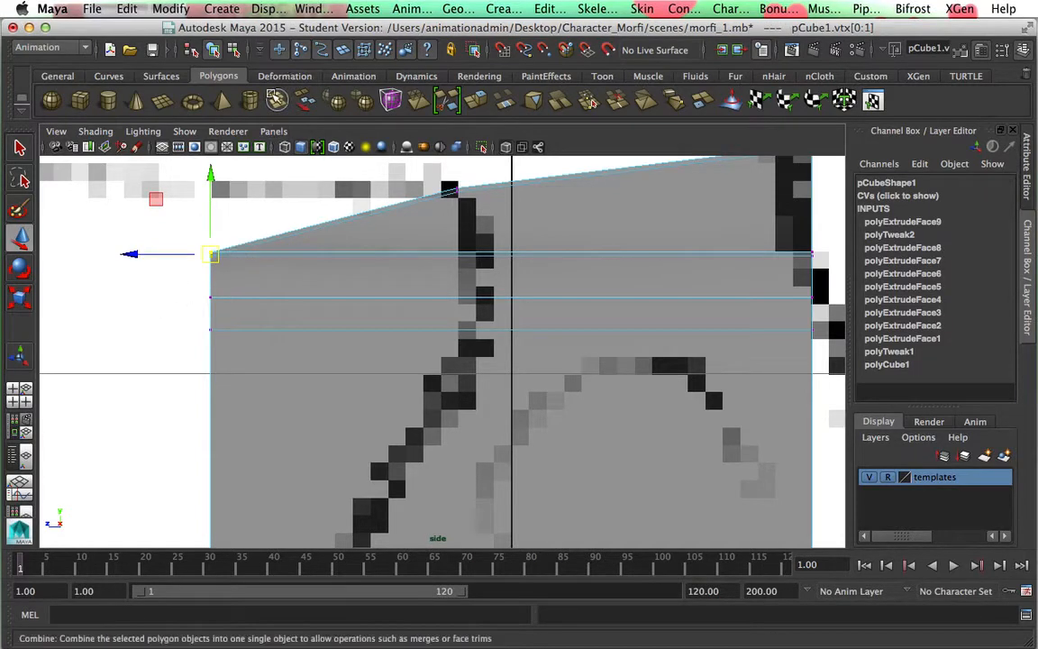
Turn on the Poly Count heads-up display and reselect the two front vertices of the row just below the neck's top edge
{"action": "left_click", "coordinate": [312, 9]}
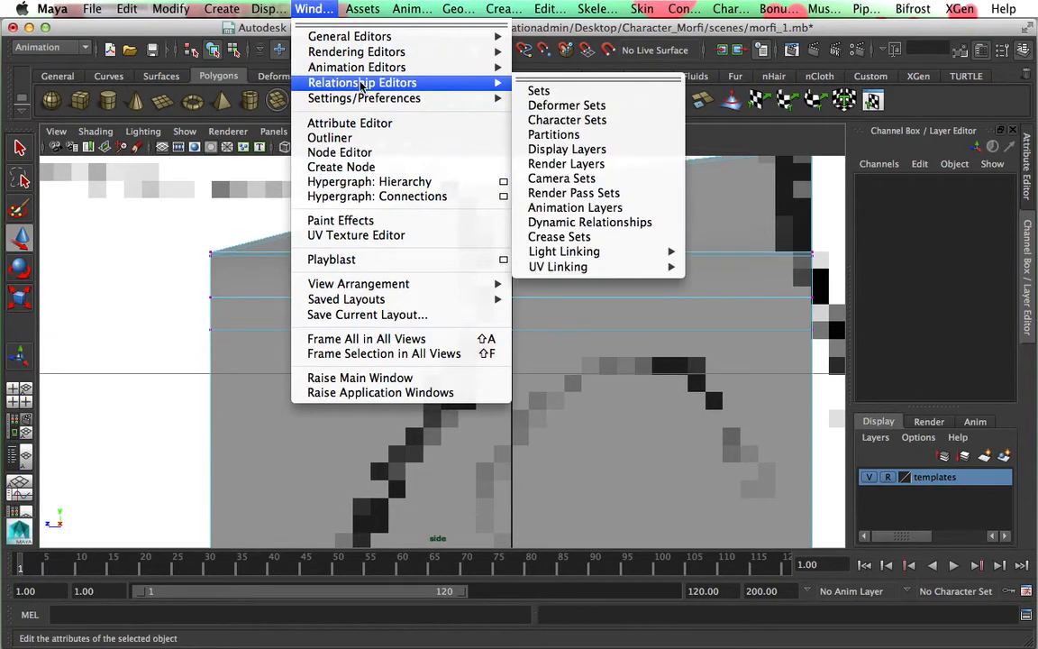
{"action": "mouse_move", "coordinate": [269, 9]}
{"action": "mouse_move", "coordinate": [300, 52]}
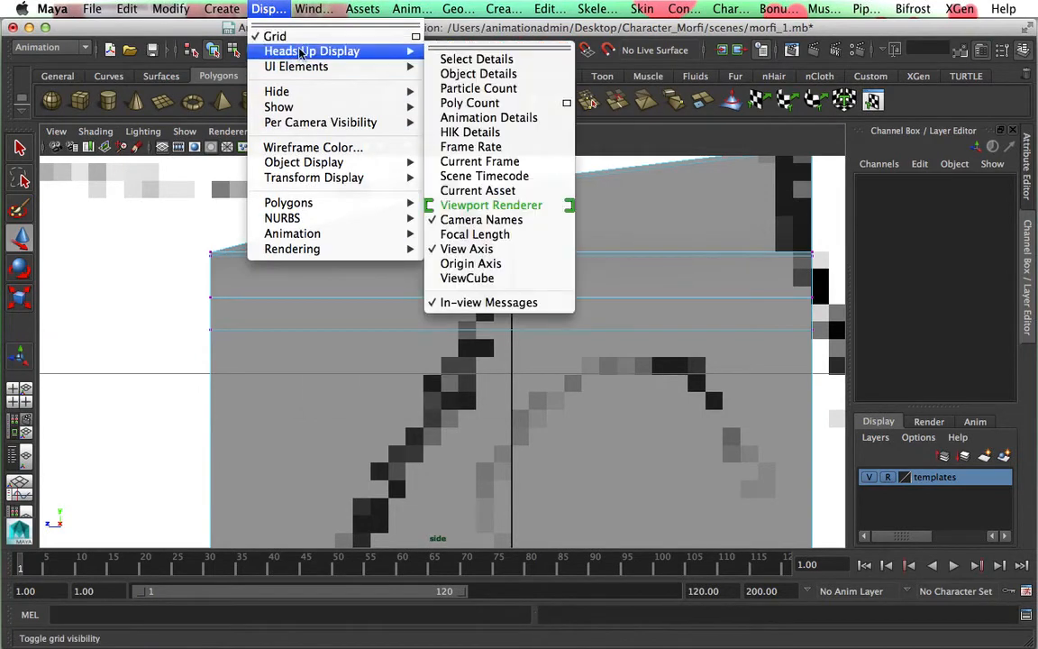
{"action": "left_click", "coordinate": [491, 106]}
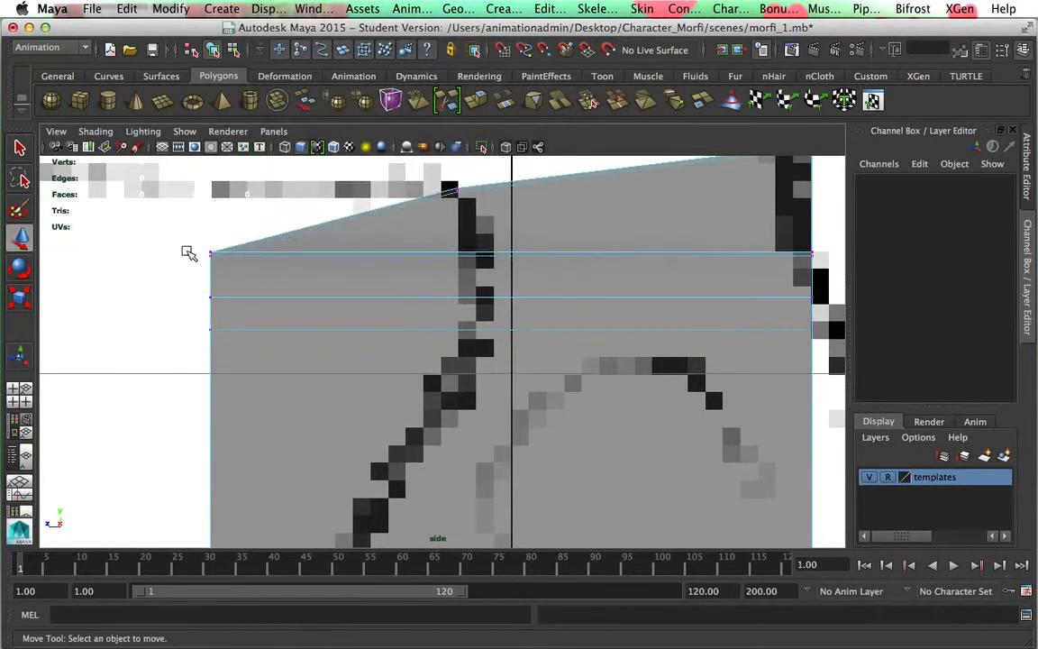
{"action": "left_click_drag", "start_coordinate": [185, 230], "coordinate": [232, 275]}
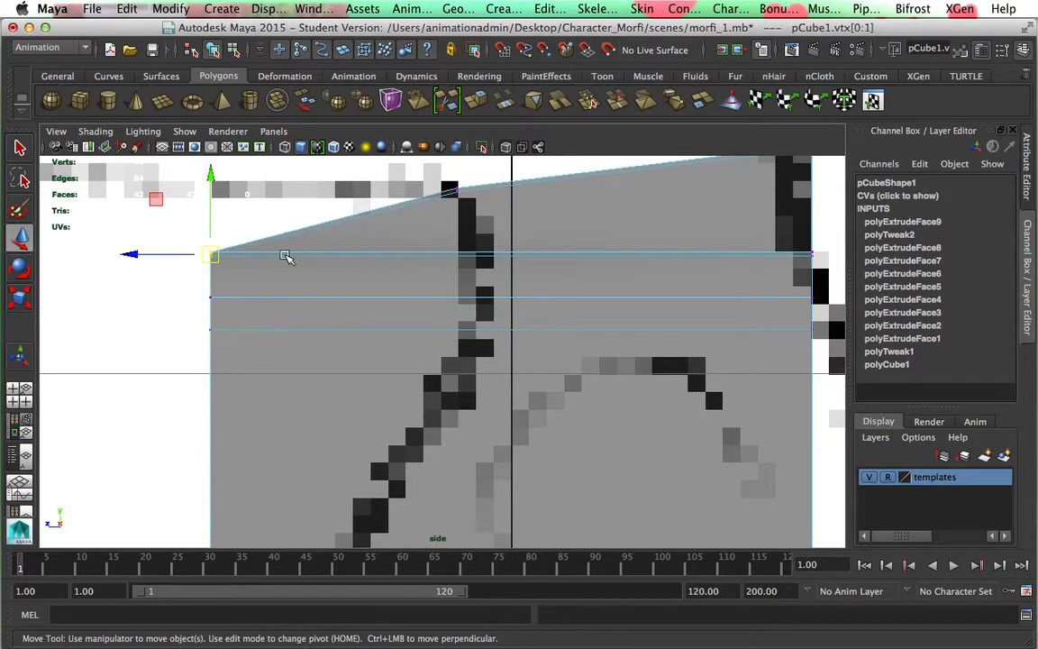
{"action": "middle_click_drag", "start_coordinate": [285, 257], "coordinate": [334, 291], "text": "alt"}
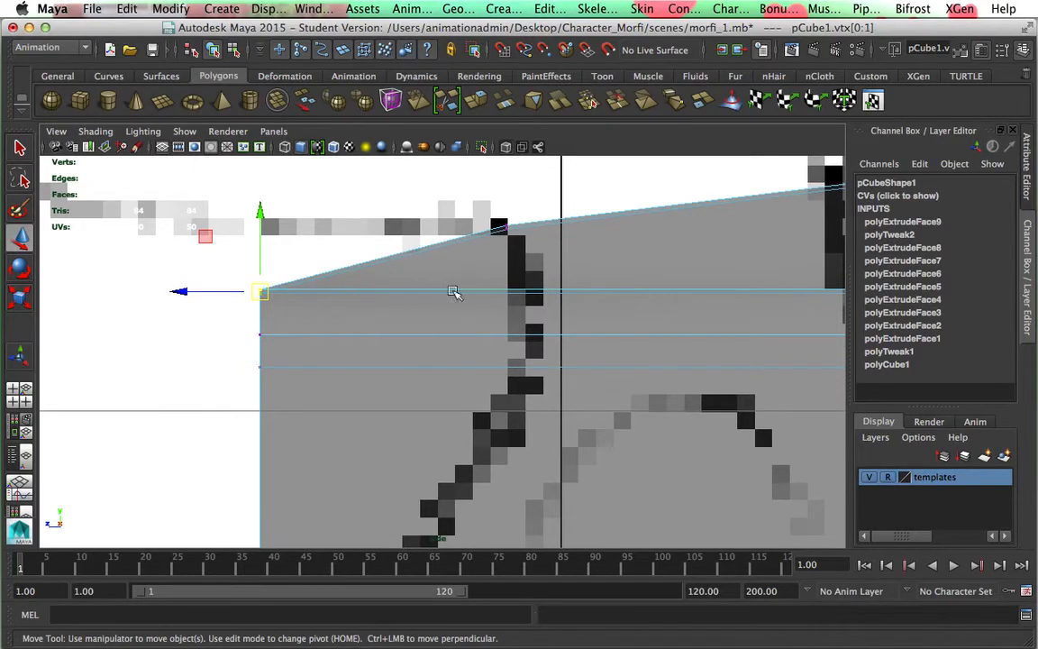
In the front view, scale the top row's two front vertices vertically until they are level
{"action": "key", "text": "space"}
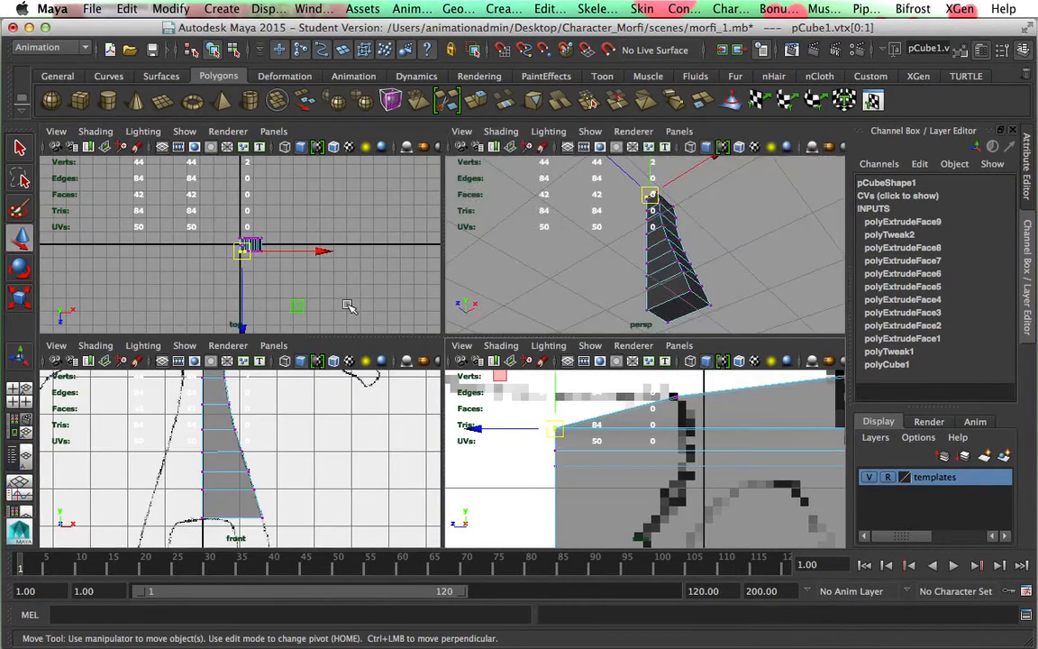
{"action": "key", "text": "space"}
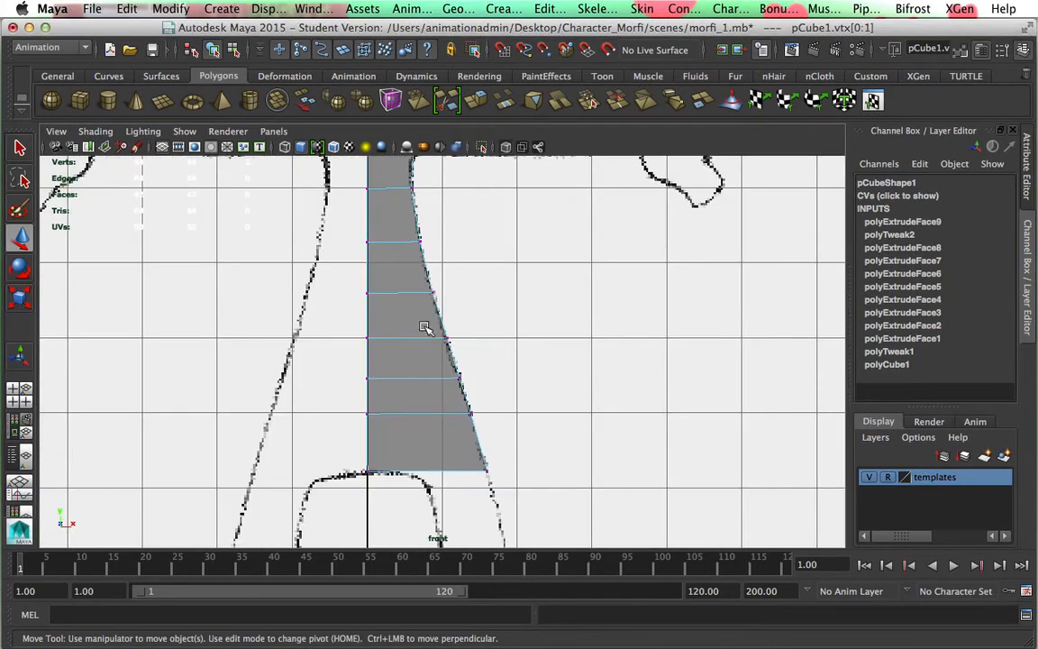
{"action": "scroll", "coordinate": [442, 387], "scroll_direction": "down", "scroll_amount": 3}
{"action": "scroll", "coordinate": [424, 390], "scroll_direction": "down", "scroll_amount": 2}
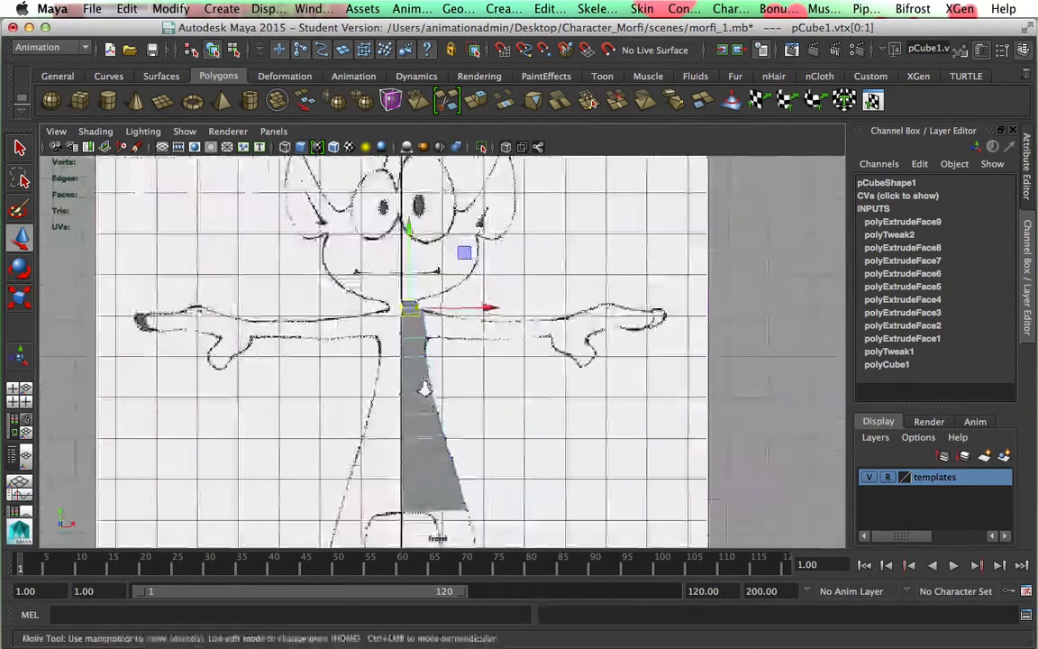
{"action": "scroll", "coordinate": [425, 389], "scroll_direction": "up", "scroll_amount": 5}
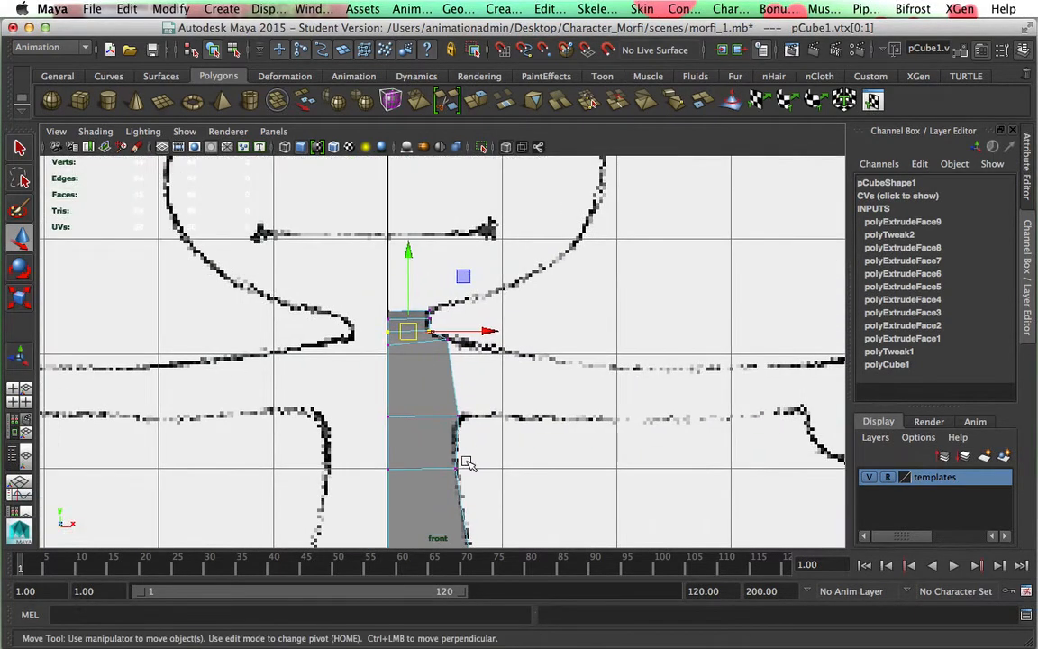
{"action": "scroll", "coordinate": [469, 455], "scroll_direction": "up", "scroll_amount": 4}
{"action": "left_click", "coordinate": [551, 362]}
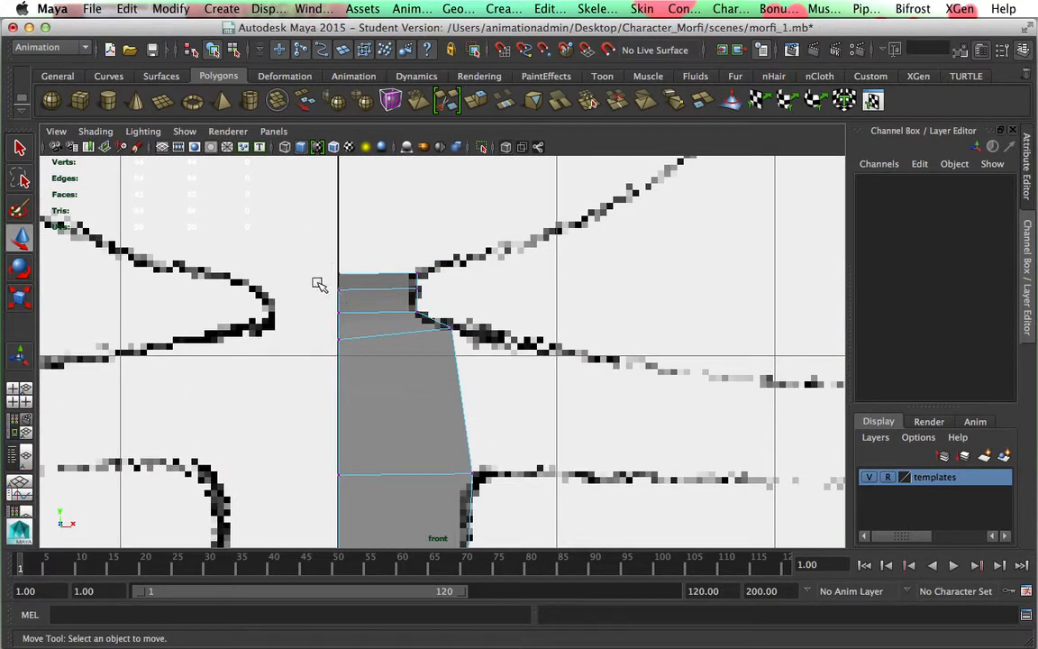
{"action": "left_click_drag", "start_coordinate": [400, 297], "coordinate": [404, 298]}
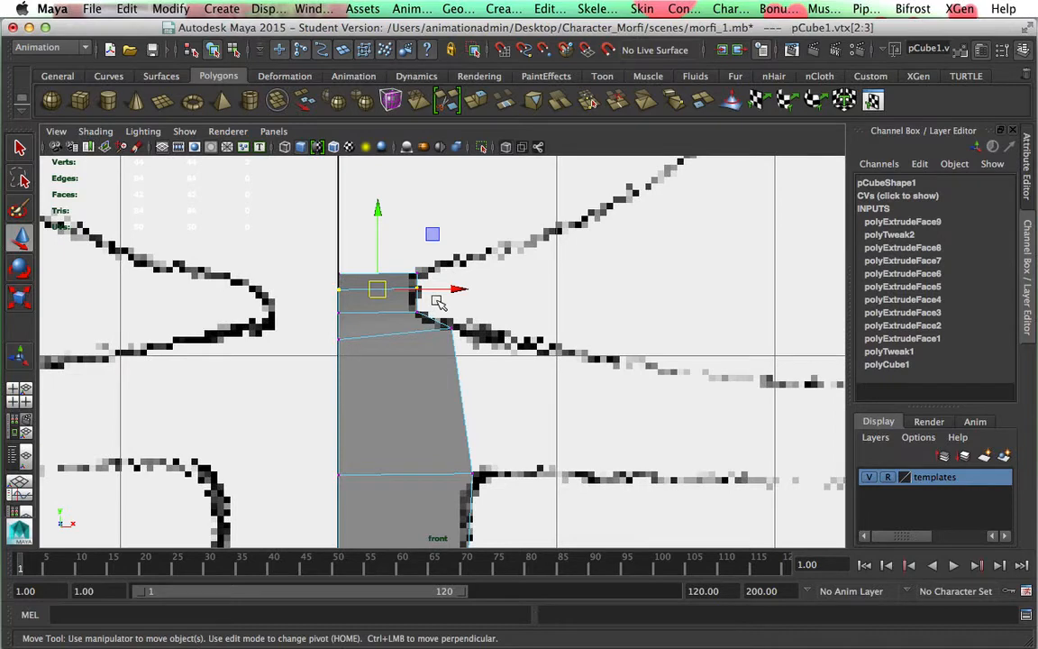
{"action": "key", "text": "r"}
{"action": "left_click_drag", "start_coordinate": [380, 363], "coordinate": [380, 296]}
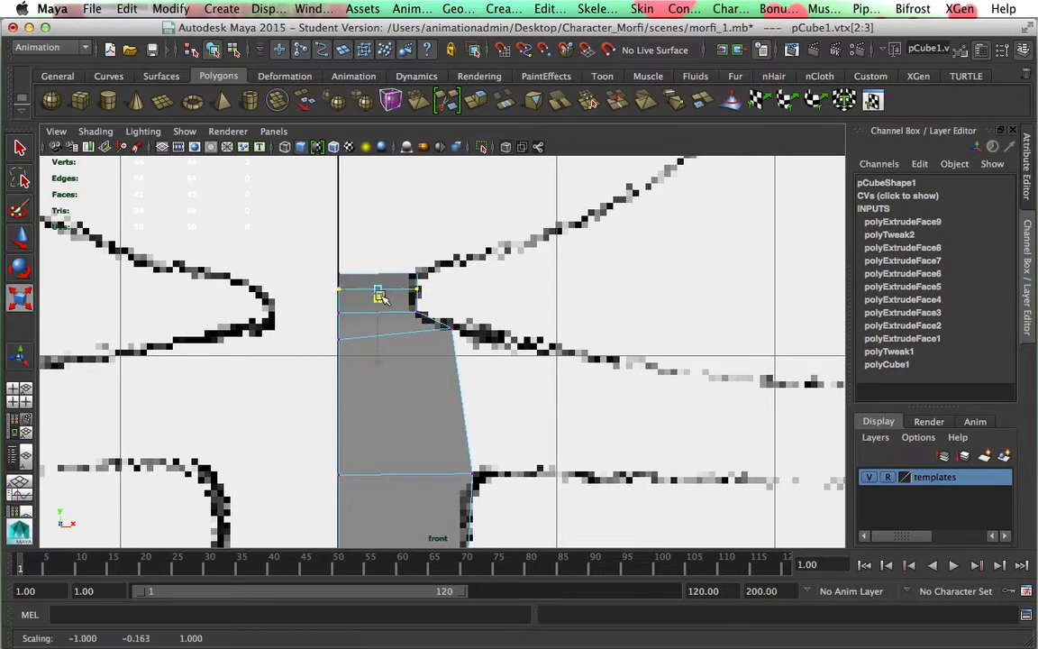
Scale the vertices of the row just below the neck's top edge vertically until they are level
{"action": "left_click", "coordinate": [325, 306]}
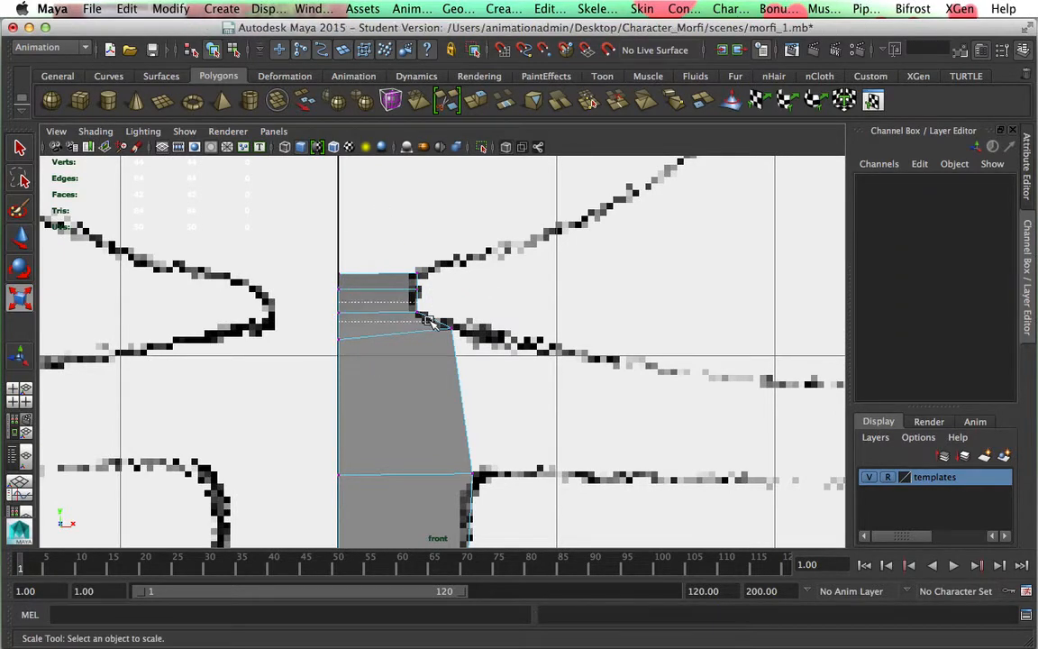
{"action": "left_click_drag", "start_coordinate": [429, 322], "coordinate": [432, 323]}
{"action": "left_click_drag", "start_coordinate": [380, 386], "coordinate": [379, 325]}
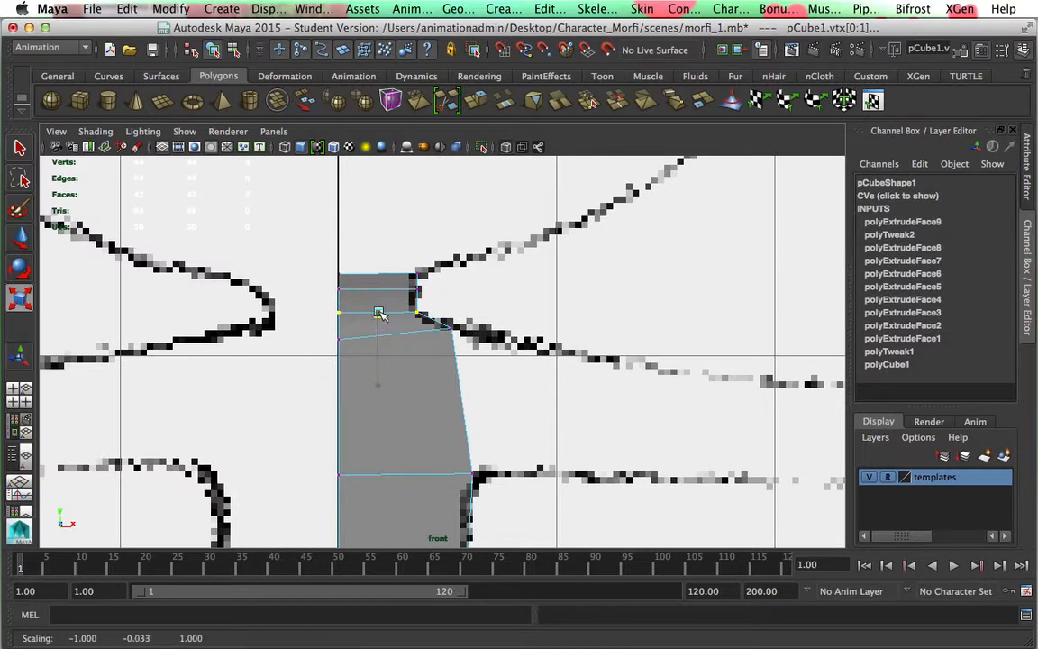
{"action": "left_click", "coordinate": [333, 317]}
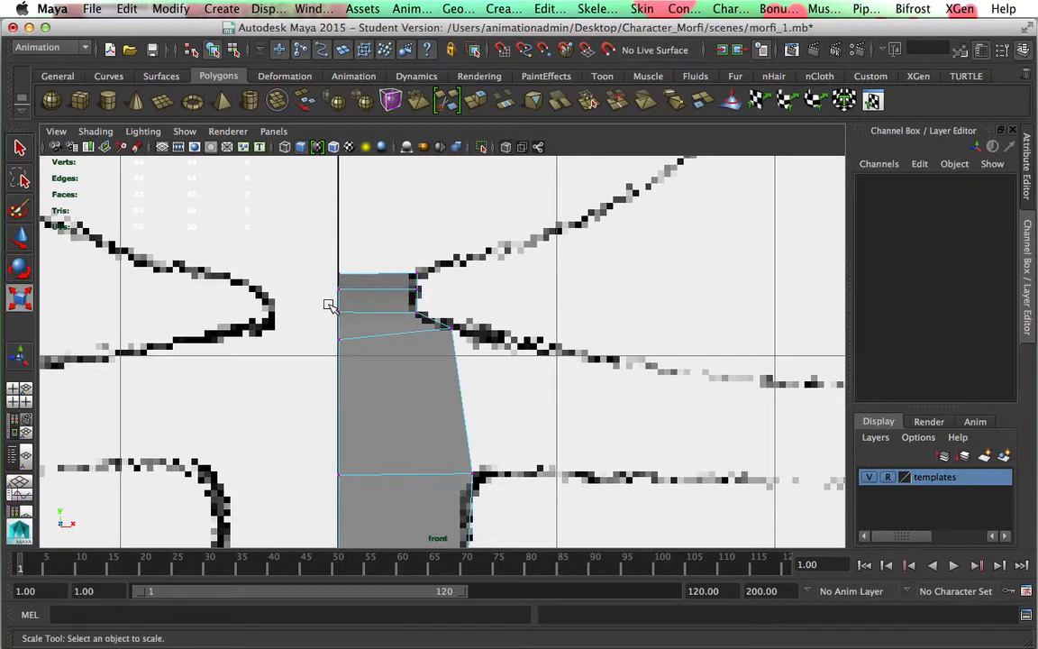
Select the centre-line vertices of the two rows below the neck's top edge in turn to examine their positions in the front view
{"action": "key", "text": "w"}
{"action": "left_click_drag", "start_coordinate": [324, 301], "coordinate": [357, 324]}
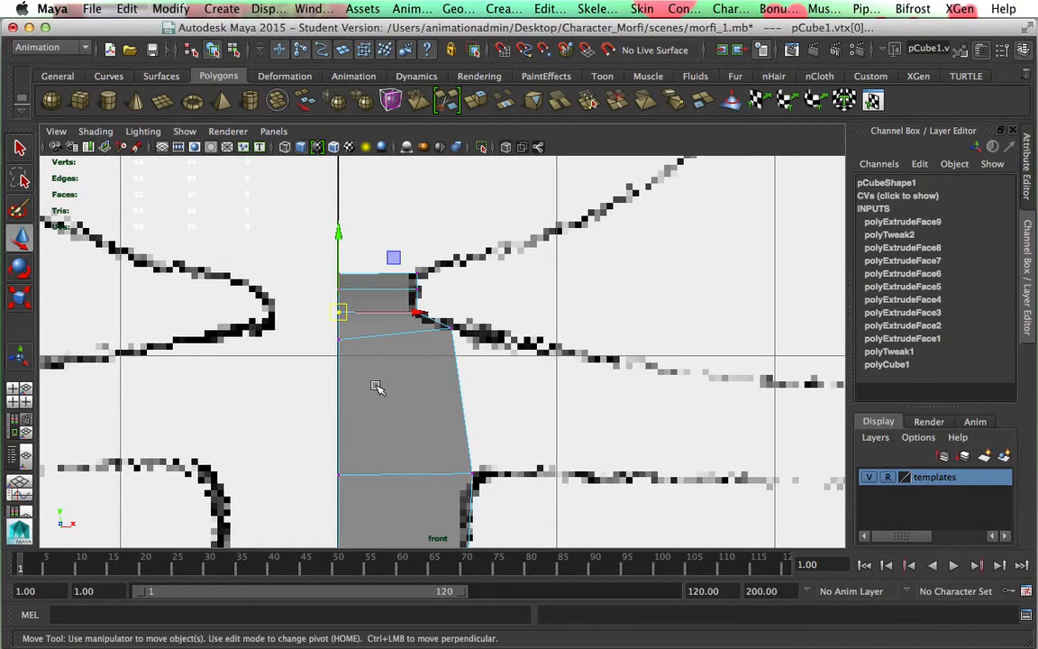
{"action": "middle_click_drag", "start_coordinate": [360, 364], "coordinate": [377, 329], "text": "alt"}
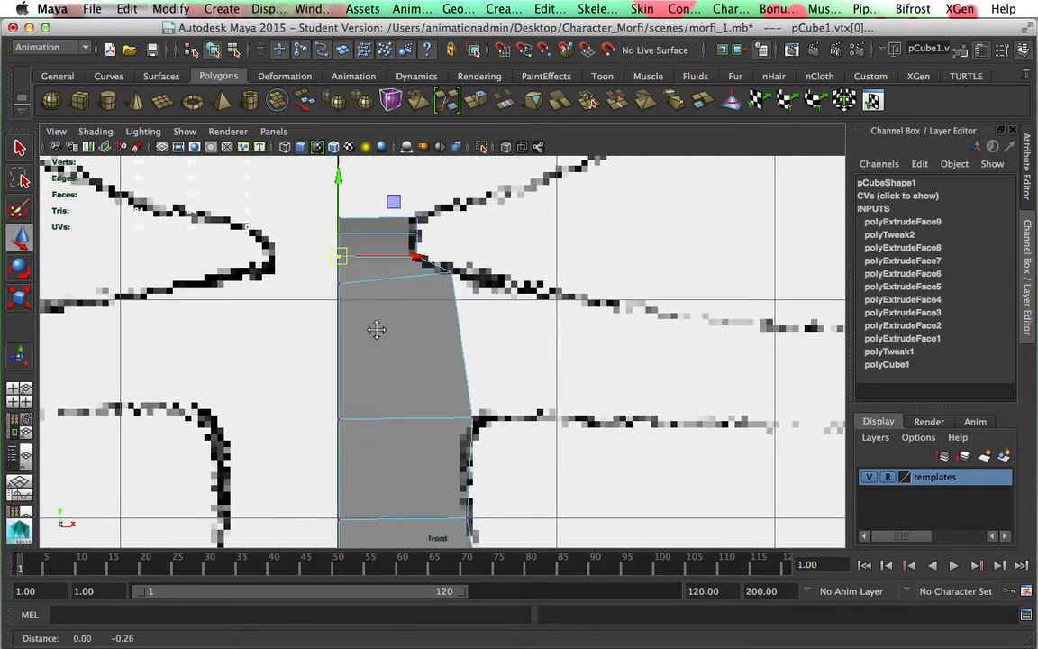
{"action": "left_click", "coordinate": [500, 350]}
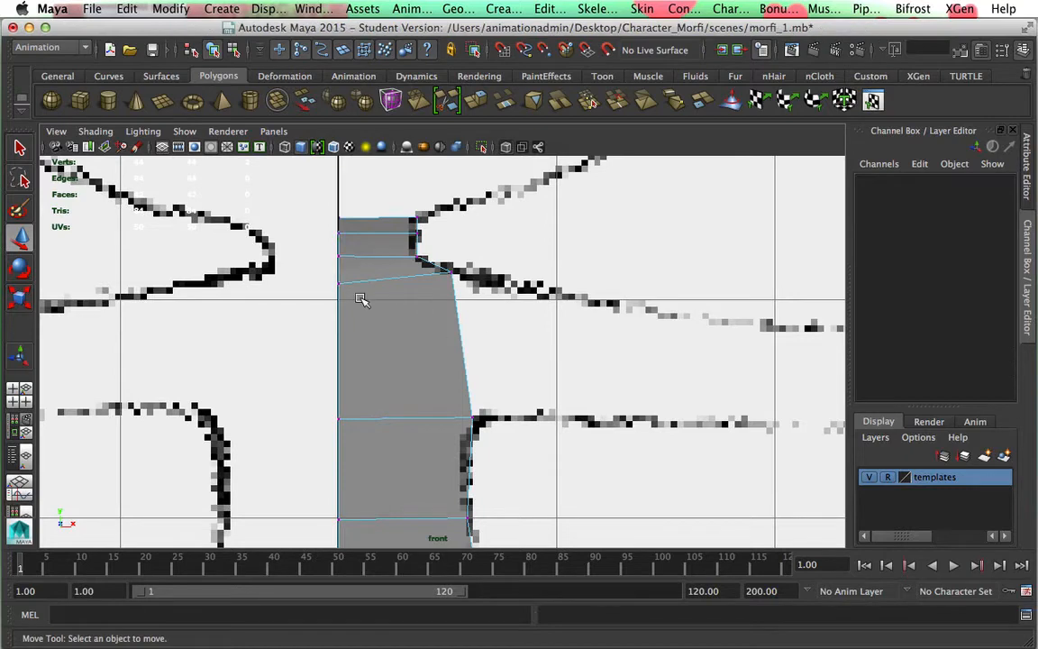
{"action": "left_click_drag", "start_coordinate": [370, 304], "coordinate": [369, 303]}
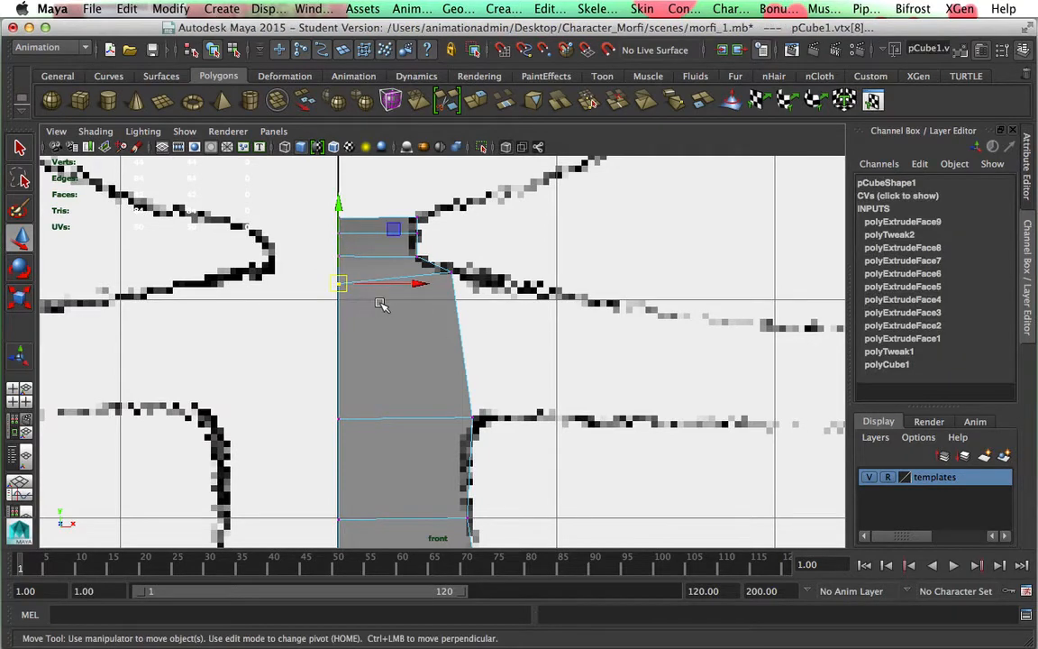
{"action": "left_click", "coordinate": [466, 329]}
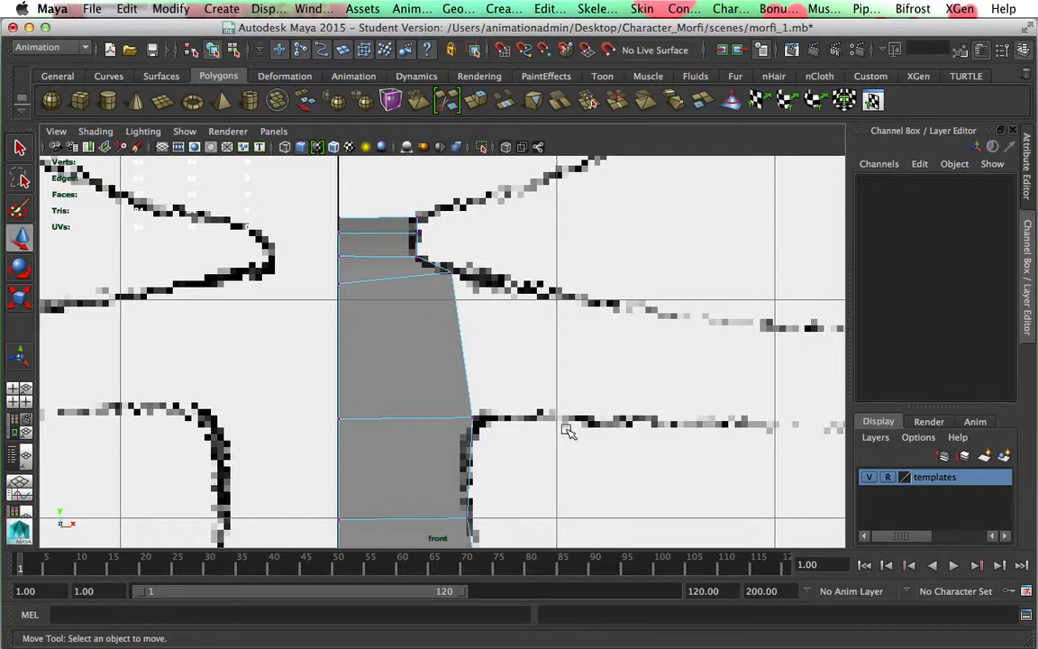
In the side view, move the front vertices of the two rows below the neck's top edge back to the neck outline
{"action": "key", "text": "space"}
{"action": "key", "text": "space"}
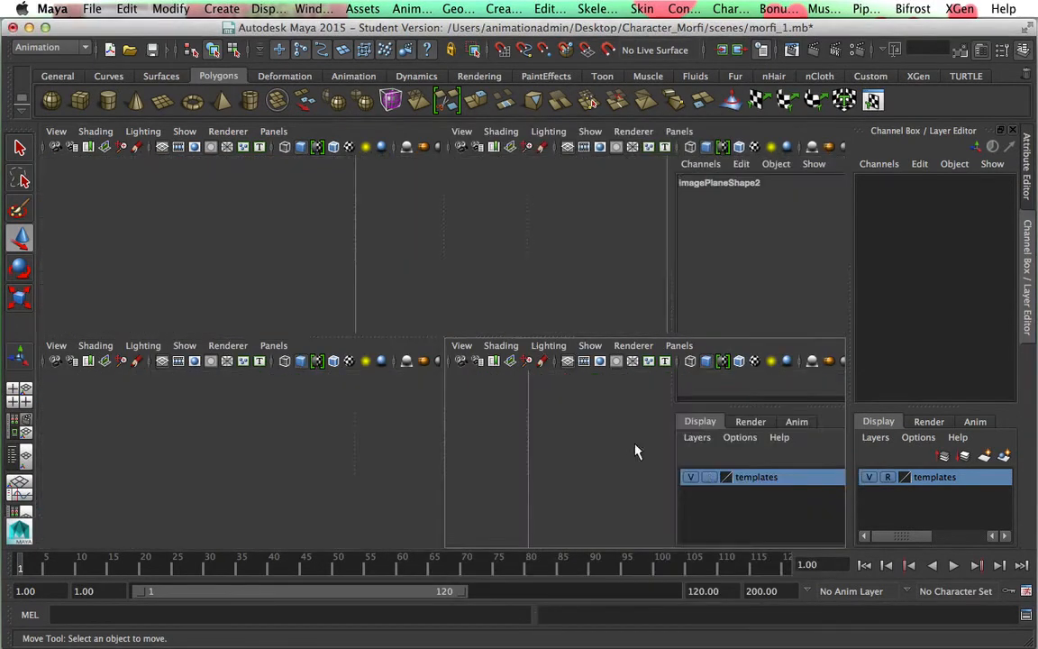
{"action": "scroll", "coordinate": [648, 423], "scroll_direction": "down", "scroll_amount": 5}
{"action": "scroll", "coordinate": [656, 426], "scroll_direction": "up", "scroll_amount": 6}
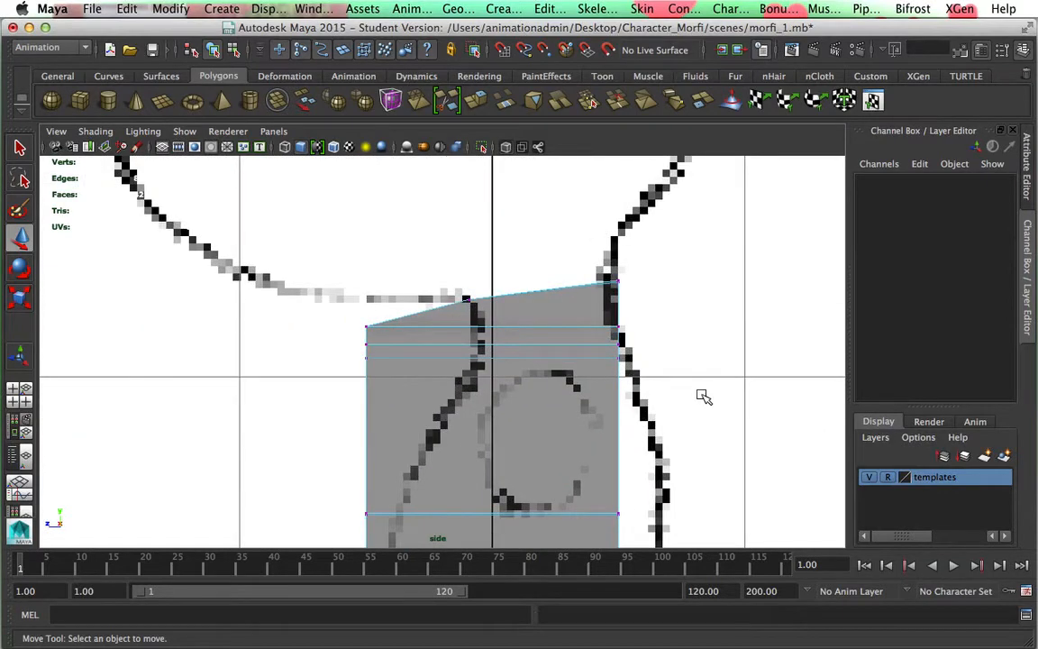
{"action": "mouse_move", "coordinate": [386, 369]}
{"action": "left_mouse_down"}
{"action": "mouse_move", "coordinate": [324, 359]}
{"action": "mouse_move", "coordinate": [336, 348]}
{"action": "mouse_move", "coordinate": [391, 358]}
{"action": "left_mouse_up"}
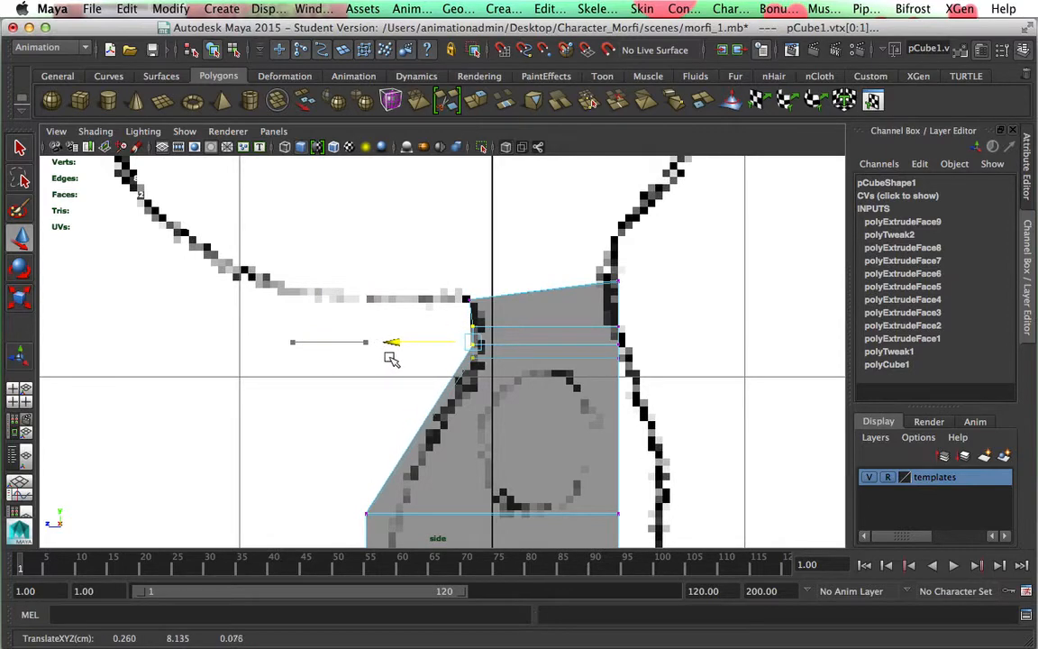
Move the two front vertices of the row level with the bottom of the arm back to the chest outline
{"action": "left_click", "coordinate": [347, 362]}
{"action": "middle_click_drag", "start_coordinate": [697, 434], "coordinate": [681, 335], "text": "alt"}
{"action": "middle_click_drag", "start_coordinate": [655, 442], "coordinate": [654, 394], "text": "alt"}
{"action": "left_click", "coordinate": [346, 365]}
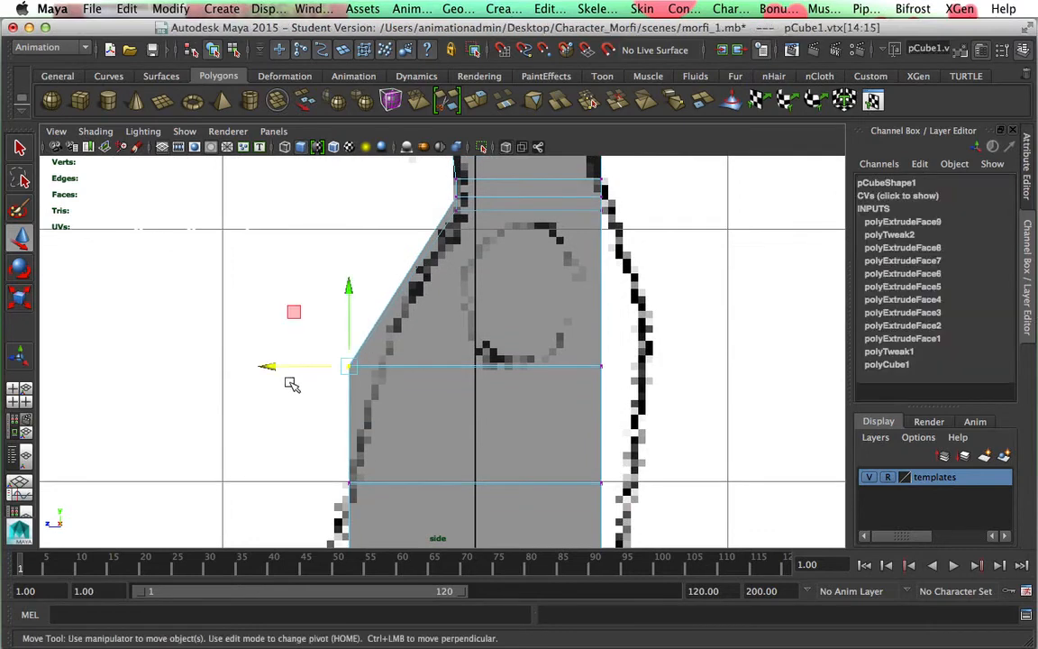
{"action": "left_click_drag", "start_coordinate": [269, 365], "coordinate": [296, 365]}
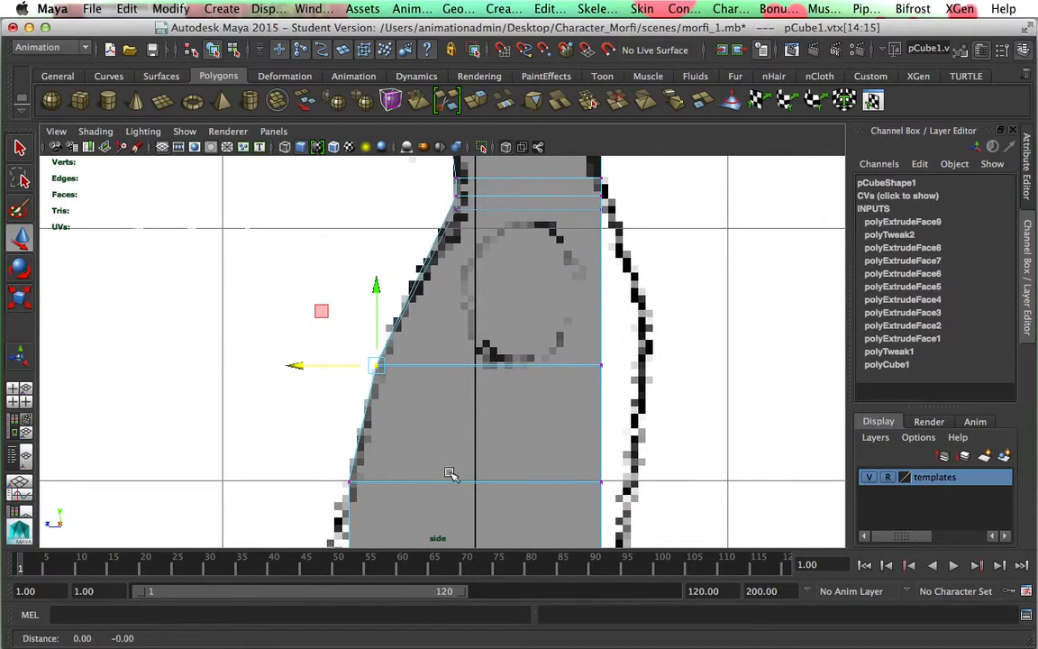
Move the slanted shoulder row's front centre-line vertex and front outer vertex slightly forward onto the side outline
{"action": "left_click", "coordinate": [439, 207]}
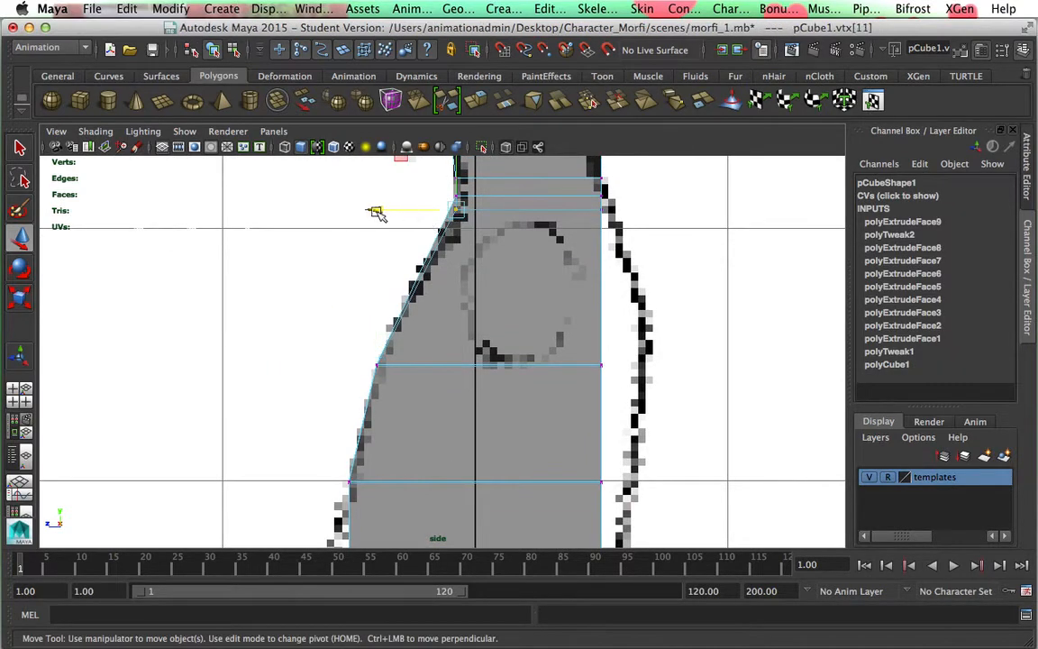
{"action": "scroll", "coordinate": [467, 275], "scroll_direction": "down", "scroll_amount": 5}
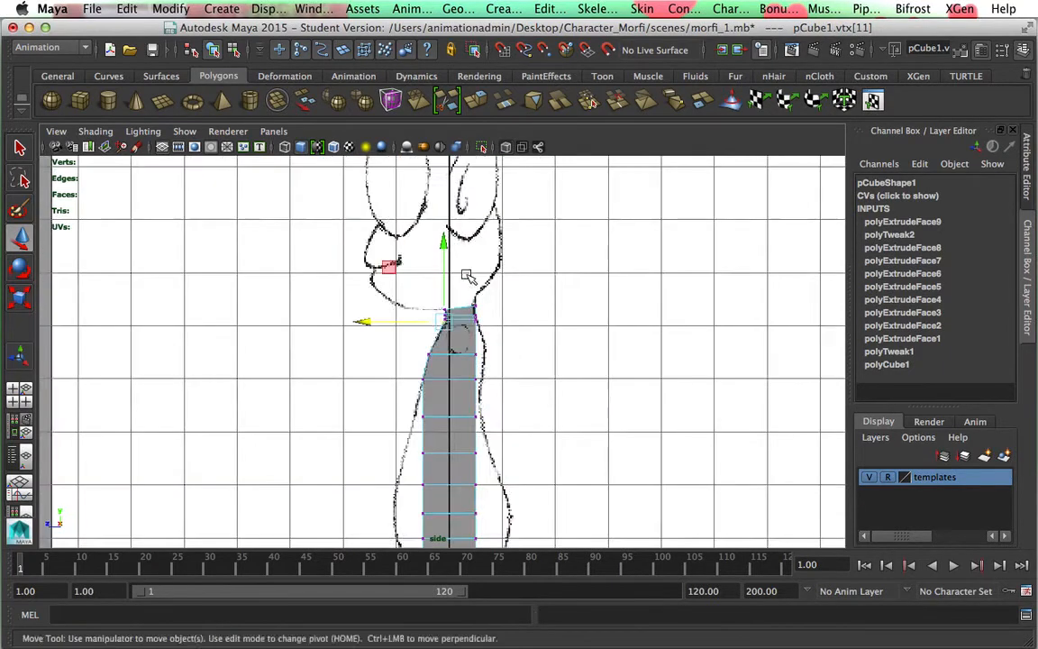
{"action": "scroll", "coordinate": [466, 275], "scroll_direction": "up", "scroll_amount": 10}
{"action": "middle_click_drag", "start_coordinate": [475, 336], "coordinate": [473, 451], "text": "alt"}
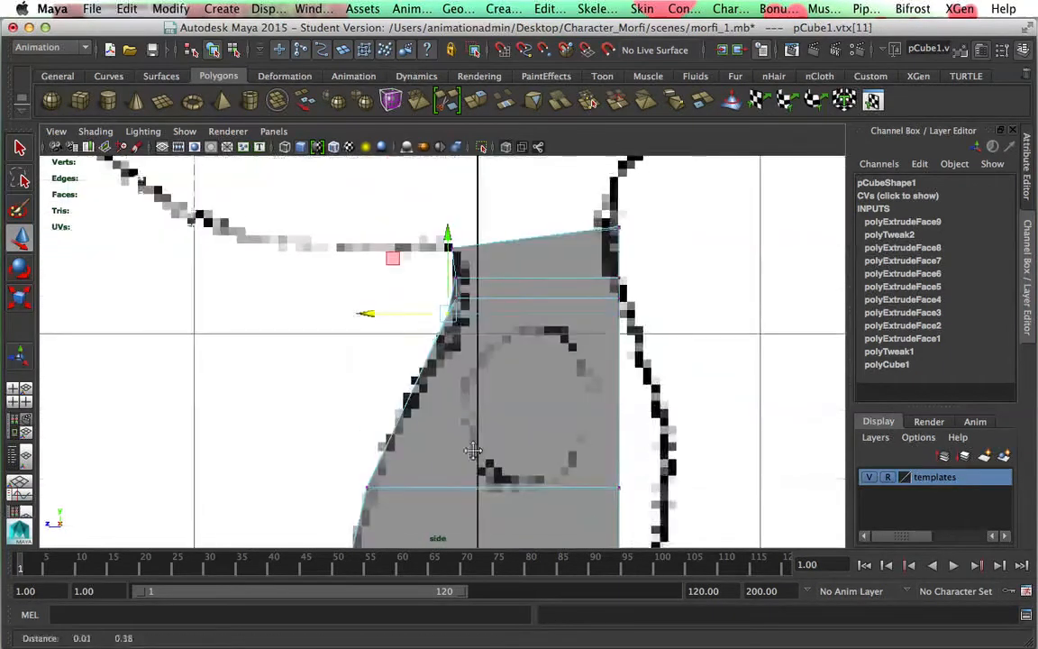
{"action": "scroll", "coordinate": [475, 430], "scroll_direction": "up", "scroll_amount": 2}
{"action": "left_click", "coordinate": [429, 290]}
{"action": "left_click", "coordinate": [455, 285]}
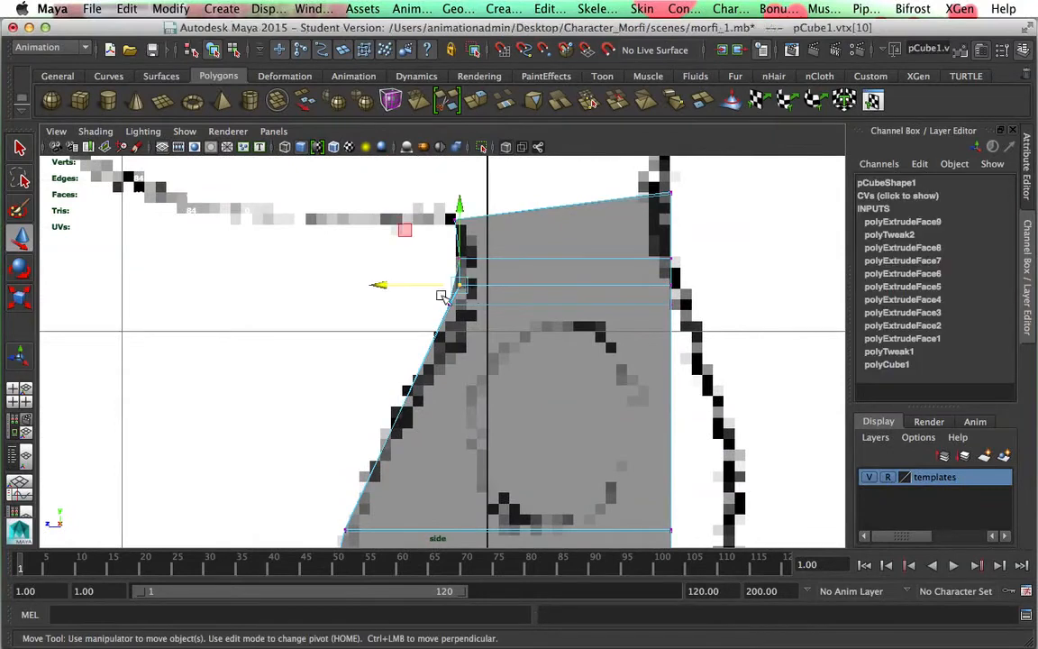
{"action": "left_click_drag", "start_coordinate": [383, 287], "coordinate": [378, 286]}
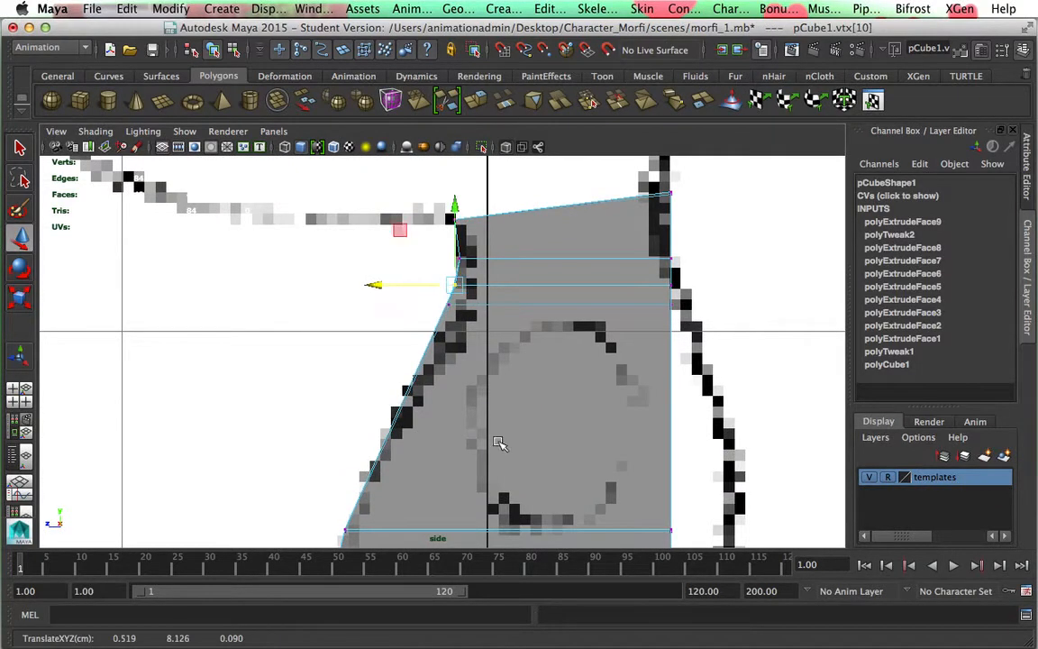
Fine-tune the front vertices just below the neck's top edge and the shoulder row's front outer vertex to smooth the neck's front curve
{"action": "mouse_move", "coordinate": [500, 442]}
{"action": "middle_mouse_down", "text": "alt"}
{"action": "mouse_move", "coordinate": [500, 395]}
{"action": "mouse_move", "coordinate": [509, 451]}
{"action": "middle_mouse_up", "text": "alt"}
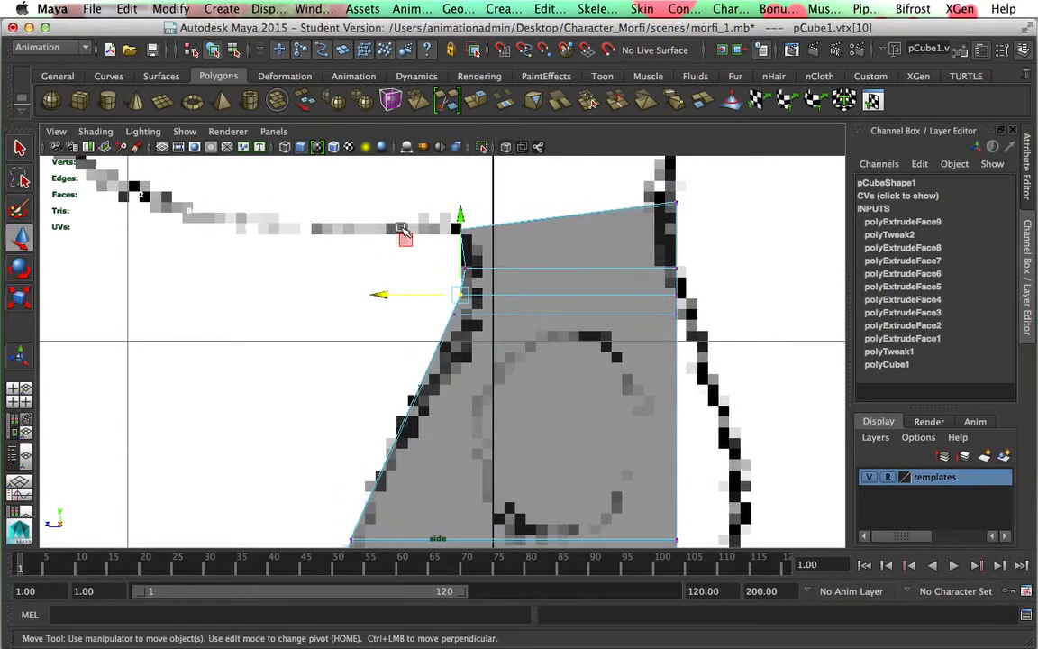
{"action": "left_click_drag", "start_coordinate": [412, 247], "coordinate": [479, 282]}
{"action": "left_click_drag", "start_coordinate": [388, 268], "coordinate": [389, 270]}
{"action": "left_click_drag", "start_coordinate": [447, 289], "coordinate": [479, 308]}
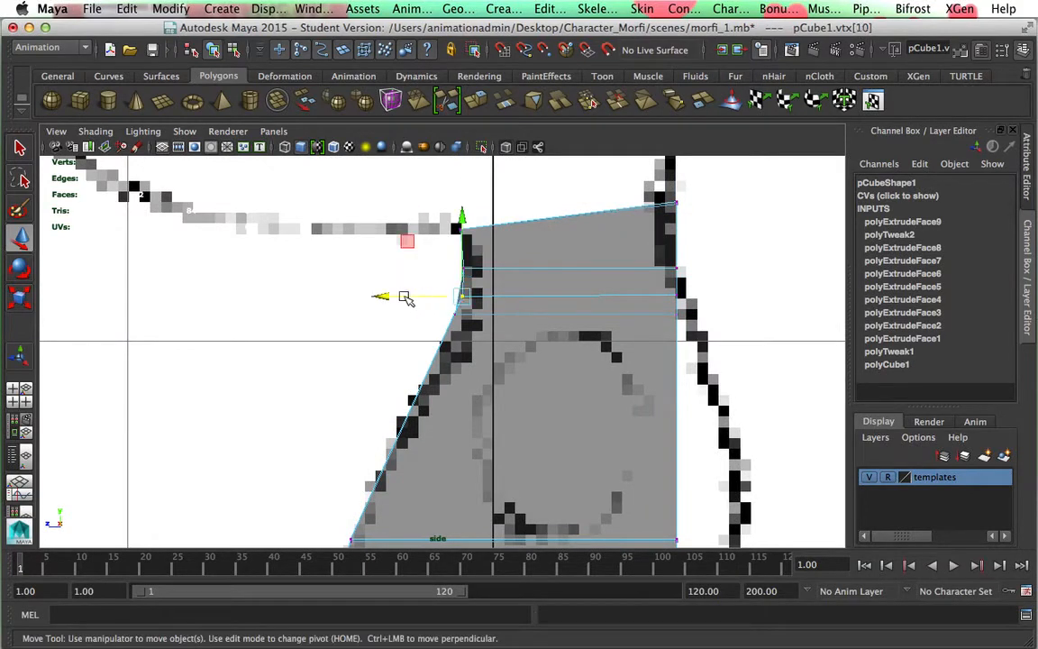
{"action": "left_click_drag", "start_coordinate": [395, 295], "coordinate": [394, 296]}
Move the slanted shoulder row's back centre-line vertex outward to the back outline in the side view
{"action": "middle_click_drag", "start_coordinate": [553, 402], "coordinate": [539, 240], "text": "alt"}
{"action": "middle_click_drag", "start_coordinate": [535, 451], "coordinate": [555, 271], "text": "alt"}
{"action": "middle_click_drag", "start_coordinate": [493, 452], "coordinate": [501, 418], "text": "alt"}
{"action": "middle_click_drag", "start_coordinate": [556, 360], "coordinate": [448, 473], "text": "alt"}
{"action": "middle_click_drag", "start_coordinate": [459, 324], "coordinate": [379, 533], "text": "alt"}
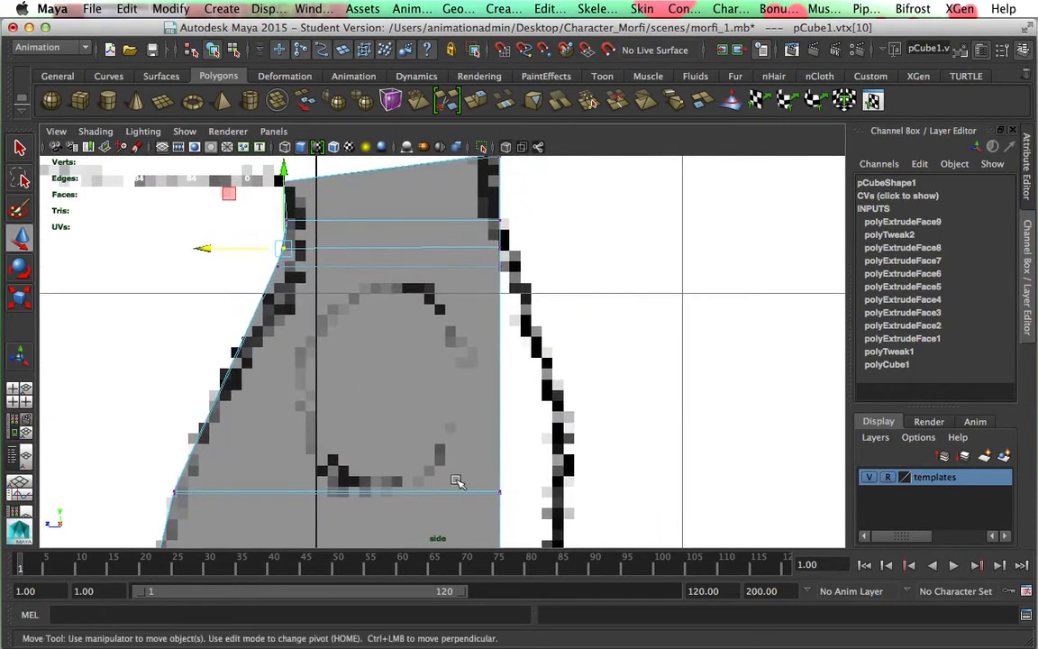
{"action": "left_click", "coordinate": [494, 266]}
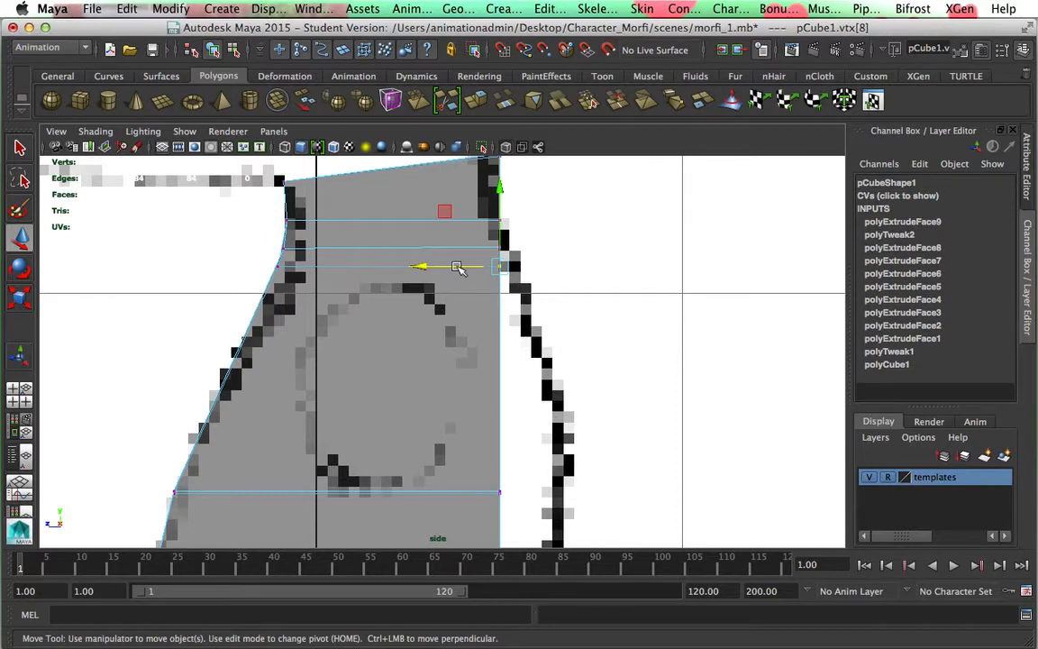
{"action": "left_click_drag", "start_coordinate": [458, 268], "coordinate": [433, 267]}
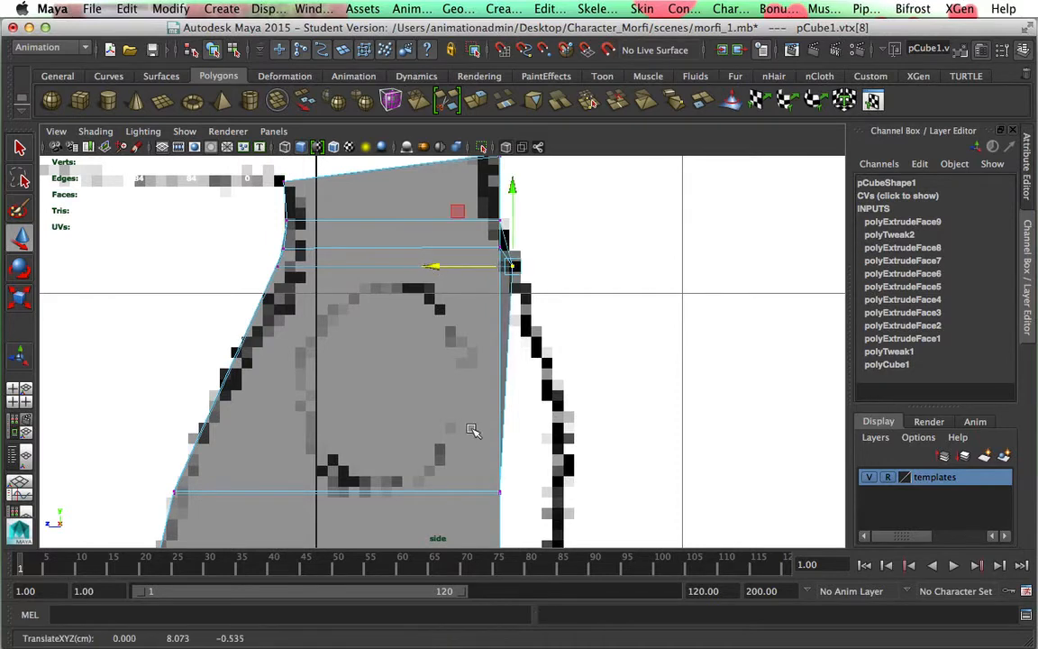
Move the back vertices of the row level with the arm's bottom and of the row below it out to the side view's back outline
{"action": "left_click_drag", "start_coordinate": [528, 505], "coordinate": [484, 495]}
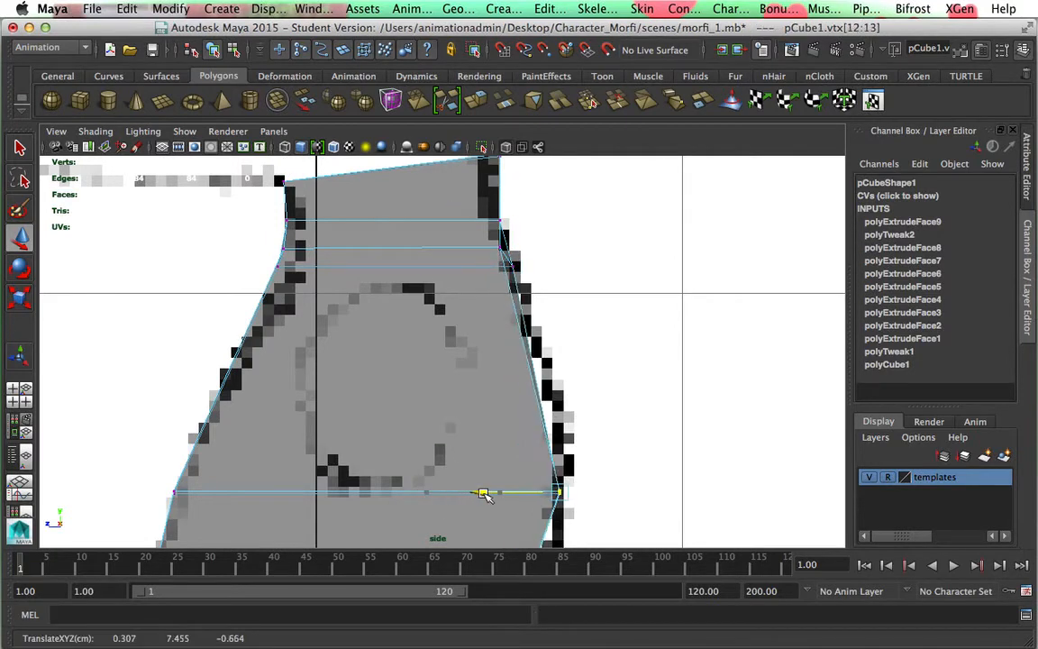
{"action": "middle_click_drag", "start_coordinate": [653, 470], "coordinate": [640, 307], "text": "alt"}
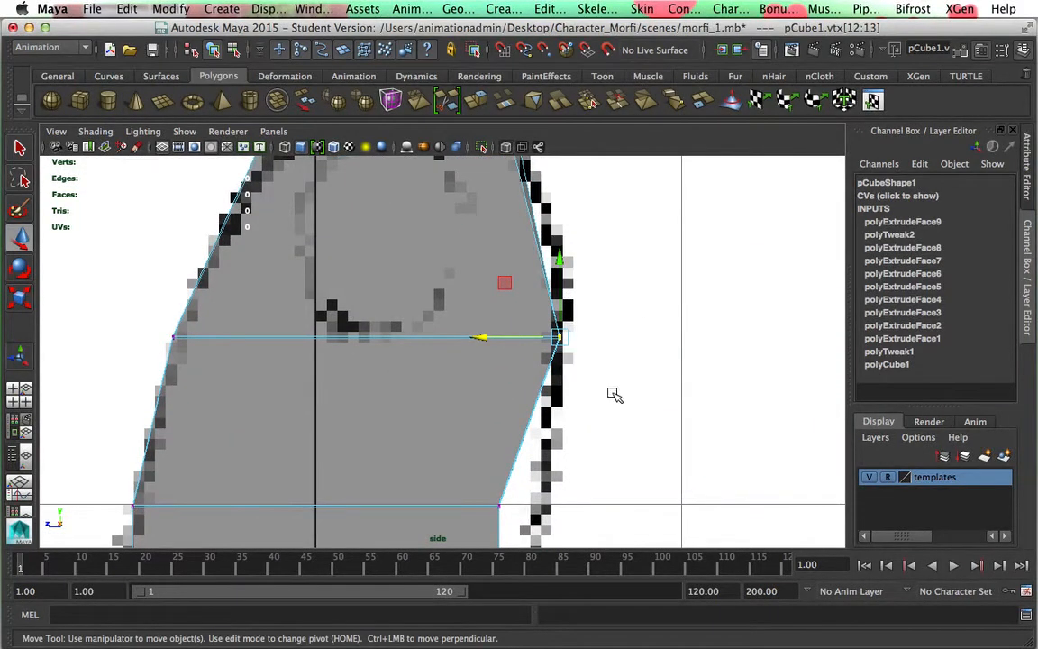
{"action": "middle_click_drag", "start_coordinate": [615, 394], "coordinate": [634, 283], "text": "alt"}
{"action": "left_click_drag", "start_coordinate": [496, 401], "coordinate": [532, 421]}
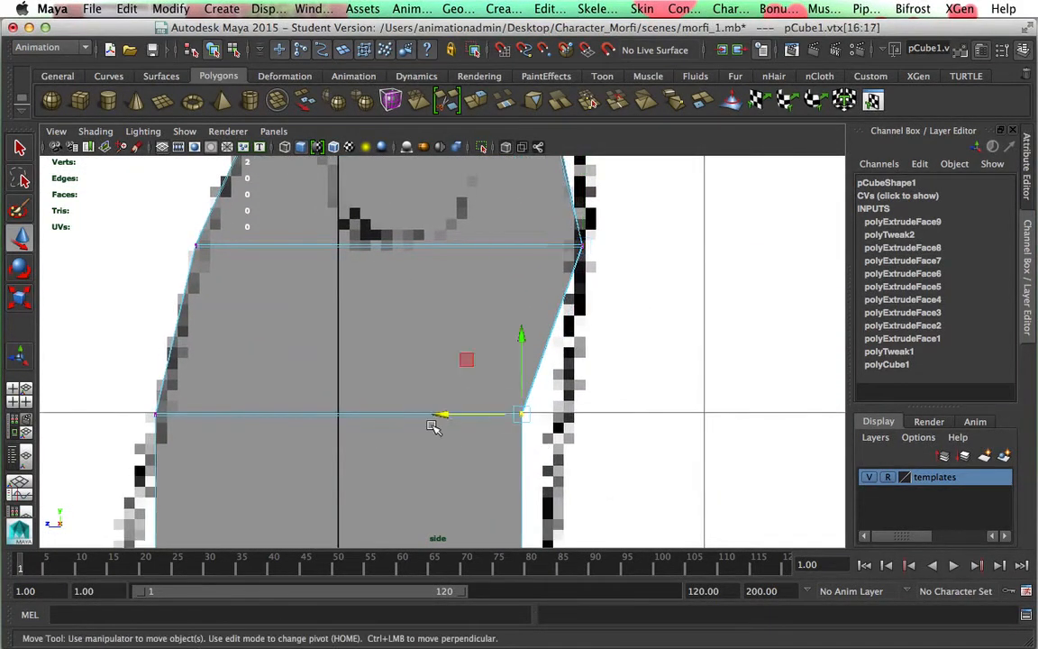
{"action": "left_click_drag", "start_coordinate": [442, 413], "coordinate": [484, 414]}
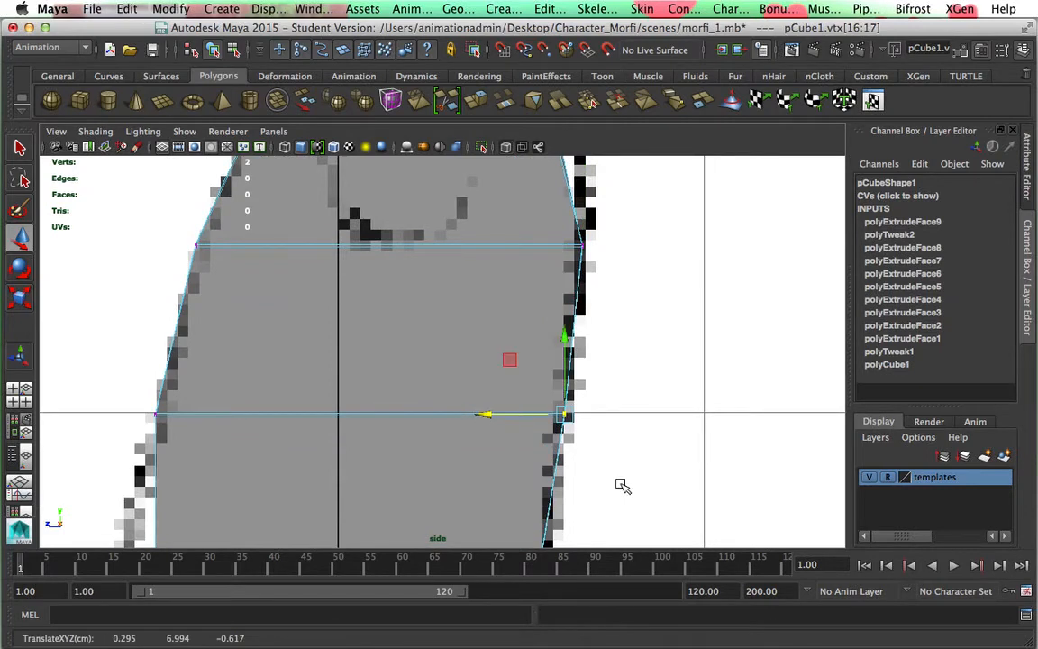
Pull the back vertices of the next two torso rows down, at the waist, out to the back outline in the side view
{"action": "middle_click_drag", "start_coordinate": [623, 481], "coordinate": [623, 276], "text": "alt"}
{"action": "middle_click_drag", "start_coordinate": [646, 451], "coordinate": [646, 375], "text": "alt"}
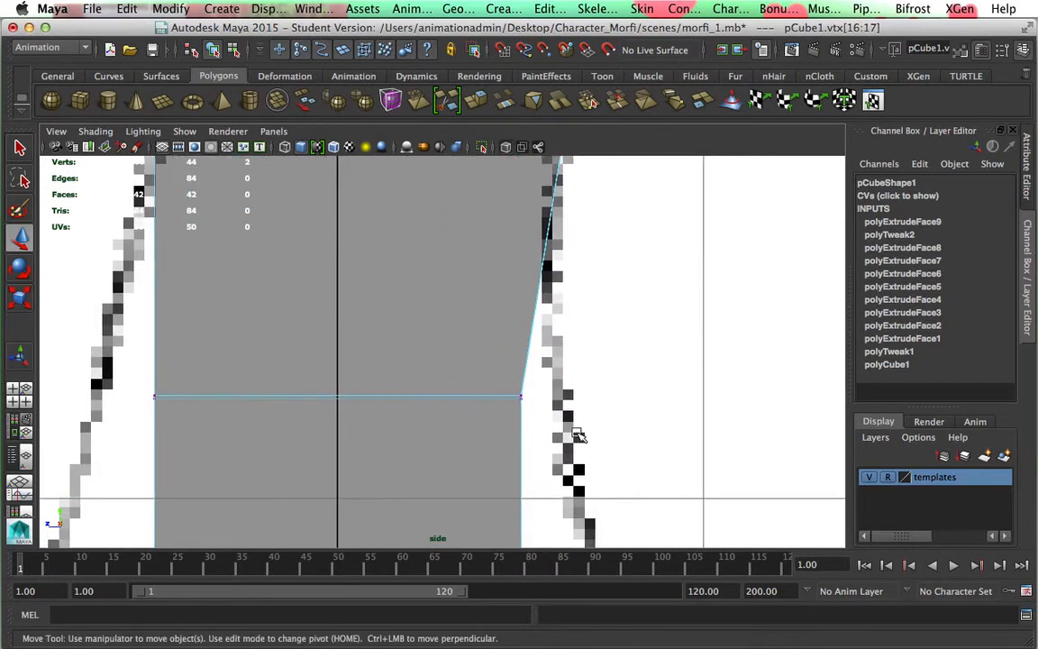
{"action": "left_click_drag", "start_coordinate": [576, 436], "coordinate": [509, 383]}
{"action": "left_click_drag", "start_coordinate": [446, 396], "coordinate": [483, 397]}
{"action": "middle_click_drag", "start_coordinate": [662, 472], "coordinate": [660, 277], "text": "alt"}
{"action": "middle_click_drag", "start_coordinate": [677, 454], "coordinate": [685, 373], "text": "alt"}
{"action": "left_click_drag", "start_coordinate": [529, 397], "coordinate": [518, 360]}
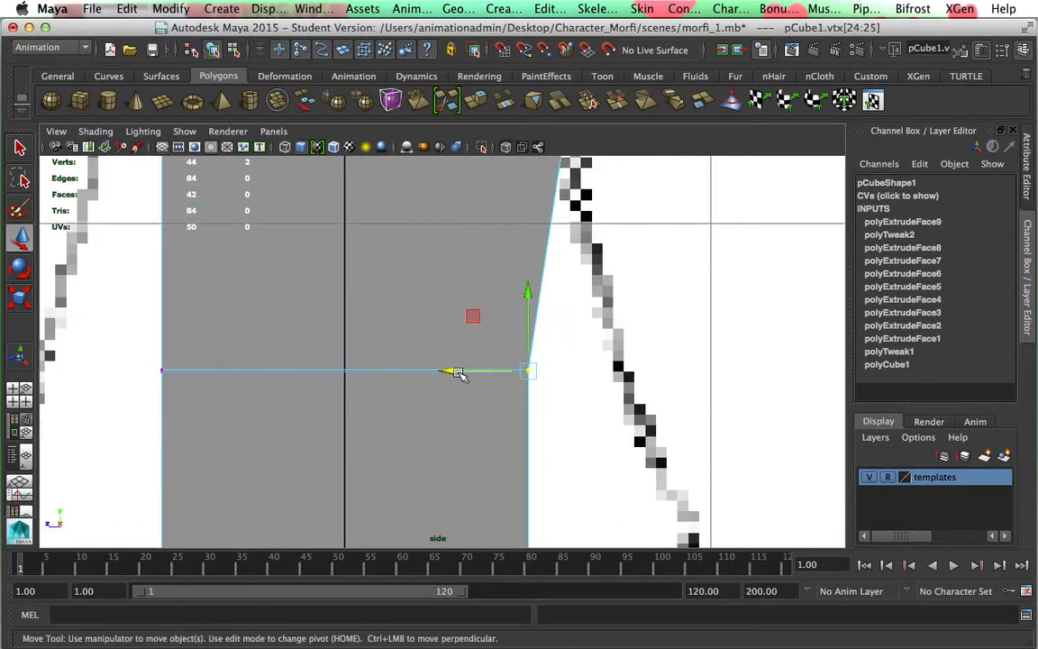
{"action": "left_click_drag", "start_coordinate": [457, 371], "coordinate": [546, 373]}
Pull the back vertices of the fourth and third rows from the torso's bottom out to the bulging back outline
{"action": "middle_click_drag", "start_coordinate": [716, 458], "coordinate": [694, 272], "text": "alt"}
{"action": "middle_click_drag", "start_coordinate": [704, 474], "coordinate": [706, 429], "text": "alt"}
{"action": "left_click_drag", "start_coordinate": [495, 350], "coordinate": [541, 393]}
{"action": "left_click_drag", "start_coordinate": [435, 364], "coordinate": [607, 376]}
{"action": "middle_click_drag", "start_coordinate": [671, 462], "coordinate": [677, 301], "text": "alt"}
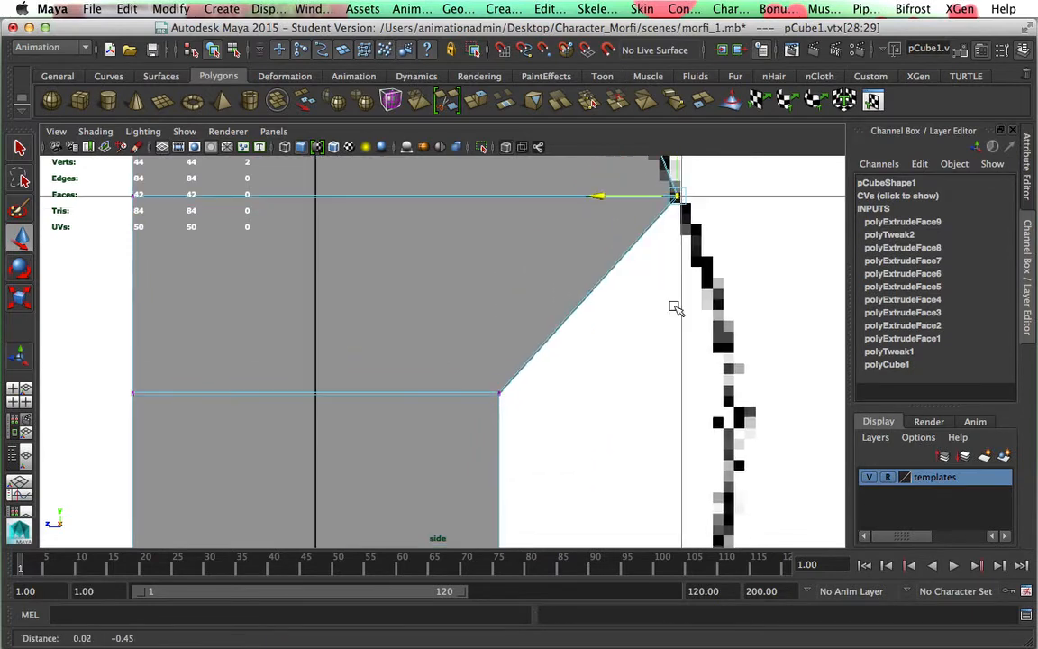
{"action": "left_click_drag", "start_coordinate": [456, 329], "coordinate": [545, 416]}
{"action": "left_click_drag", "start_coordinate": [438, 382], "coordinate": [663, 397]}
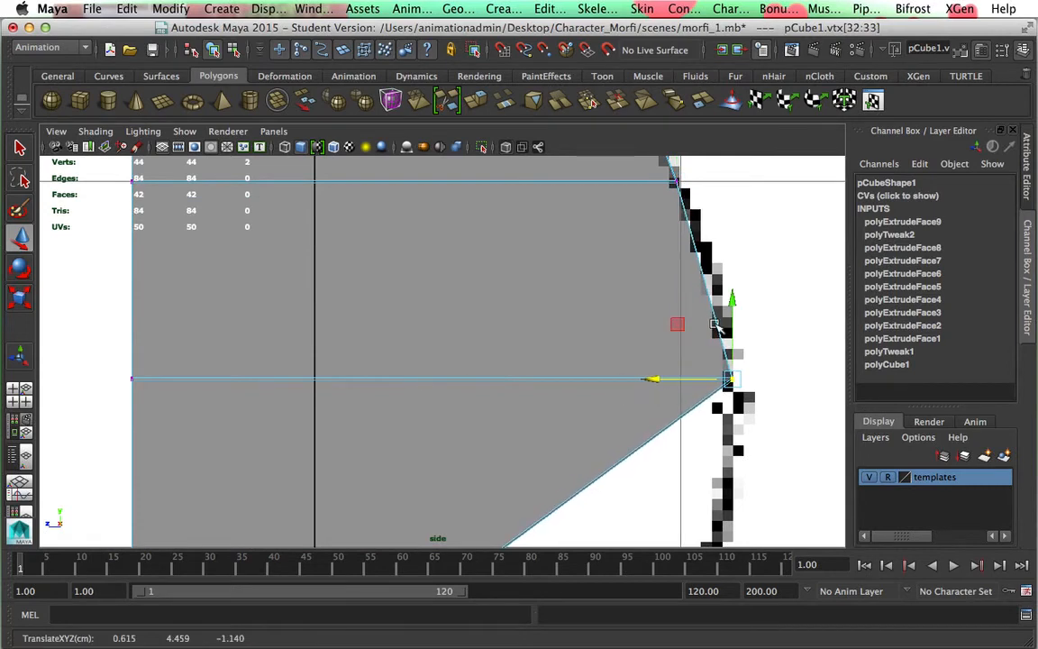
Move the back vertices of the second-lowest row and of the torso's bottom edge out to the back outline
{"action": "middle_click_drag", "start_coordinate": [674, 541], "coordinate": [609, 371], "text": "alt"}
{"action": "left_click_drag", "start_coordinate": [473, 410], "coordinate": [581, 414]}
{"action": "middle_click_drag", "start_coordinate": [680, 447], "coordinate": [650, 407]}
{"action": "left_click_drag", "start_coordinate": [556, 376], "coordinate": [586, 383]}
{"action": "middle_click_drag", "start_coordinate": [678, 388], "coordinate": [629, 192], "text": "alt"}
{"action": "middle_click_drag", "start_coordinate": [604, 456], "coordinate": [621, 430], "text": "alt"}
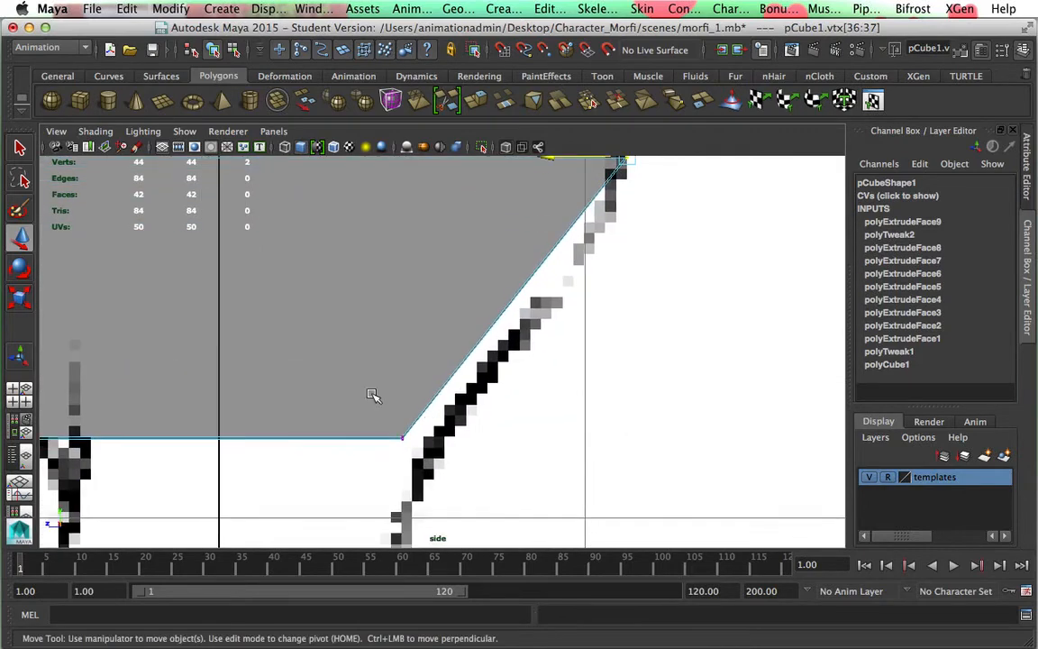
{"action": "left_click", "coordinate": [402, 438]}
{"action": "left_click_drag", "start_coordinate": [325, 435], "coordinate": [356, 441]}
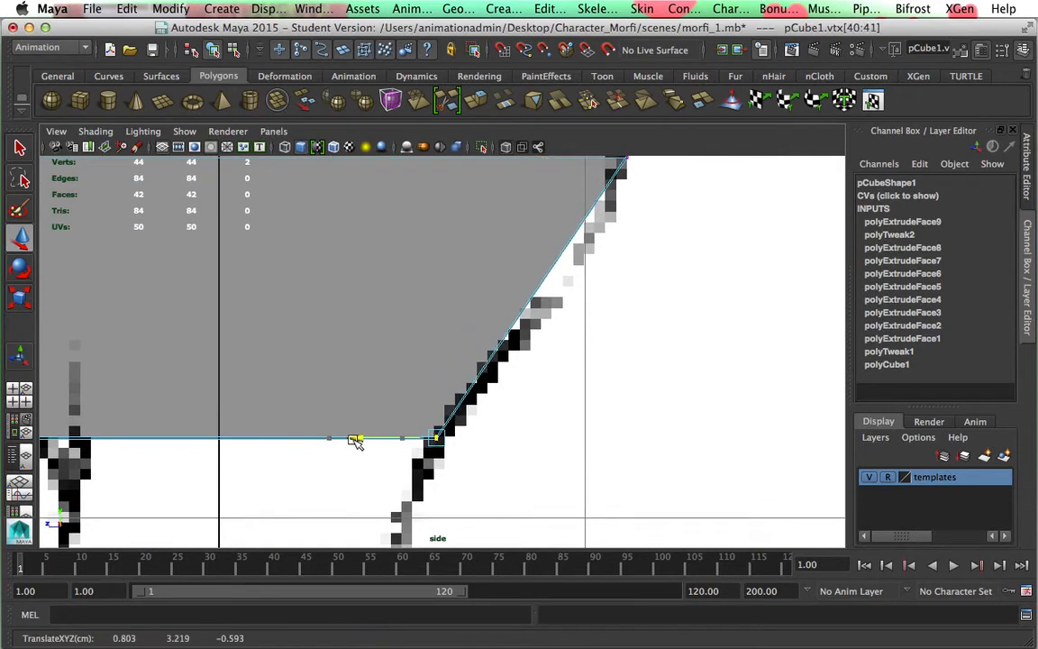
Move the front vertices of the two rows directly above the torso's bottom edge forward to the belly outline in the side view
{"action": "key", "text": "space"}
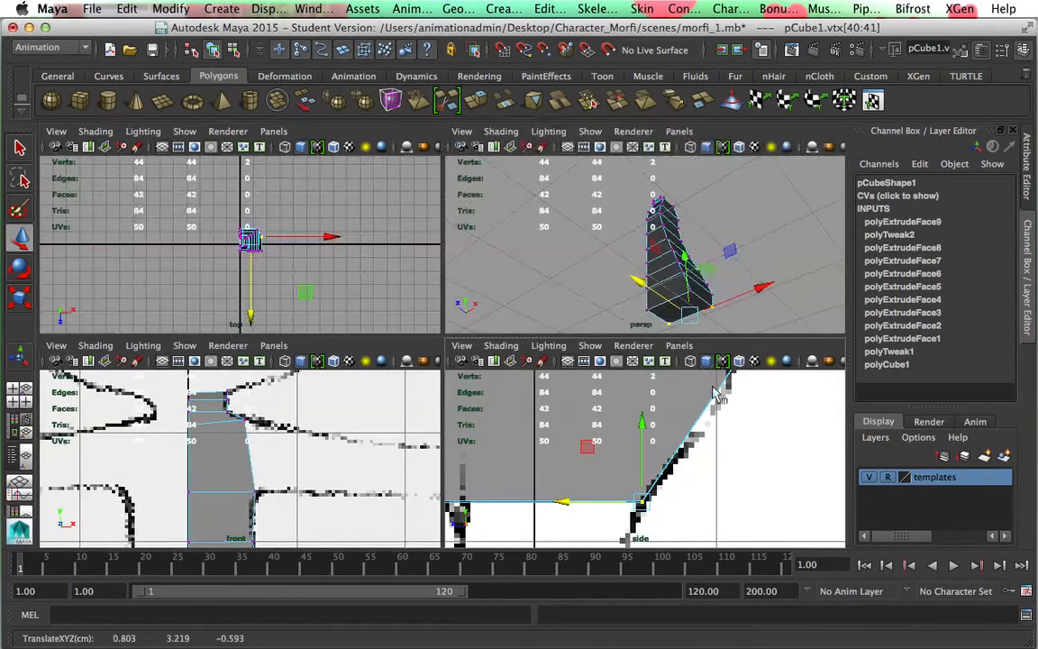
{"action": "key", "text": "a"}
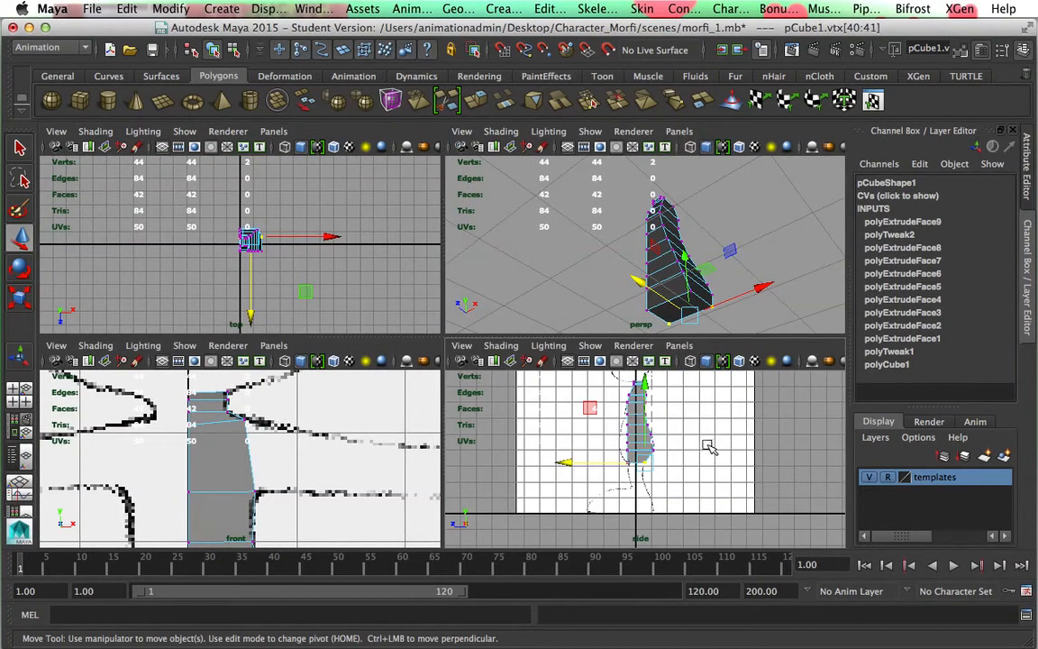
{"action": "scroll", "coordinate": [709, 448], "scroll_direction": "up", "scroll_amount": 5}
{"action": "key", "text": "space"}
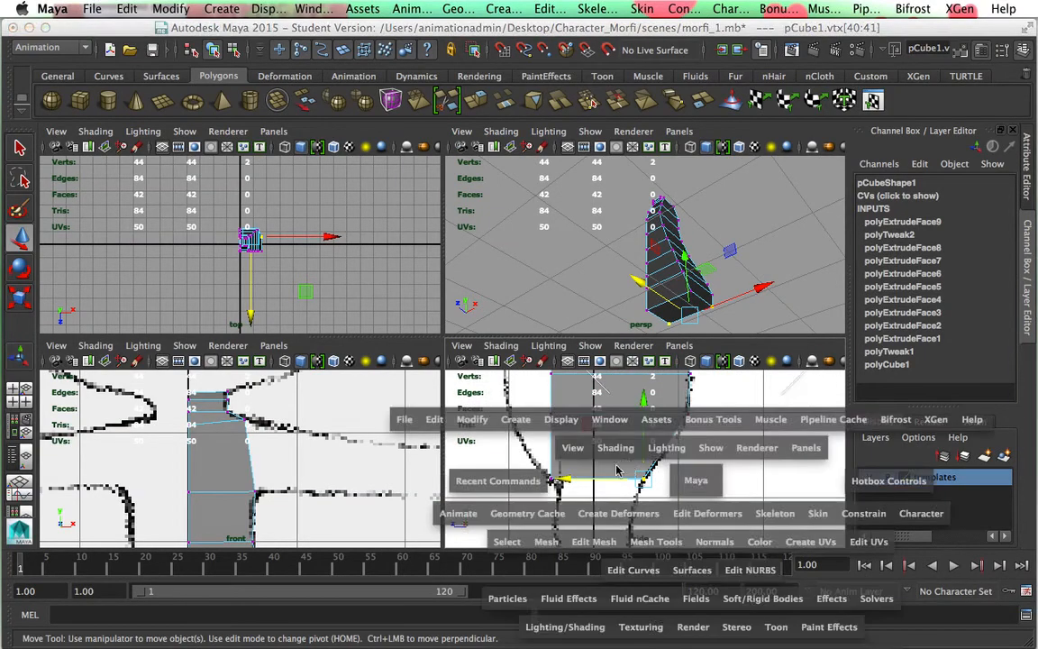
{"action": "middle_click_drag", "start_coordinate": [489, 470], "coordinate": [656, 524], "text": "alt"}
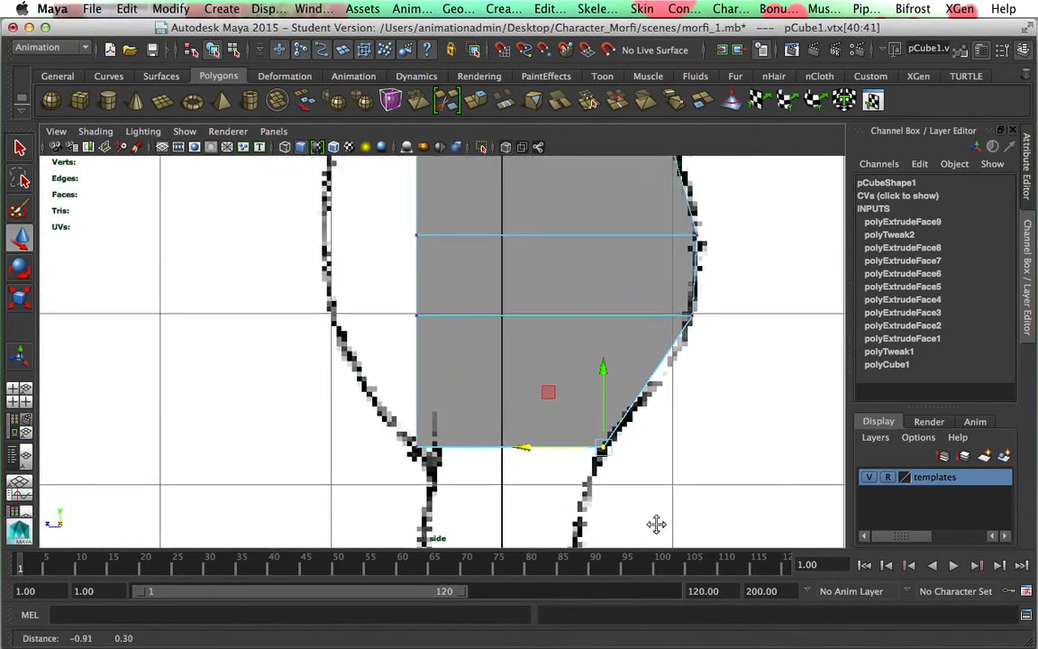
{"action": "left_click_drag", "start_coordinate": [398, 297], "coordinate": [501, 354]}
{"action": "left_click_drag", "start_coordinate": [342, 318], "coordinate": [256, 318]}
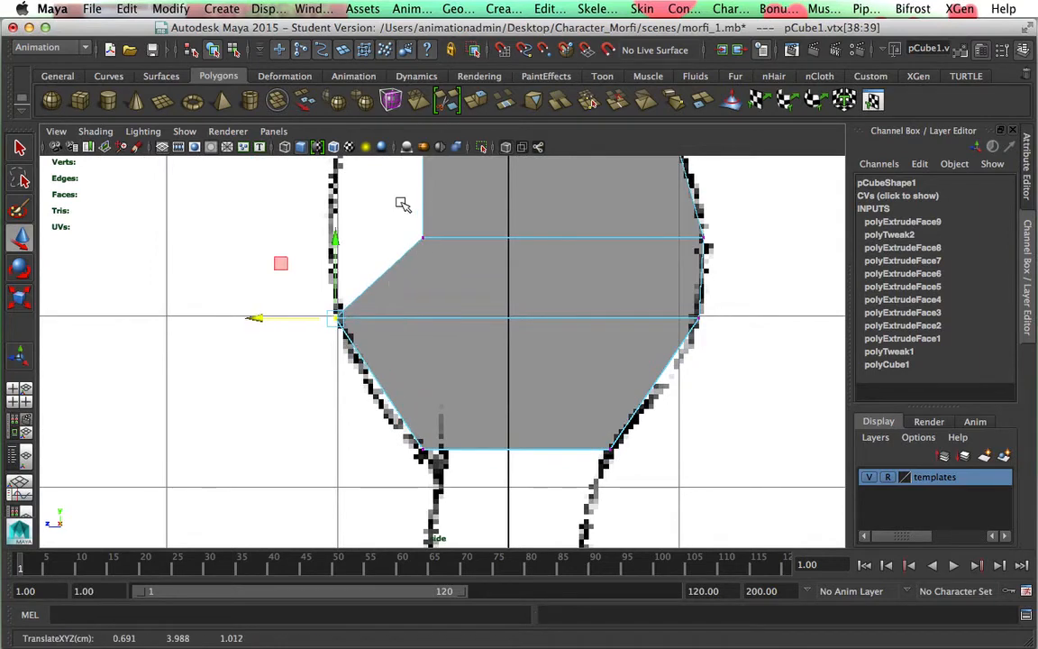
{"action": "left_click", "coordinate": [422, 237]}
{"action": "left_click_drag", "start_coordinate": [342, 237], "coordinate": [255, 230]}
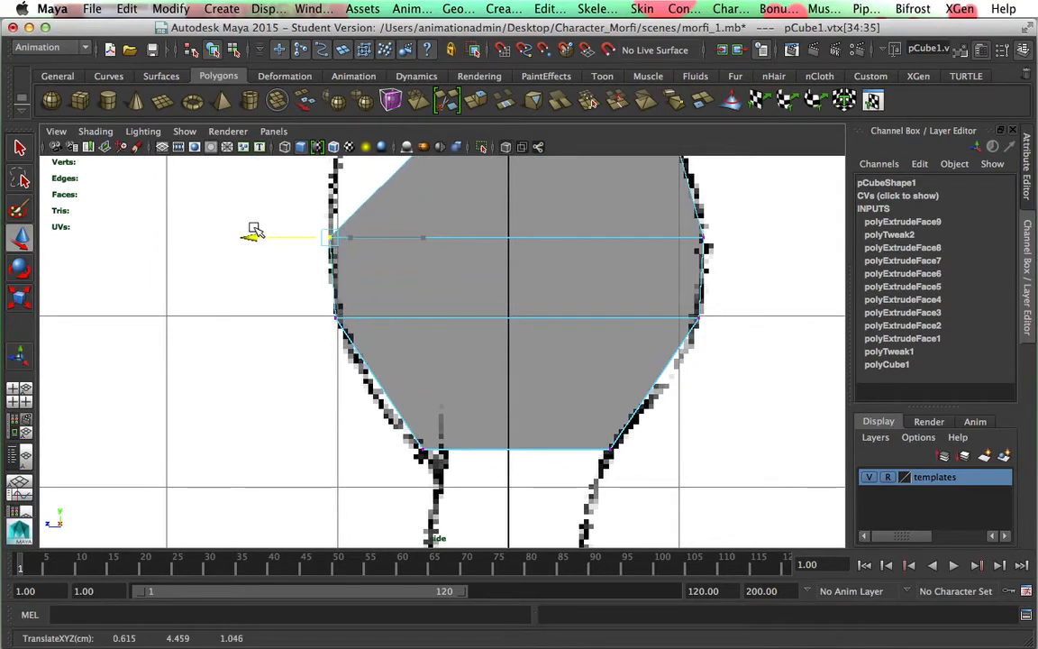
Move the front vertices of the next two rows up the belly forward onto the front outline
{"action": "middle_click_drag", "start_coordinate": [447, 326], "coordinate": [459, 504], "text": "alt"}
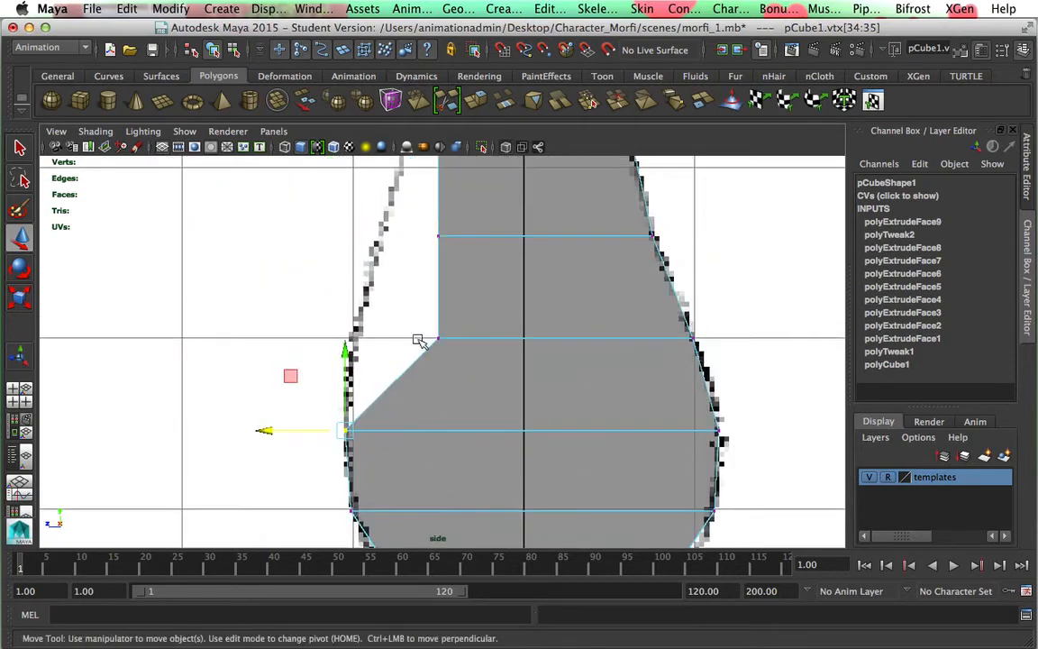
{"action": "left_click", "coordinate": [437, 340]}
{"action": "left_click_drag", "start_coordinate": [359, 337], "coordinate": [281, 329]}
{"action": "left_click", "coordinate": [437, 237]}
{"action": "left_click_drag", "start_coordinate": [367, 234], "coordinate": [297, 232]}
Move the front vertices of the remaining indented row above the belly forward onto the front outline
{"action": "middle_click_drag", "start_coordinate": [501, 307], "coordinate": [469, 425], "text": "alt"}
{"action": "middle_click_drag", "start_coordinate": [472, 386], "coordinate": [475, 358], "text": "alt"}
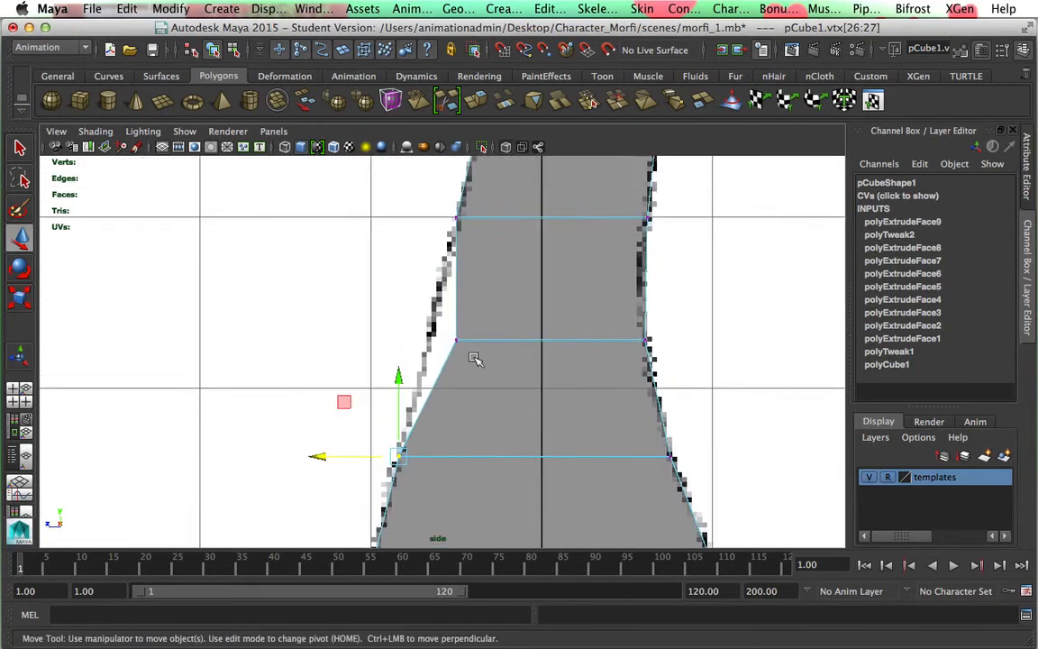
{"action": "left_click_drag", "start_coordinate": [478, 355], "coordinate": [477, 355]}
{"action": "left_click_drag", "start_coordinate": [375, 343], "coordinate": [347, 341]}
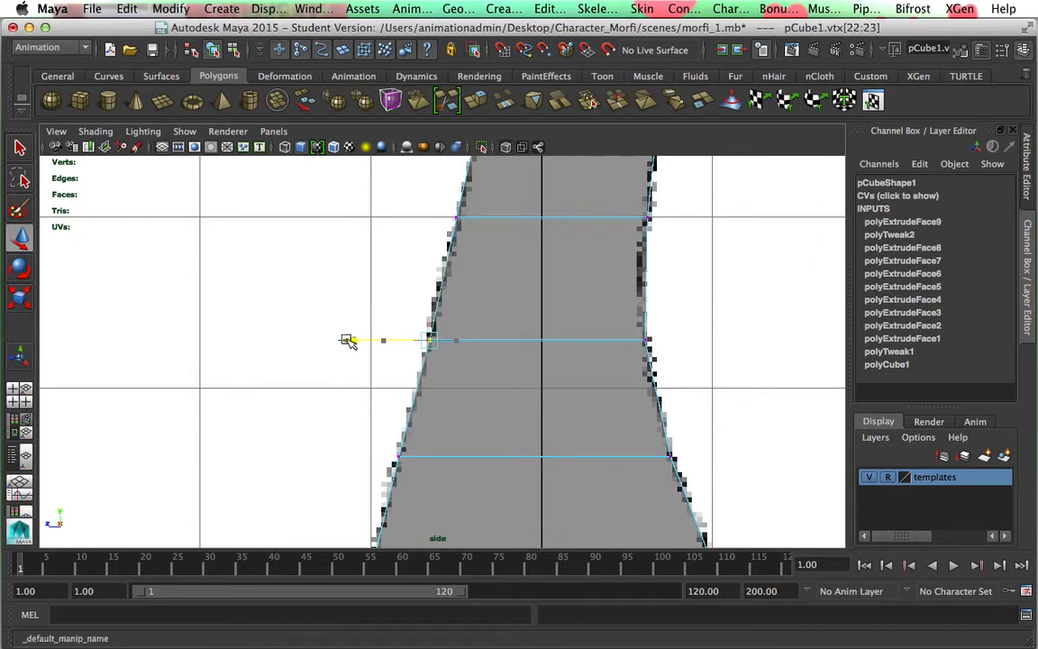
{"action": "middle_click_drag", "start_coordinate": [484, 312], "coordinate": [481, 198], "text": "alt"}
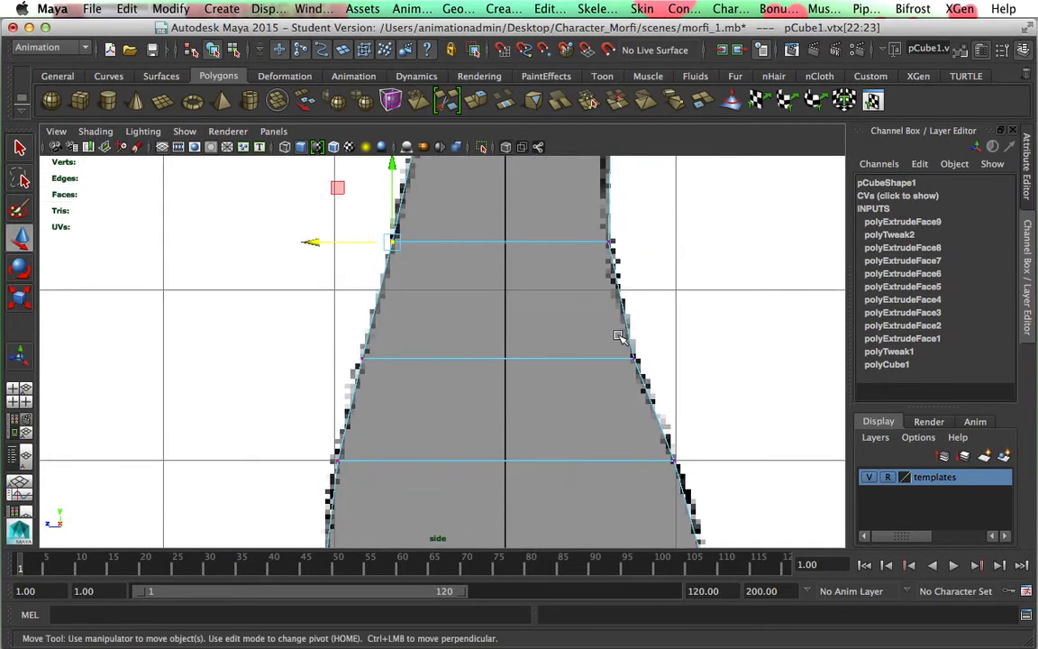
Return to object mode in the perspective view, select the half torso mesh and view it from the front
{"action": "key", "text": "space"}
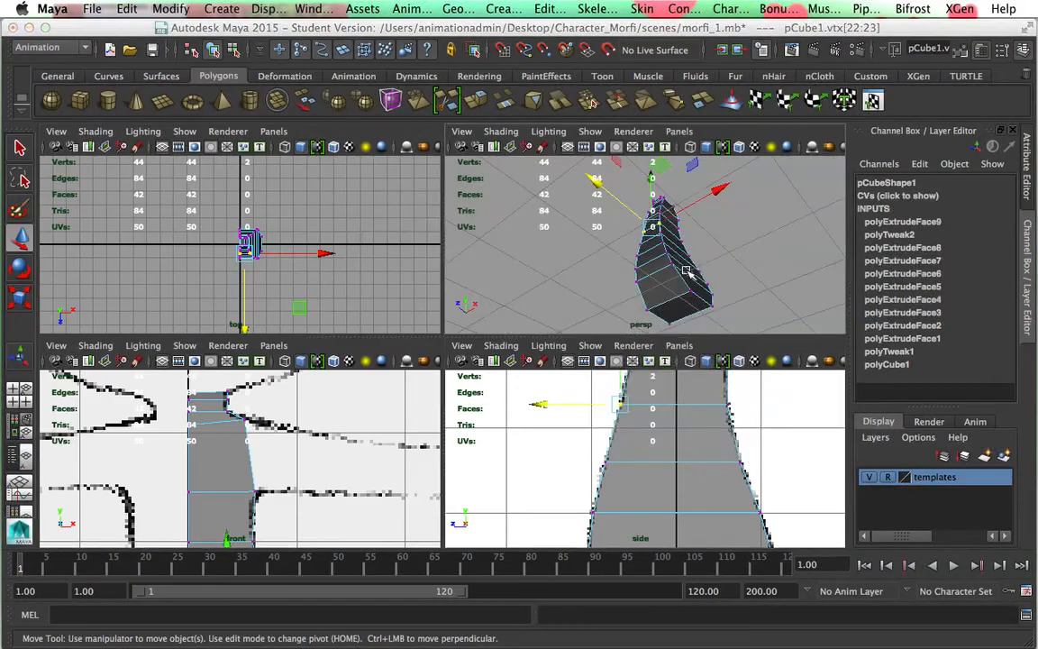
{"action": "key", "text": "space"}
{"action": "right_click_drag", "start_coordinate": [496, 262], "coordinate": [578, 244]}
{"action": "left_click", "coordinate": [528, 430]}
{"action": "left_click_drag", "start_coordinate": [537, 484], "coordinate": [587, 515], "text": "alt"}
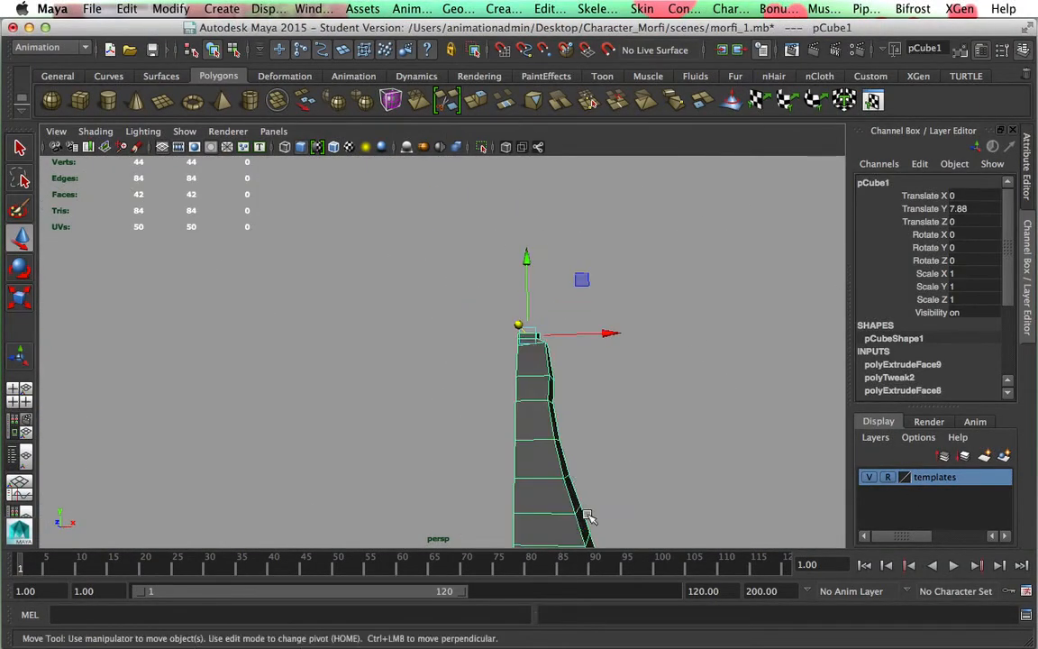
{"action": "left_click_drag", "start_coordinate": [542, 465], "coordinate": [500, 433], "text": "alt"}
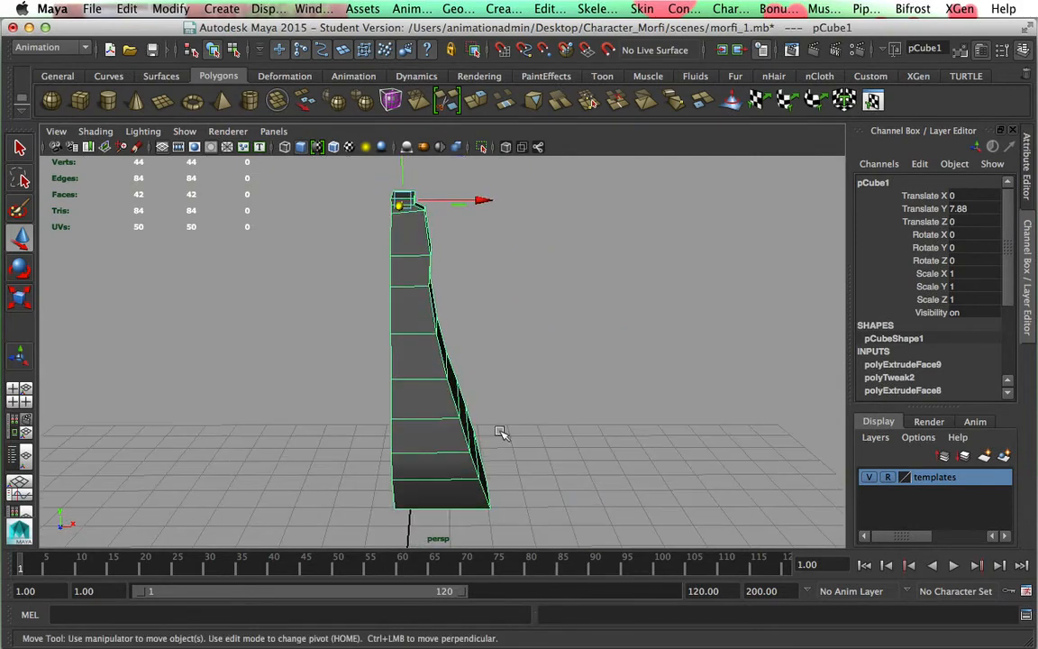
Center the pivot of the half torso mesh
{"action": "left_click", "coordinate": [552, 427]}
{"action": "left_click", "coordinate": [445, 358]}
{"action": "middle_click_drag", "start_coordinate": [445, 358], "coordinate": [479, 350], "text": "alt"}
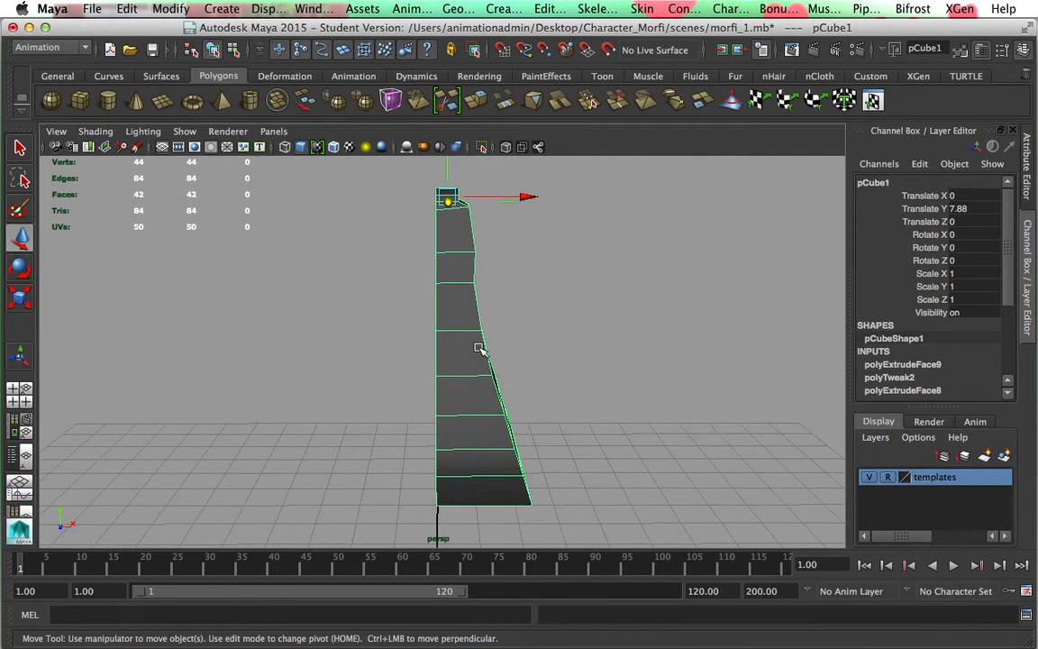
{"action": "left_click", "coordinate": [173, 10]}
{"action": "left_click", "coordinate": [205, 185]}
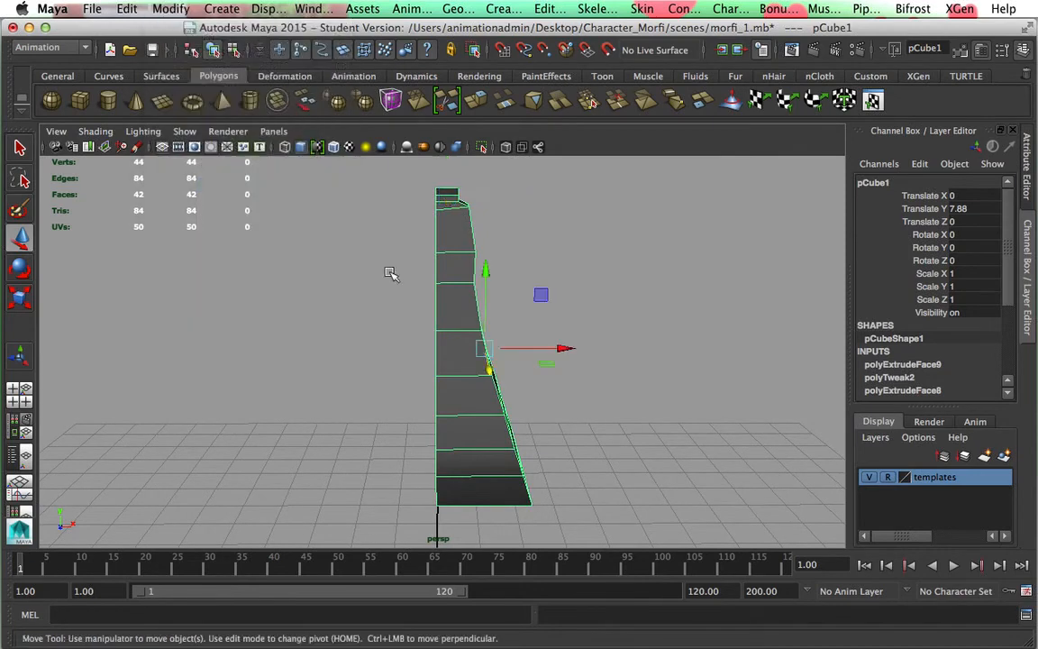
{"action": "mouse_move", "coordinate": [480, 422]}
{"action": "left_mouse_down", "text": "alt"}
{"action": "mouse_move", "coordinate": [430, 423]}
{"action": "mouse_move", "coordinate": [478, 416]}
{"action": "left_mouse_up", "text": "alt"}
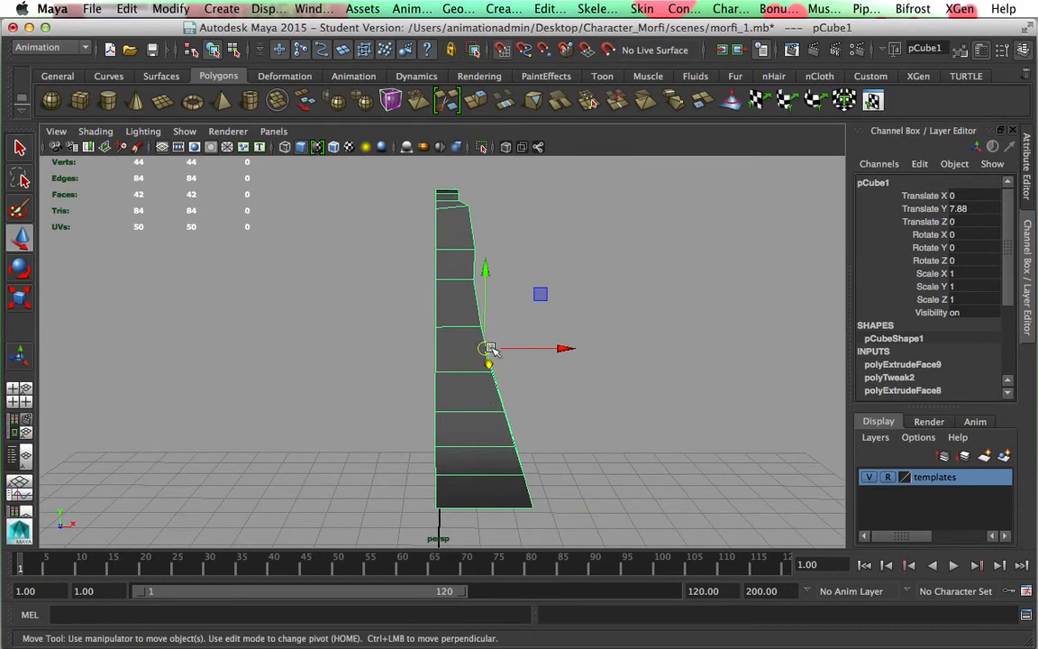
{"action": "left_click_drag", "start_coordinate": [564, 351], "coordinate": [546, 352]}
{"action": "key", "text": "super+z"}
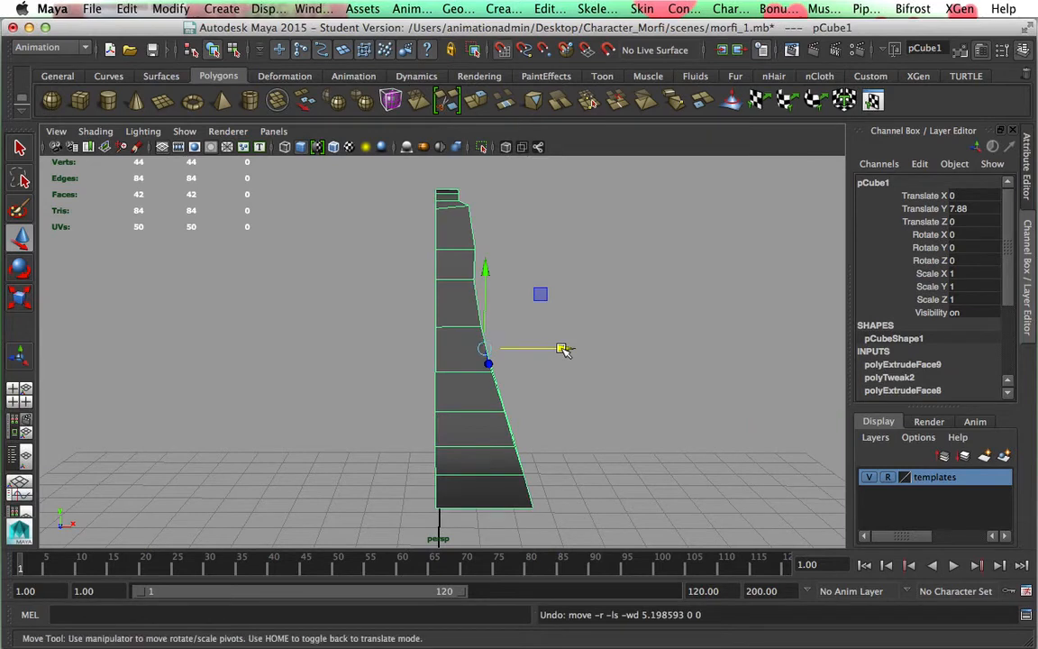
{"action": "left_click_drag", "start_coordinate": [563, 350], "coordinate": [525, 352]}
Move only the half torso's pivot sideways onto the body's centre line
{"action": "key", "text": "Home"}
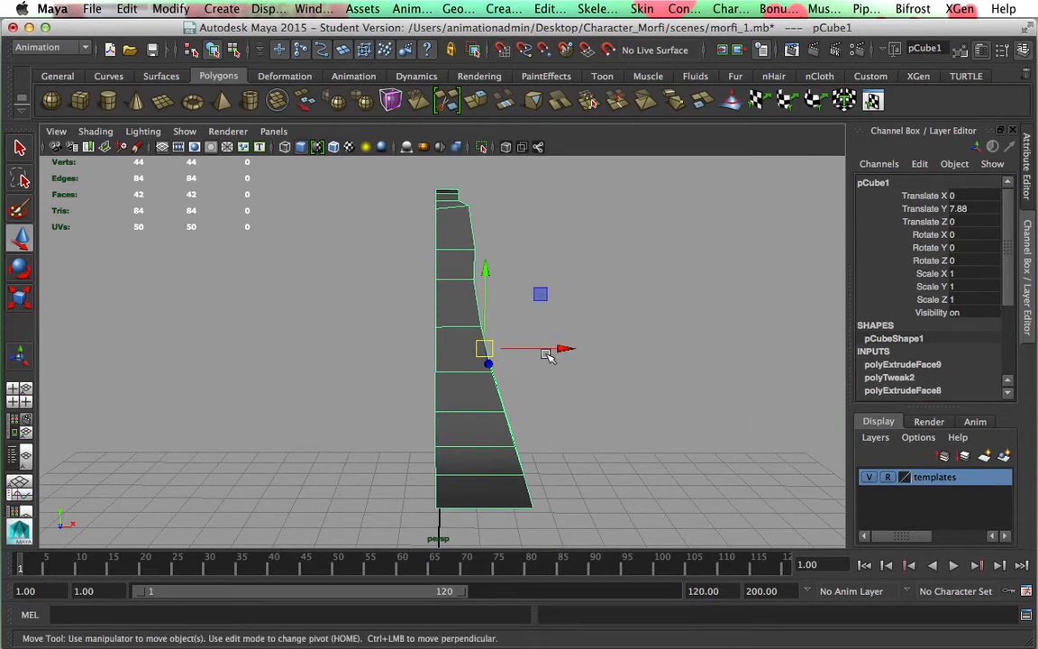
{"action": "left_click_drag", "start_coordinate": [484, 349], "coordinate": [441, 351]}
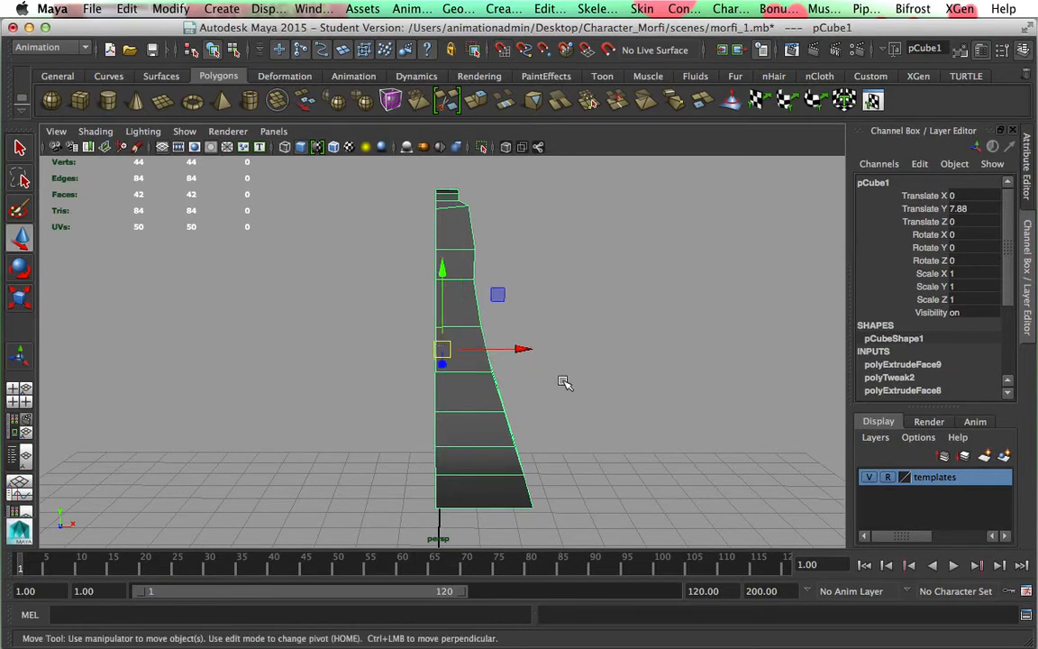
Raise the half torso's pivot along the centre line to about mid-torso height in the front view
{"action": "key", "text": "space"}
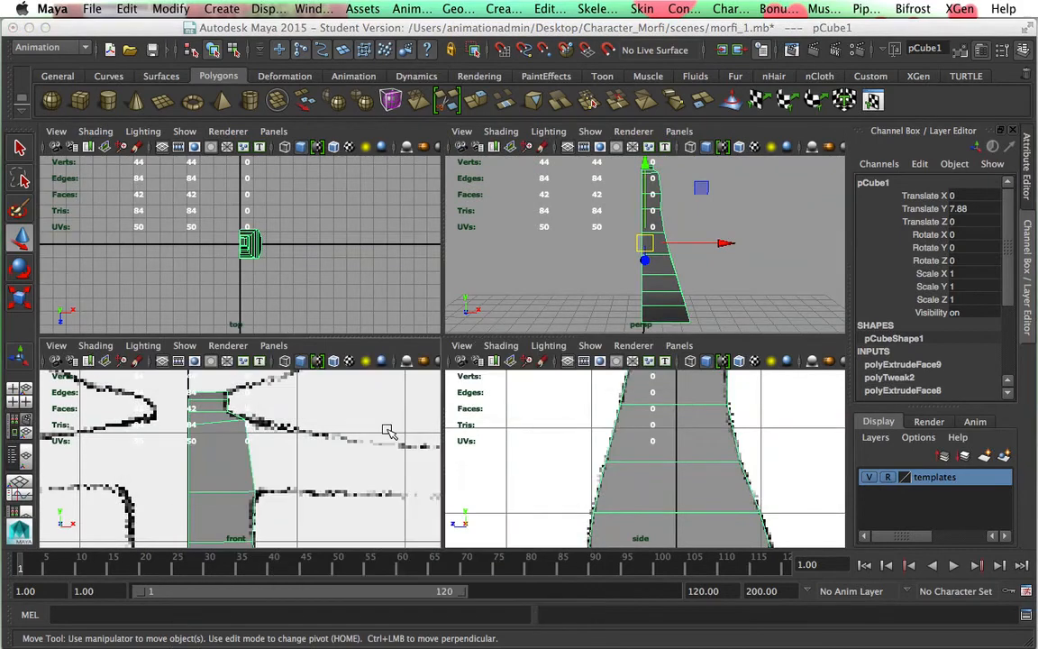
{"action": "key", "text": "space"}
{"action": "scroll", "coordinate": [403, 424], "scroll_direction": "down", "scroll_amount": 5}
{"action": "scroll", "coordinate": [436, 438], "scroll_direction": "down", "scroll_amount": 5}
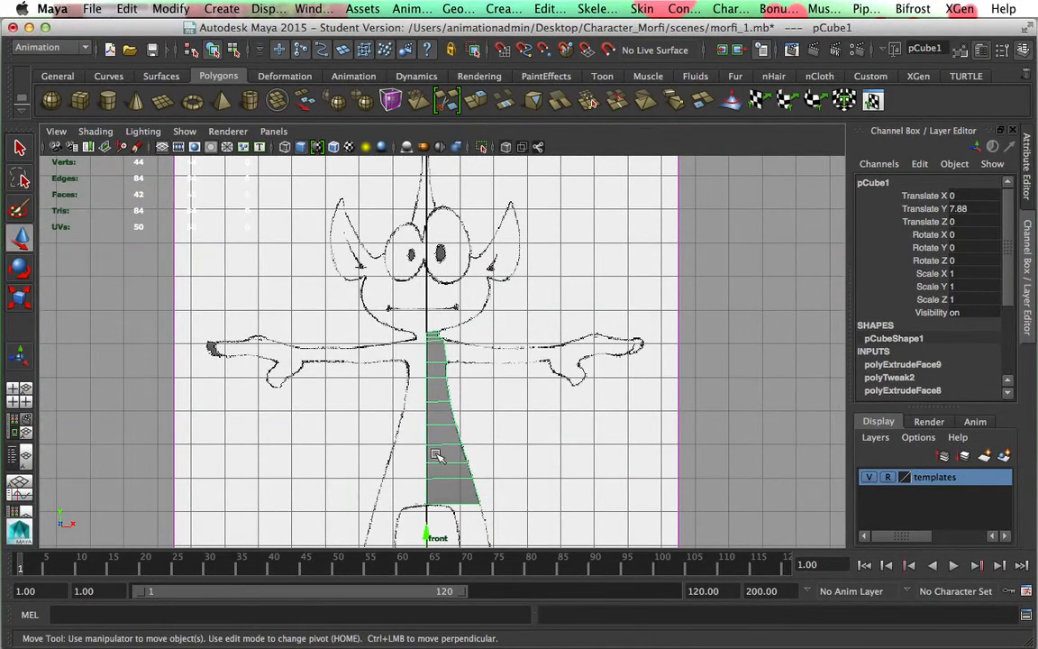
{"action": "middle_click_drag", "start_coordinate": [435, 455], "coordinate": [463, 428], "text": "alt"}
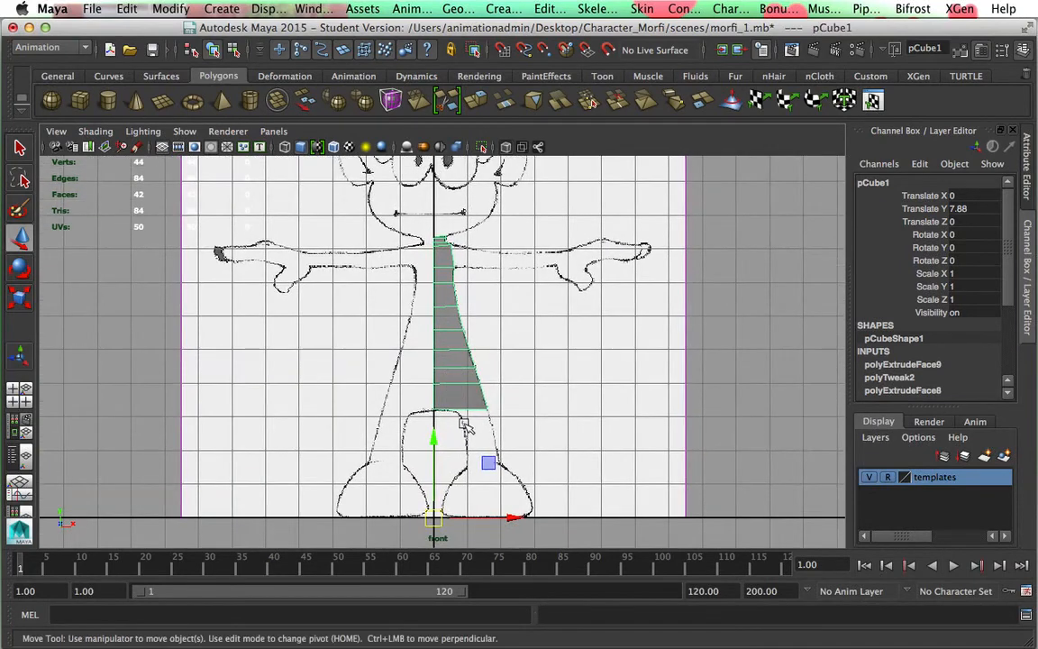
{"action": "key", "text": "Home"}
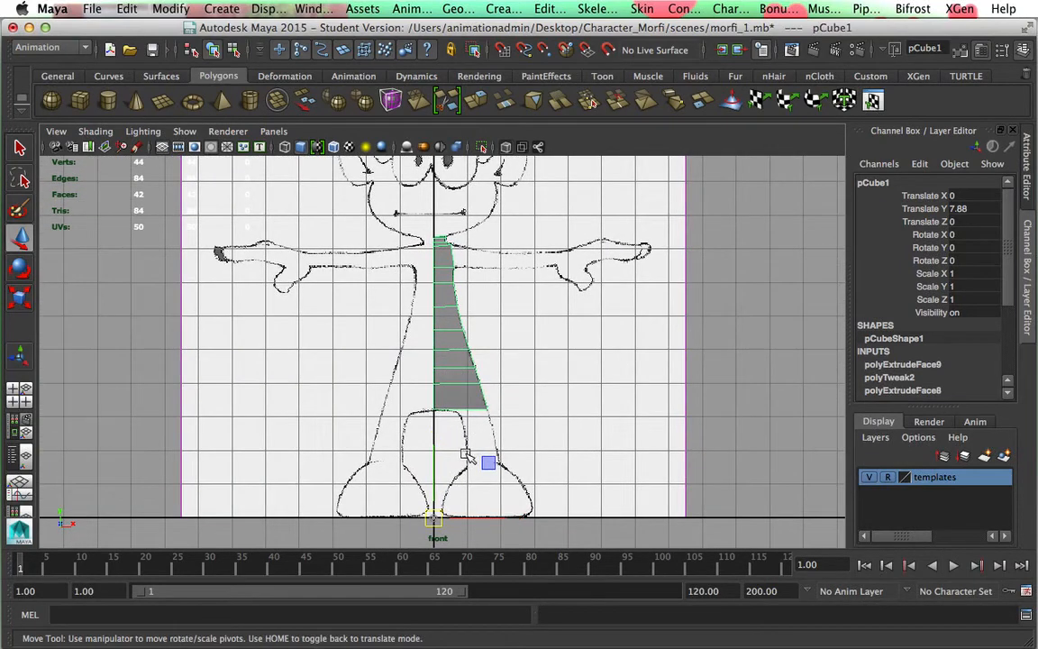
{"action": "left_click_drag", "start_coordinate": [435, 485], "coordinate": [436, 419]}
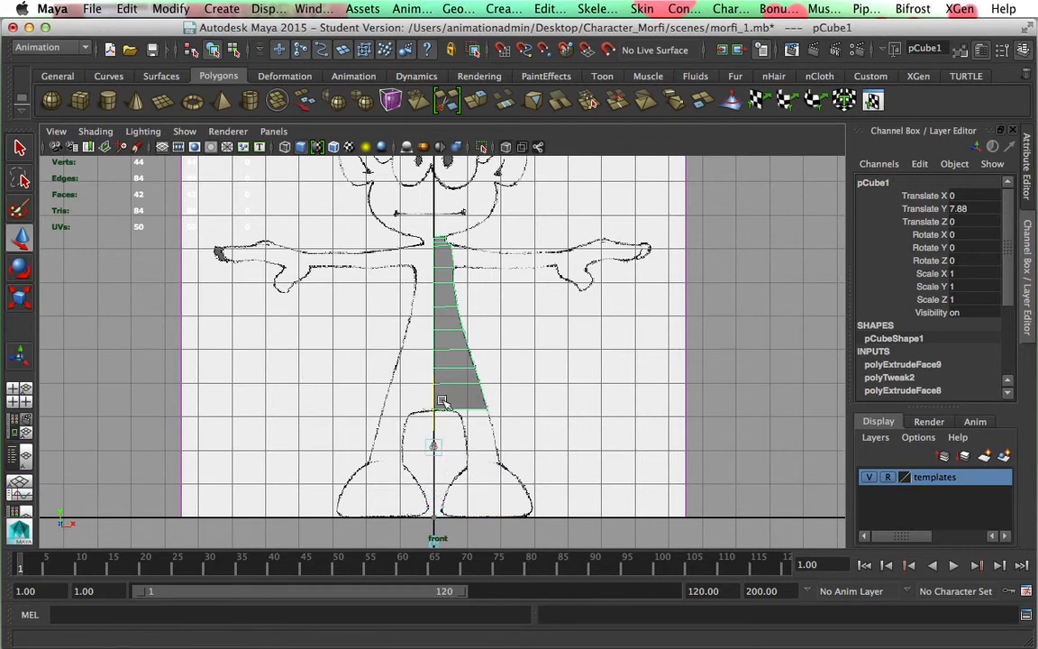
{"action": "left_click_drag", "start_coordinate": [433, 291], "coordinate": [433, 298]}
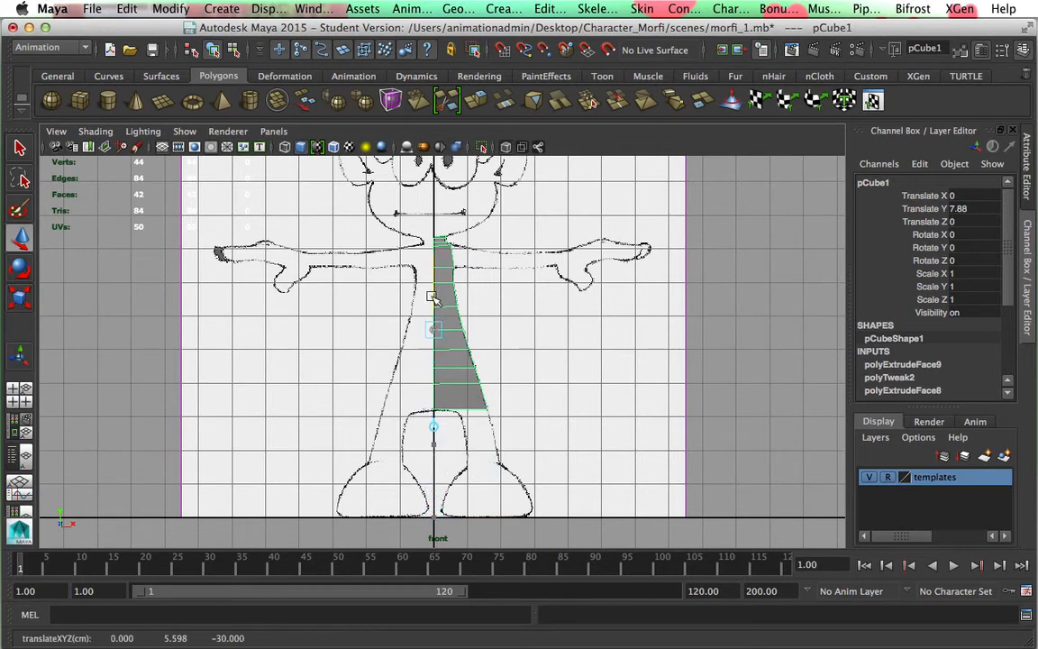
Leave pivot editing and check the half torso in the perspective view with the smooth preview switched on and back off
{"action": "key", "text": "Home"}
{"action": "key", "text": "space"}
{"action": "left_click_drag", "start_coordinate": [471, 404], "coordinate": [558, 463], "text": "alt"}
{"action": "key", "text": "3"}
{"action": "key", "text": "1"}
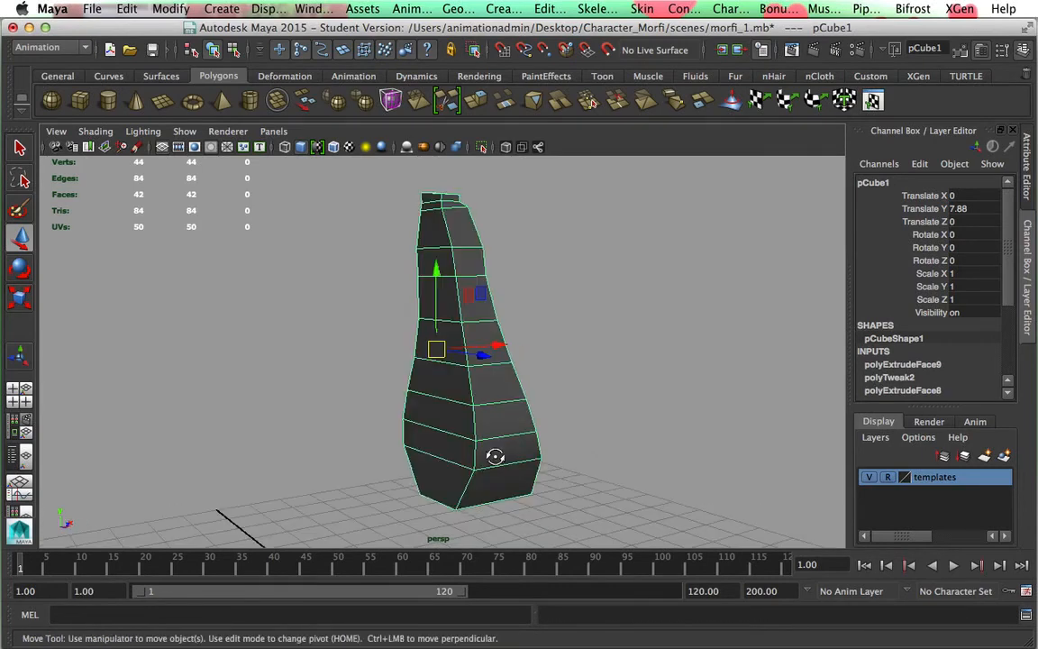
{"action": "left_click_drag", "start_coordinate": [496, 458], "coordinate": [443, 462], "text": "alt"}
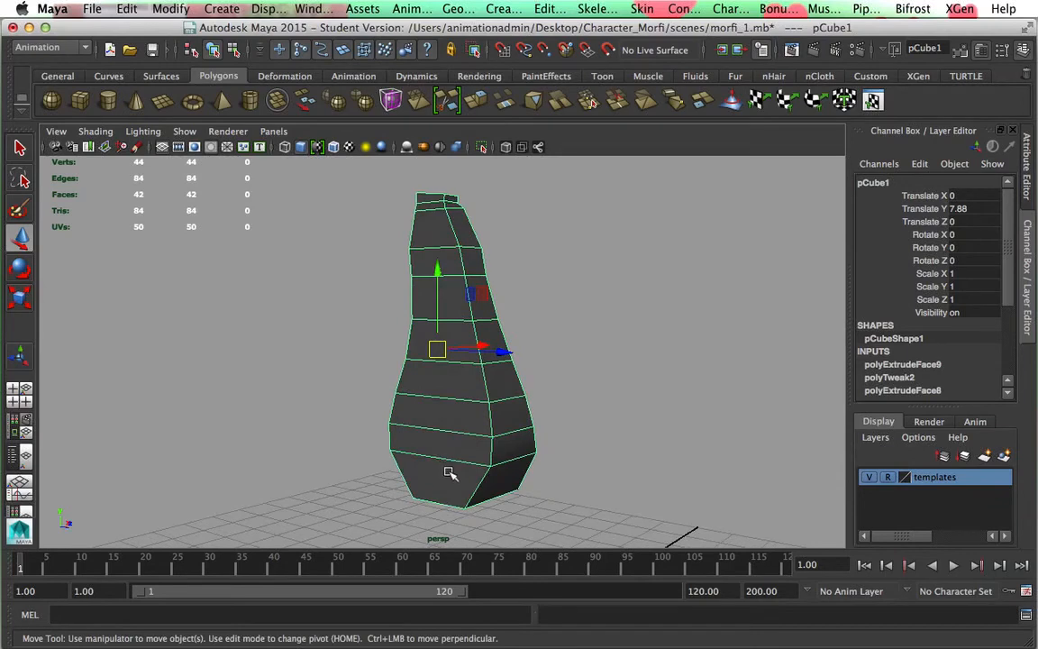
Delete the full column of faces on the half torso's inner side along the centre line
{"action": "right_click_drag", "start_coordinate": [445, 275], "coordinate": [443, 303]}
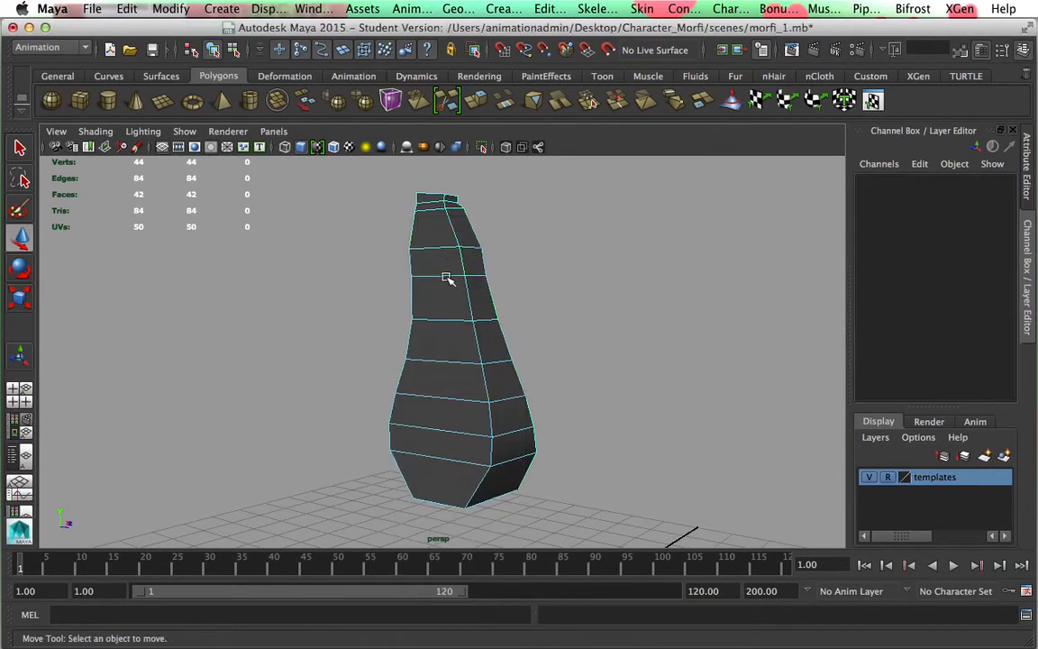
{"action": "left_click", "coordinate": [431, 198]}
{"action": "left_click", "coordinate": [434, 232], "text": "shift"}
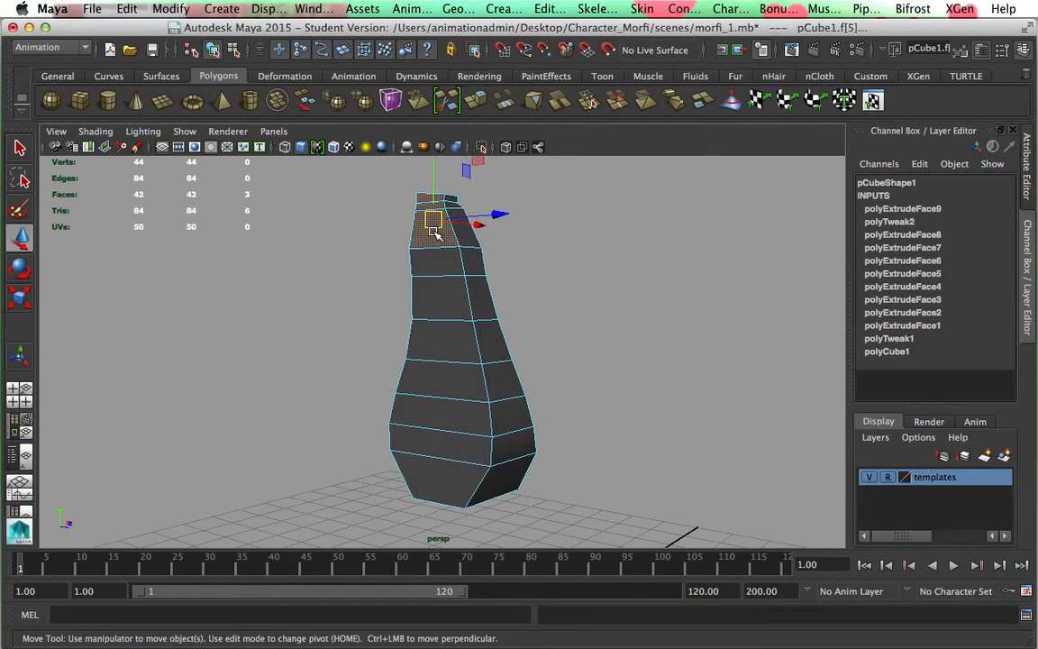
{"action": "double_click", "coordinate": [451, 345], "text": "shift"}
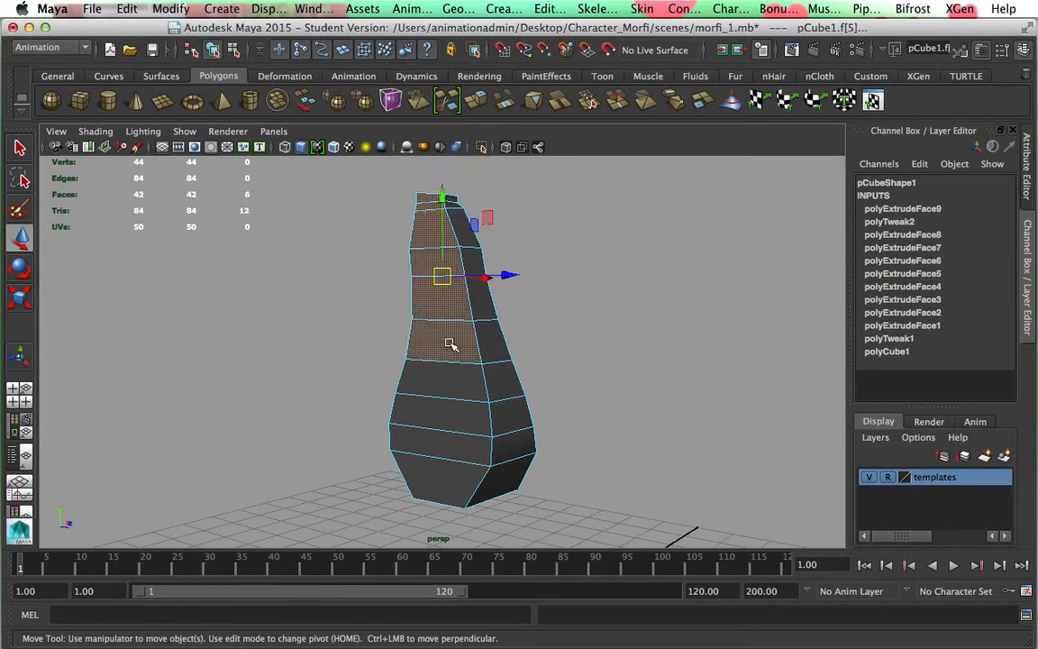
{"action": "double_click", "coordinate": [447, 415], "text": "shift"}
{"action": "double_click", "coordinate": [451, 476], "text": "shift"}
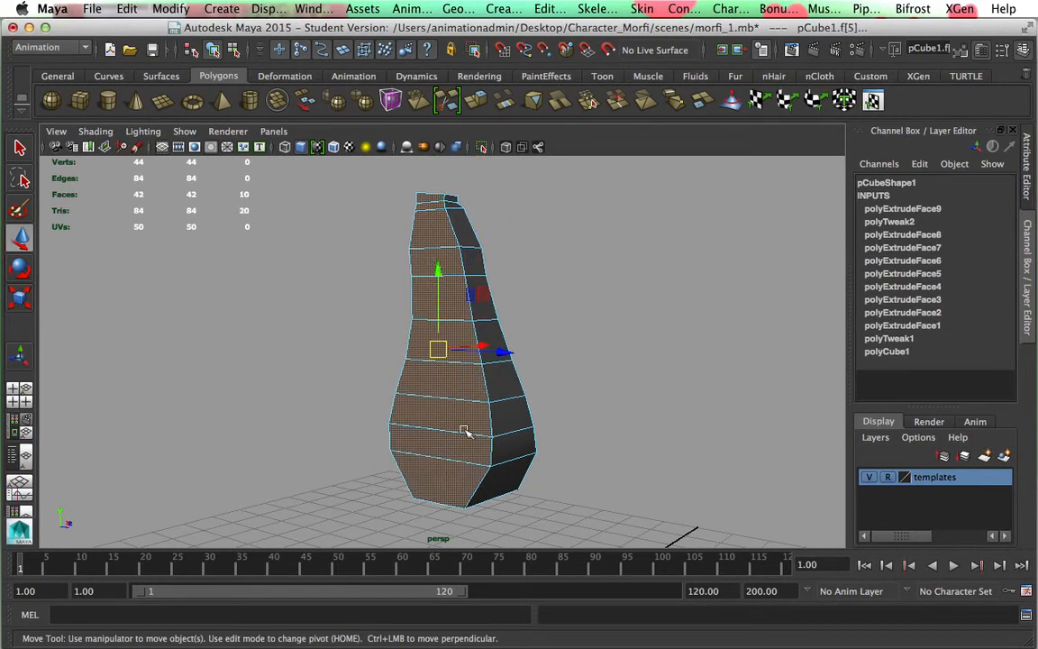
{"action": "left_click_drag", "start_coordinate": [584, 455], "coordinate": [568, 413], "text": "alt"}
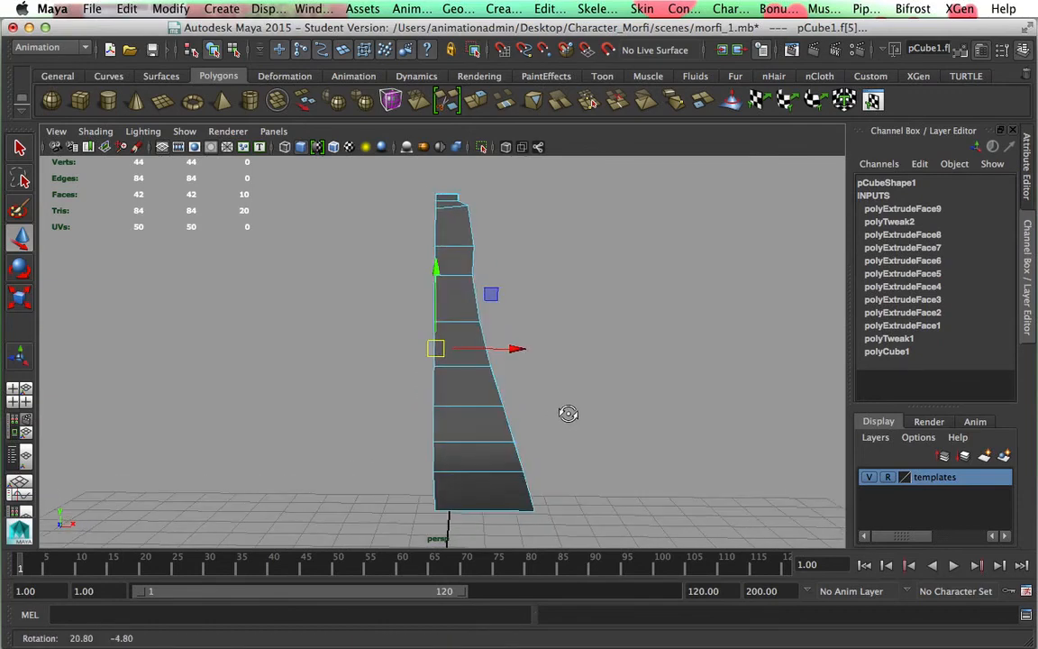
{"action": "left_click", "coordinate": [459, 160]}
{"action": "mouse_move", "coordinate": [480, 475]}
{"action": "left_mouse_down", "text": "alt"}
{"action": "mouse_move", "coordinate": [584, 461]}
{"action": "mouse_move", "coordinate": [495, 462]}
{"action": "left_mouse_up", "text": "alt"}
Return to object mode and delete the construction history of the half torso mesh
{"action": "right_click_drag", "start_coordinate": [494, 261], "coordinate": [545, 241]}
{"action": "left_click", "coordinate": [472, 320]}
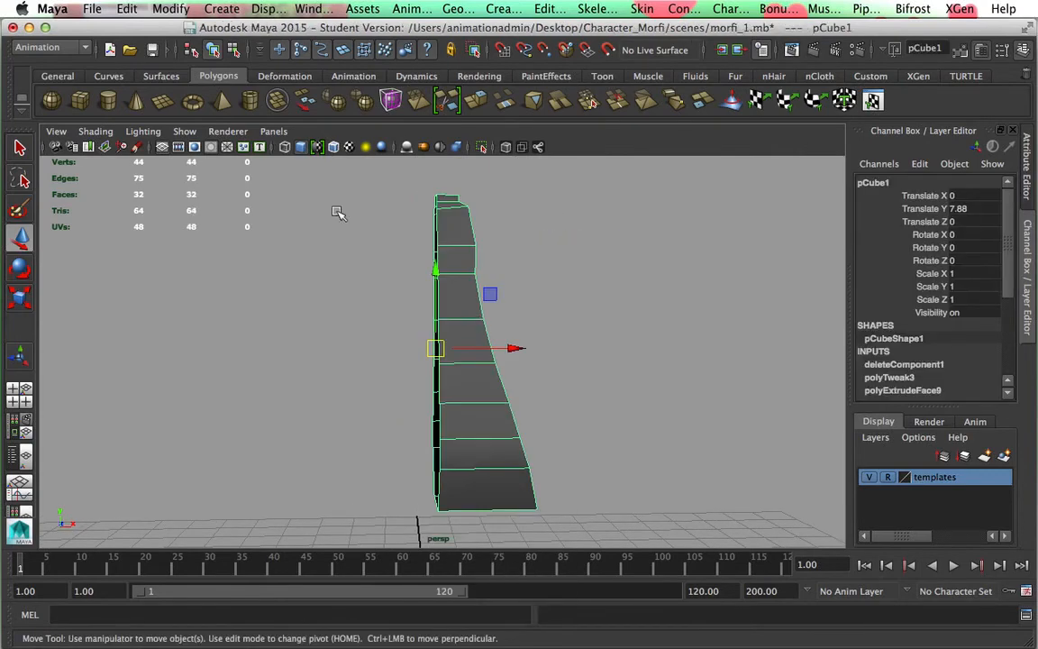
{"action": "left_click", "coordinate": [127, 9]}
{"action": "mouse_move", "coordinate": [200, 200]}
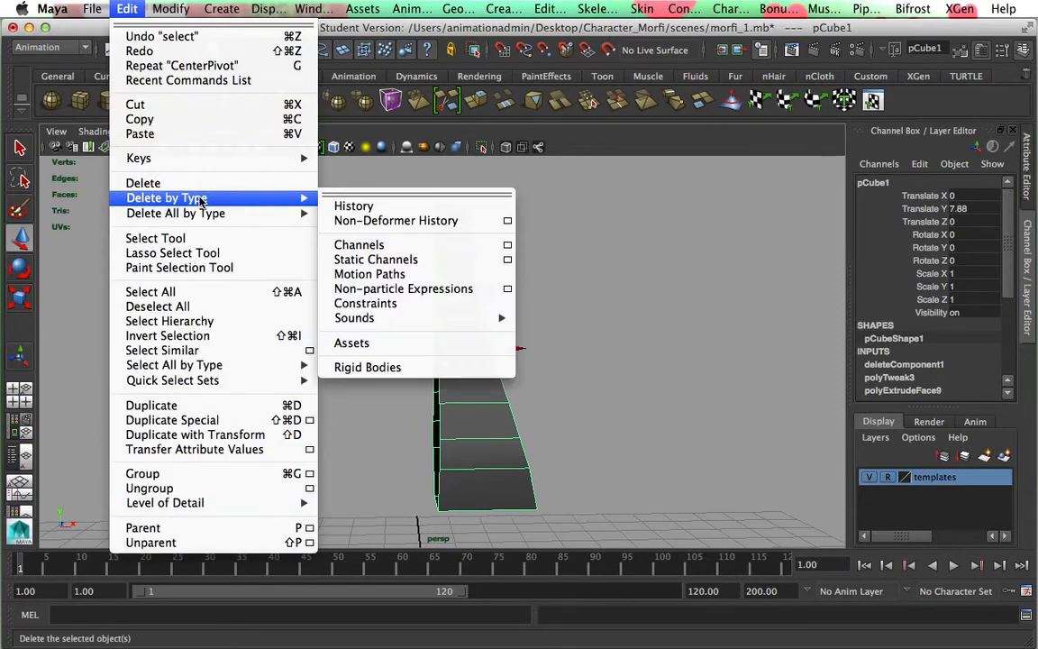
{"action": "left_click", "coordinate": [353, 205]}
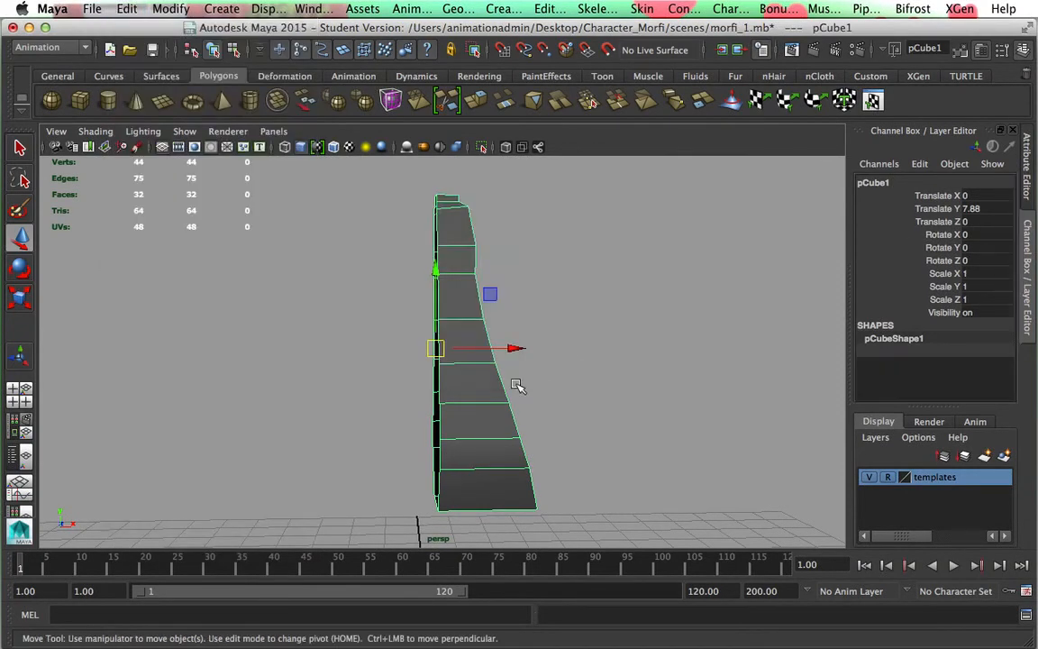
Create a mirrored instance of the half torso using reset Duplicate Special options, with geometry type Instance and Scale X -1
{"action": "left_click_drag", "start_coordinate": [487, 402], "coordinate": [473, 421], "text": "alt"}
{"action": "left_click", "coordinate": [127, 8]}
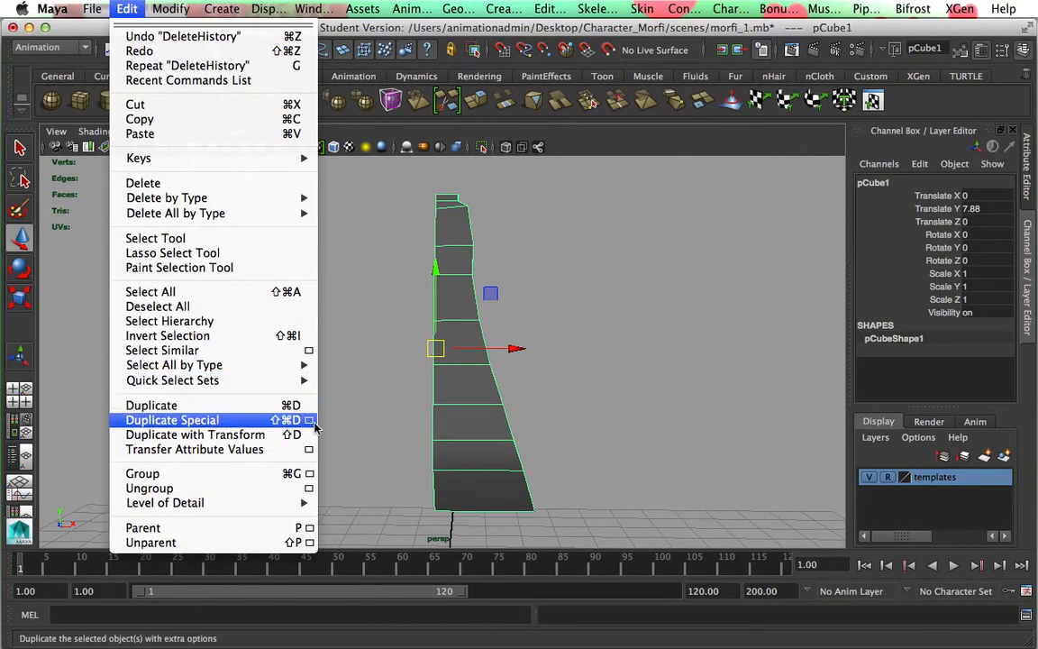
{"action": "left_click", "coordinate": [311, 420]}
{"action": "left_click_drag", "start_coordinate": [692, 42], "coordinate": [736, 36]}
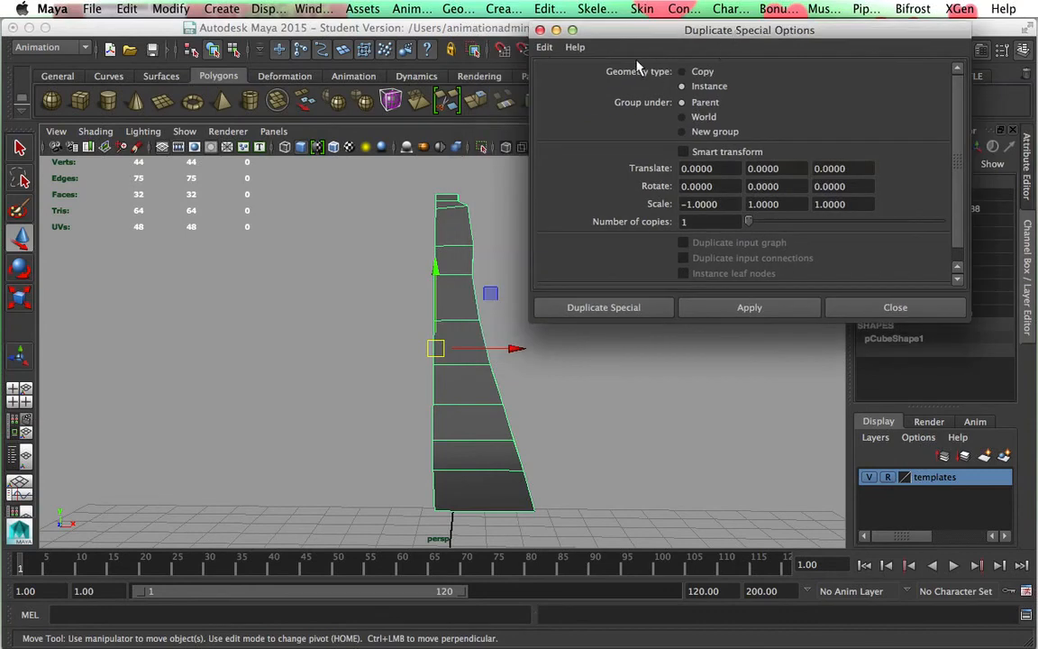
{"action": "left_click", "coordinate": [544, 47]}
{"action": "left_click", "coordinate": [558, 79]}
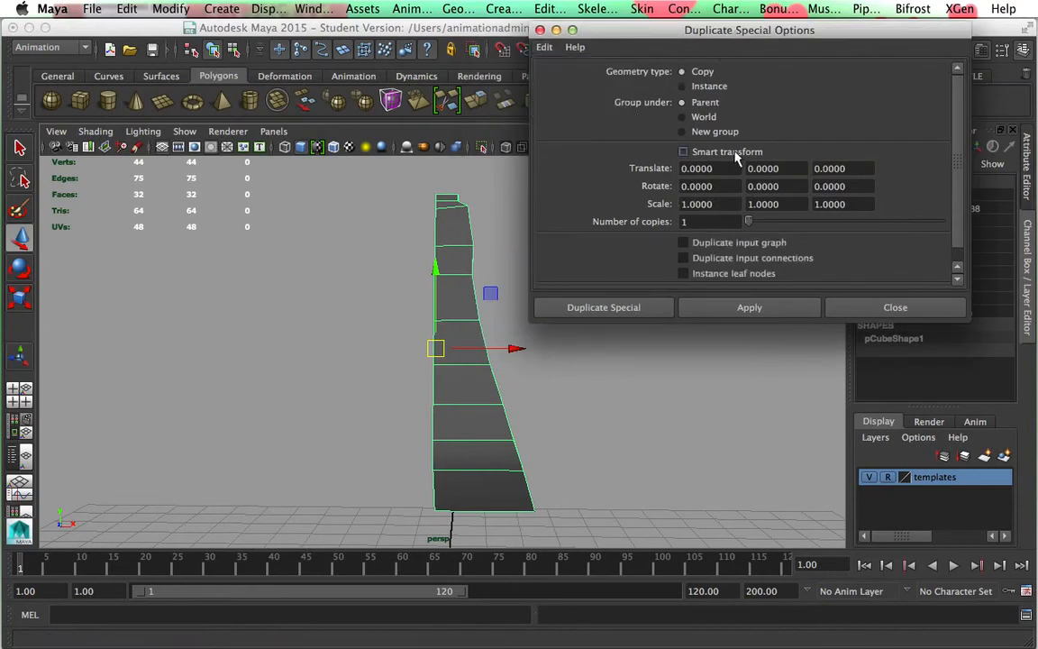
{"action": "left_click", "coordinate": [683, 86]}
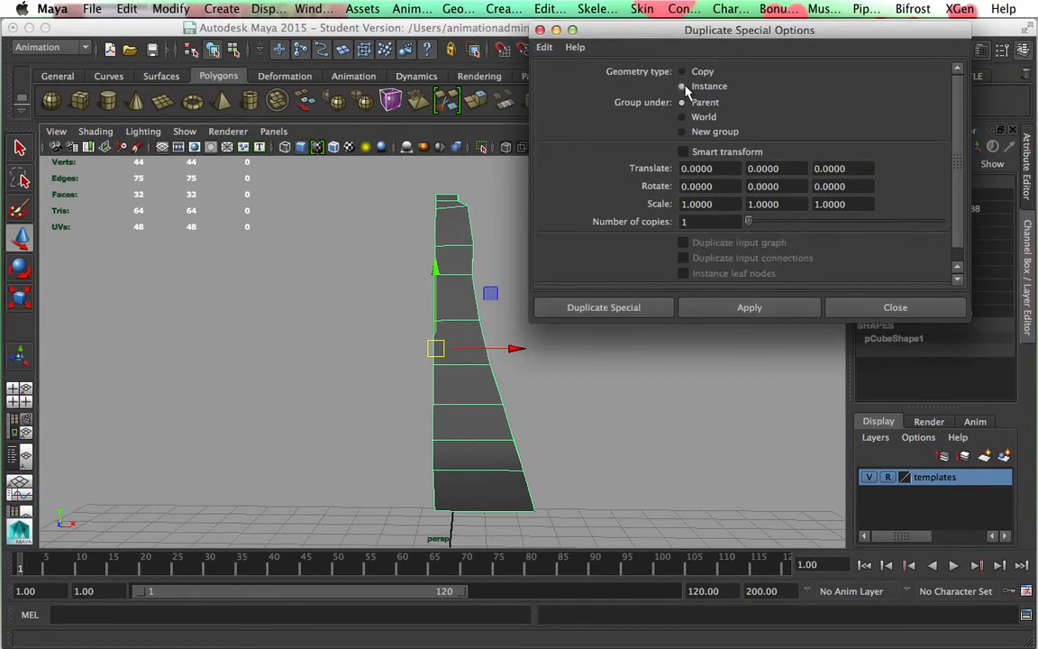
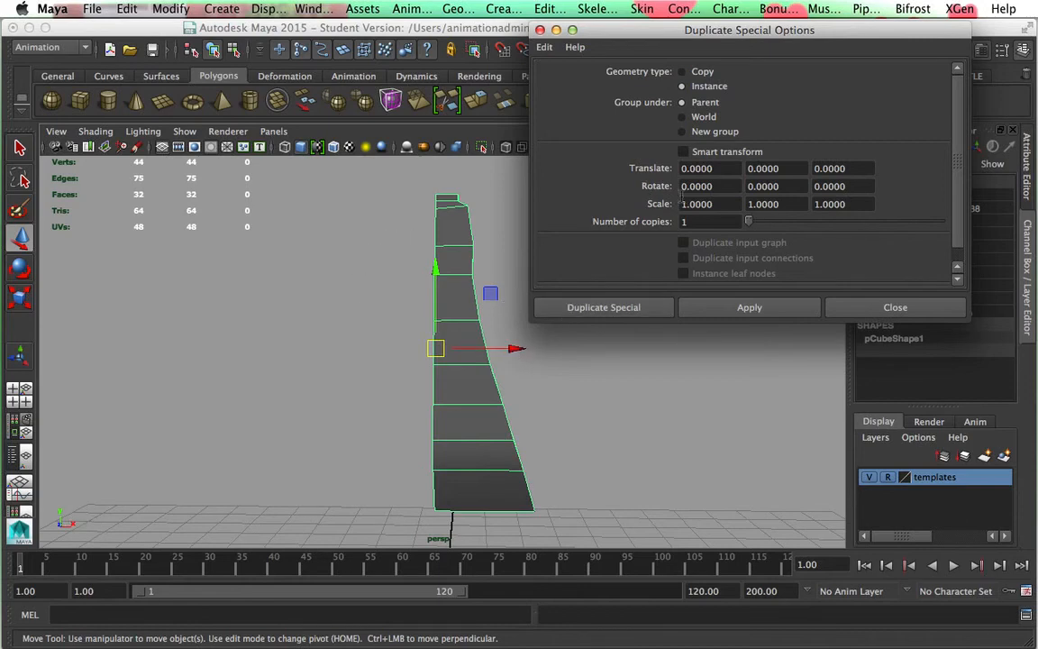
{"action": "left_click", "coordinate": [683, 205]}
{"action": "key", "text": "Return"}
{"action": "left_click", "coordinate": [656, 305]}
{"action": "left_click", "coordinate": [646, 320]}
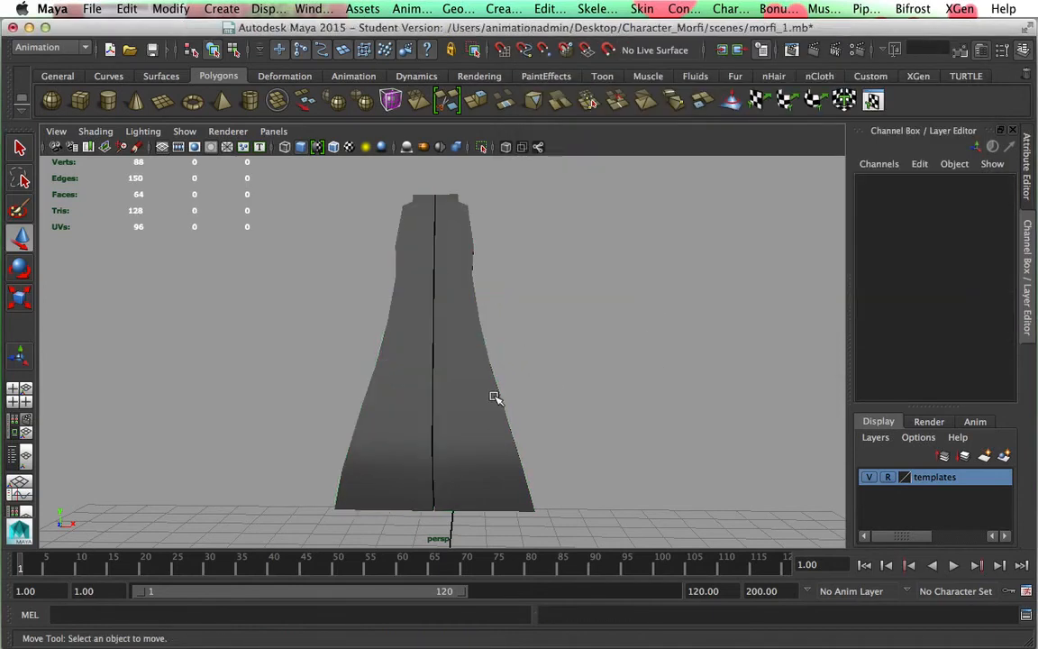
Select the original torso half and examine the centre seam up close, with and without the smooth preview
{"action": "left_click", "coordinate": [498, 396]}
{"action": "scroll", "coordinate": [577, 413], "scroll_direction": "up", "scroll_amount": 5}
{"action": "scroll", "coordinate": [577, 412], "scroll_direction": "down", "scroll_amount": 2}
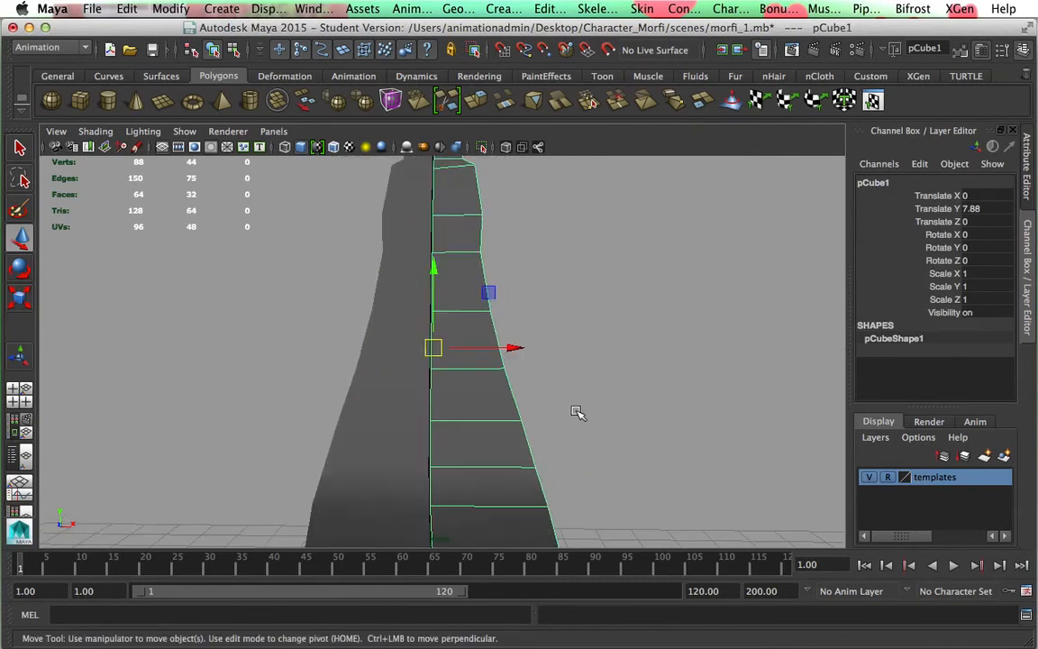
{"action": "scroll", "coordinate": [578, 411], "scroll_direction": "down", "scroll_amount": 2}
{"action": "scroll", "coordinate": [577, 412], "scroll_direction": "up", "scroll_amount": 6}
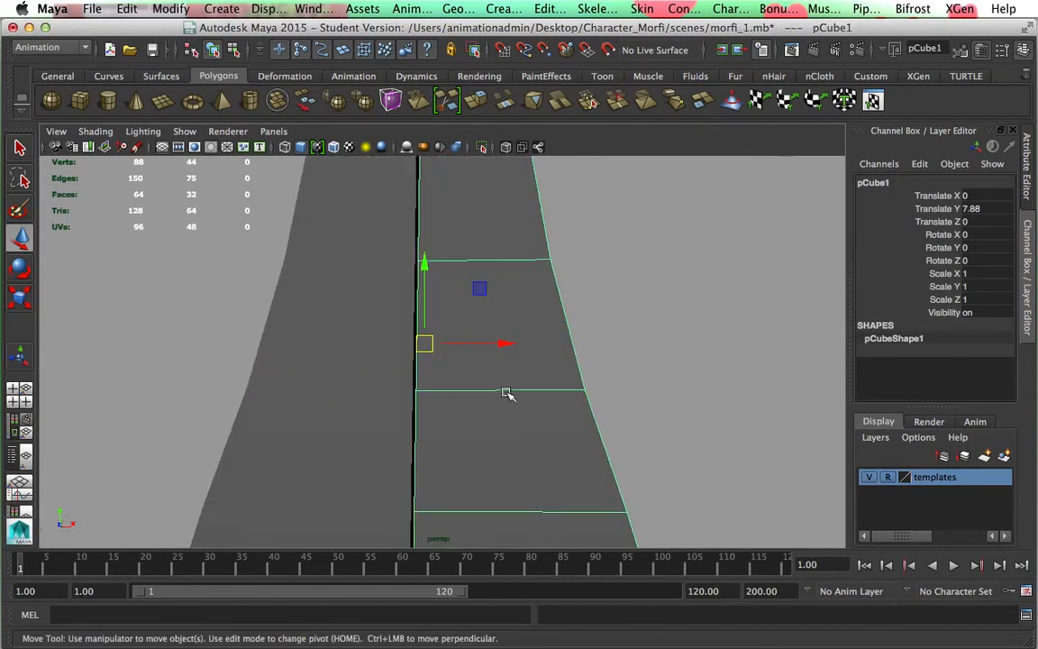
{"action": "scroll", "coordinate": [506, 439], "scroll_direction": "down", "scroll_amount": 5}
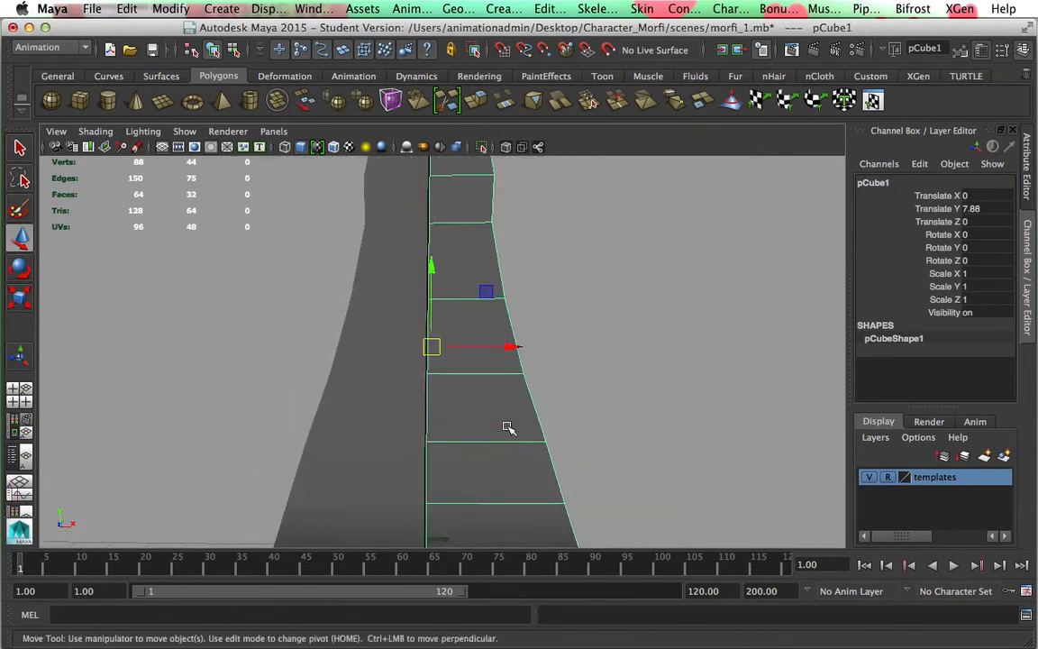
{"action": "key", "text": "3"}
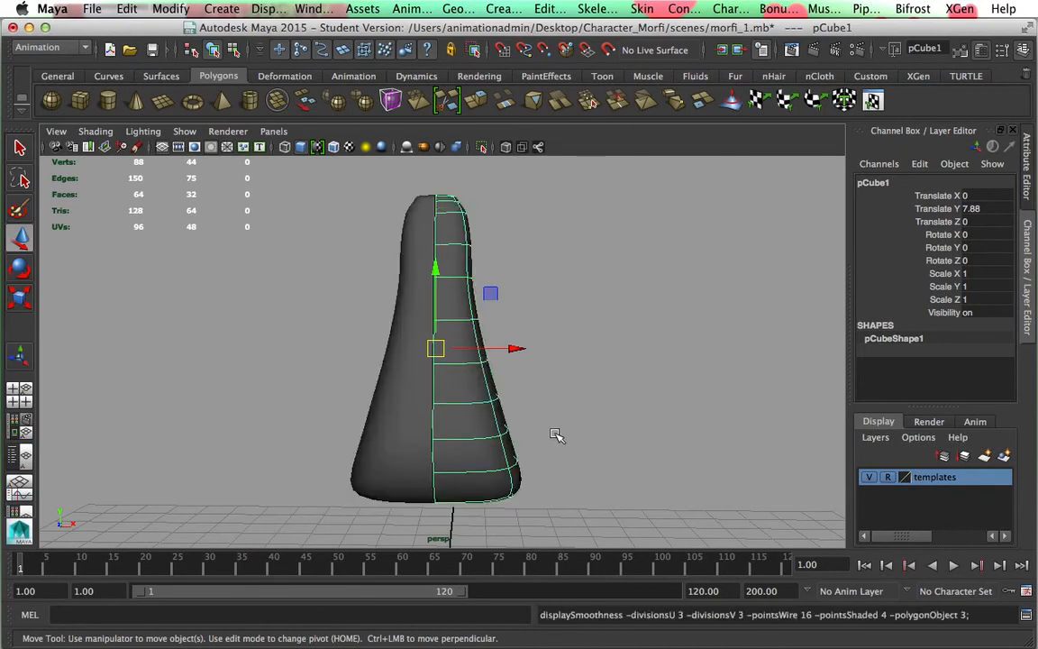
{"action": "left_click_drag", "start_coordinate": [556, 435], "coordinate": [593, 445], "text": "alt"}
{"action": "key", "text": "1"}
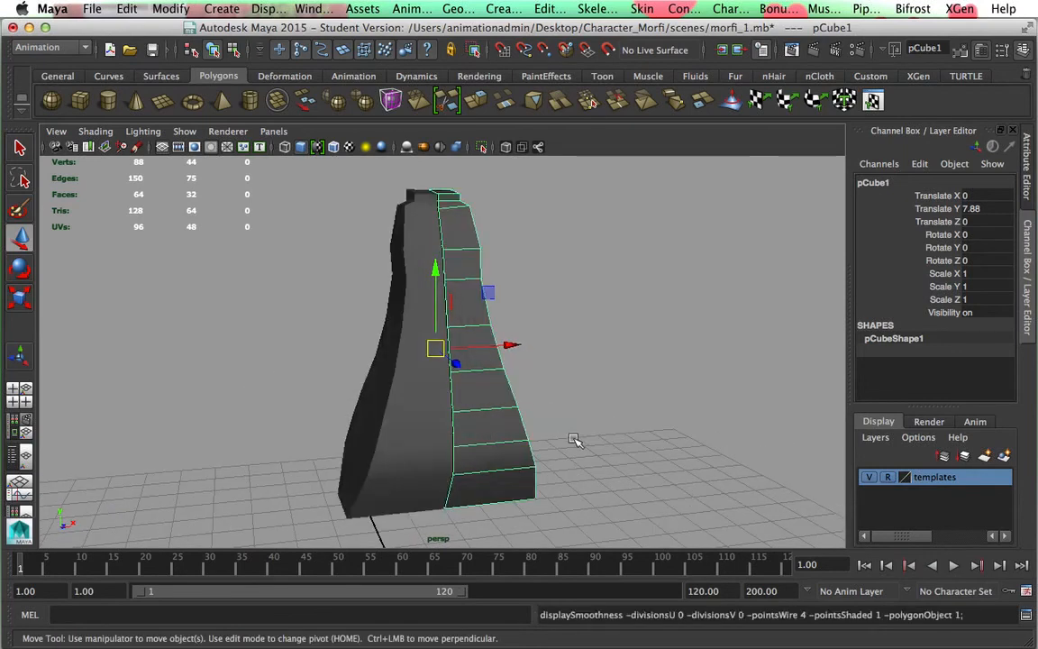
Undo the mirrored instance and the history deletion of the half torso
{"action": "key", "text": "z"}
{"action": "key", "text": "z"}
{"action": "key", "text": "z"}
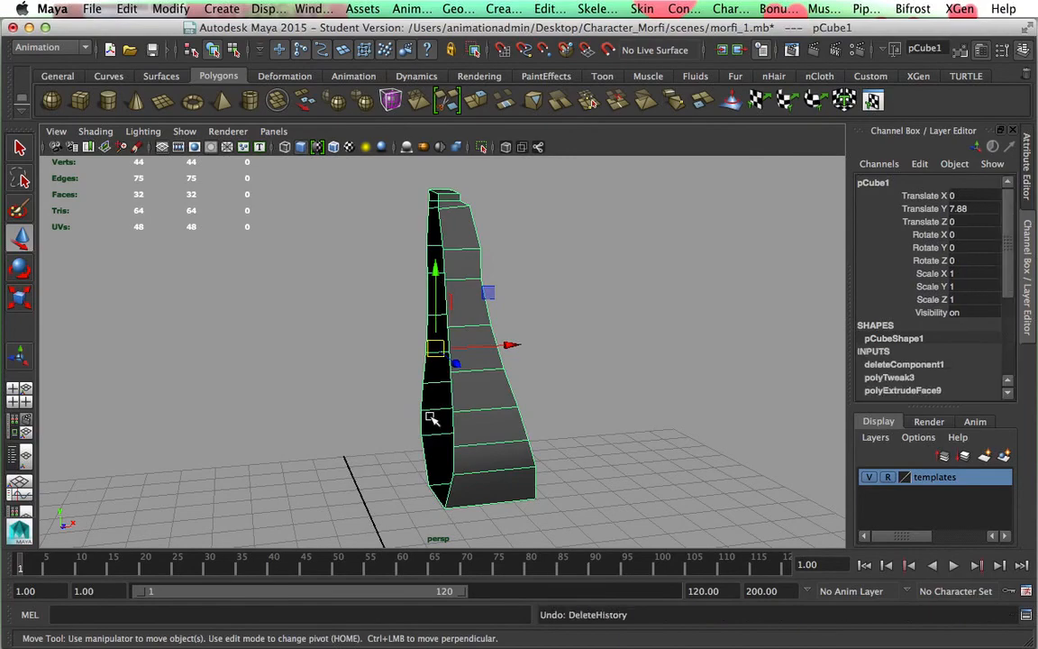
In the front view, flatten the half torso's centre-edge vertices along X and move them onto the centre line
{"action": "key", "text": "space"}
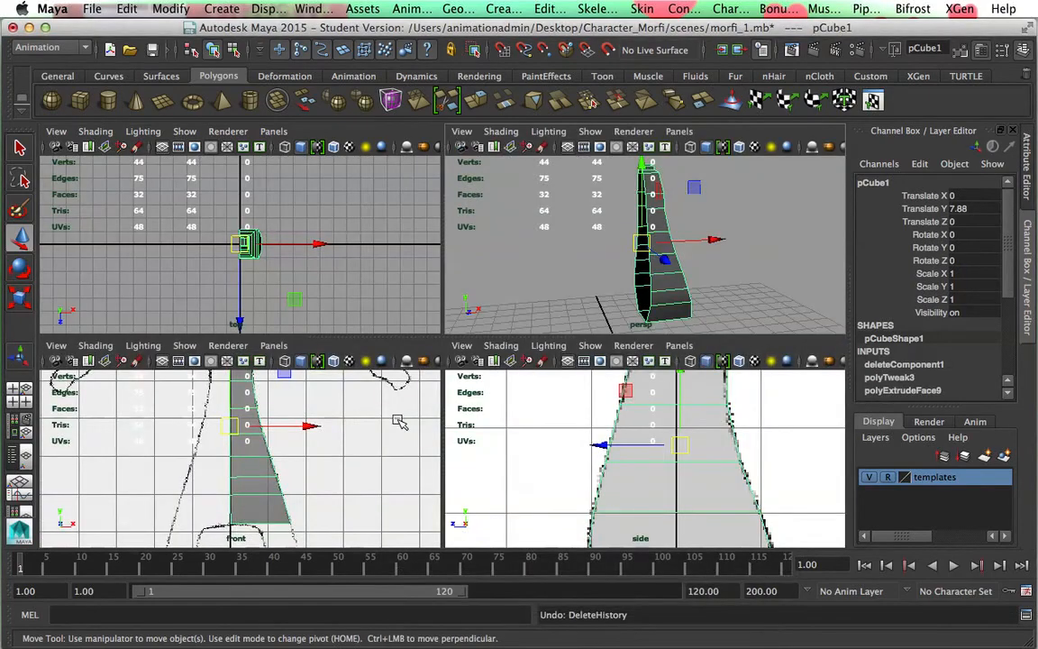
{"action": "key", "text": "space"}
{"action": "scroll", "coordinate": [511, 345], "scroll_direction": "down", "scroll_amount": 5}
{"action": "scroll", "coordinate": [512, 345], "scroll_direction": "up", "scroll_amount": 3}
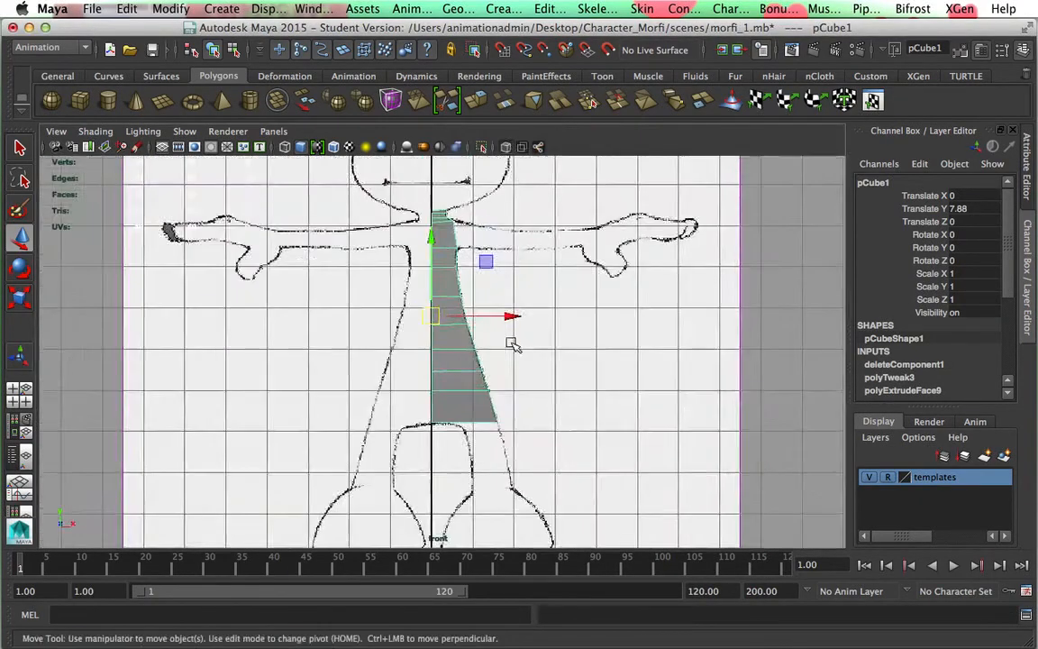
{"action": "middle_click_drag", "start_coordinate": [511, 345], "coordinate": [556, 394], "text": "alt"}
{"action": "right_click_drag", "start_coordinate": [496, 262], "coordinate": [433, 263]}
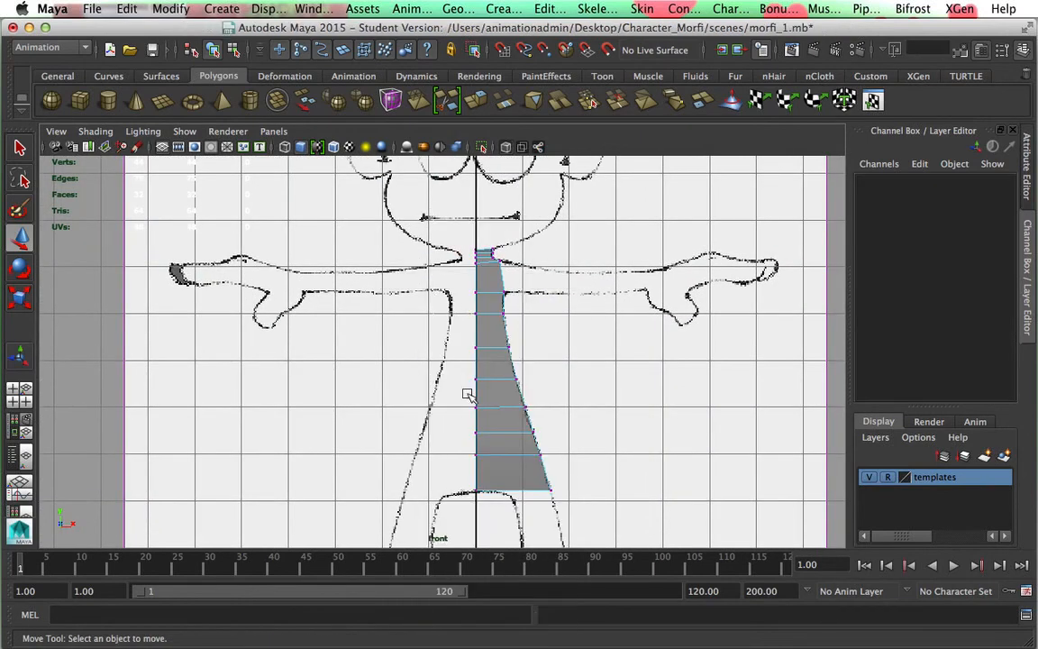
{"action": "left_click_drag", "start_coordinate": [480, 466], "coordinate": [488, 512]}
{"action": "key", "text": "r"}
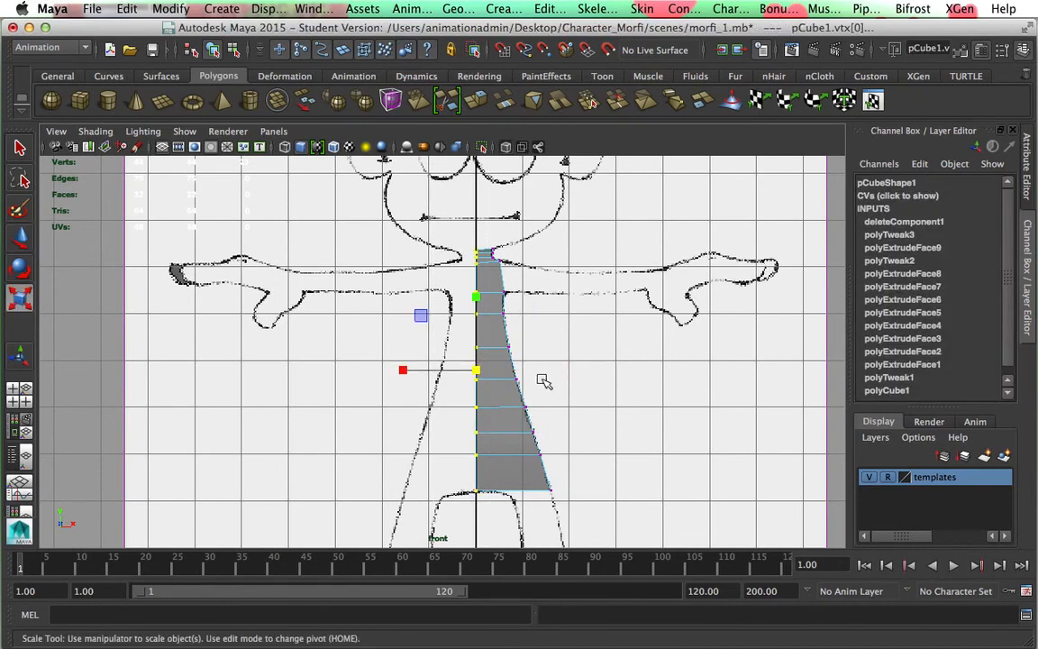
{"action": "left_click_drag", "start_coordinate": [412, 372], "coordinate": [471, 368]}
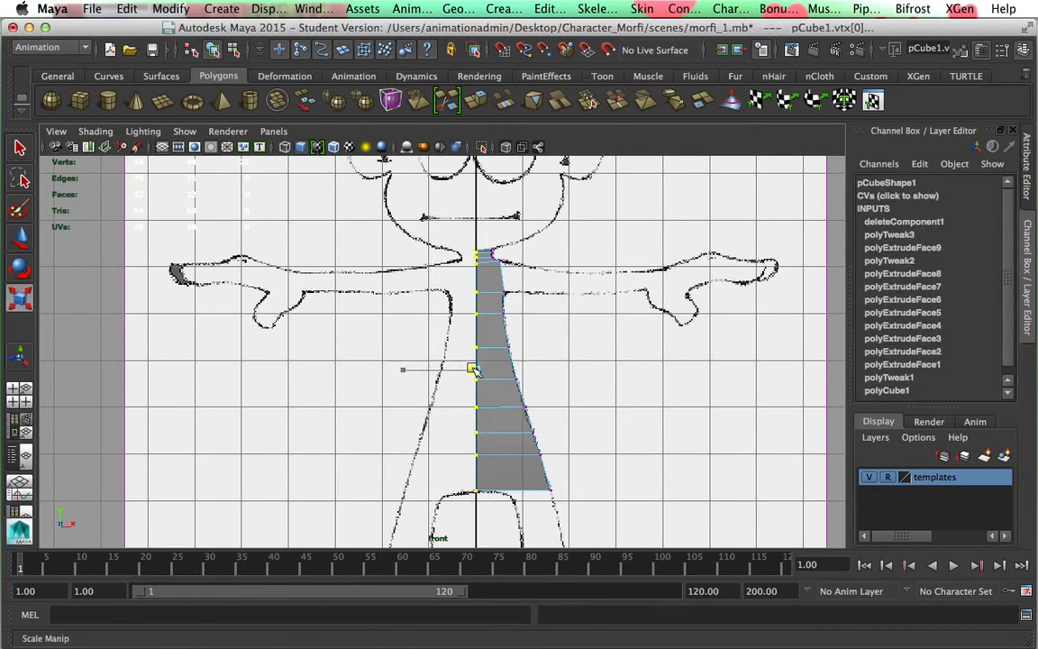
{"action": "key", "text": "w"}
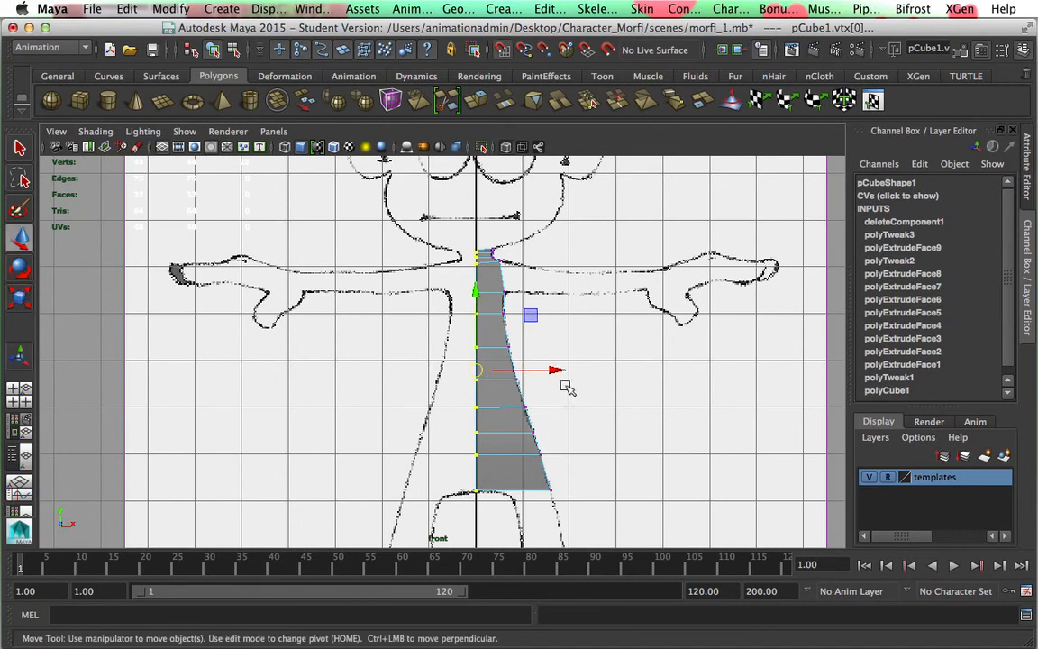
{"action": "left_click_drag", "start_coordinate": [558, 369], "coordinate": [472, 371]}
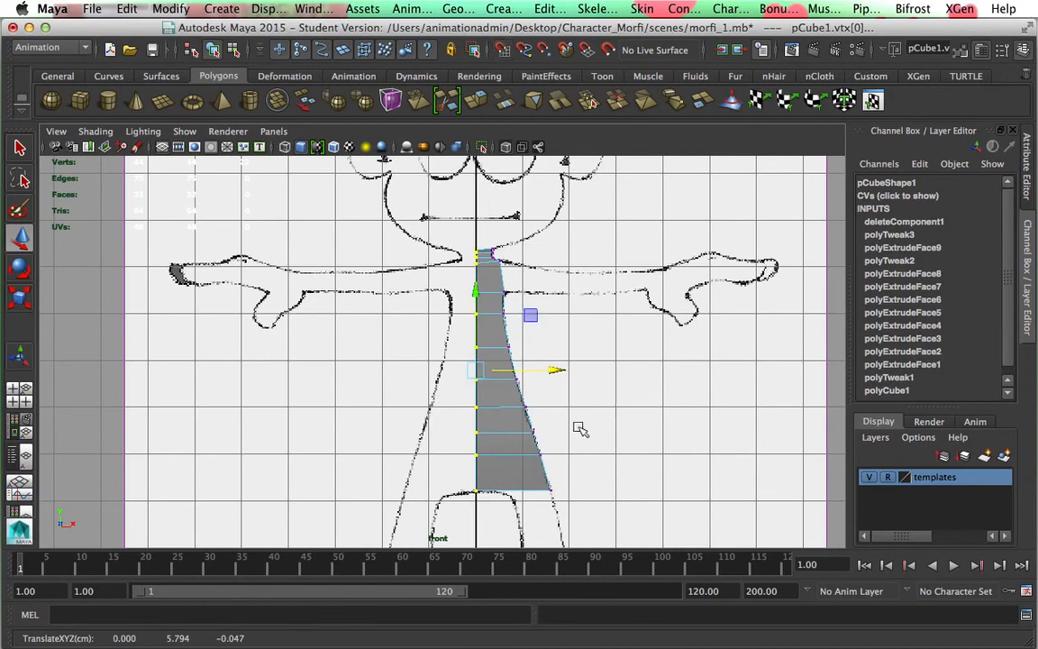
Select the half torso as an object in the perspective view and duplicate it as an instance with Scale X -1
{"action": "key", "text": "space"}
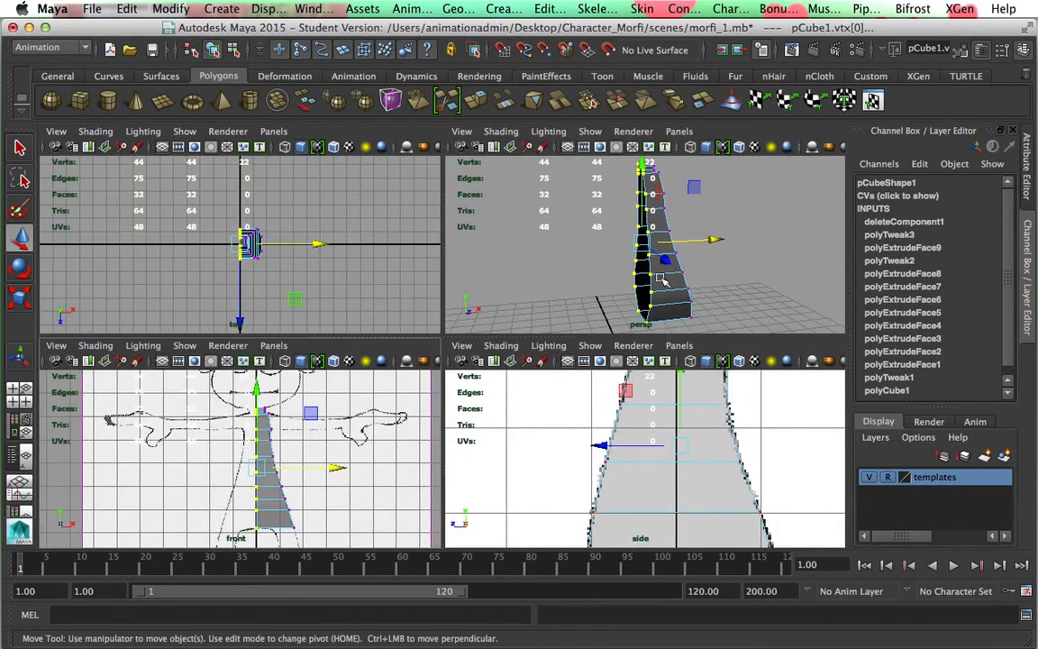
{"action": "right_click_drag", "start_coordinate": [674, 263], "coordinate": [748, 241]}
{"action": "left_click", "coordinate": [743, 293]}
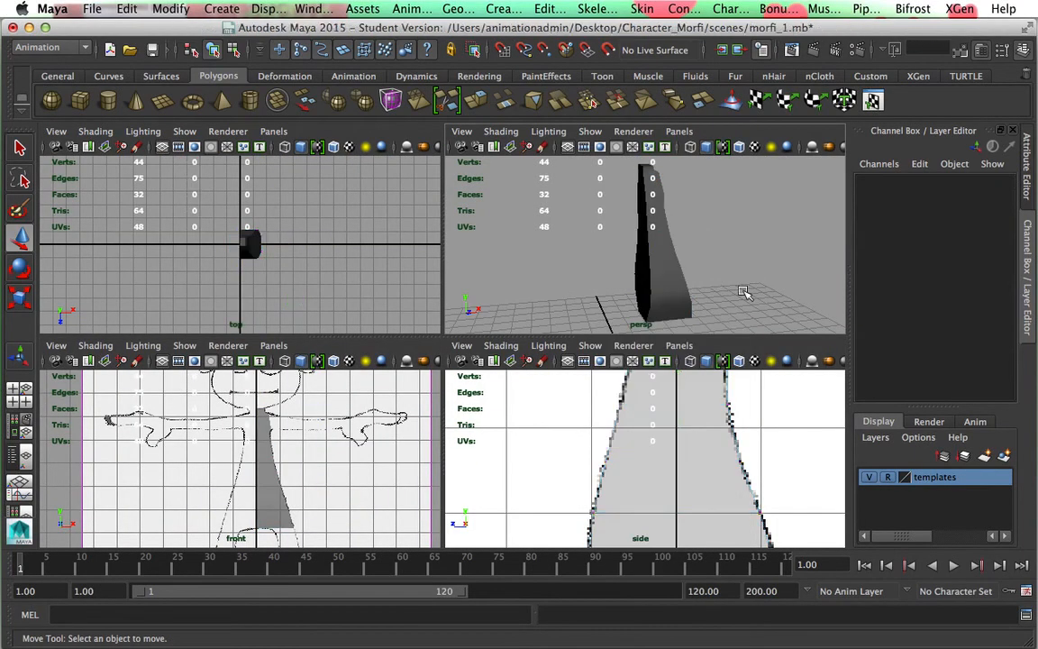
{"action": "key", "text": "space"}
{"action": "left_click", "coordinate": [464, 391]}
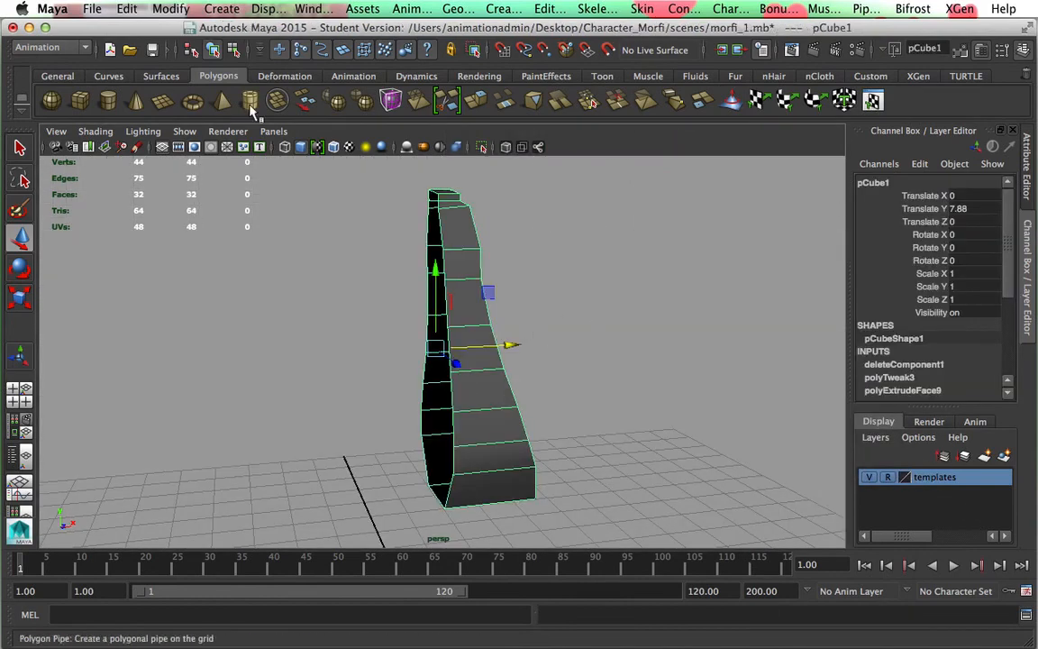
{"action": "left_click", "coordinate": [126, 8]}
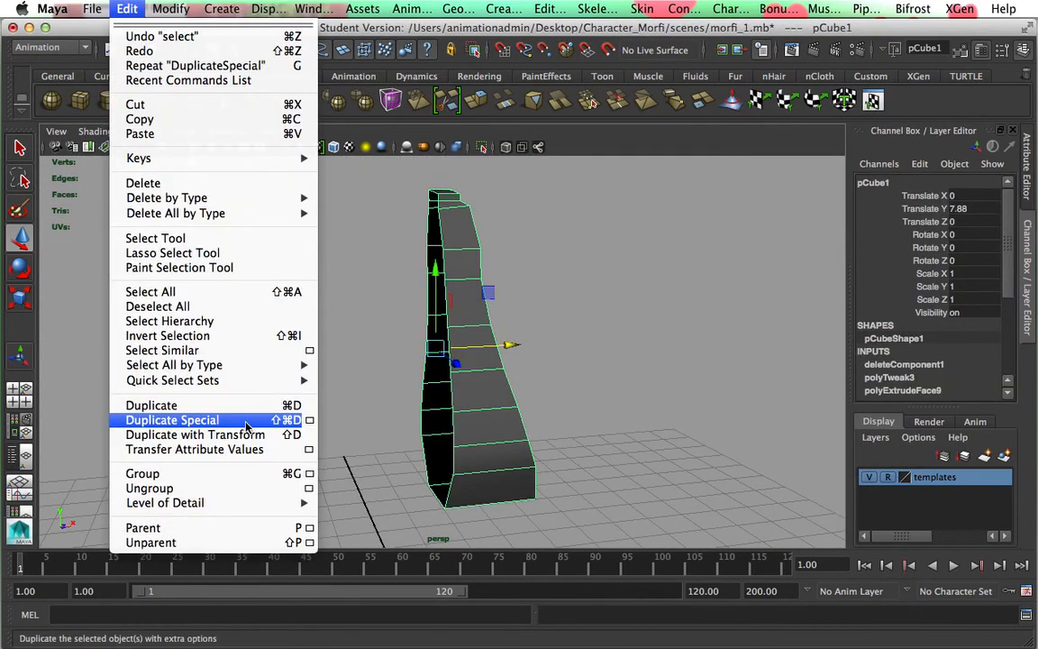
{"action": "left_click", "coordinate": [309, 419]}
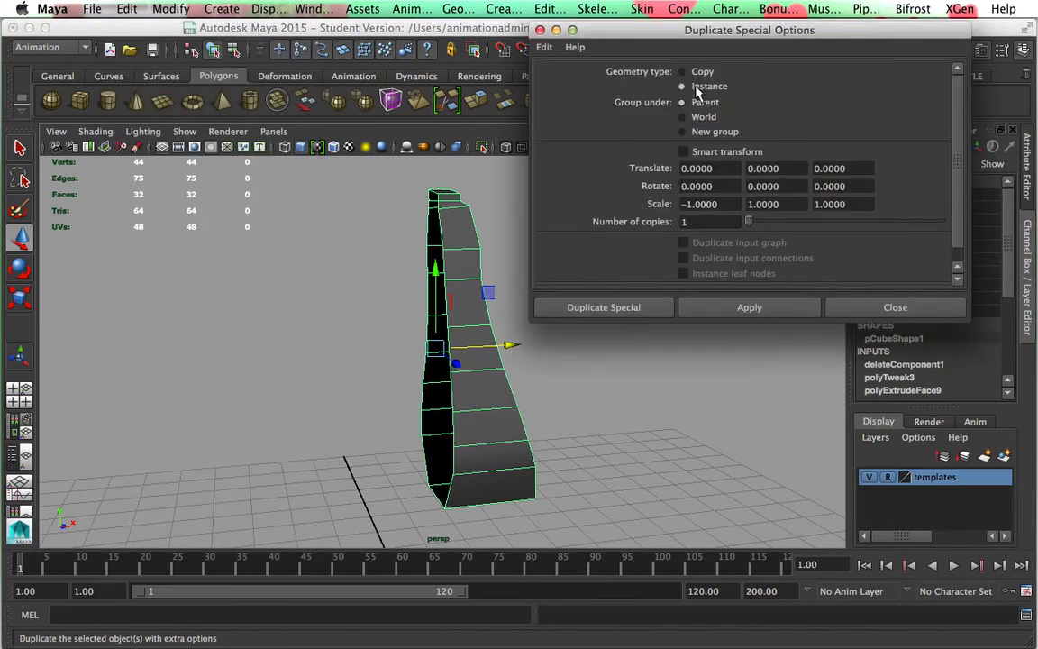
{"action": "left_click", "coordinate": [651, 304]}
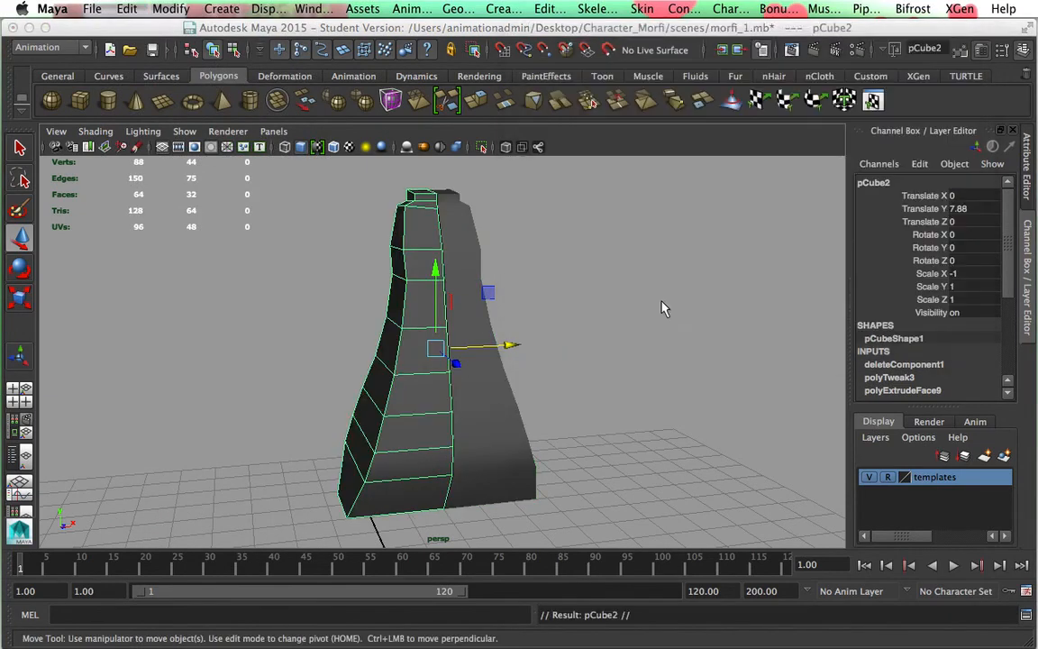
Select the original torso half, switch it to the smooth preview and examine the centre seam up close
{"action": "left_click", "coordinate": [721, 339]}
{"action": "left_click", "coordinate": [518, 449]}
{"action": "left_click_drag", "start_coordinate": [603, 460], "coordinate": [577, 461], "text": "alt"}
{"action": "key", "text": "3"}
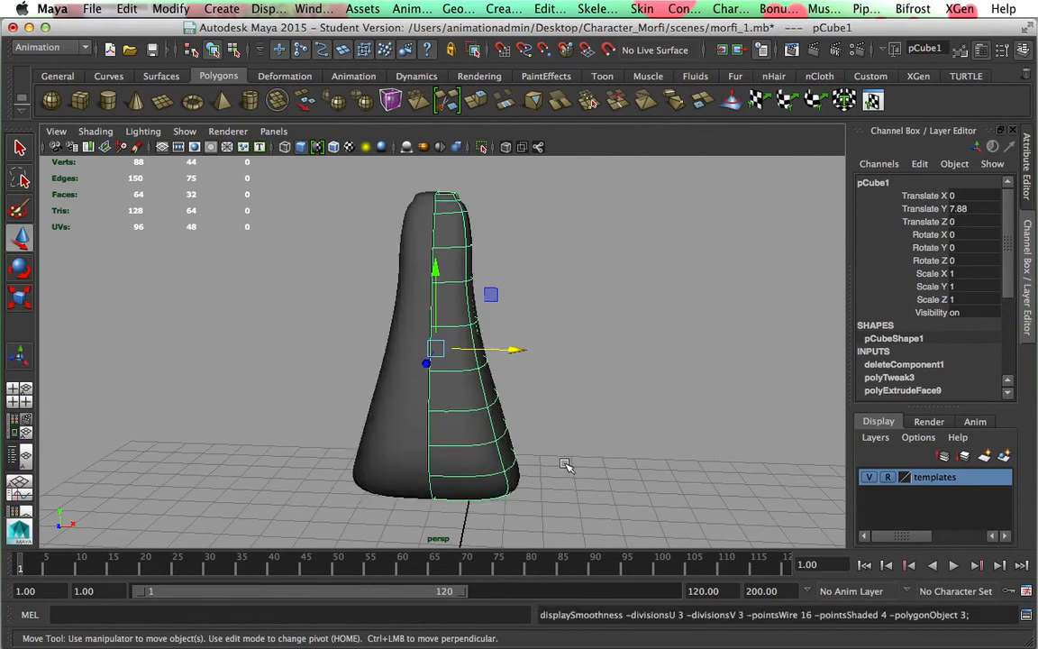
{"action": "left_click", "coordinate": [535, 471]}
{"action": "left_click", "coordinate": [468, 450]}
{"action": "scroll", "coordinate": [515, 452], "scroll_direction": "up", "scroll_amount": 5}
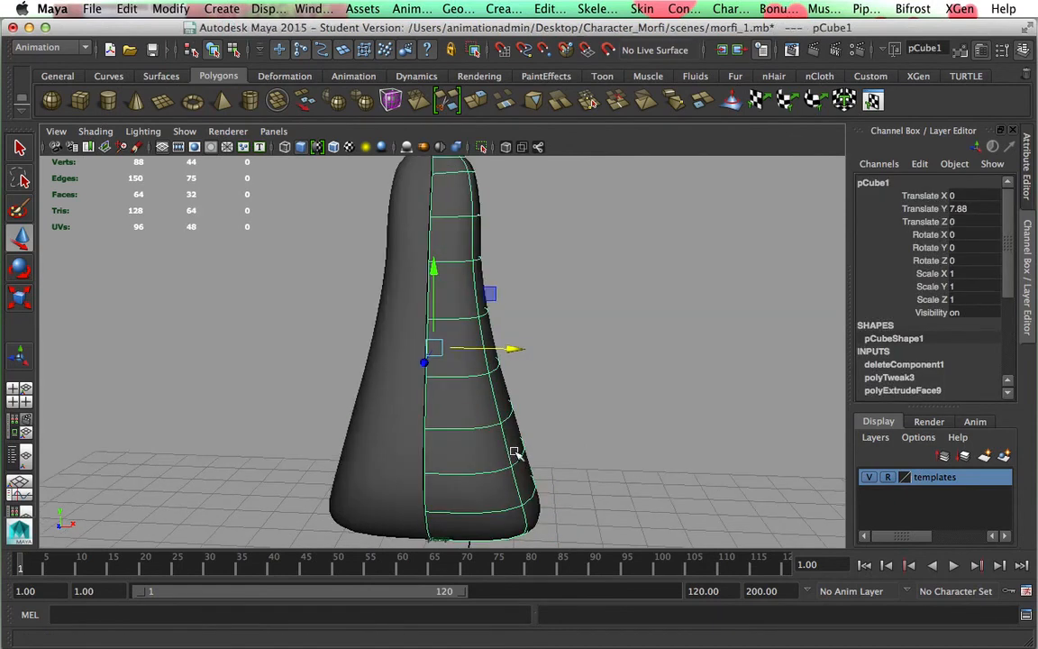